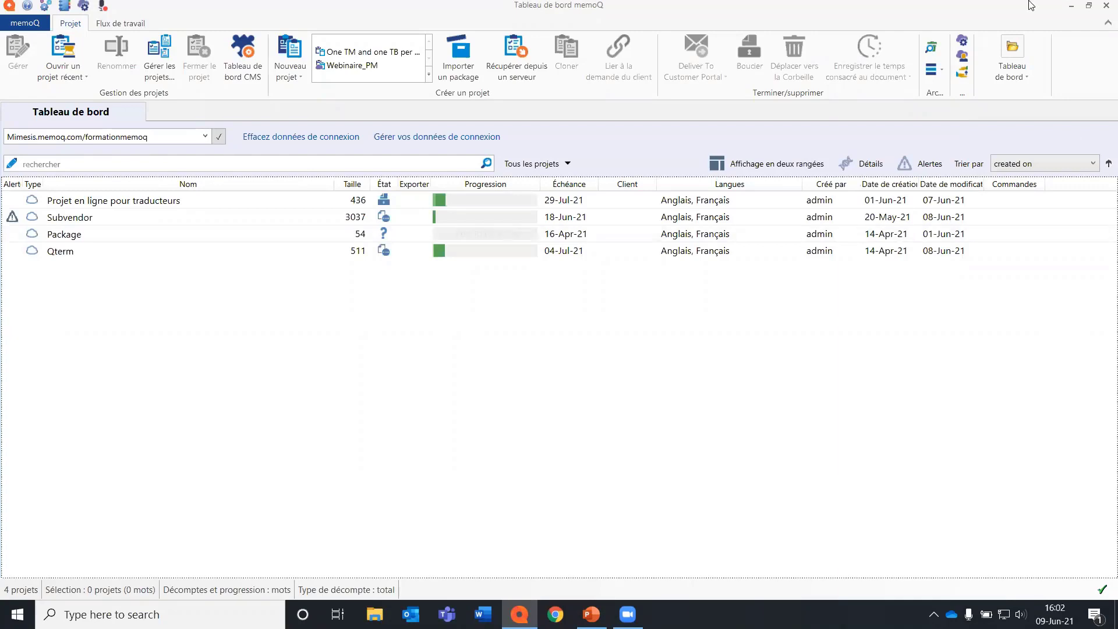
# Open the server administration, connect to the Mimesis.memoq.com/formationmemoq server and show its user management.
pyautogui.click(85, 7)
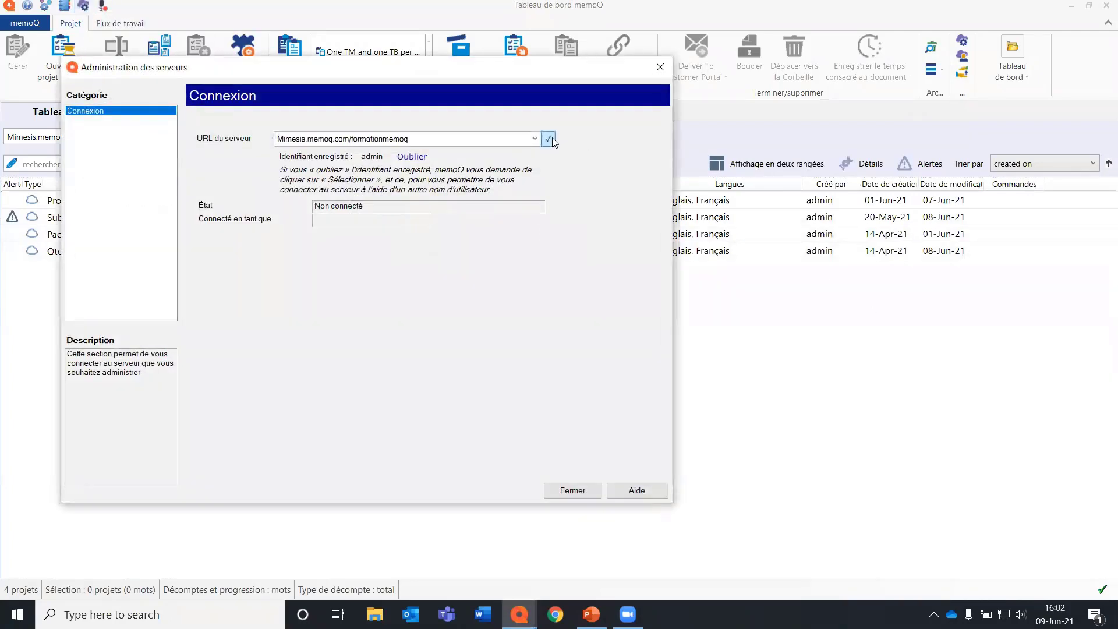
pyautogui.click(550, 140)
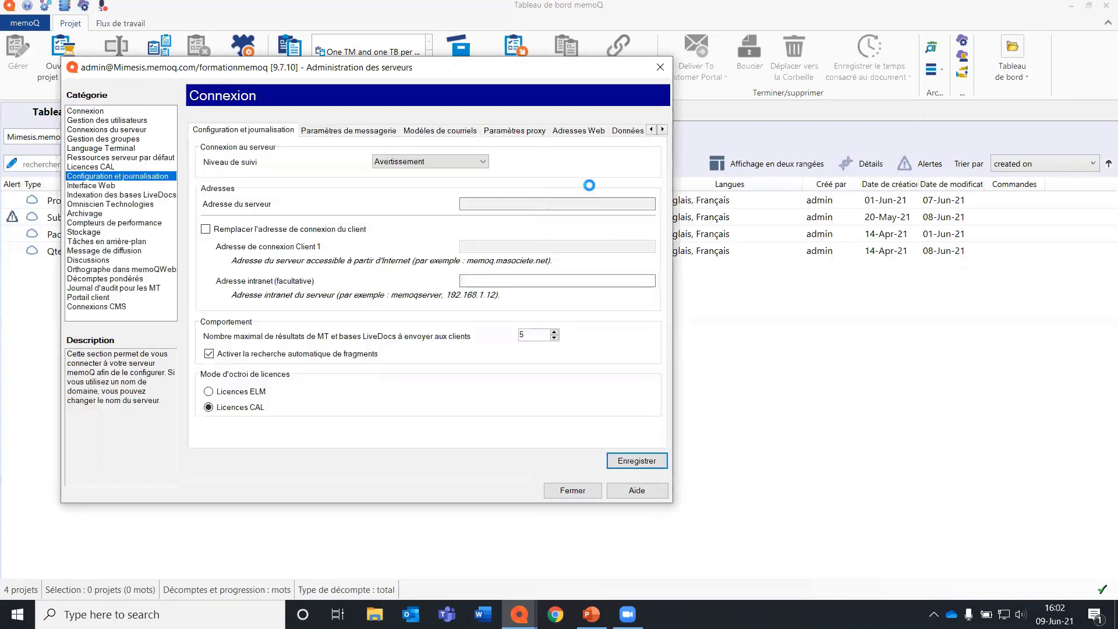
pyautogui.click(85, 121)
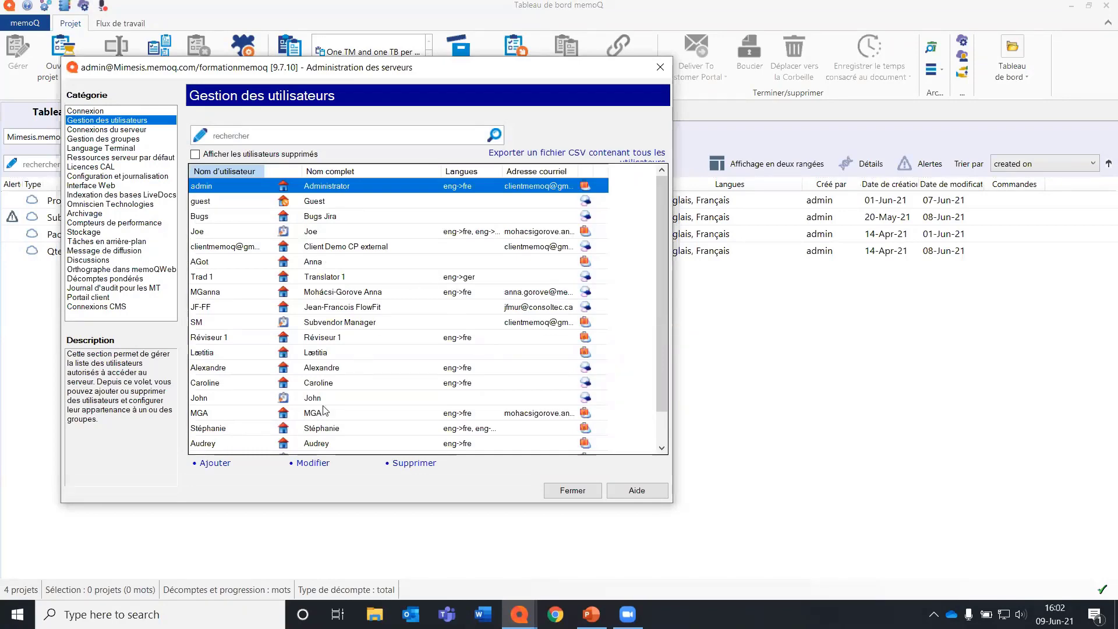
# Start a new user account and enter its username, password with confirmation, and full name.
pyautogui.click(215, 466)
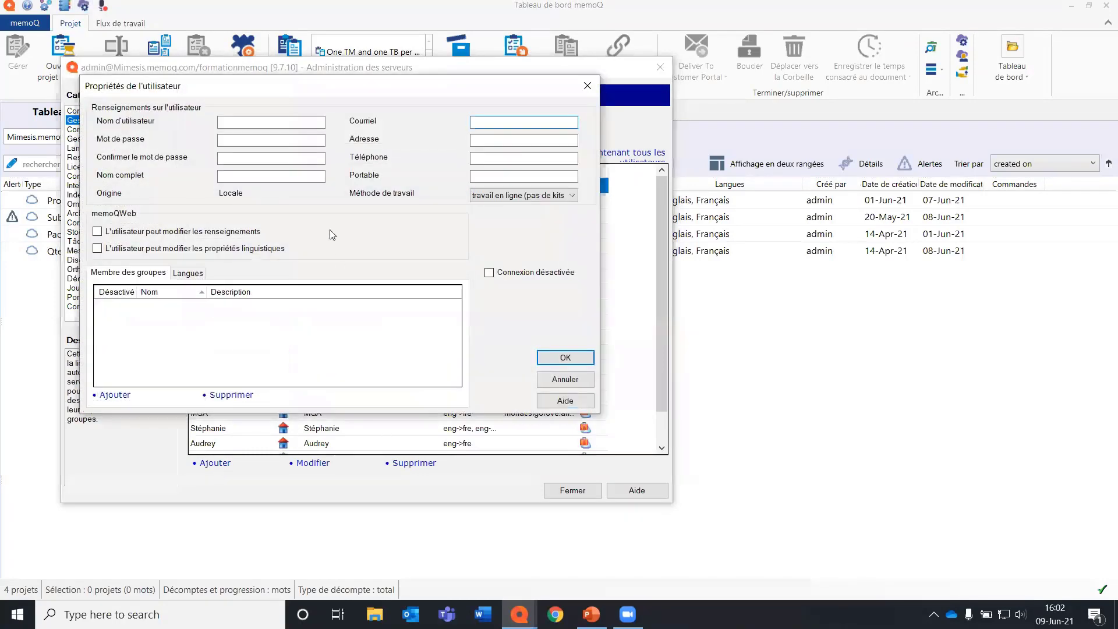
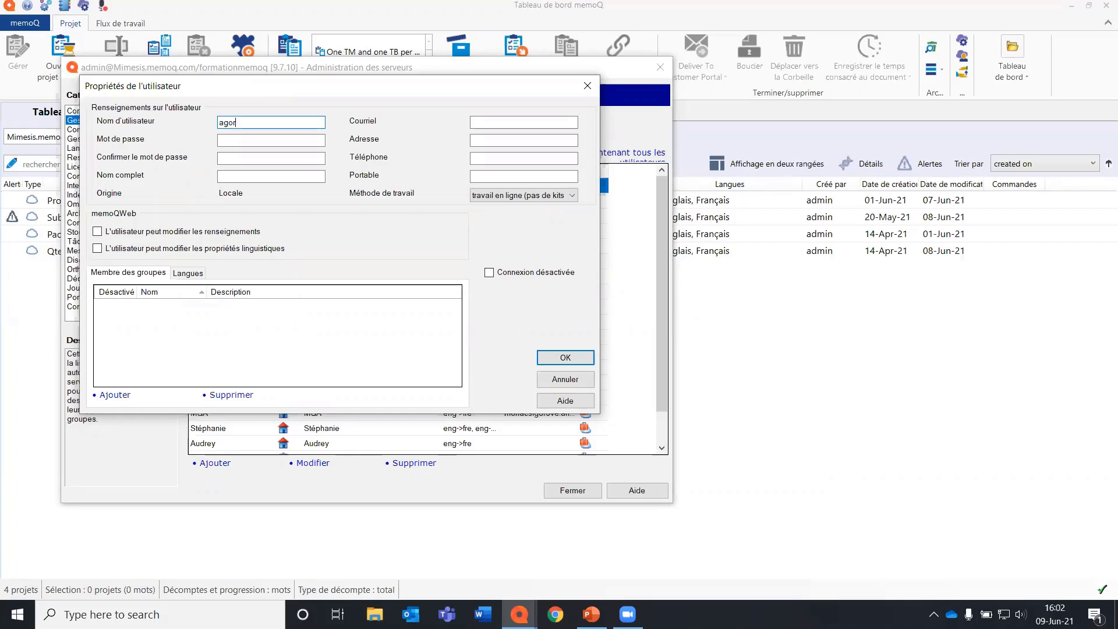
pyautogui.press('Tab')
pyautogui.write('***')
pyautogui.press('Tab')
pyautogui.write('***')
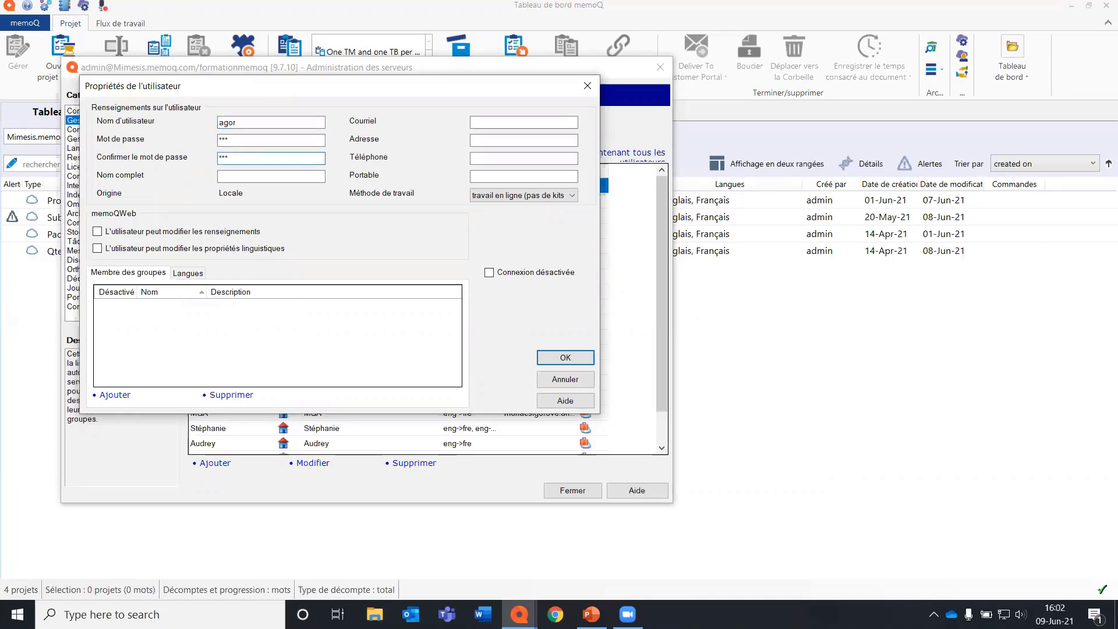
pyautogui.click(247, 178)
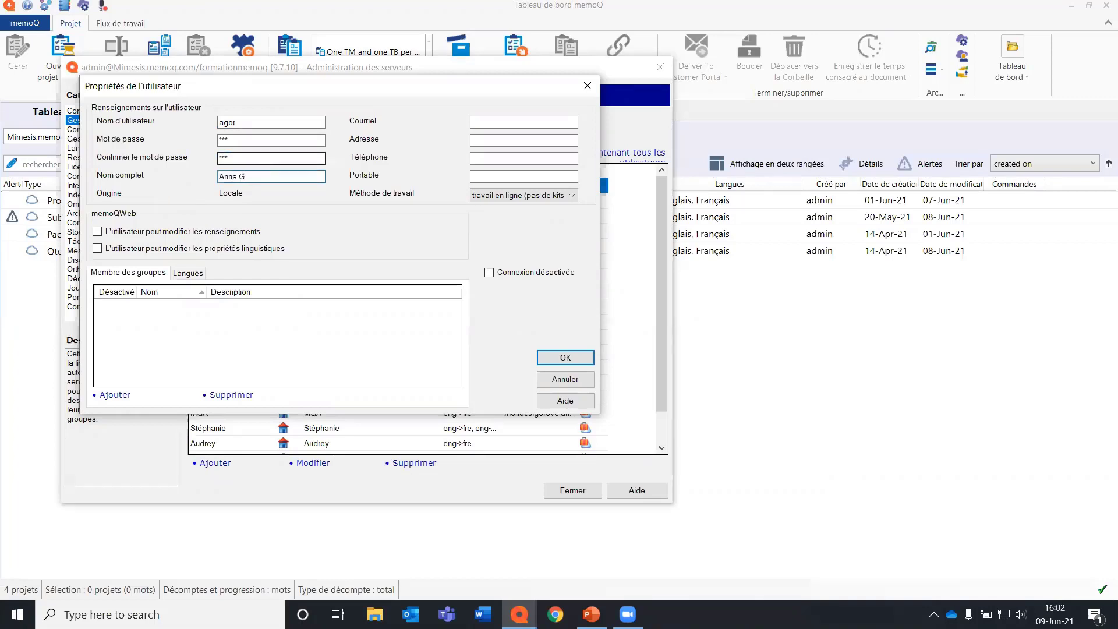
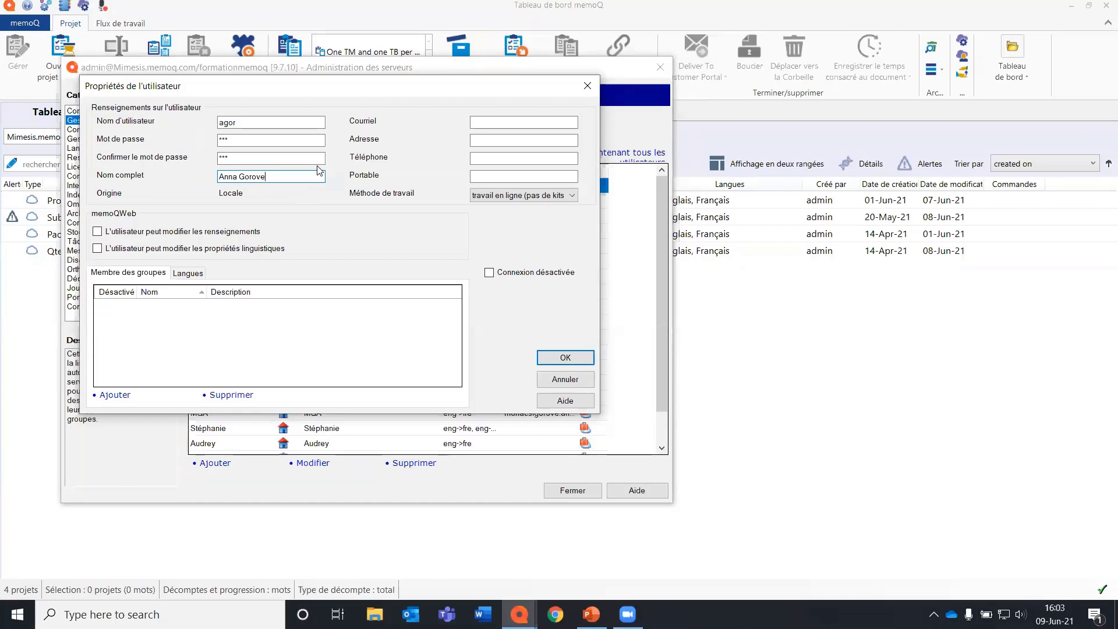
pyautogui.click(531, 122)
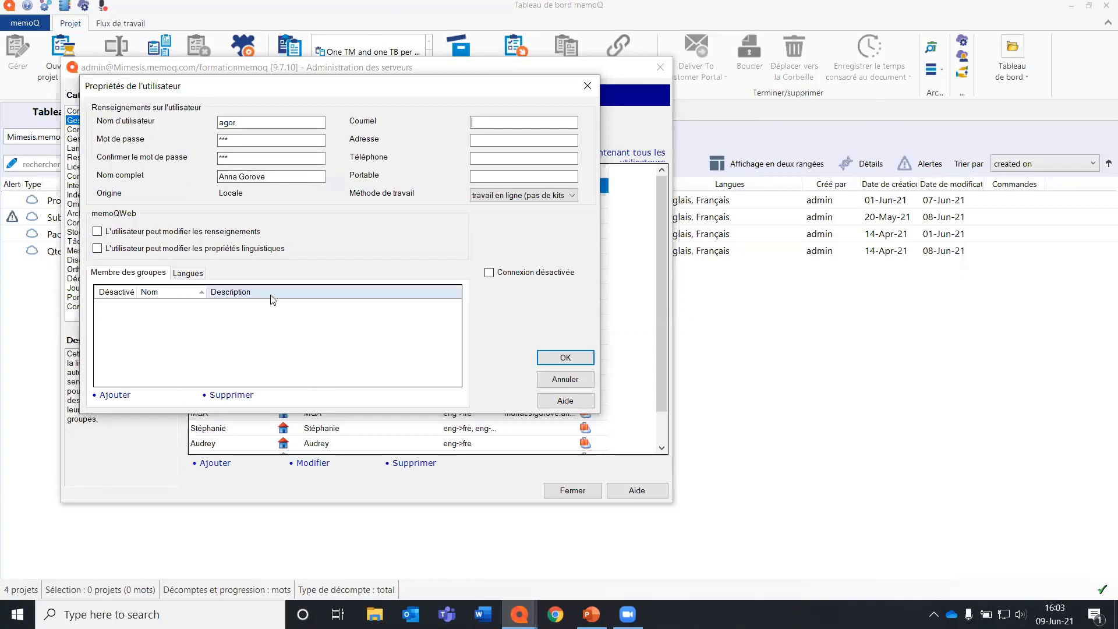
# Add the language pair Anglais to Français to the new user's languages.
pyautogui.click(192, 272)
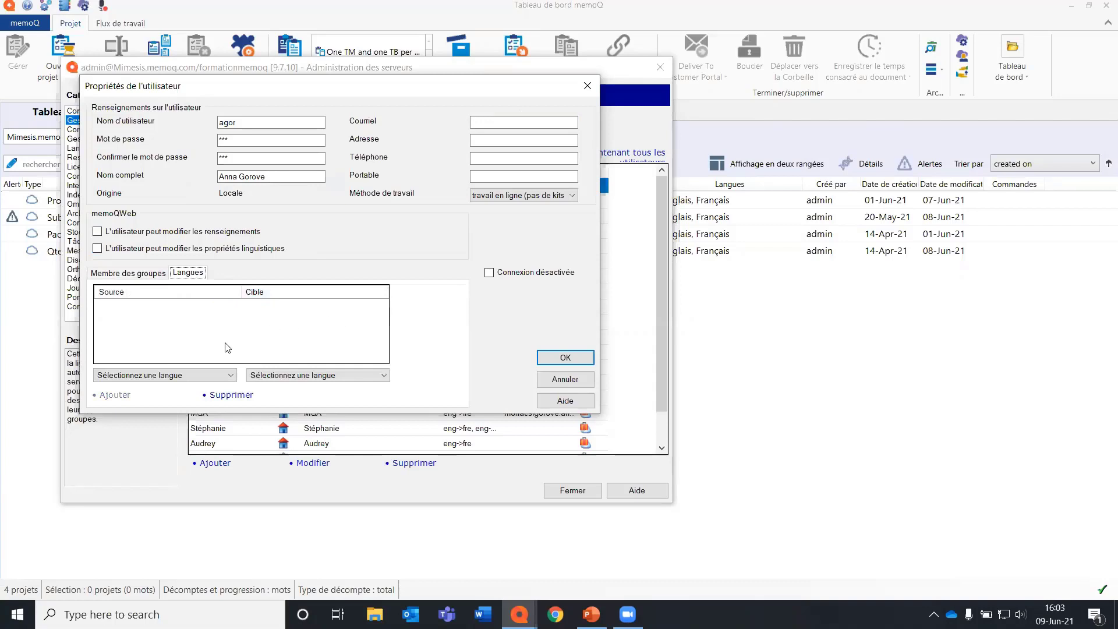
pyautogui.click(204, 377)
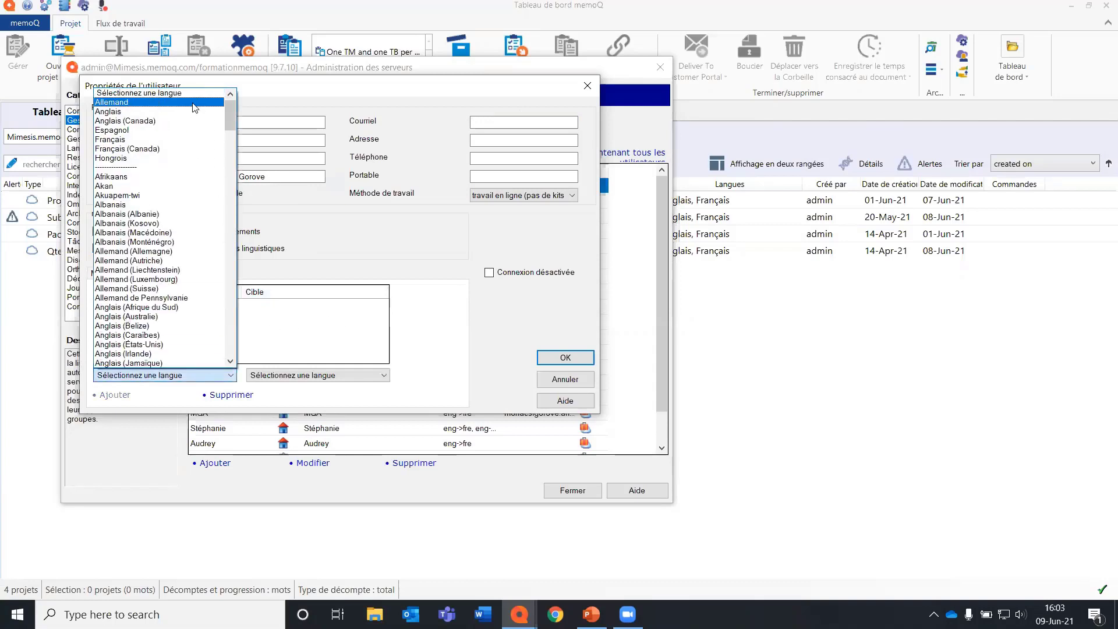
pyautogui.click(175, 111)
pyautogui.click(285, 374)
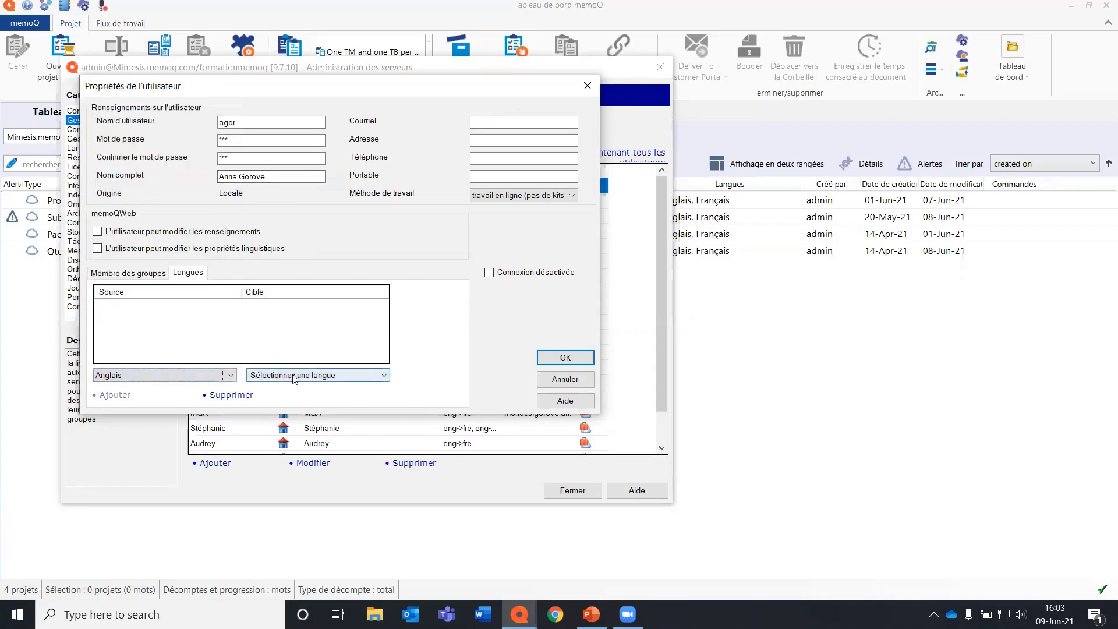
pyautogui.click(301, 139)
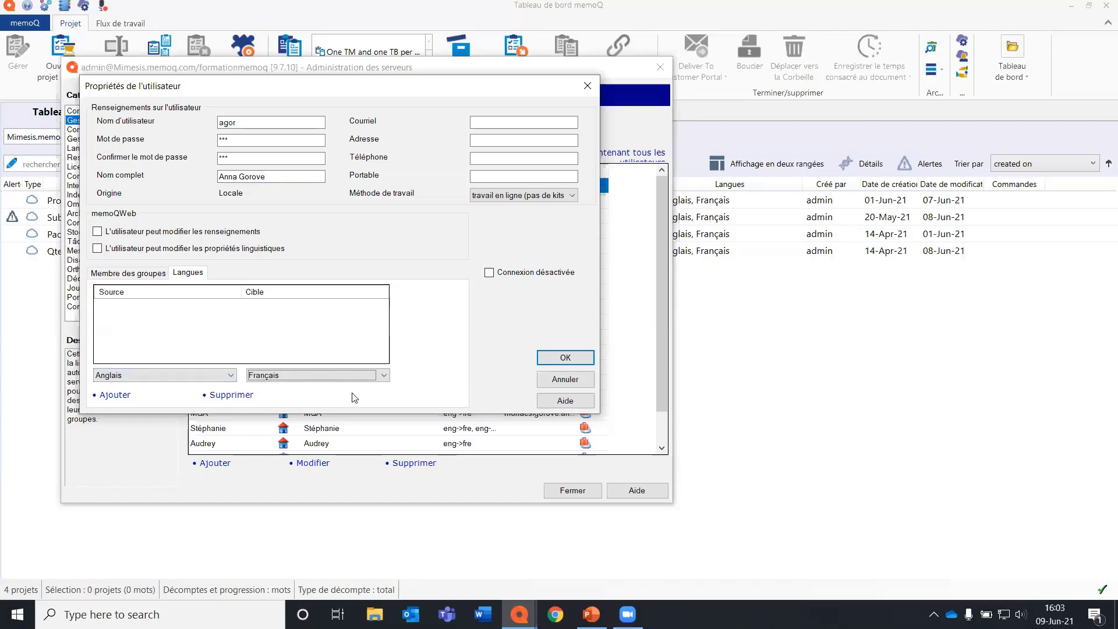
pyautogui.click(120, 396)
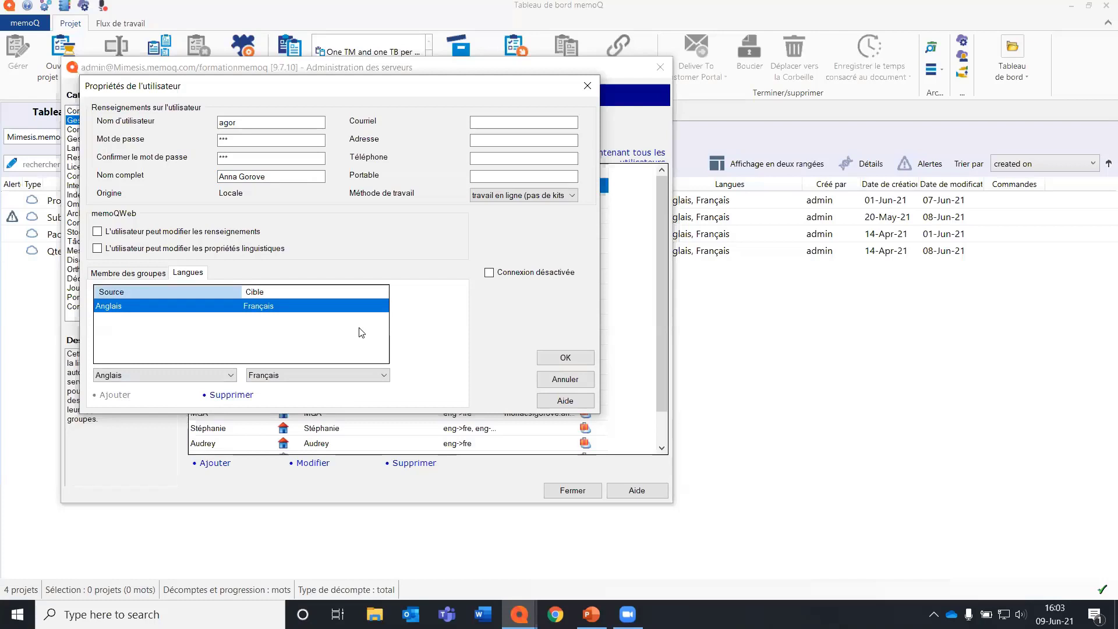
# Make the new user a member of the Traducteurs internes group.
pyautogui.click(128, 273)
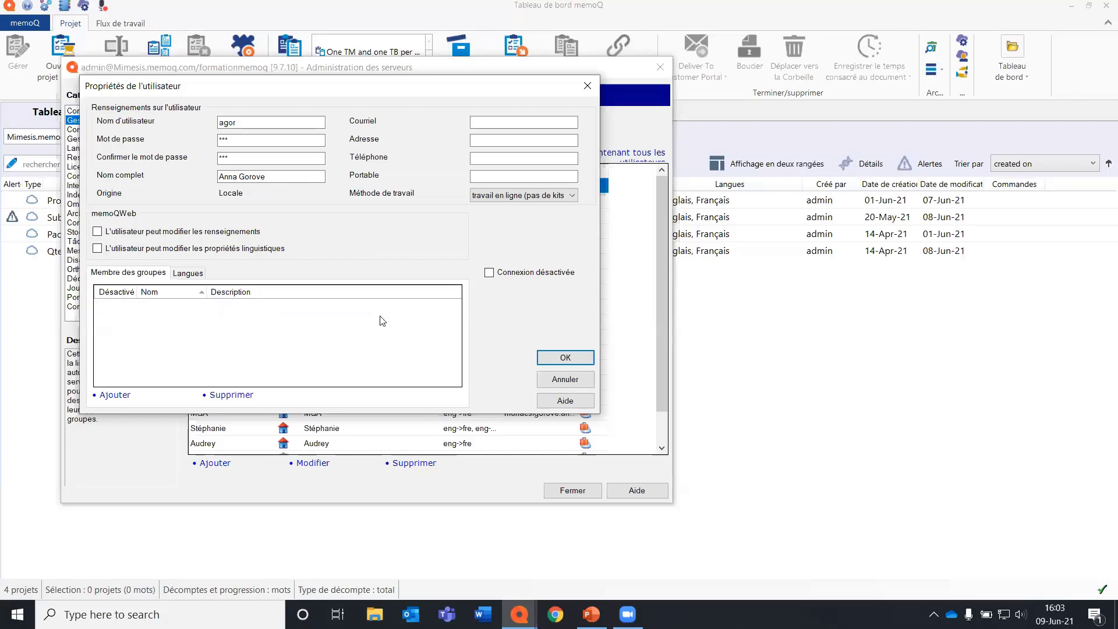
pyautogui.click(111, 396)
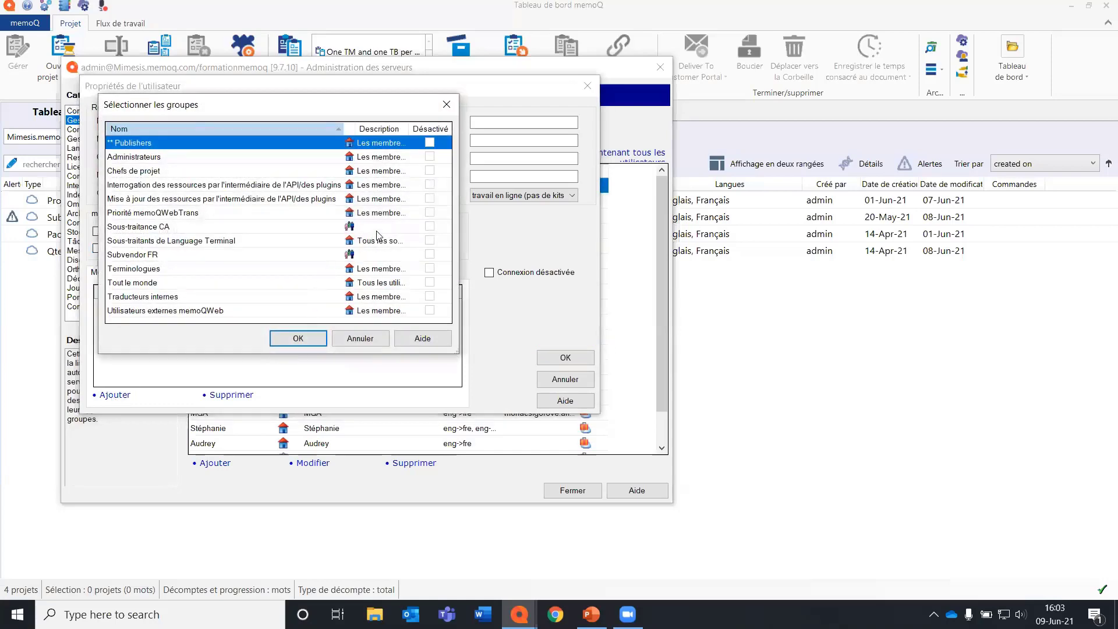
pyautogui.click(217, 171)
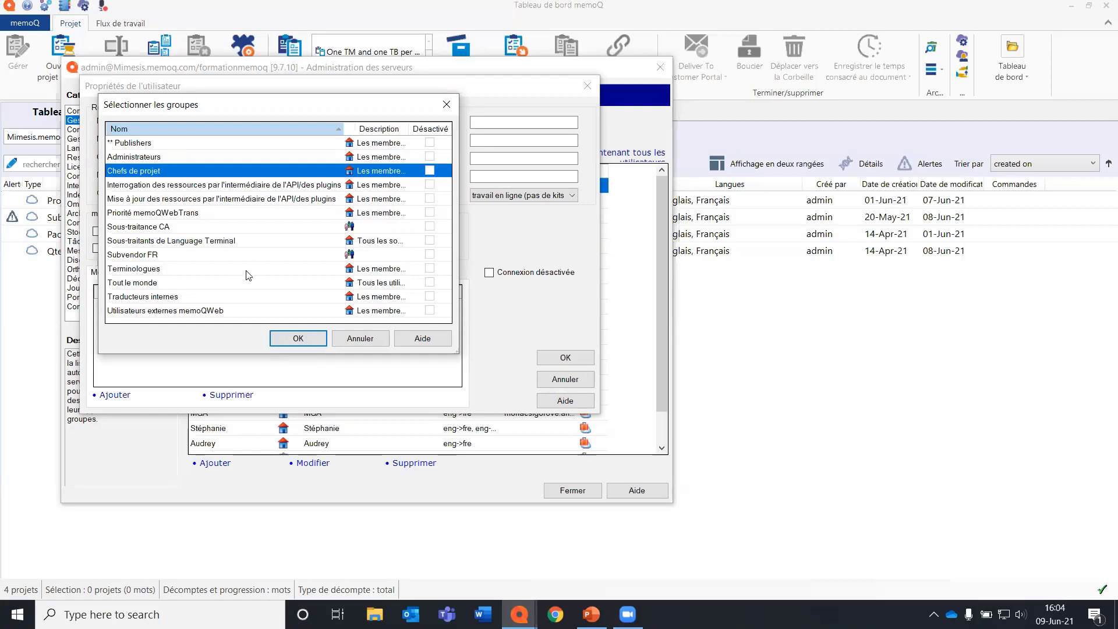
pyautogui.click(240, 296)
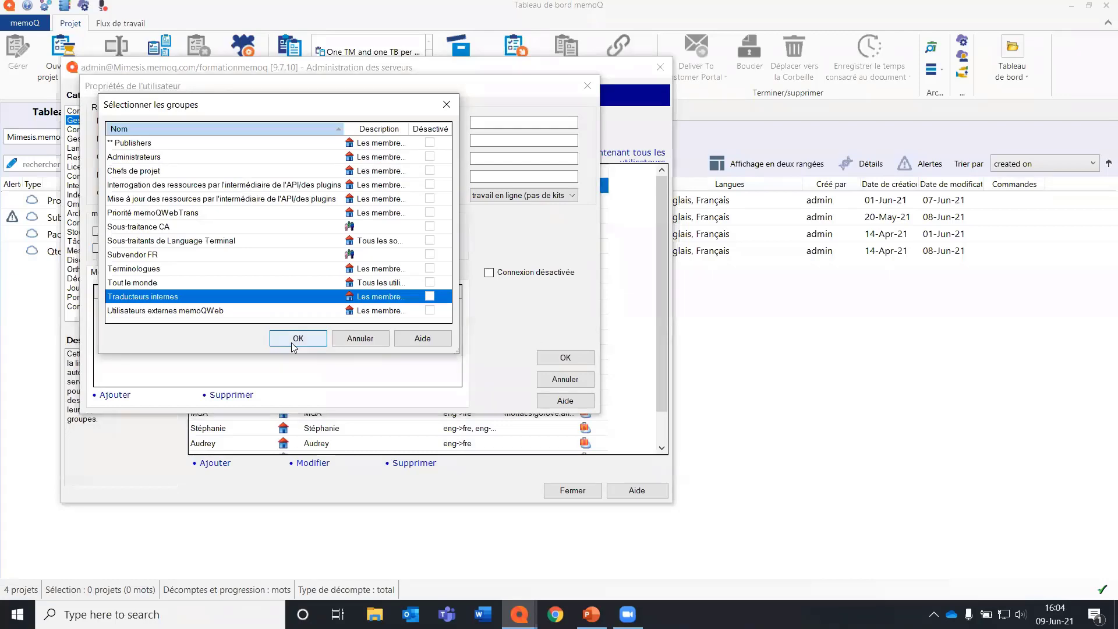
pyautogui.click(295, 339)
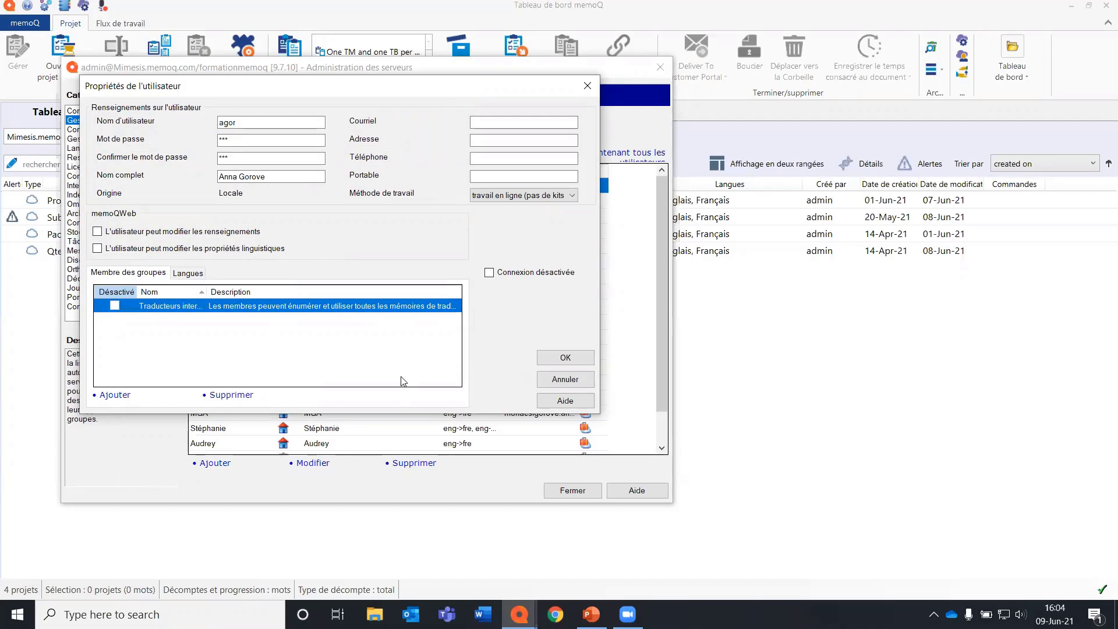
# Try to save the new user account, and discard it.
pyautogui.click(561, 362)
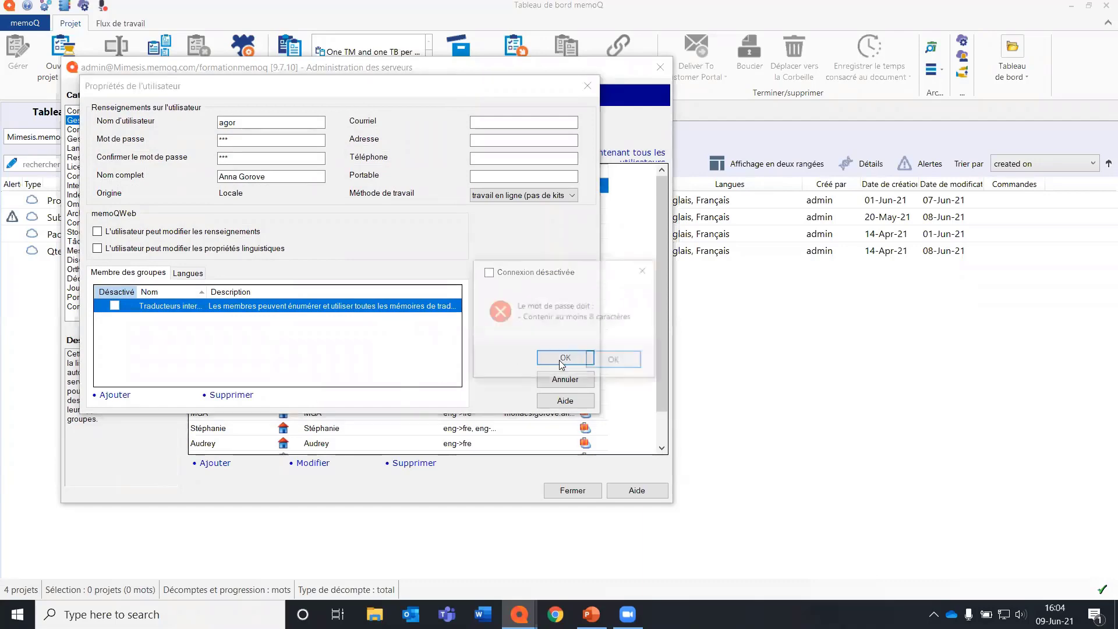
pyautogui.click(614, 358)
pyautogui.click(565, 379)
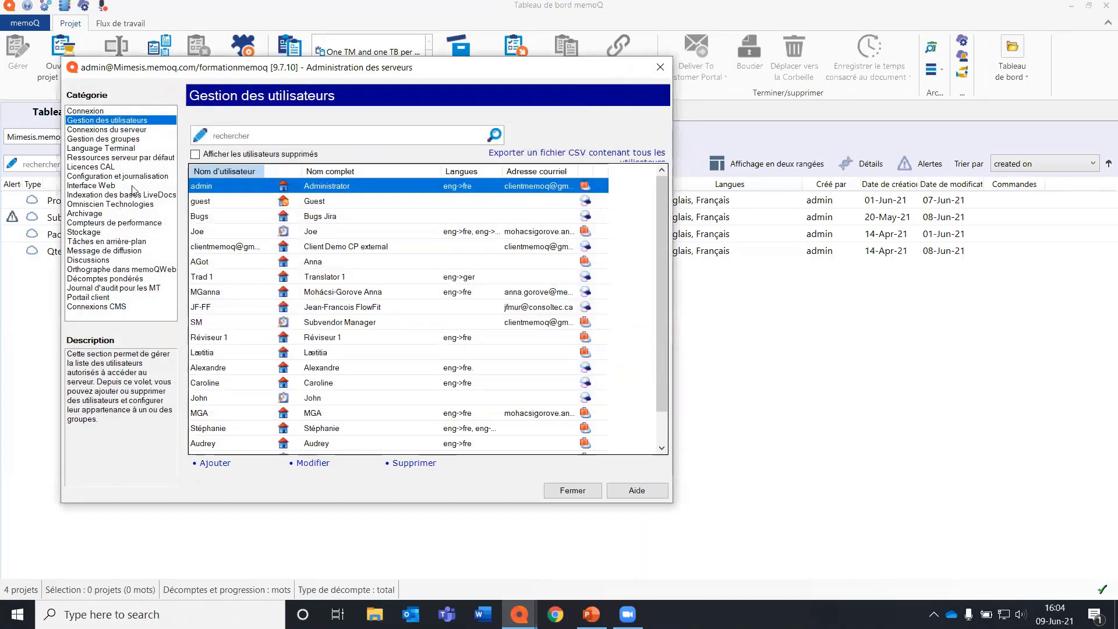
# Show the server's group management in a wider window and start a new group named Groupe ABC.
pyautogui.click(135, 139)
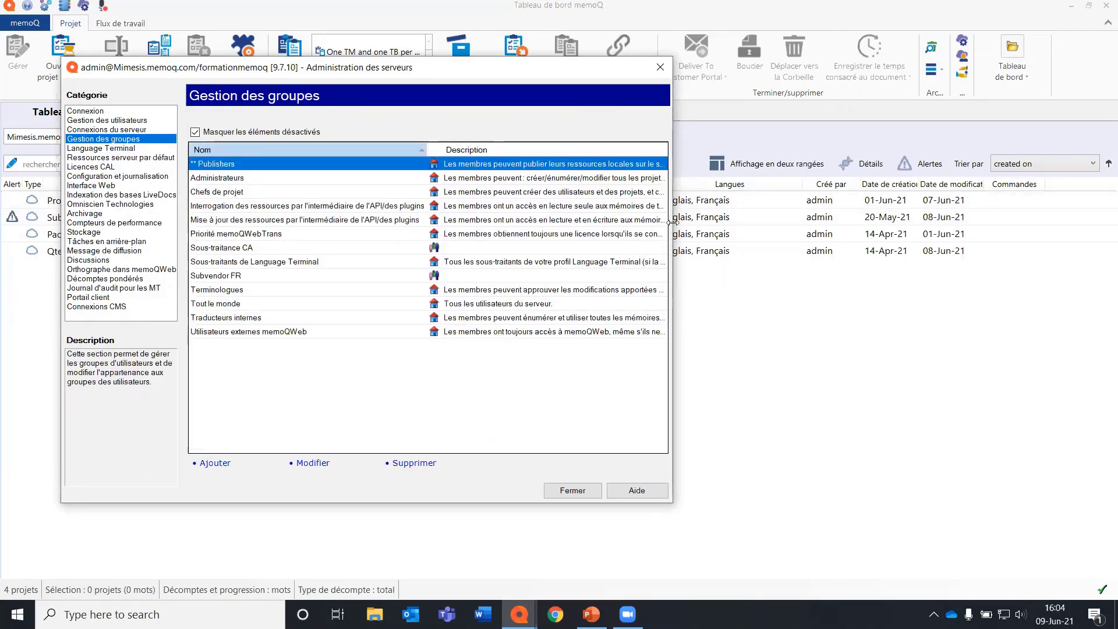
pyautogui.moveTo(672, 221); pyautogui.dragTo(963, 221)
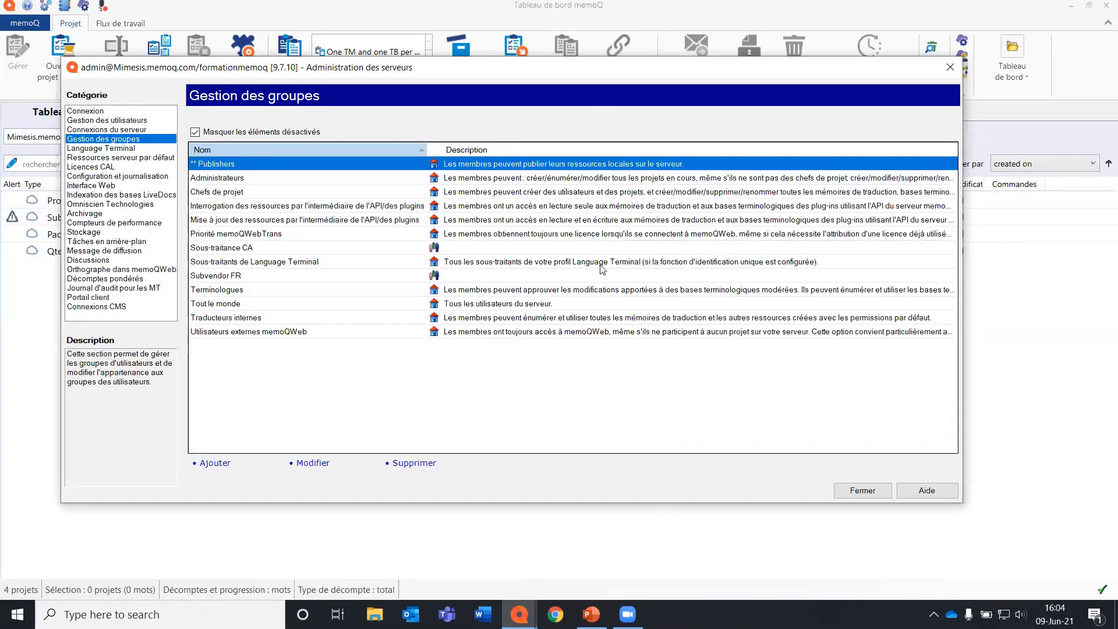
pyautogui.click(214, 463)
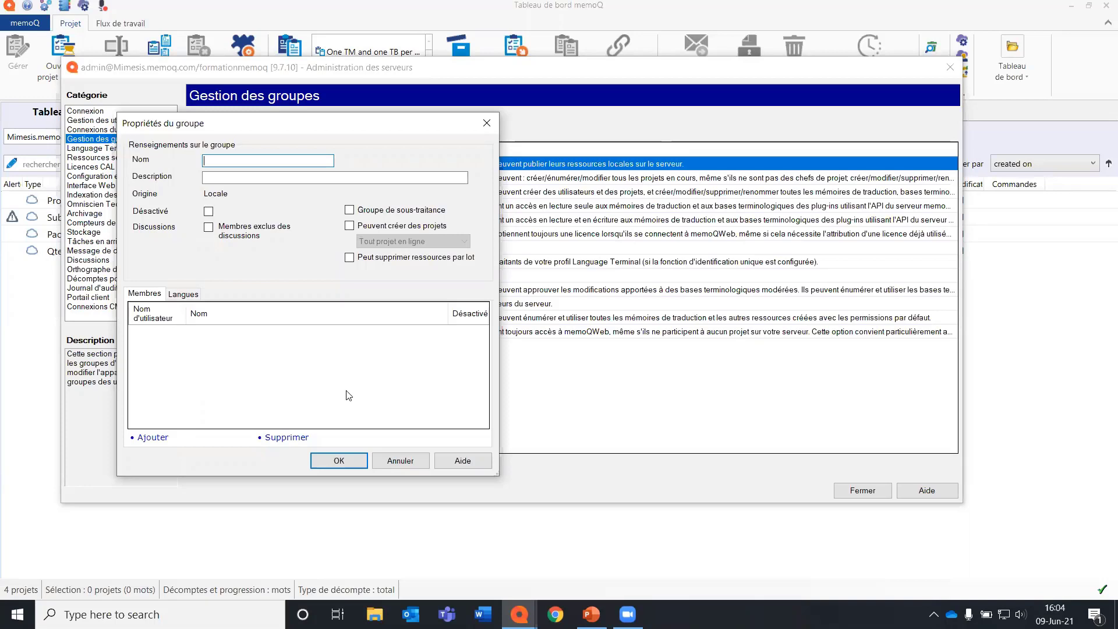
pyautogui.write('Groupe ABC')
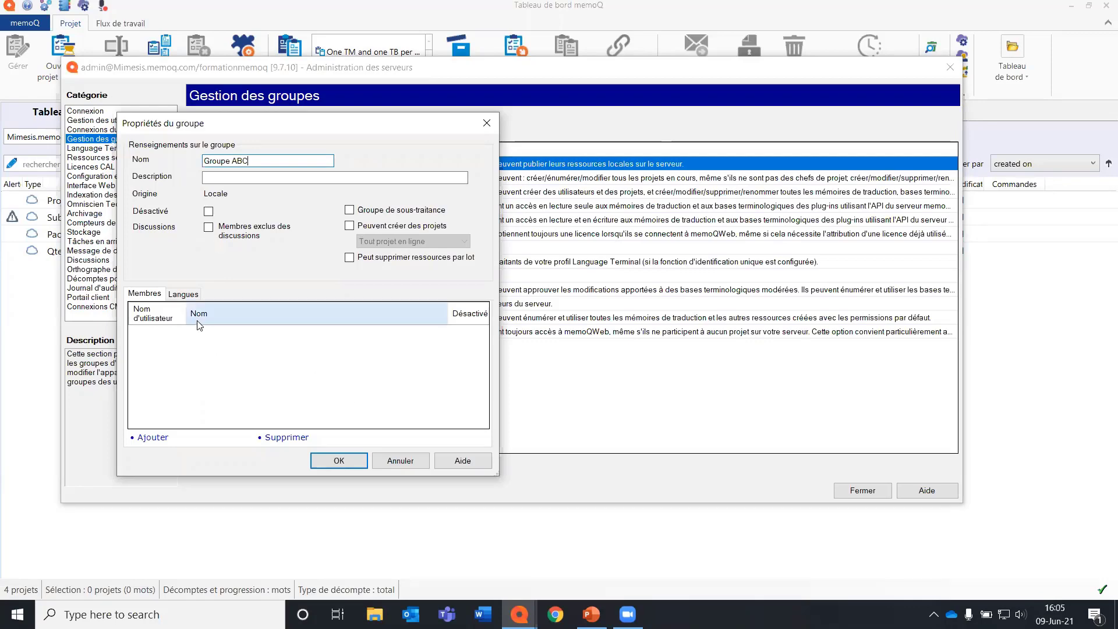
# Add the third to sixth users of the user list as members of Groupe ABC.
pyautogui.click(151, 438)
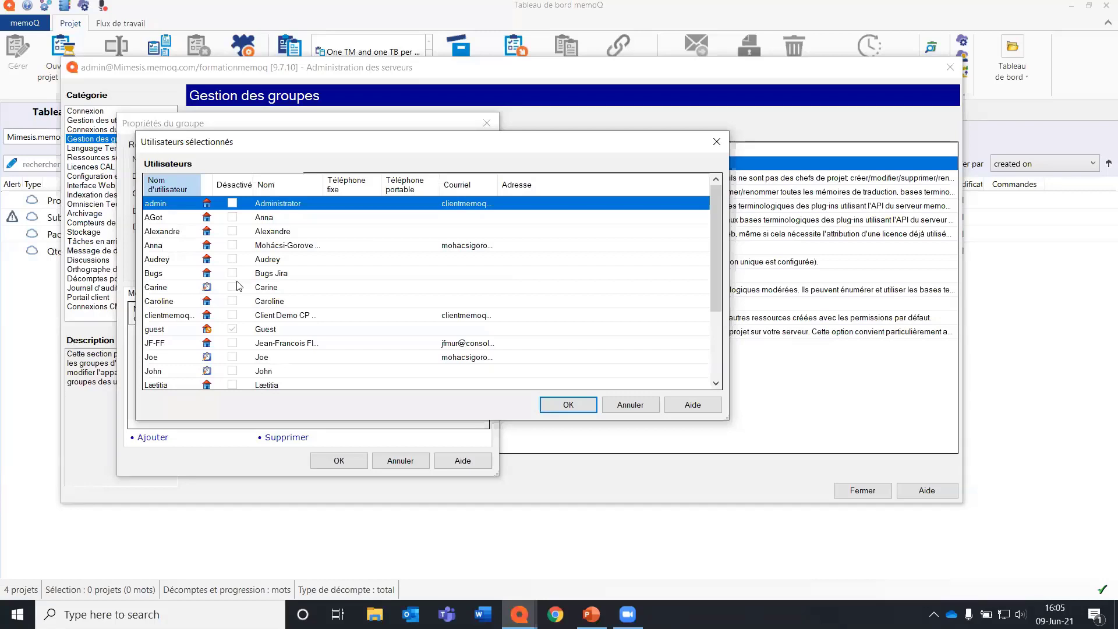
pyautogui.moveTo(298, 238); pyautogui.dragTo(290, 288)
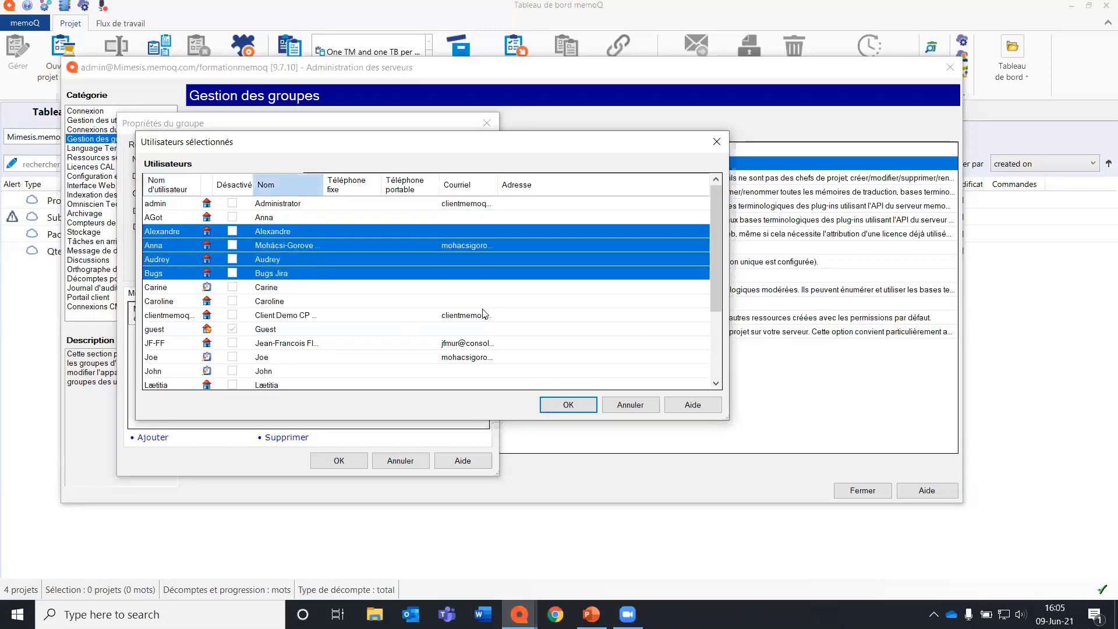
pyautogui.click(568, 405)
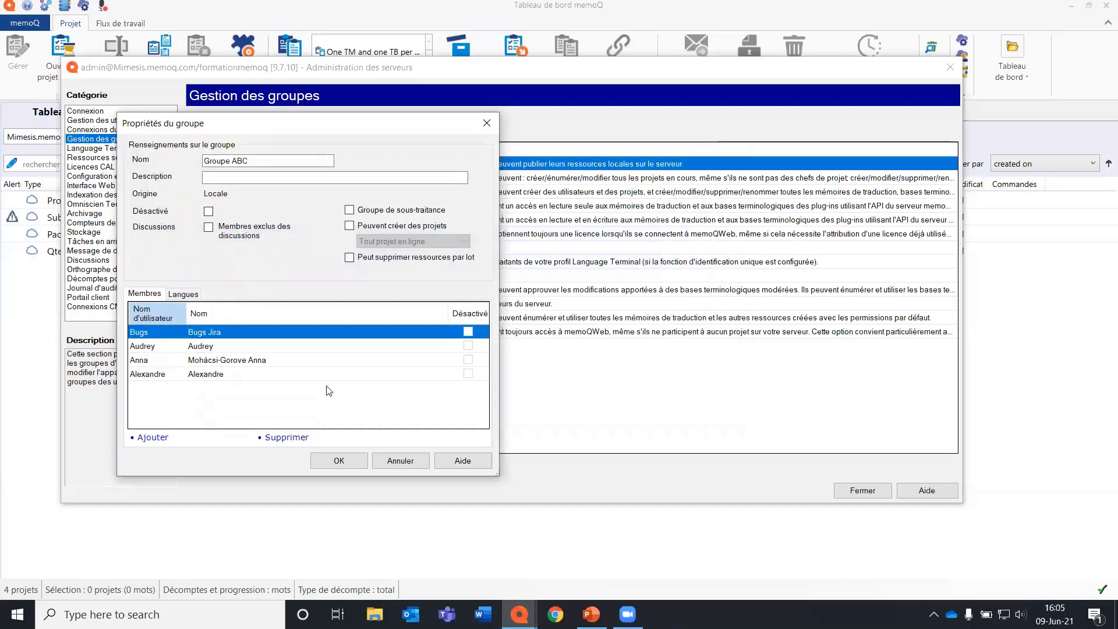
# Add the language pair Anglais to Français to the languages of Groupe ABC.
pyautogui.click(192, 294)
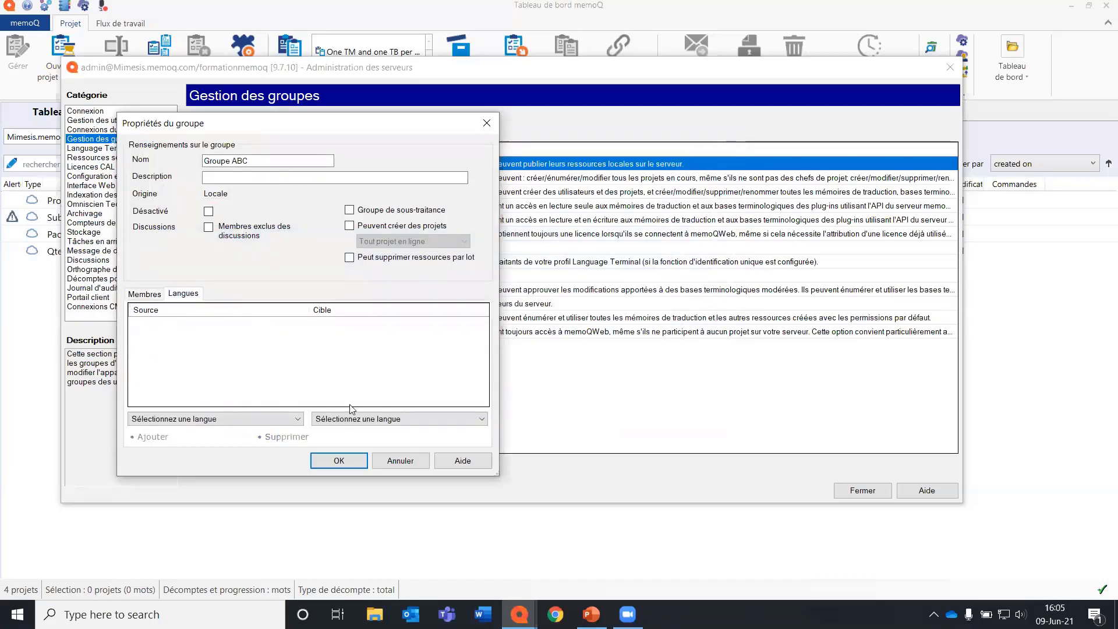
pyautogui.click(257, 415)
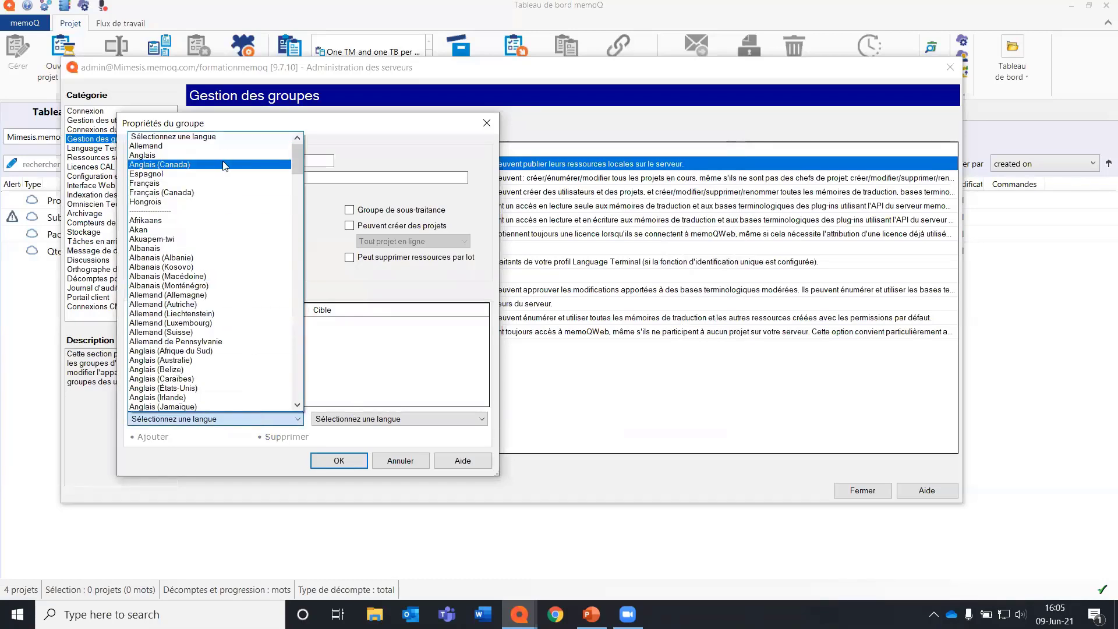
pyautogui.click(224, 155)
pyautogui.click(349, 419)
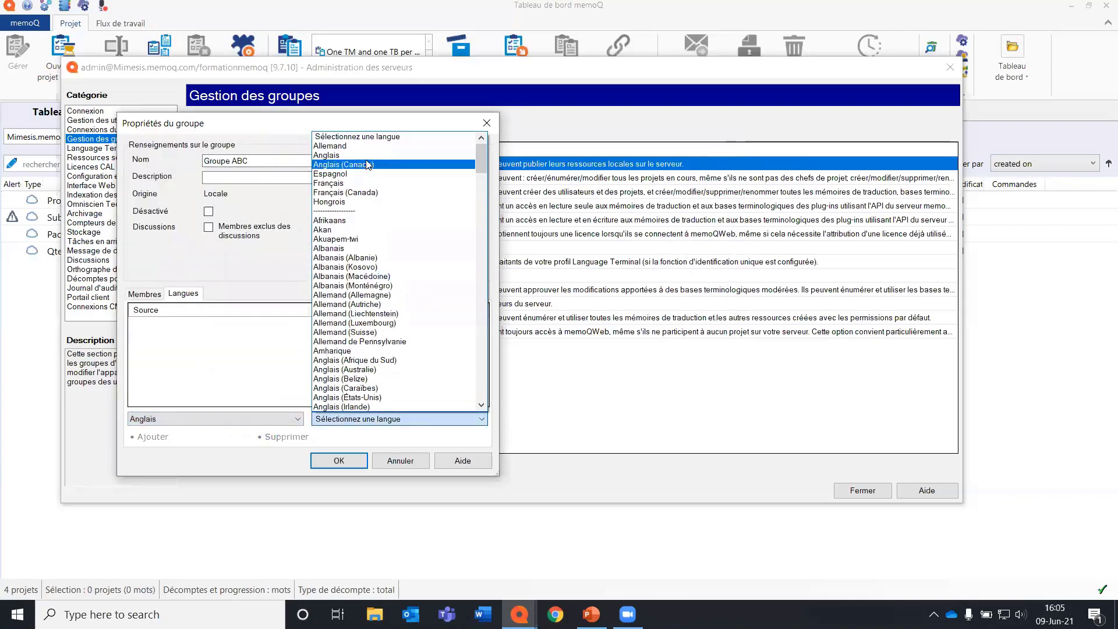
pyautogui.click(371, 182)
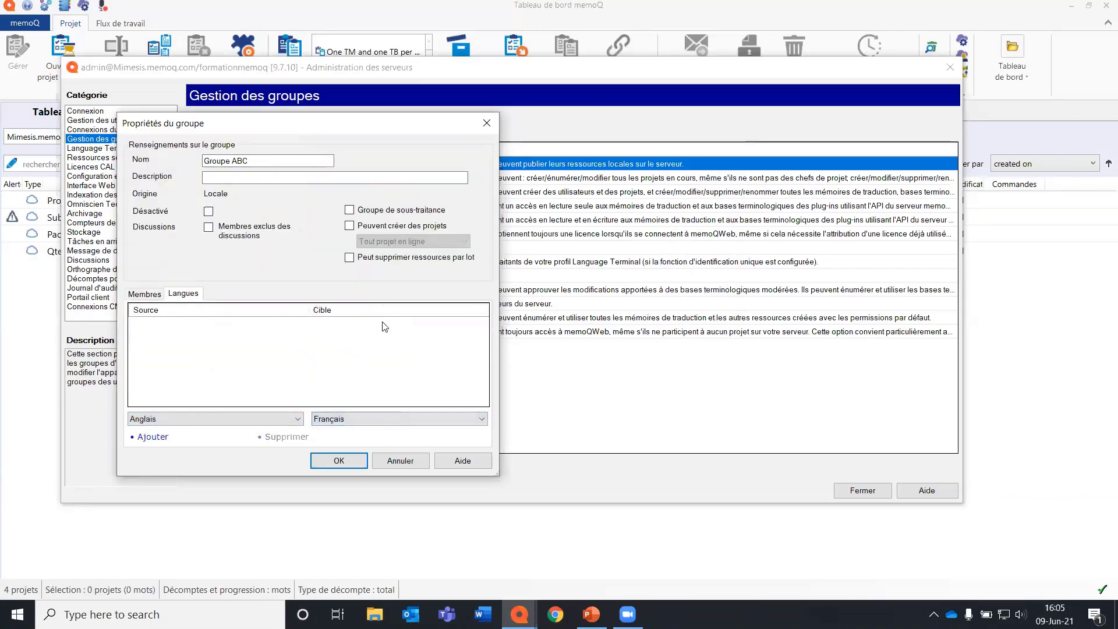
pyautogui.click(155, 436)
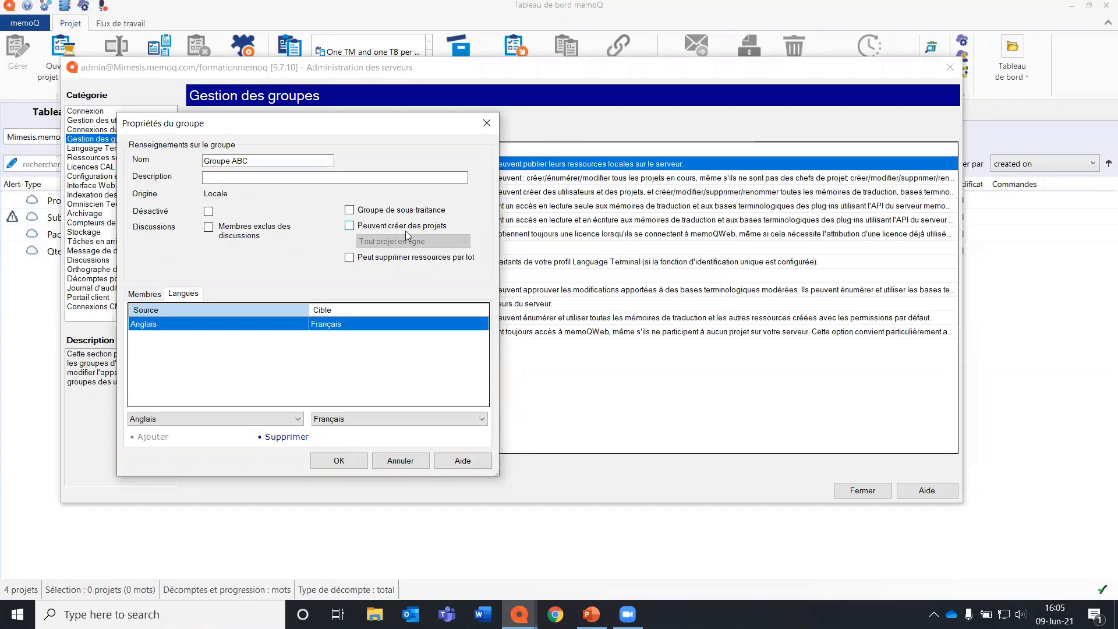
# Allow Groupe ABC to create projects from templates only (À partir de modèles seulement), save the group and close the server administration.
pyautogui.click(368, 228)
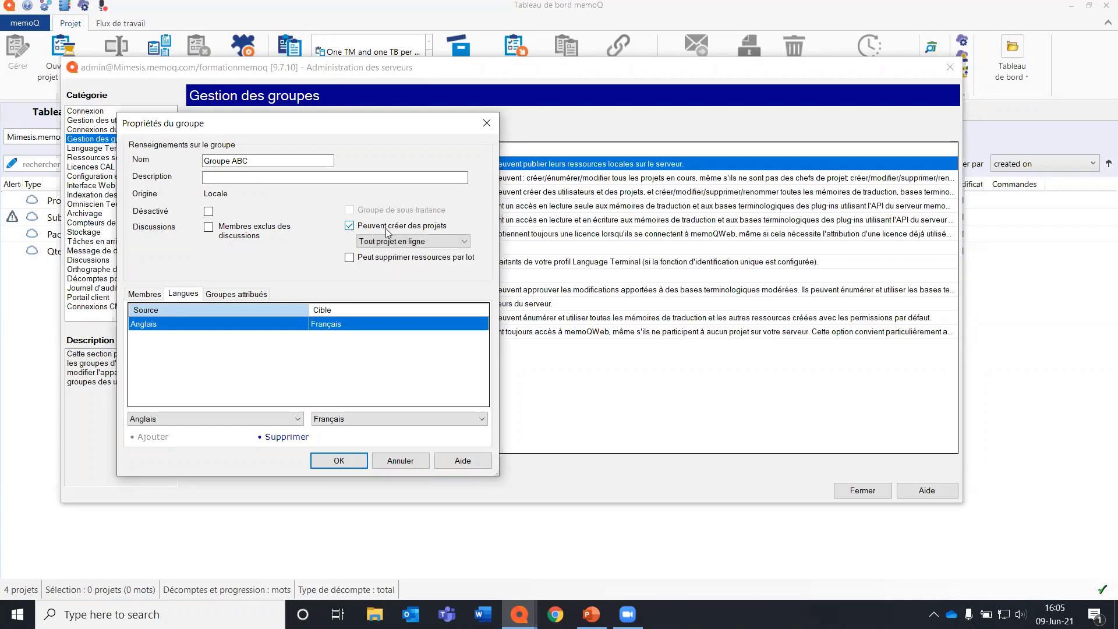
pyautogui.click(466, 242)
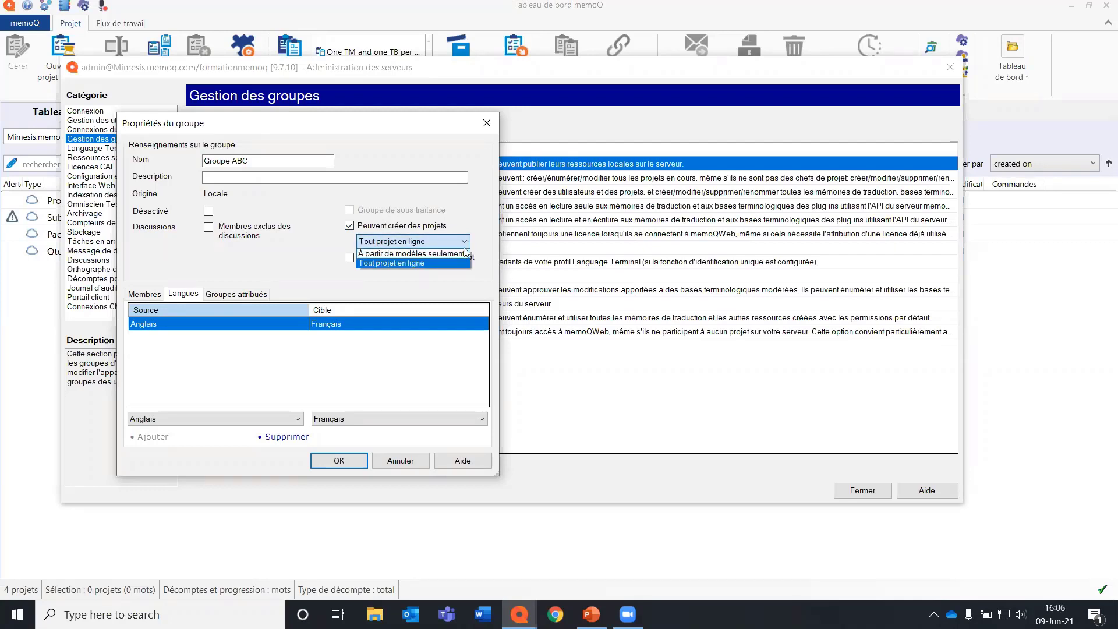
pyautogui.click(457, 254)
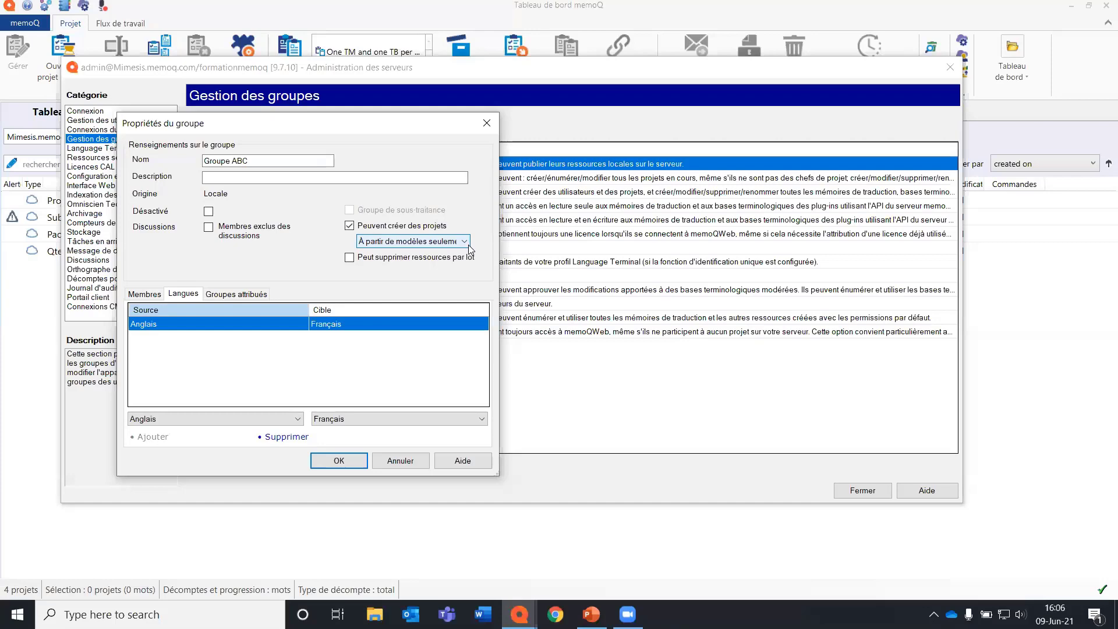
pyautogui.click(339, 458)
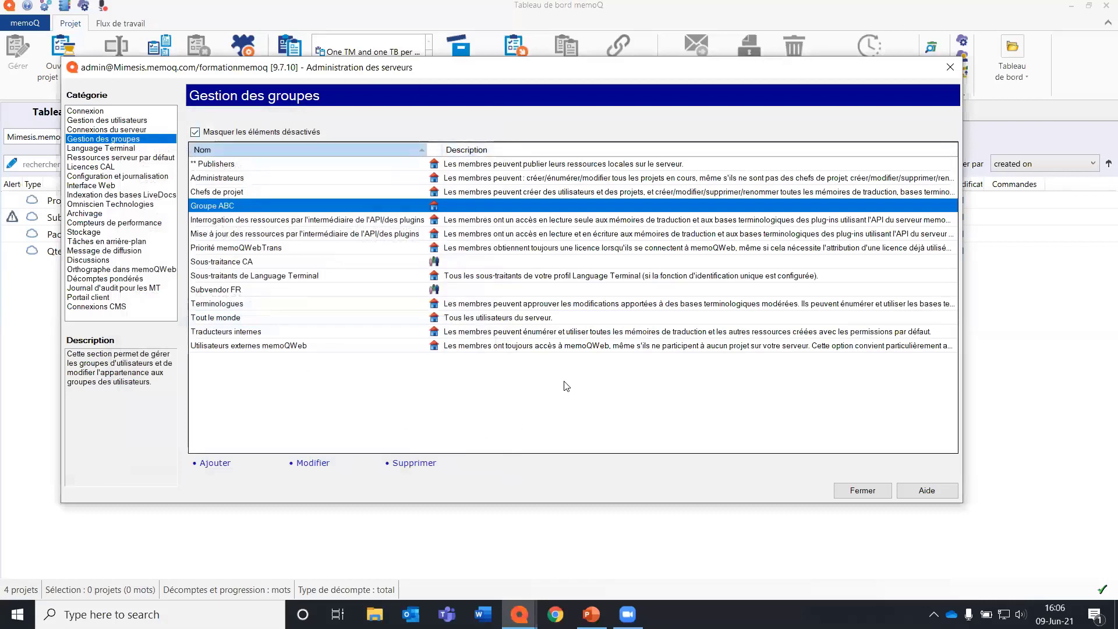
pyautogui.click(862, 491)
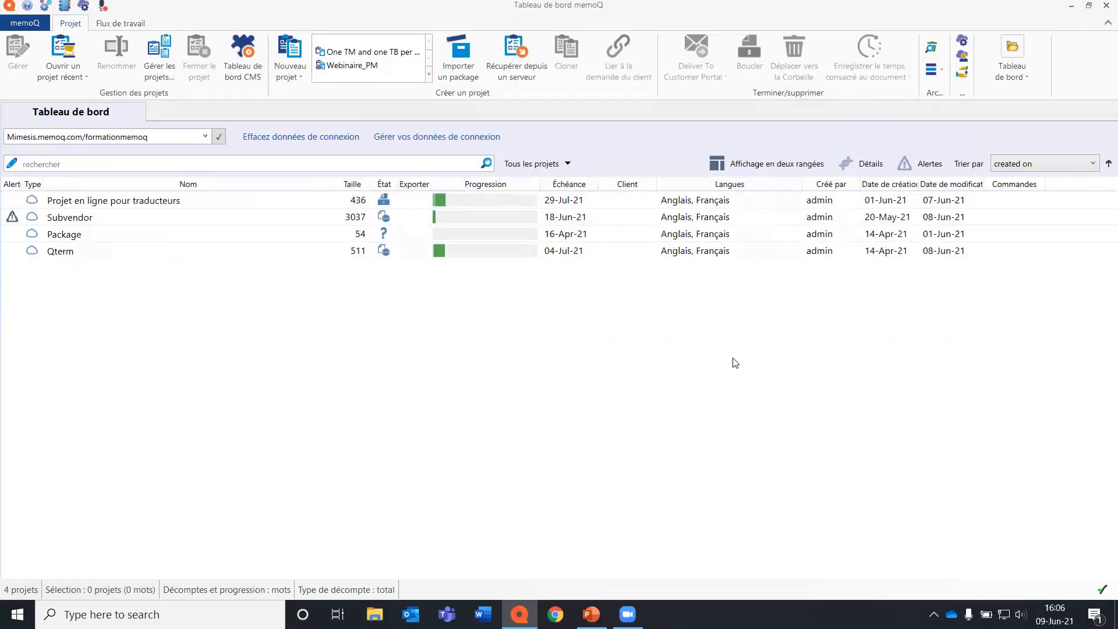
# Start a new online project without a template, named Notions de PM, for the client memoQ.
pyautogui.click(294, 76)
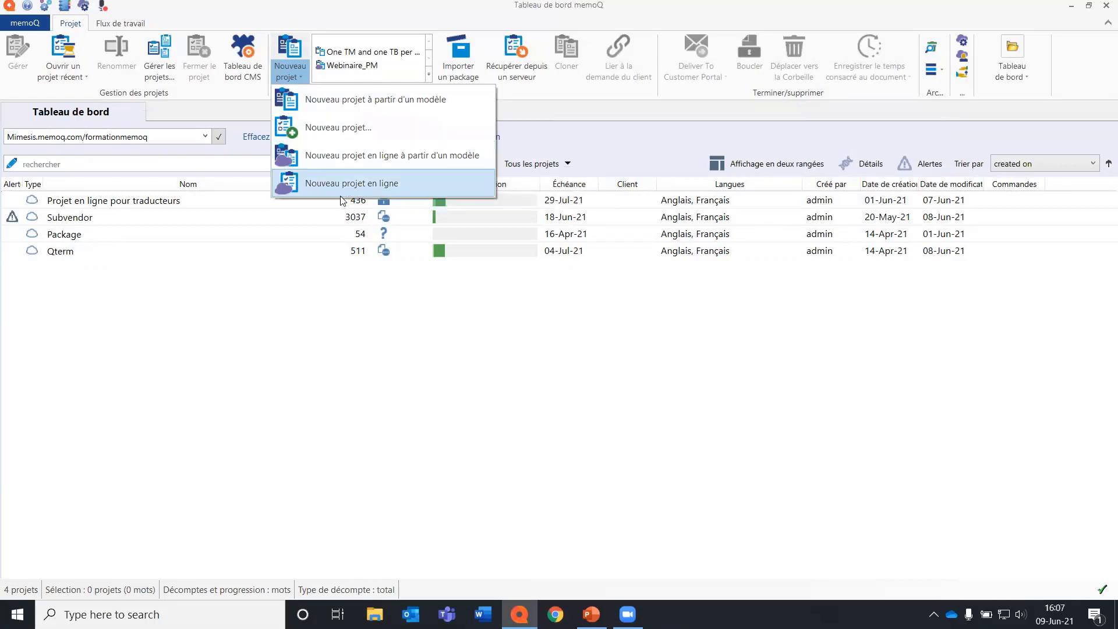
pyautogui.click(421, 182)
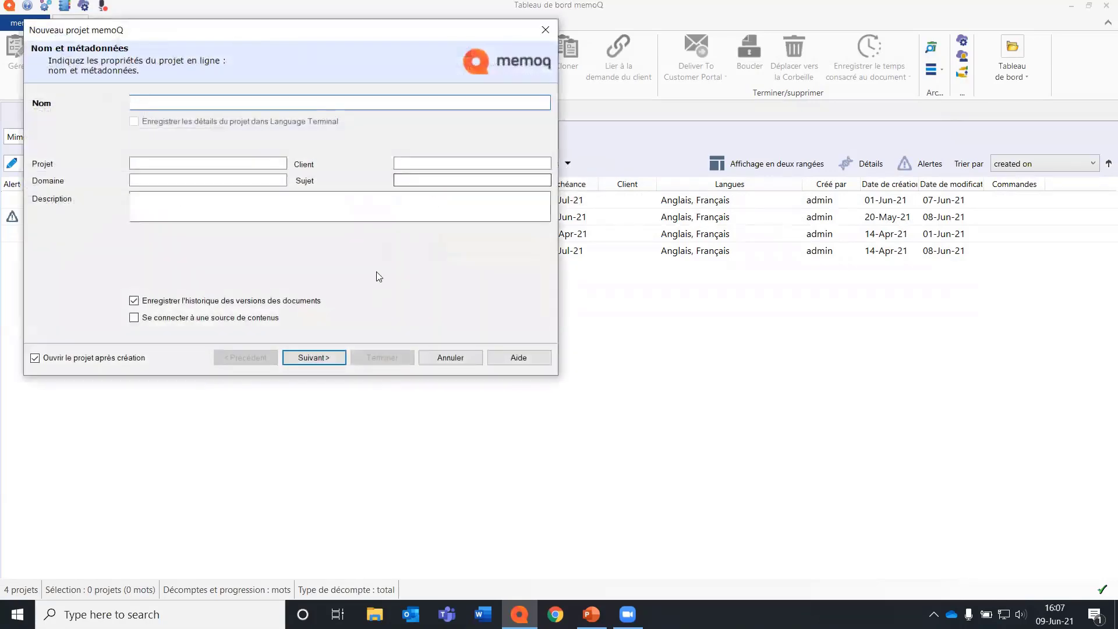
pyautogui.write('No')
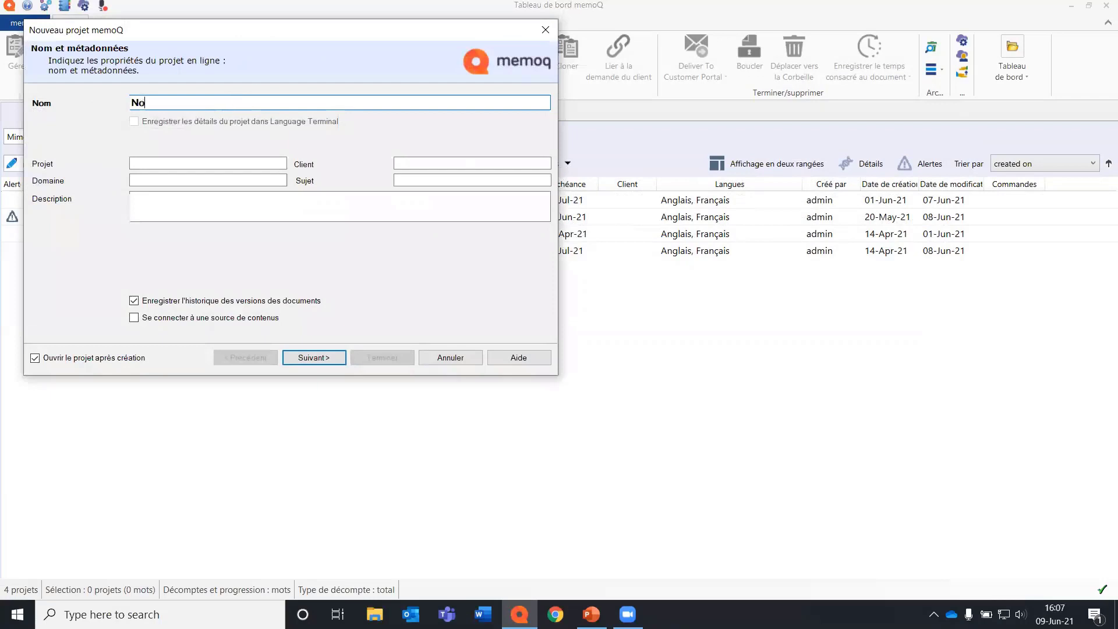
pyautogui.write('tions de PM')
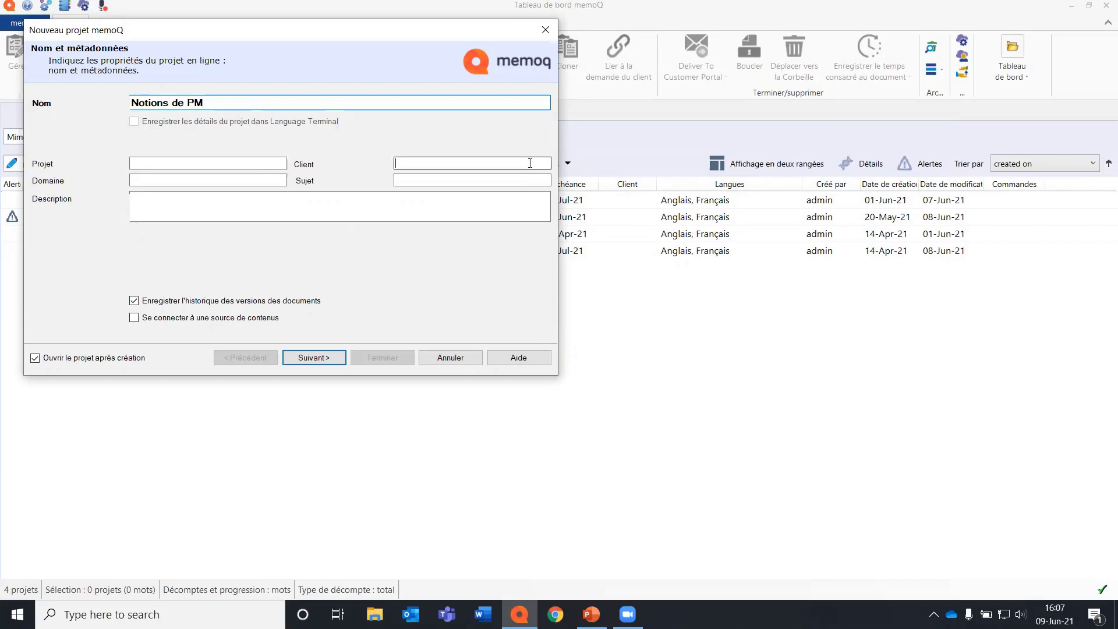
pyautogui.click(533, 163)
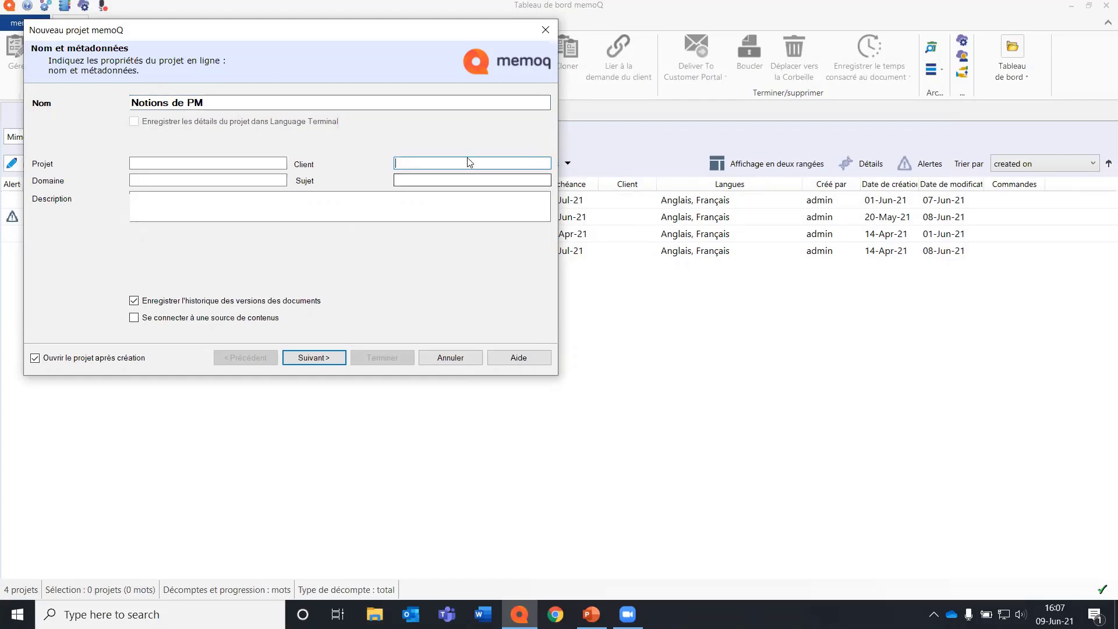
pyautogui.write('memoQ')
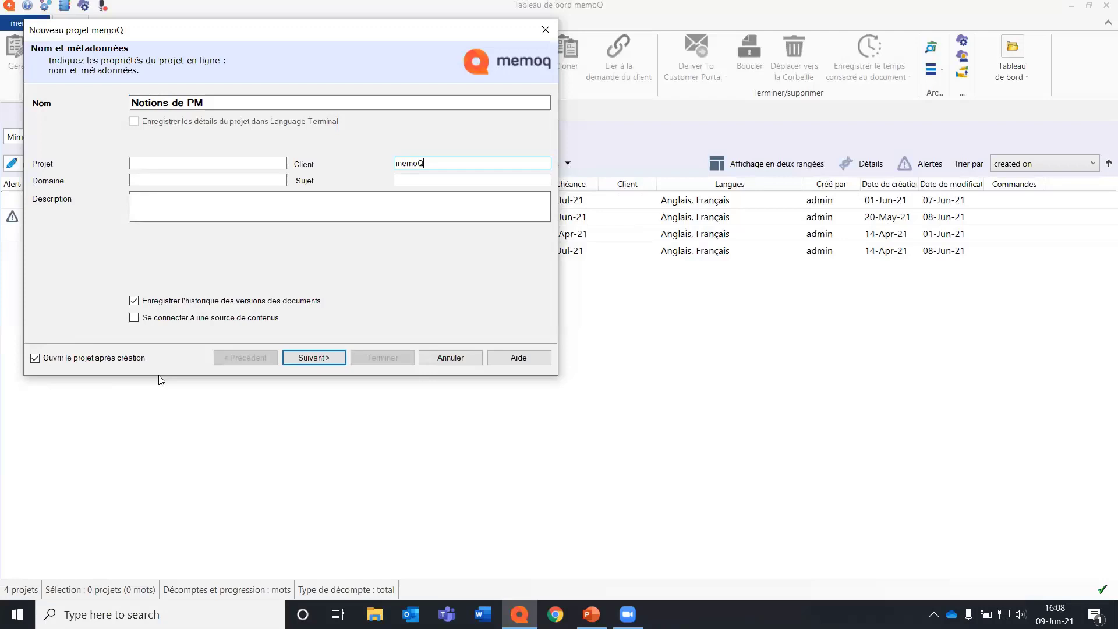
pyautogui.click(307, 359)
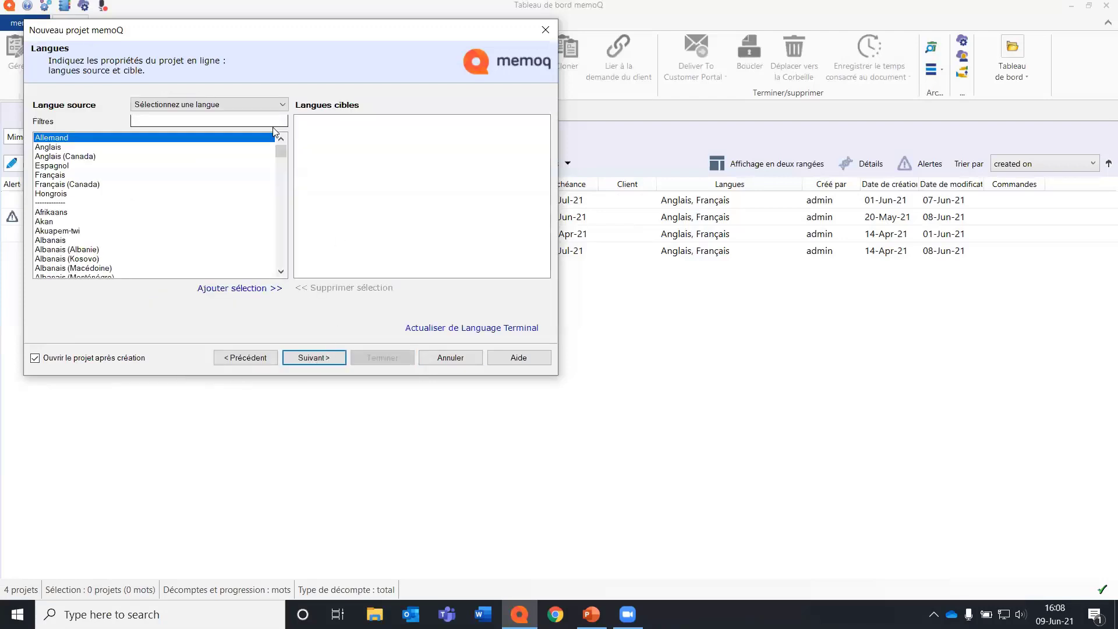
# Set Anglais as source and Espagnol and Français as target languages, and create the project with the default workflow and communication options.
pyautogui.click(217, 104)
pyautogui.click(218, 135)
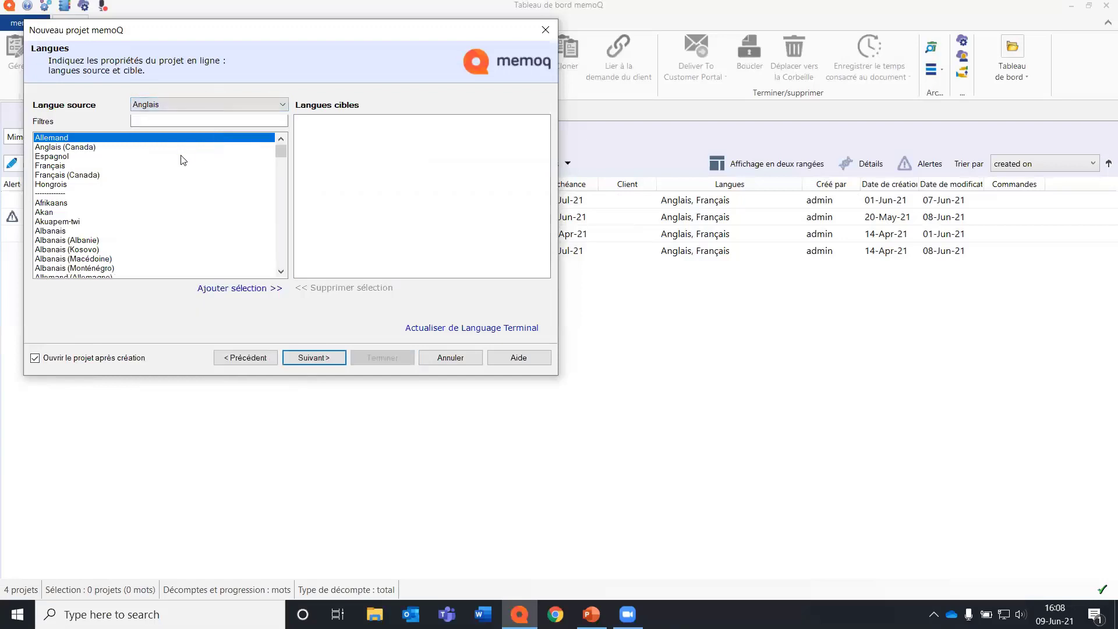
pyautogui.doubleClick(67, 156)
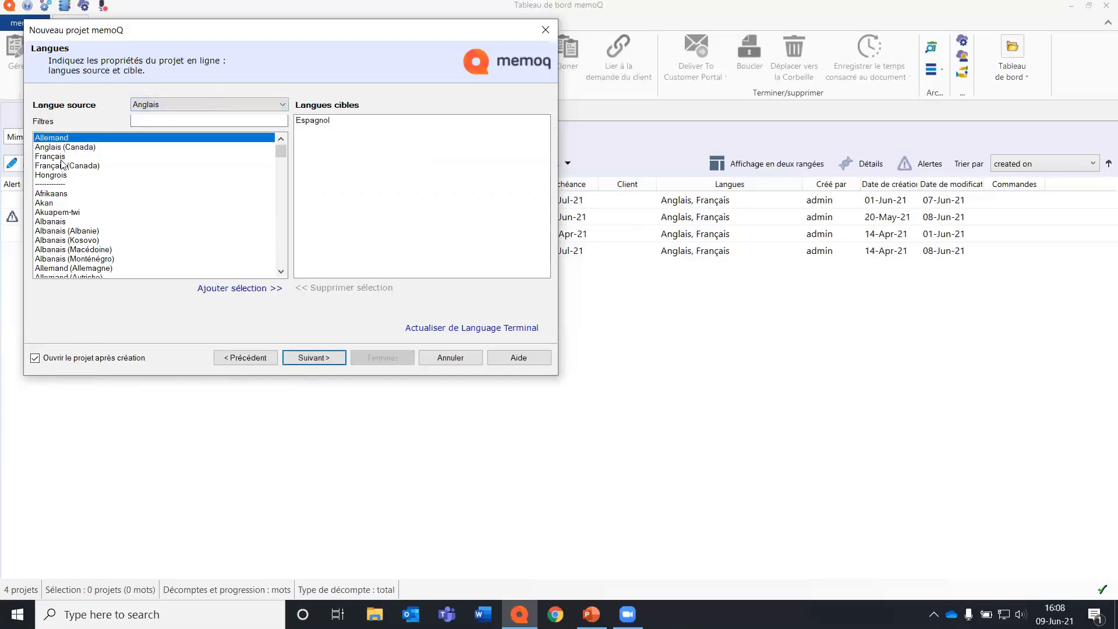
pyautogui.doubleClick(63, 157)
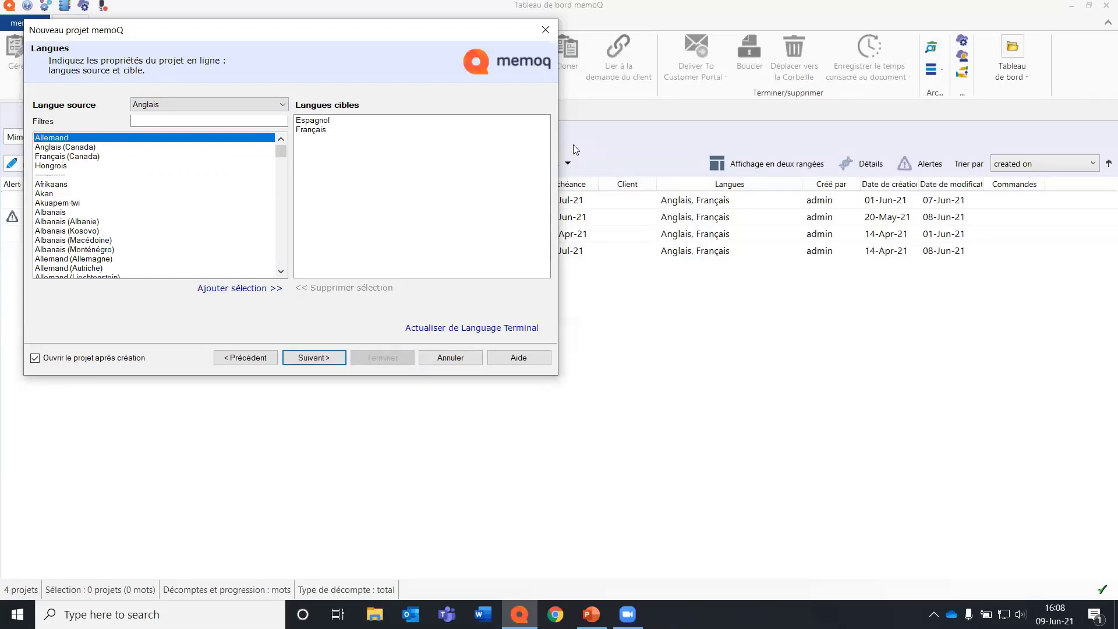
pyautogui.click(309, 361)
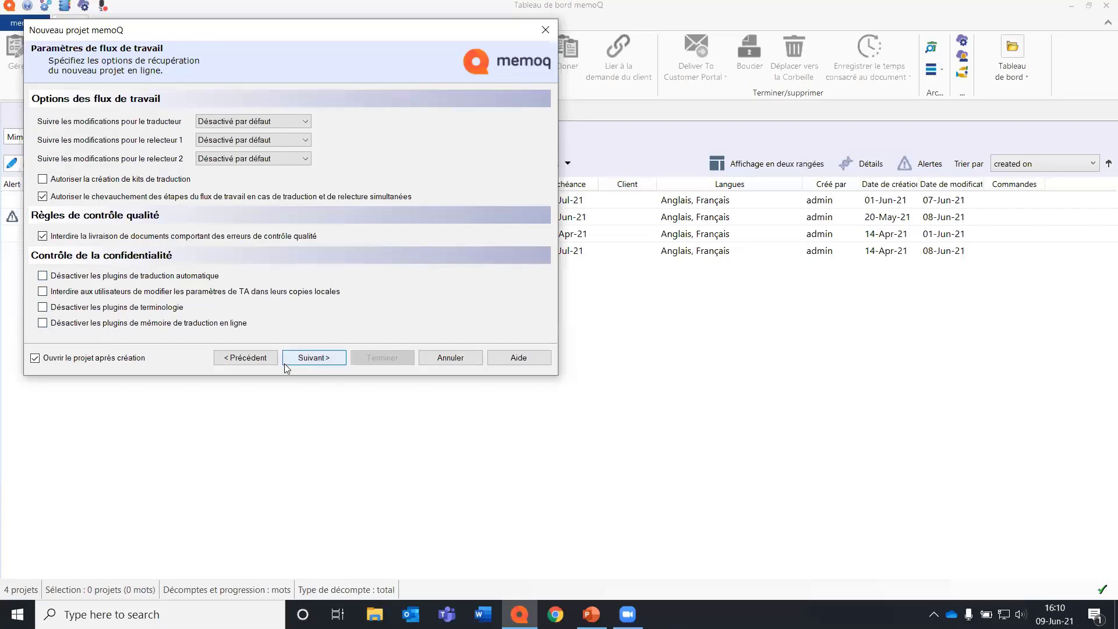
pyautogui.click(305, 359)
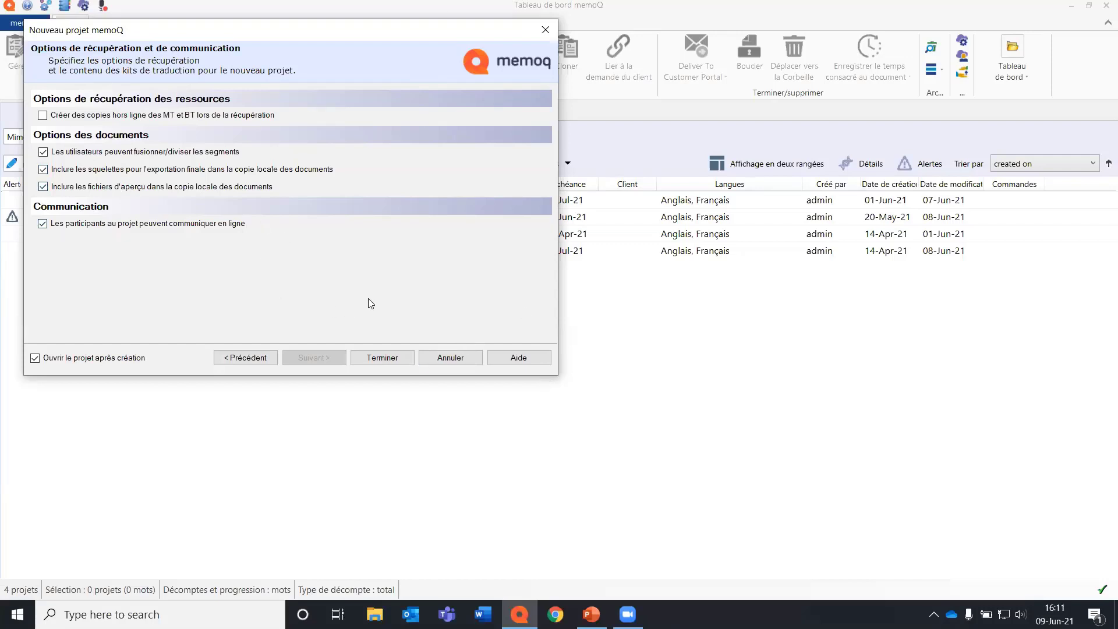
pyautogui.click(377, 358)
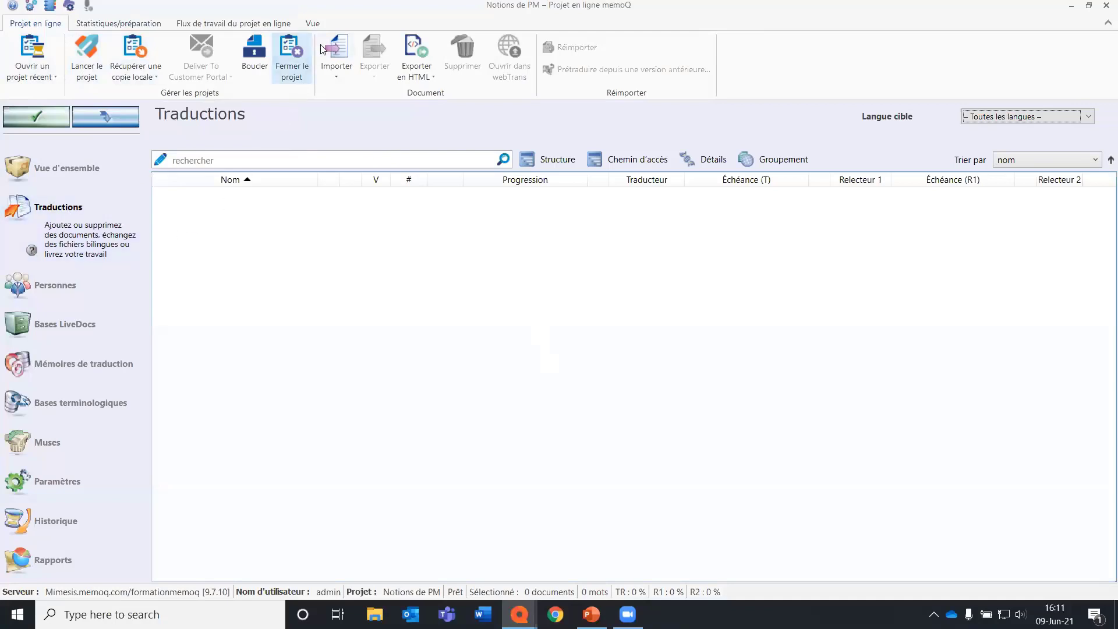
# Import Texte dans une autre langue.docx and Vacation tips.doc from the _Webinaire folder on the Desktop into the project.
pyautogui.click(340, 49)
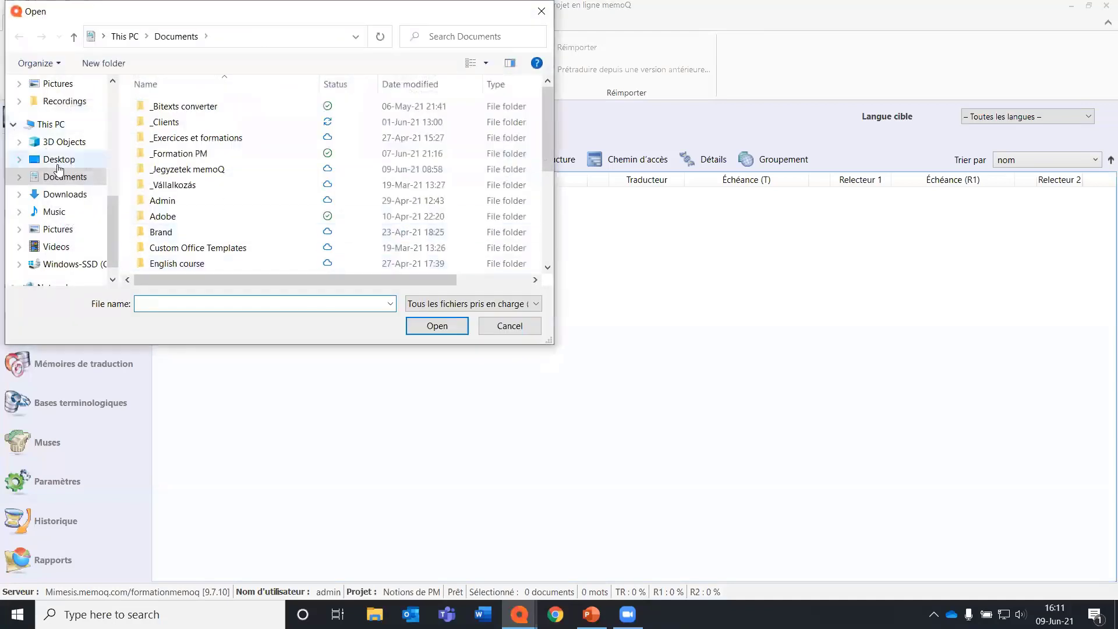
pyautogui.click(59, 159)
pyautogui.doubleClick(170, 153)
pyautogui.click(172, 169)
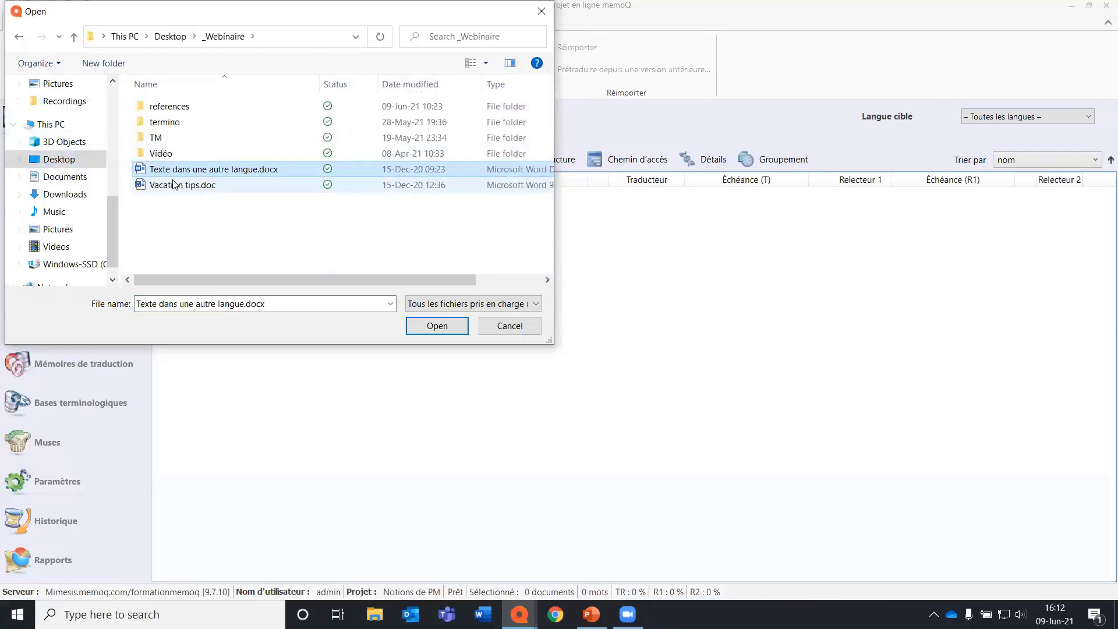
pyautogui.keyDown('shift'); pyautogui.click(173, 185); pyautogui.keyUp('shift')
pyautogui.press('Return')
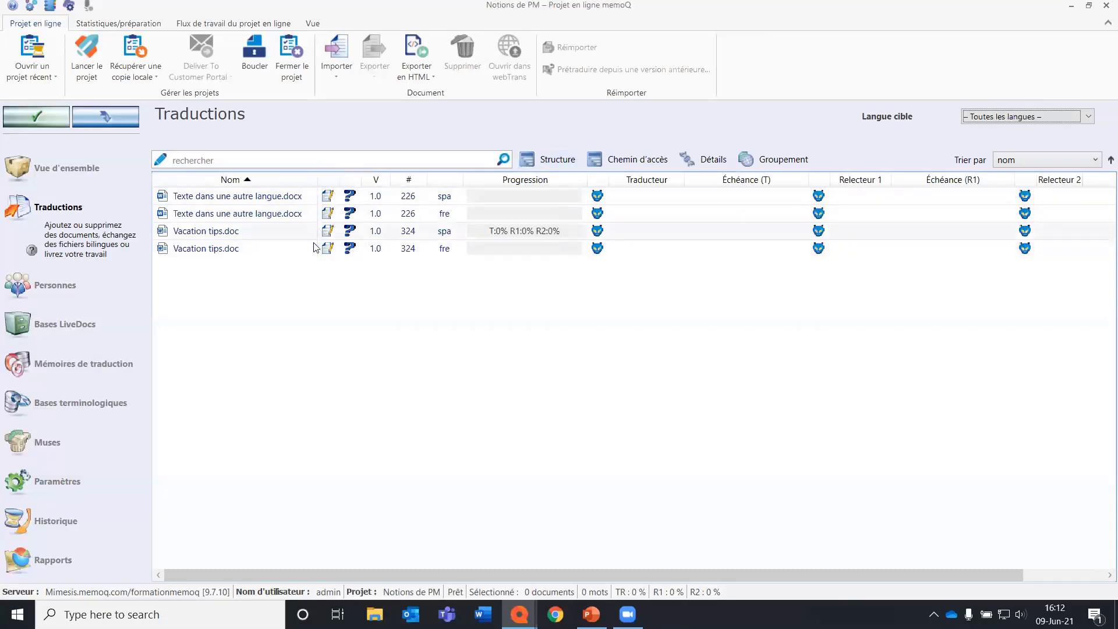
# Show the documents by structure and again as a flat list, and filter them by target language Espagnol and finally Français.
pyautogui.click(560, 159)
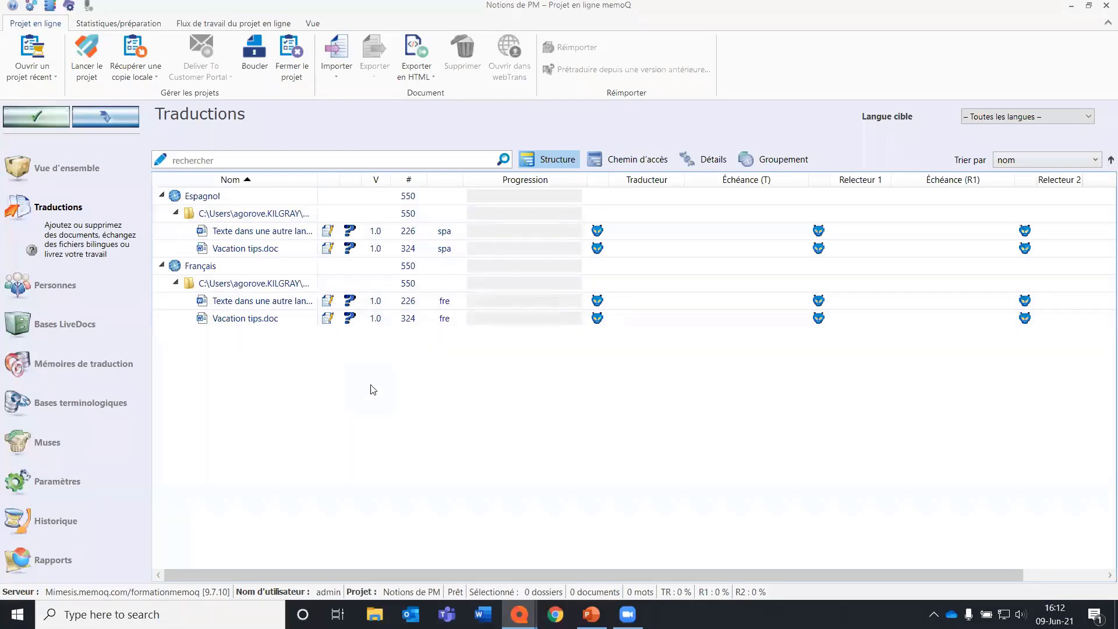
pyautogui.click(568, 163)
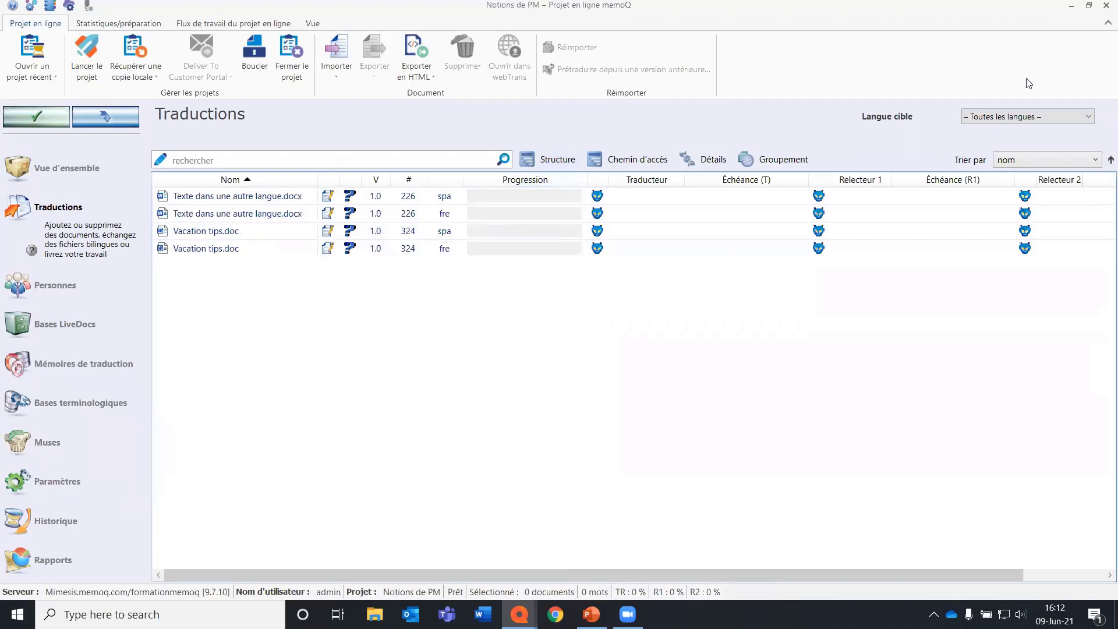
pyautogui.click(1092, 121)
pyautogui.click(1092, 139)
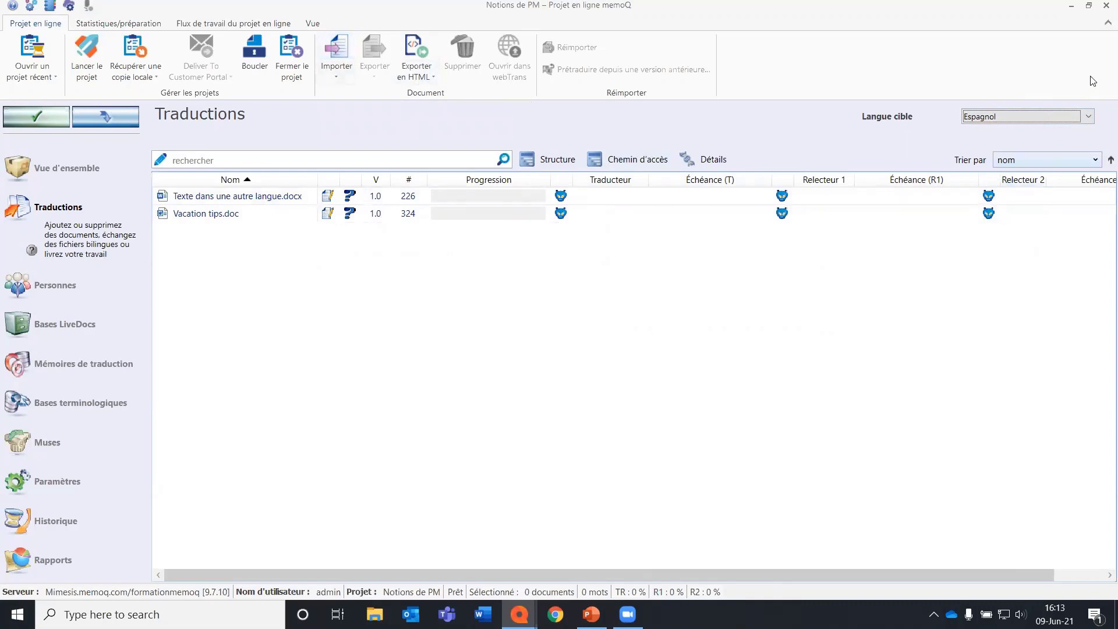
pyautogui.click(1088, 117)
pyautogui.click(1084, 153)
# Add the user with both eng→fre and eng→ger, MGA, Réviseur 1 and the Terminologues group to the project as Traducteur, and apply the changes.
pyautogui.click(84, 285)
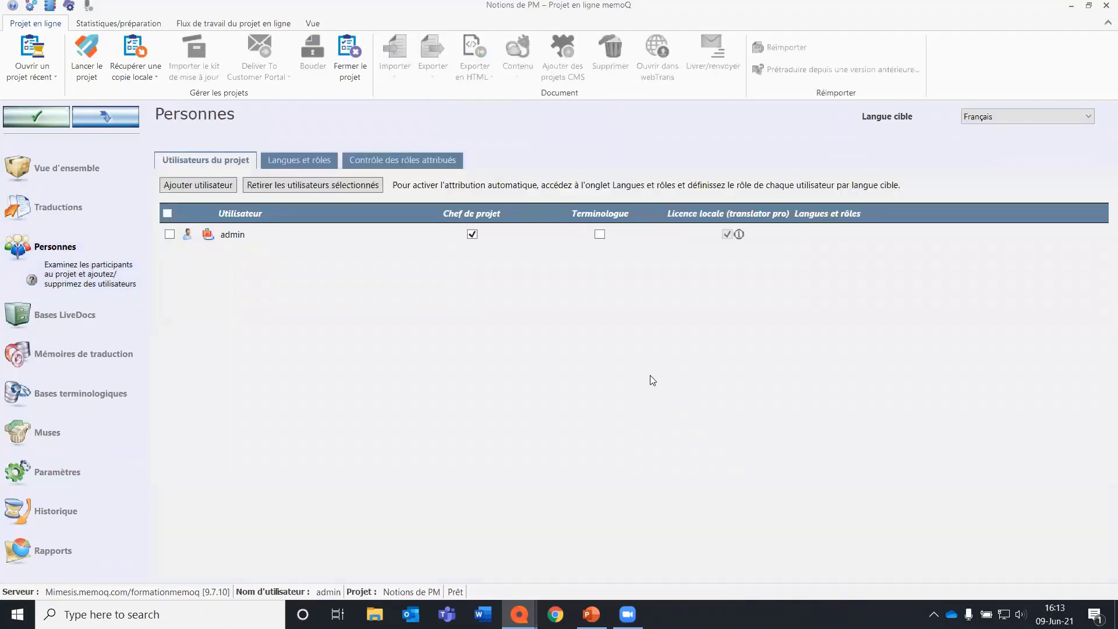
pyautogui.click(215, 185)
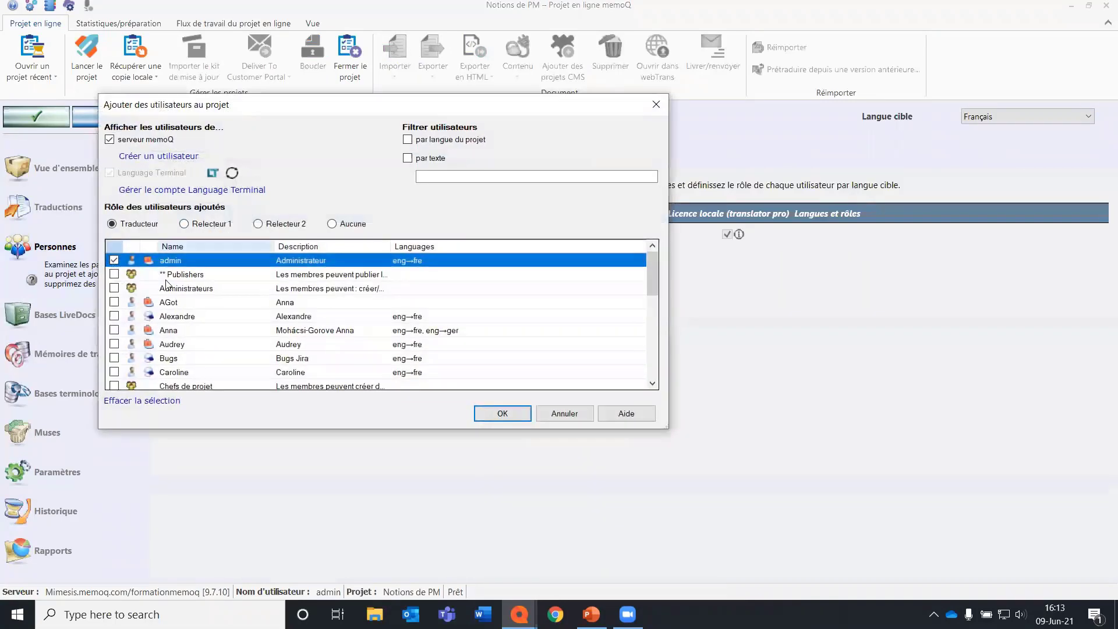
pyautogui.click(113, 330)
pyautogui.scroll(-3, 115, 343)
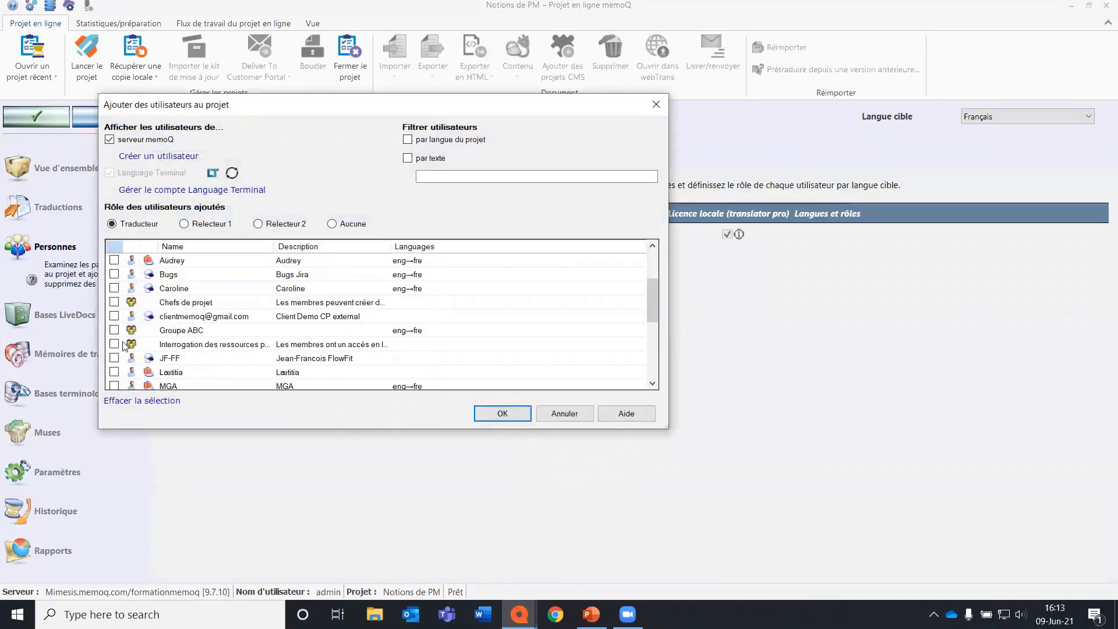
pyautogui.click(116, 344)
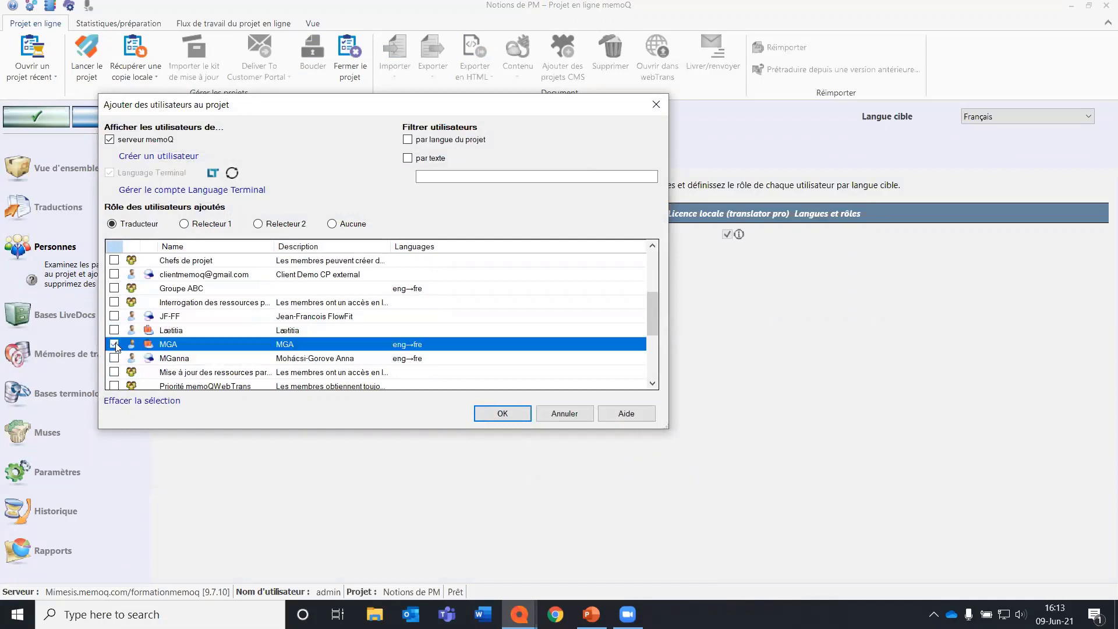
pyautogui.scroll(-3, 116, 342)
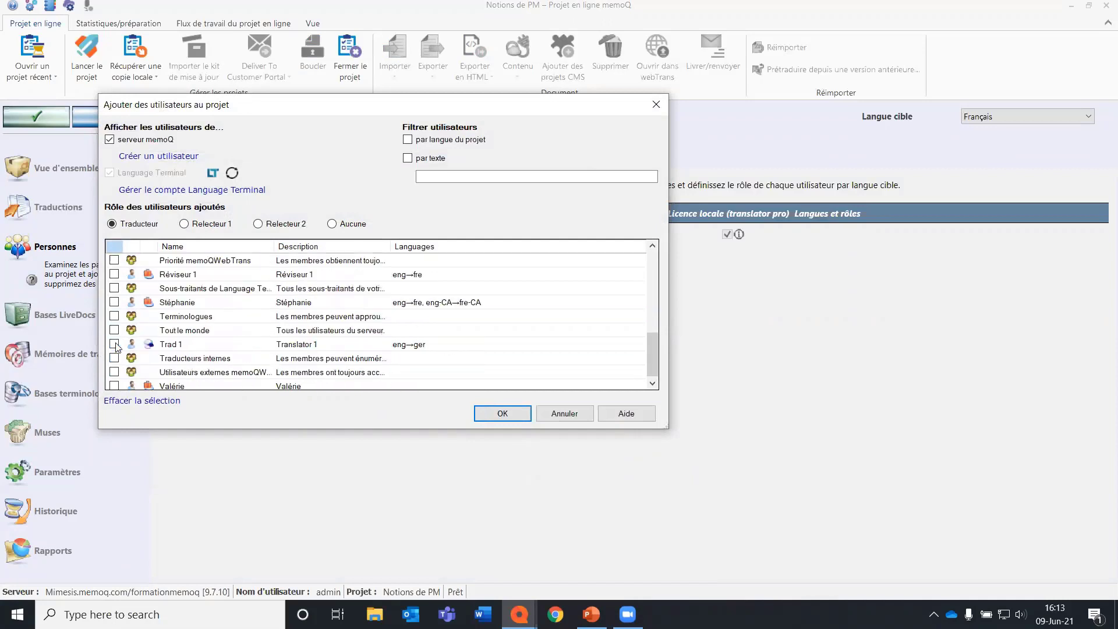
pyautogui.click(114, 274)
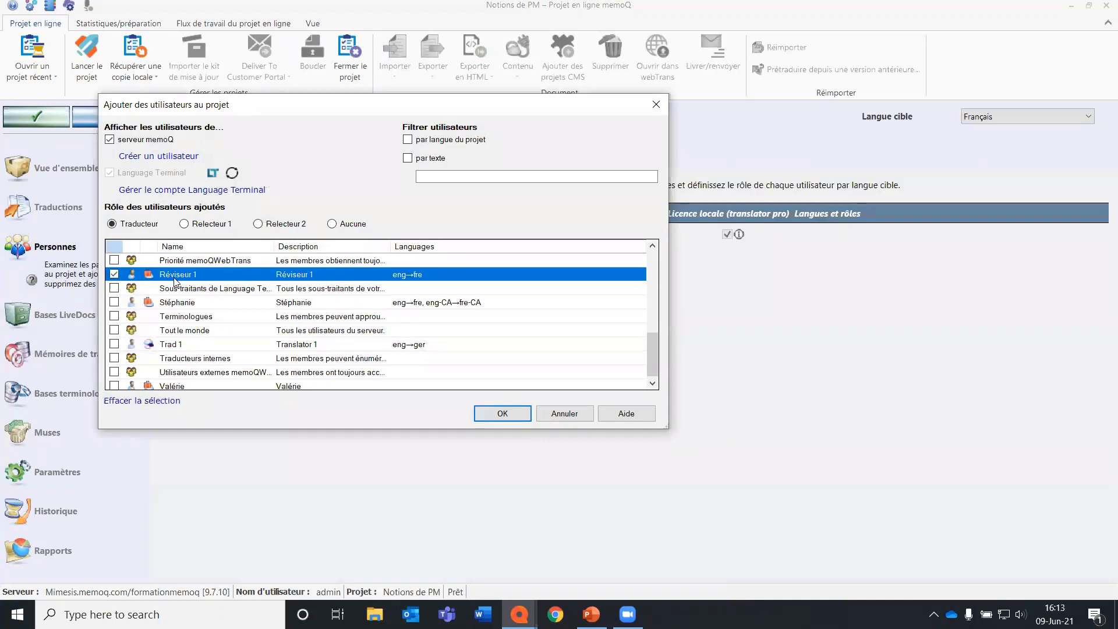
pyautogui.click(114, 316)
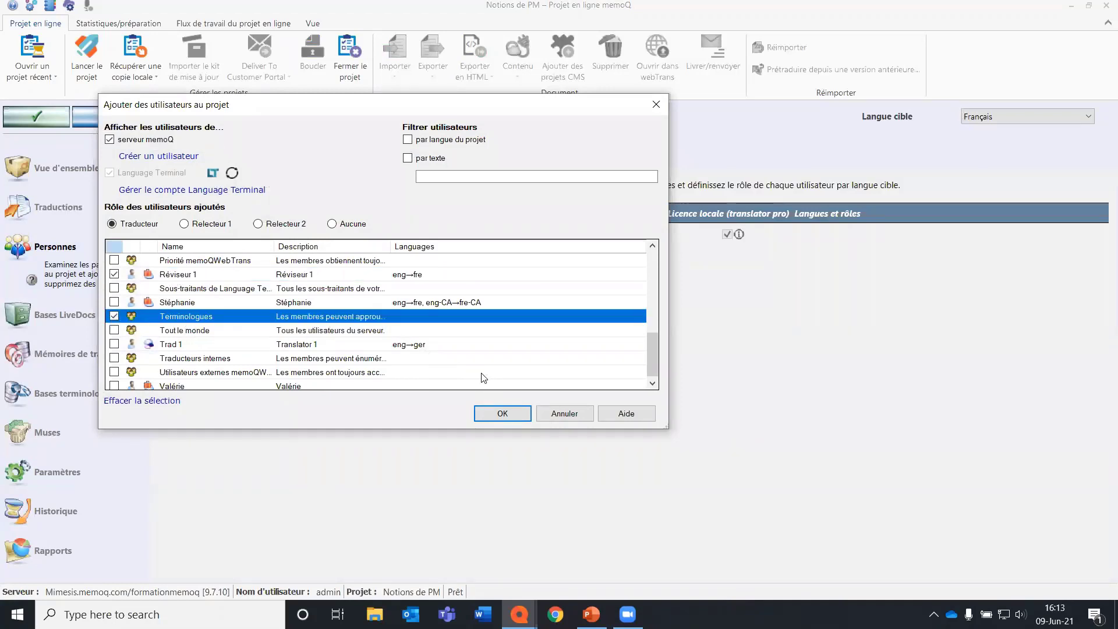
pyautogui.click(501, 414)
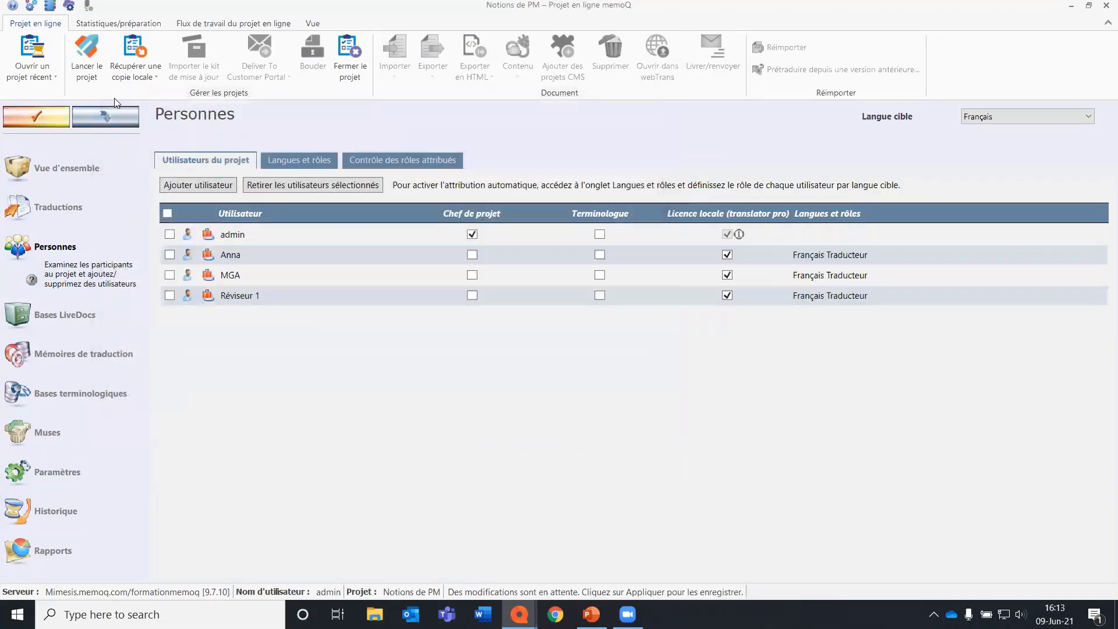
pyautogui.click(38, 117)
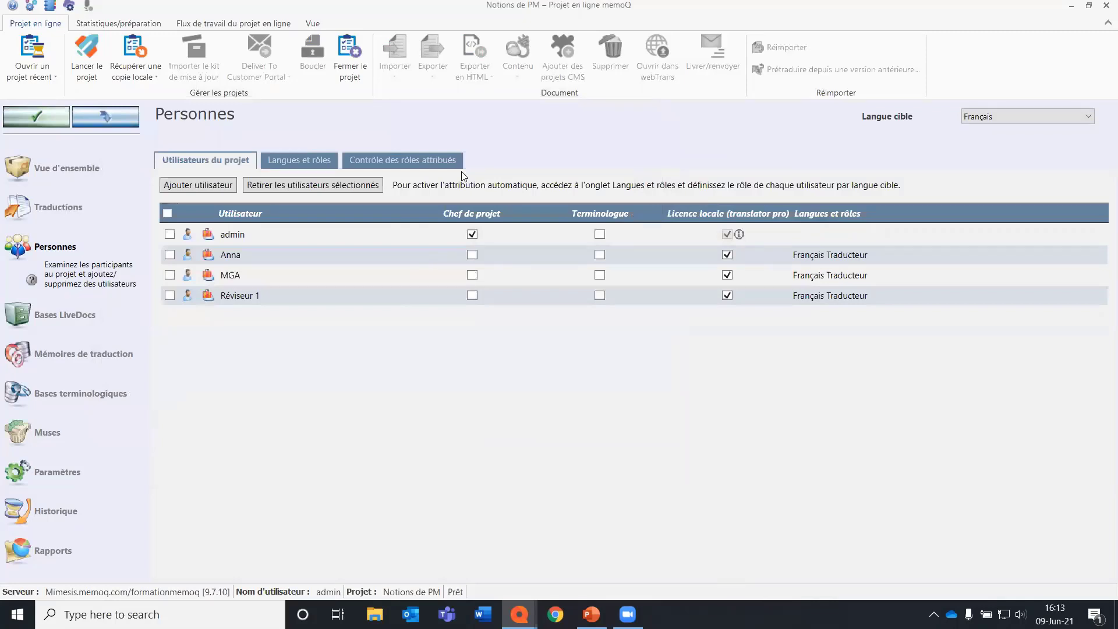
# Open the user selection for target language Français in the project's language roles and assign admin as Translator.
pyautogui.click(365, 296)
pyautogui.click(362, 322)
pyautogui.click(308, 162)
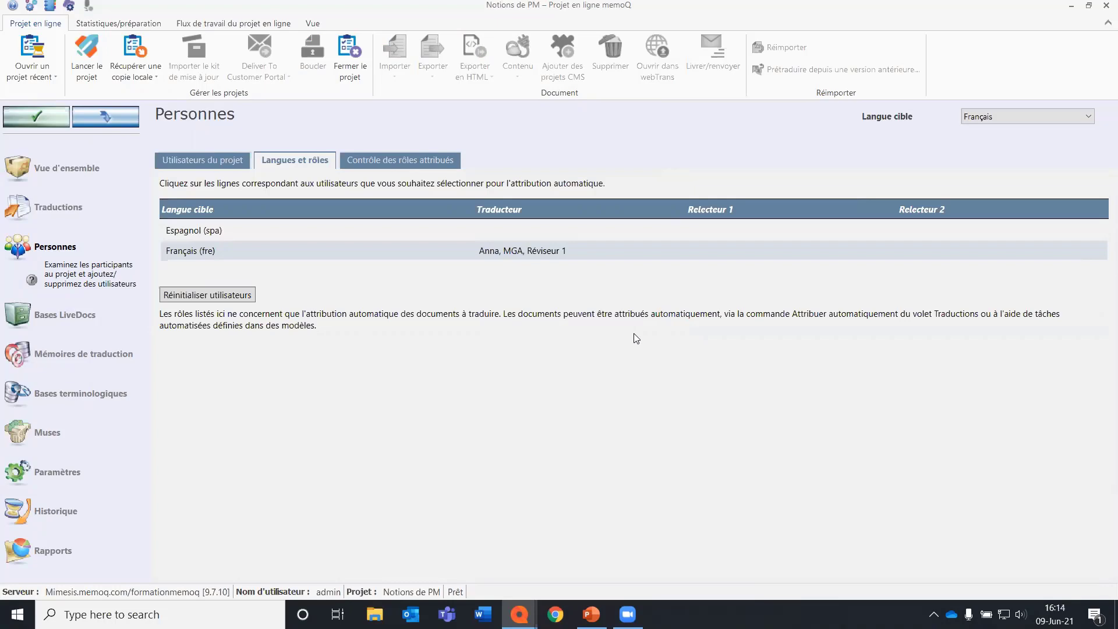
pyautogui.click(352, 251)
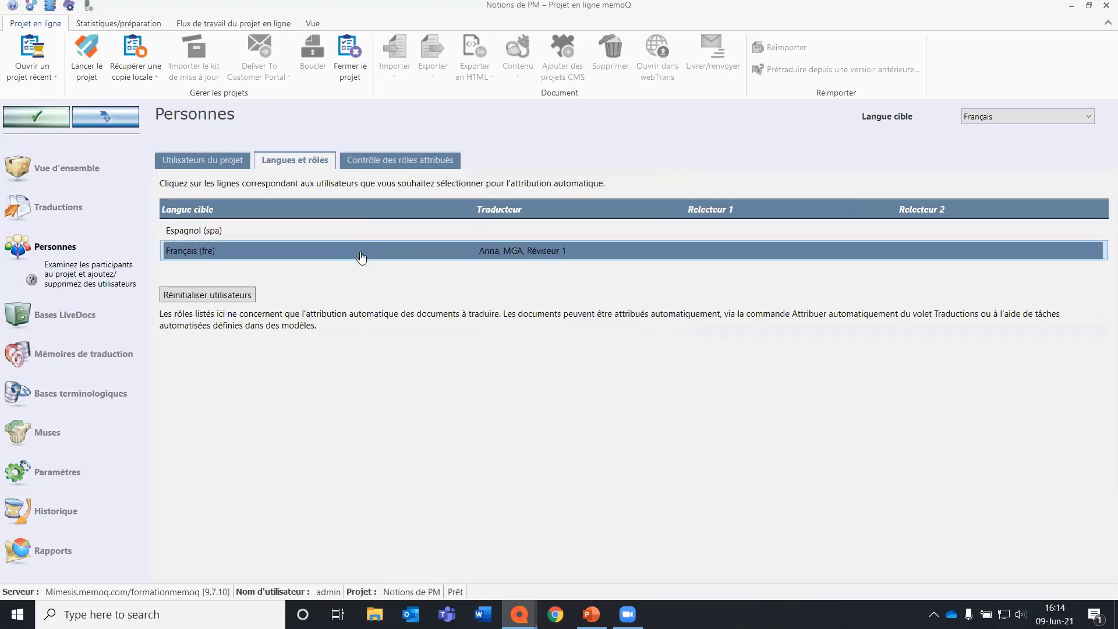
pyautogui.doubleClick(360, 251)
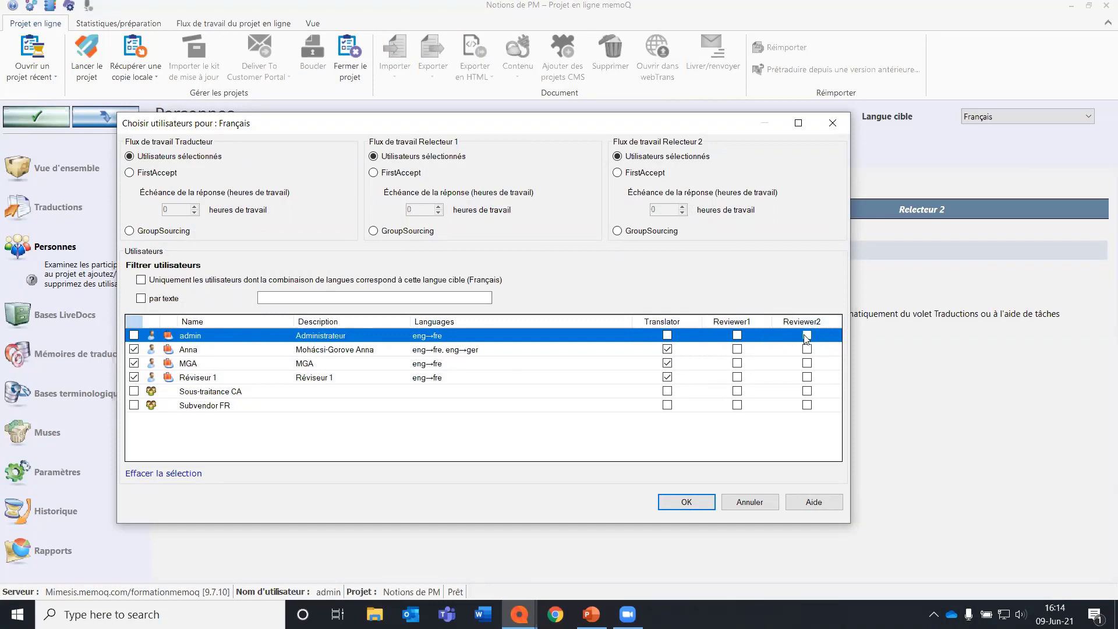
pyautogui.click(668, 335)
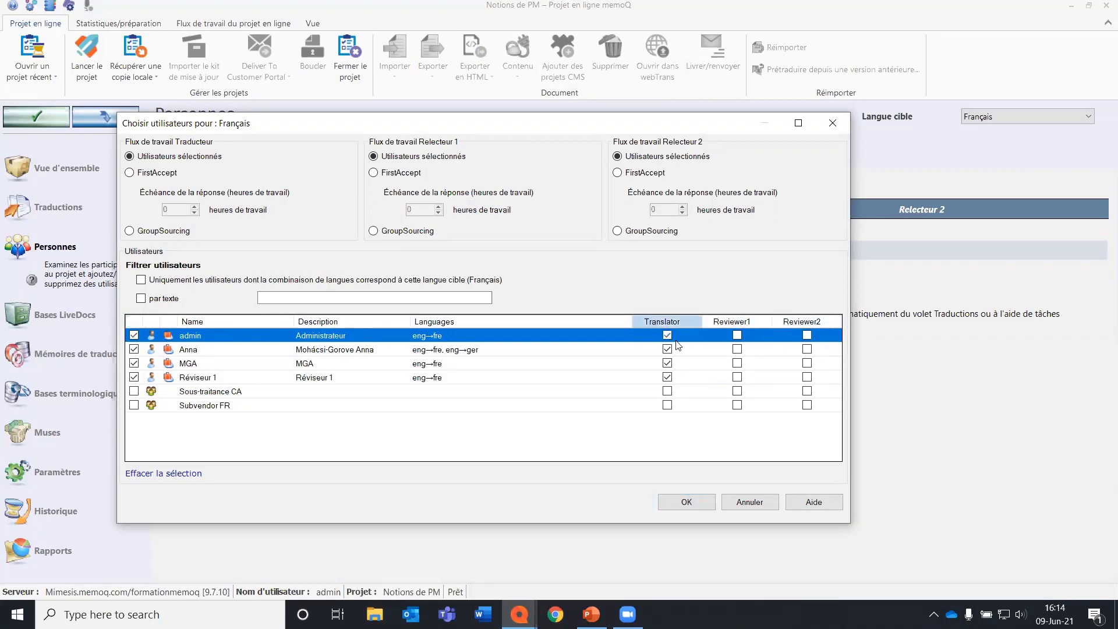
# Assign the user with both eng→fre and eng→ger and Réviseur 1 only as Reviewer1, and MGA as Translator, Reviewer1 and Reviewer2.
pyautogui.click(737, 349)
pyautogui.click(737, 362)
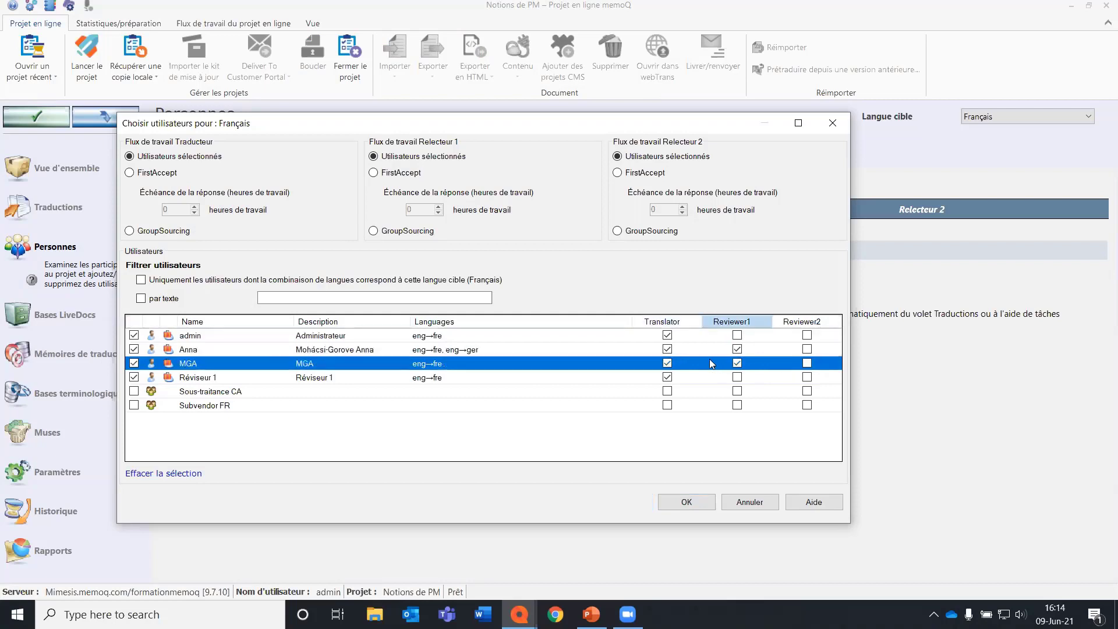
pyautogui.click(667, 348)
pyautogui.click(667, 363)
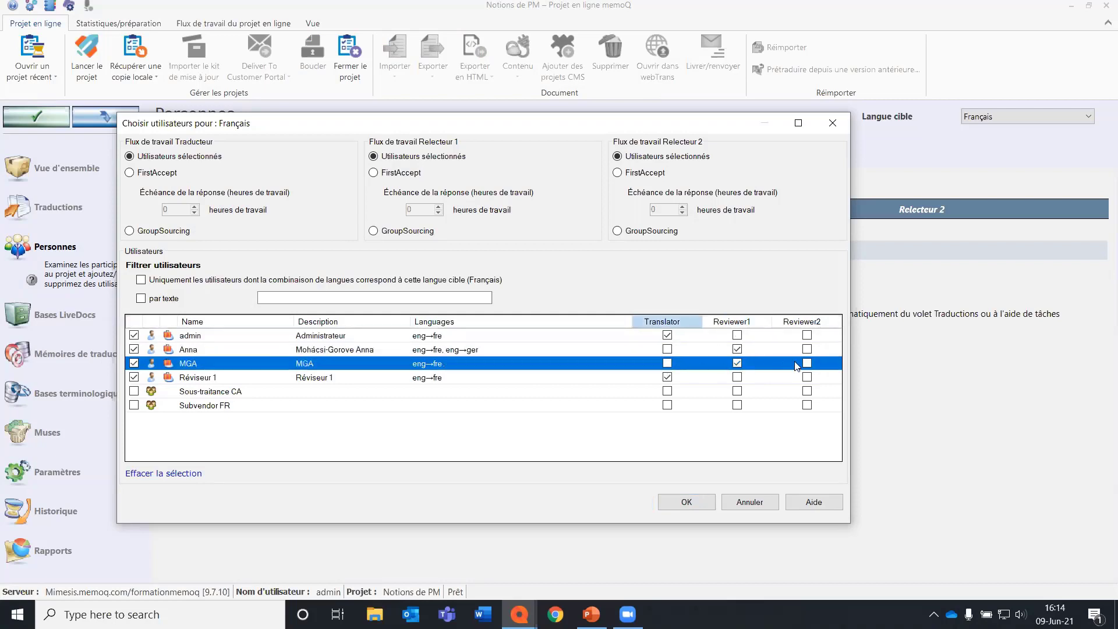
pyautogui.click(737, 377)
pyautogui.click(667, 376)
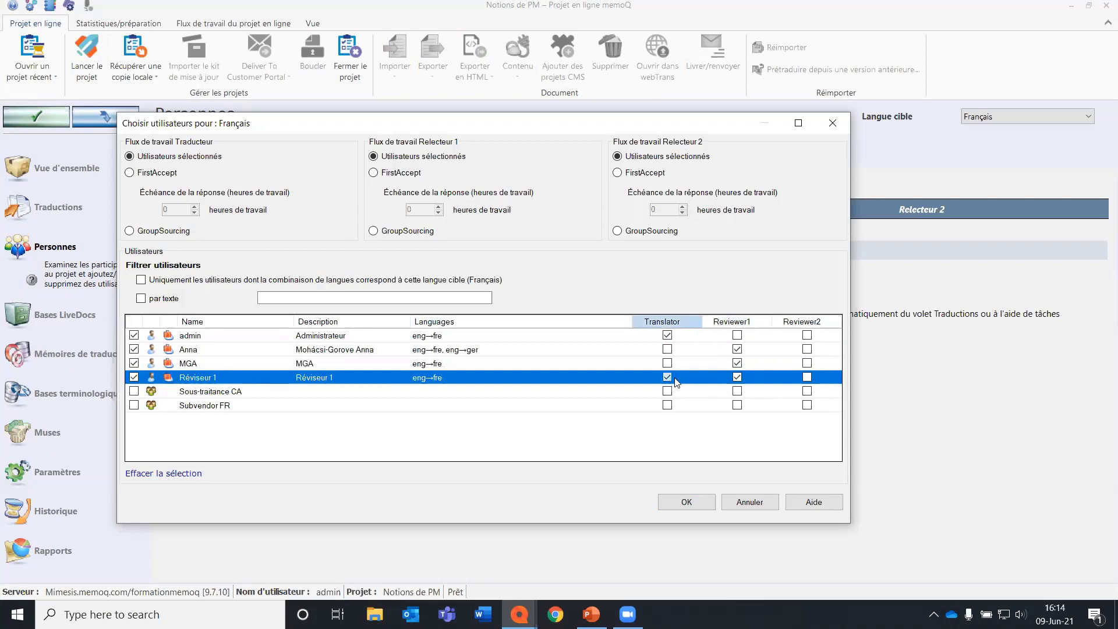
pyautogui.click(807, 363)
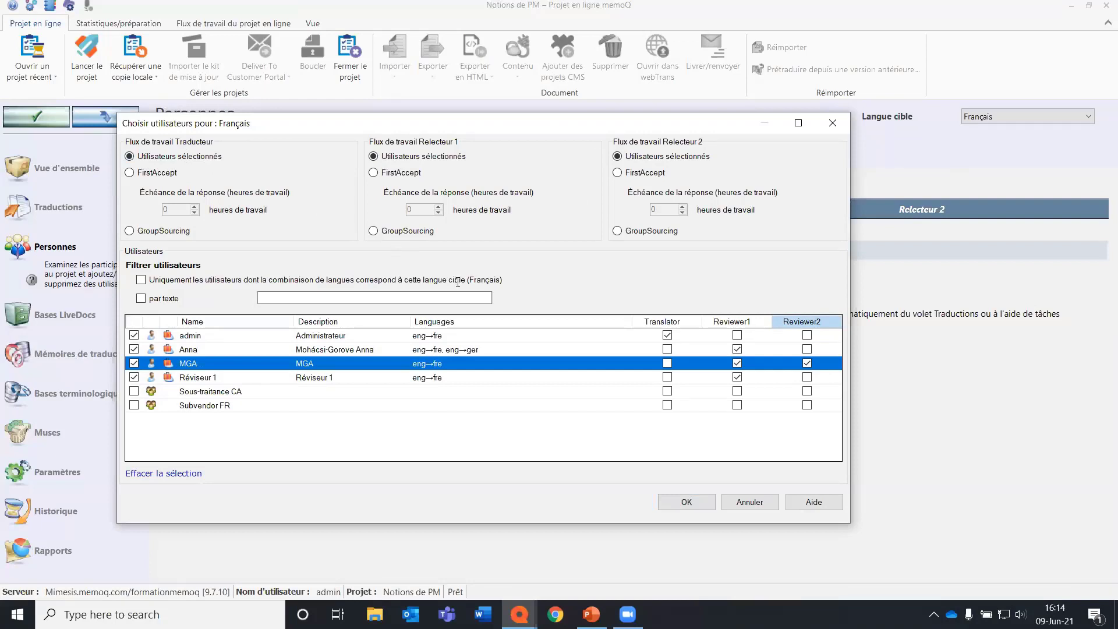
pyautogui.click(669, 363)
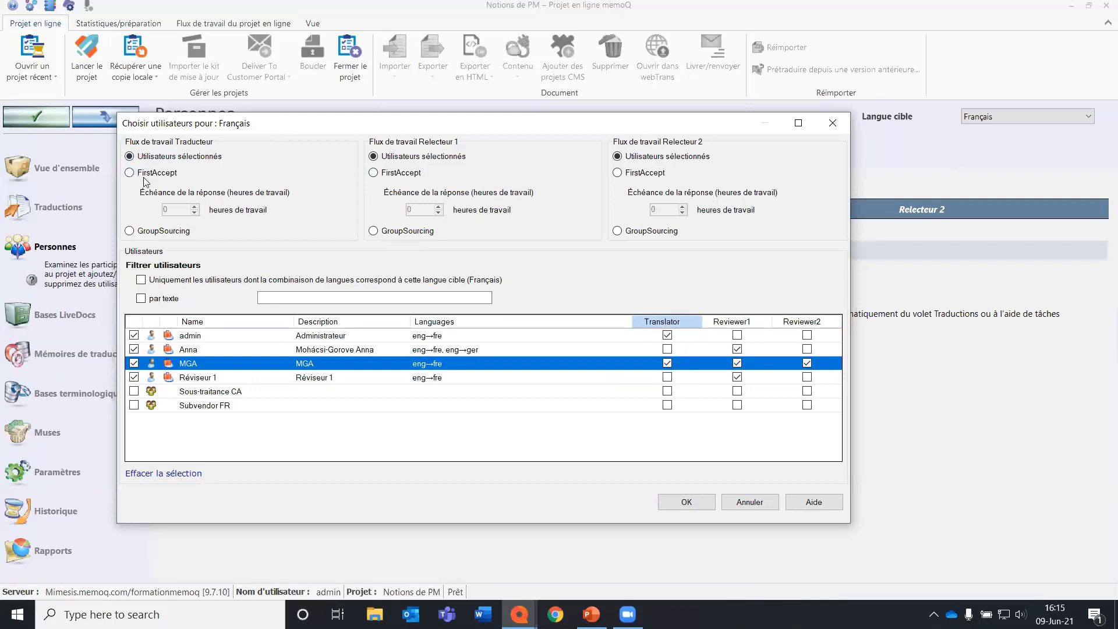
# Set the Français workflow to FirstAccept for Relecteur 1 and GroupSourcing for Relecteur 2, and apply the changes.
pyautogui.click(411, 174)
pyautogui.click(651, 233)
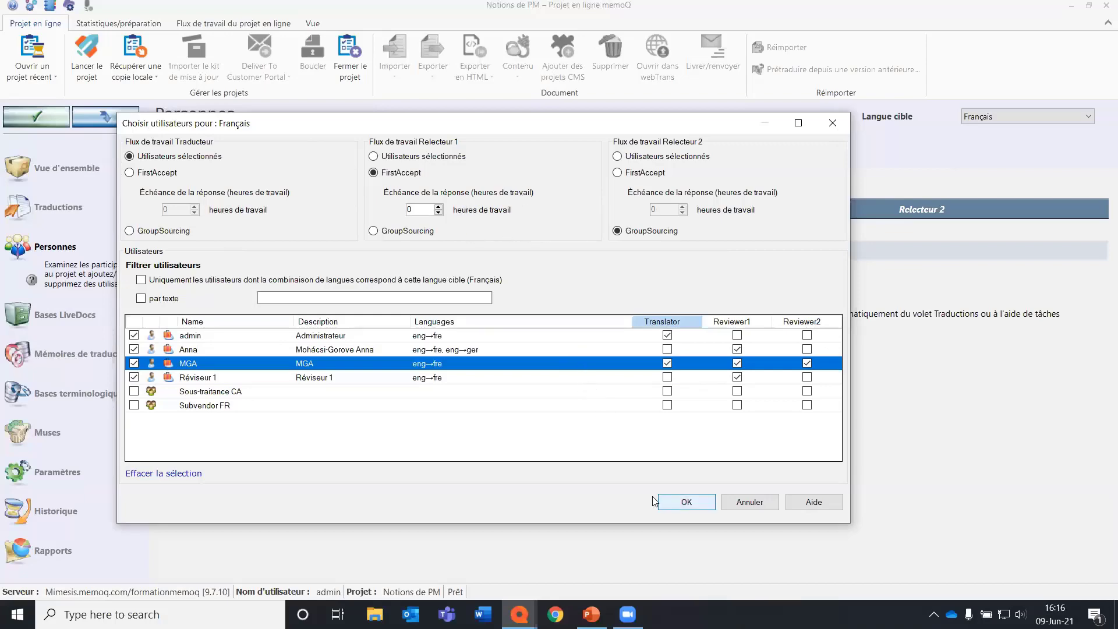
pyautogui.click(681, 502)
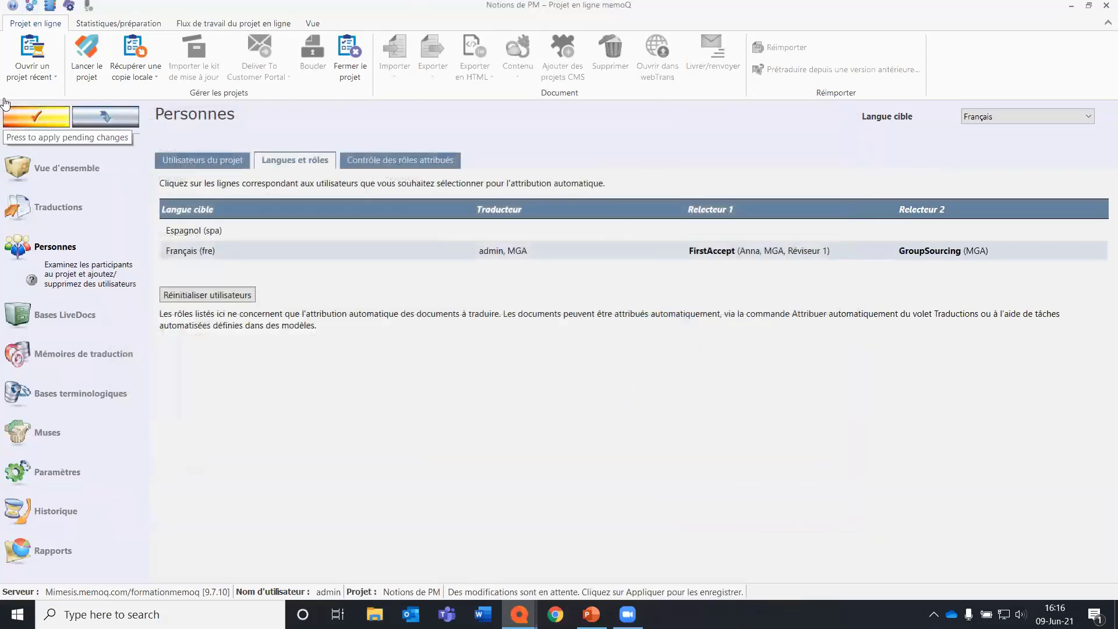
pyautogui.click(44, 115)
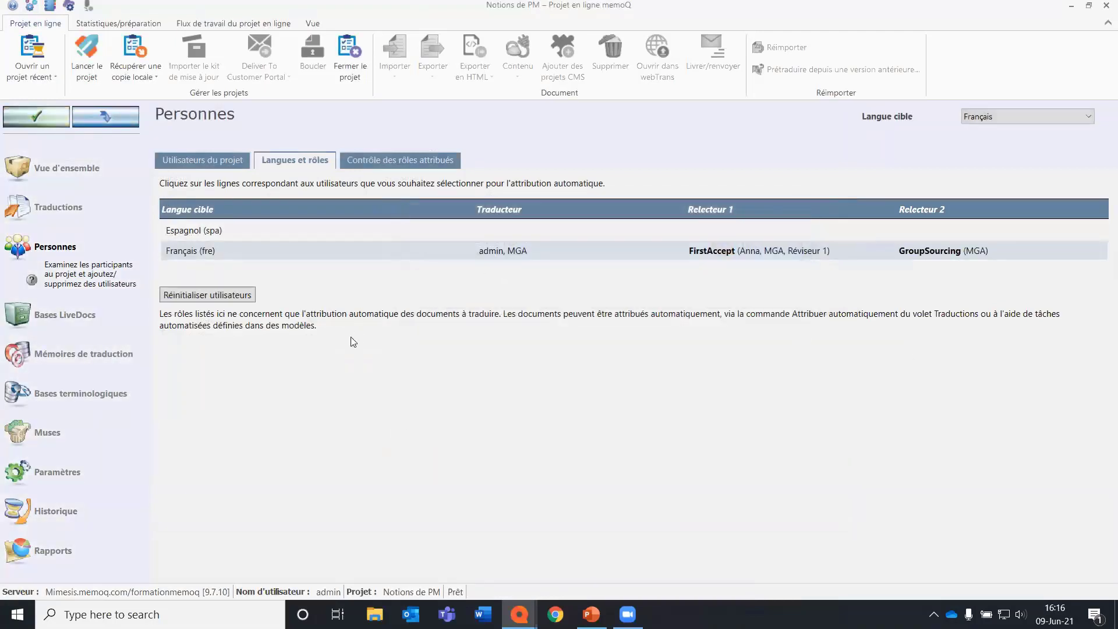
pyautogui.click(422, 233)
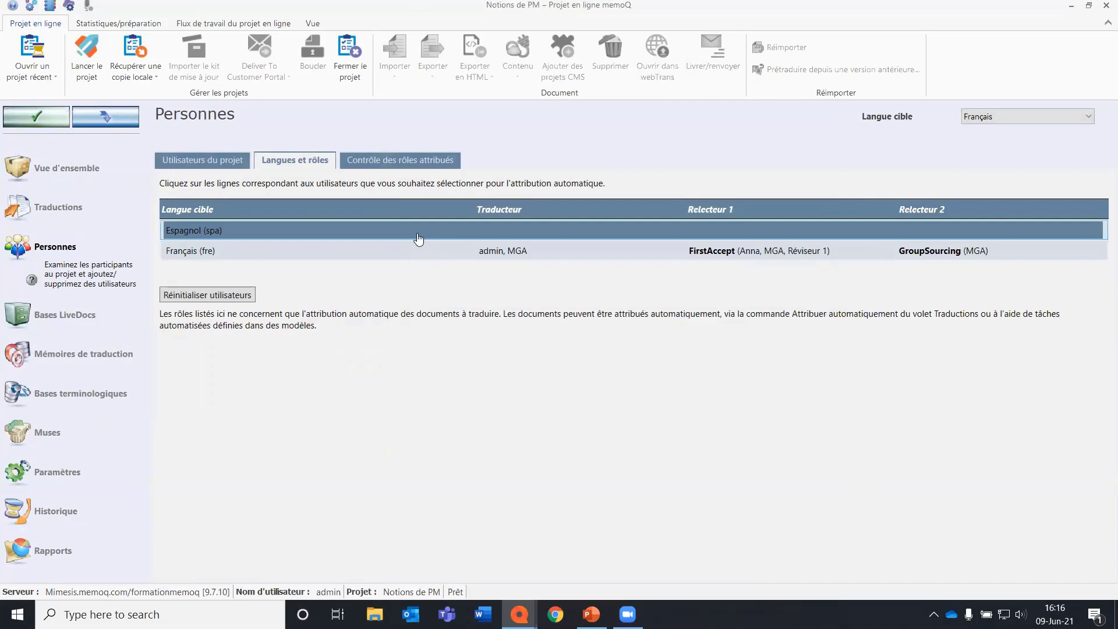
pyautogui.click(401, 251)
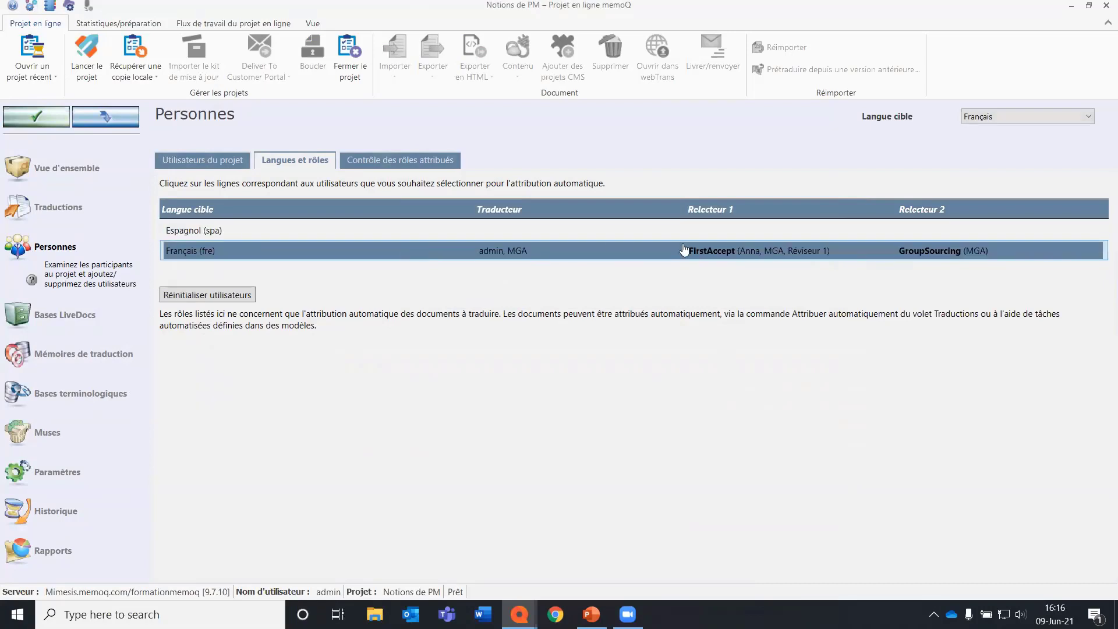
# Start automatic assignment of both Français documents in the project's translations.
pyautogui.click(87, 209)
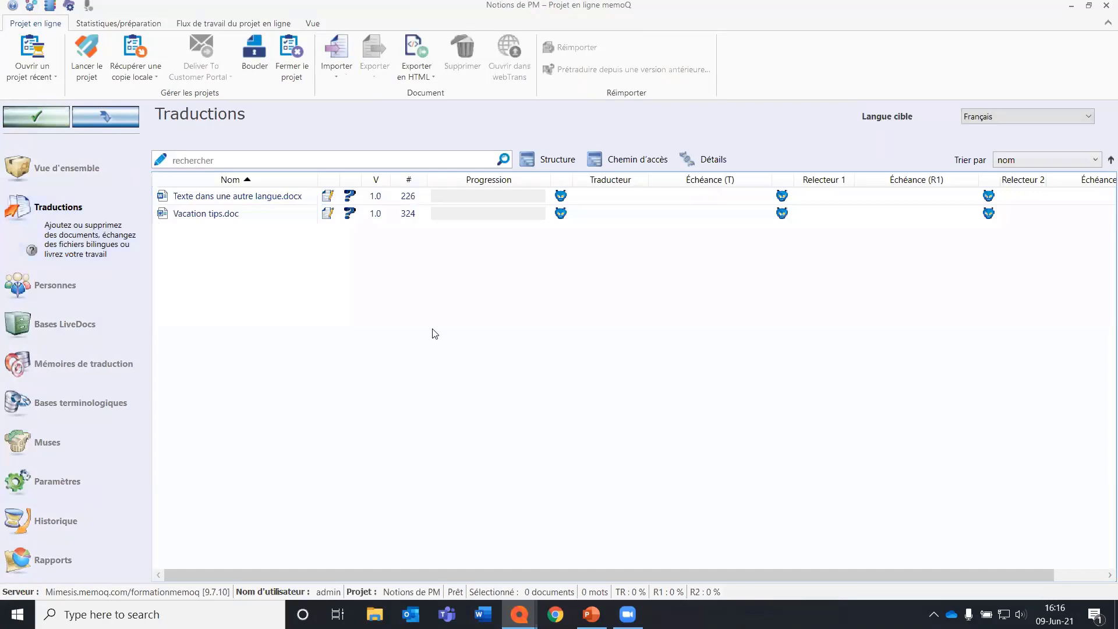
pyautogui.click(291, 217)
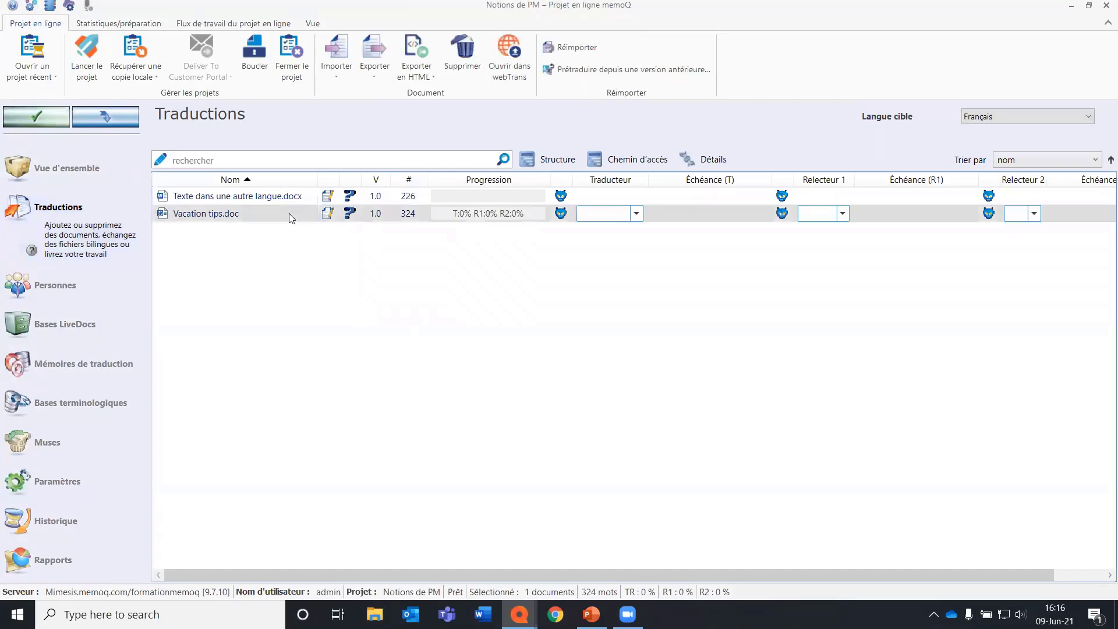
pyautogui.hotkey('ctrl', 'a')
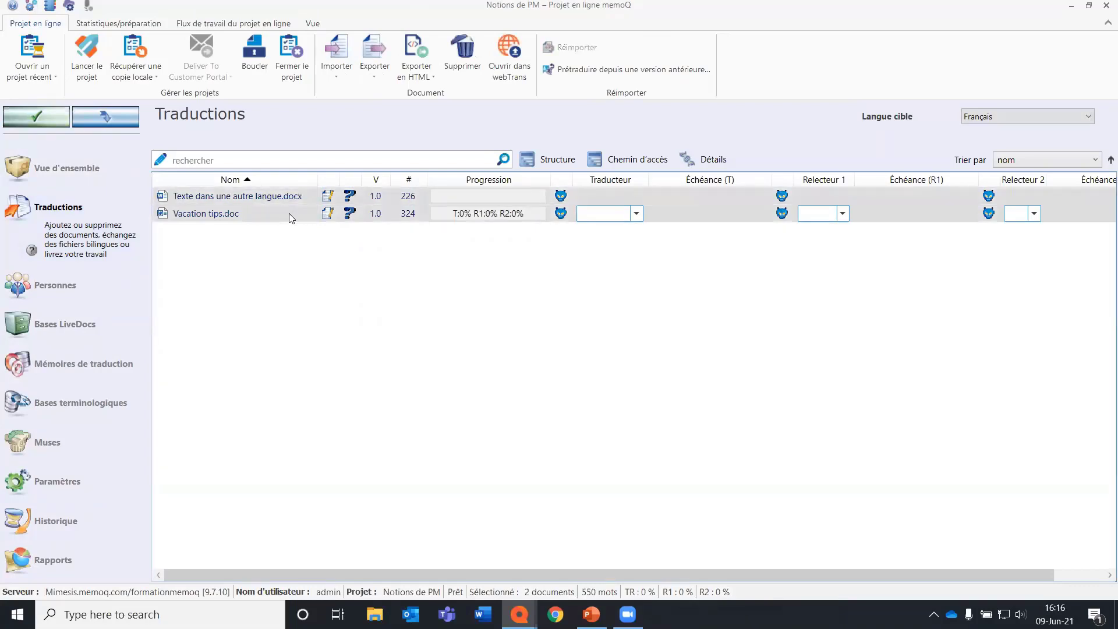
pyautogui.rightClick(289, 211)
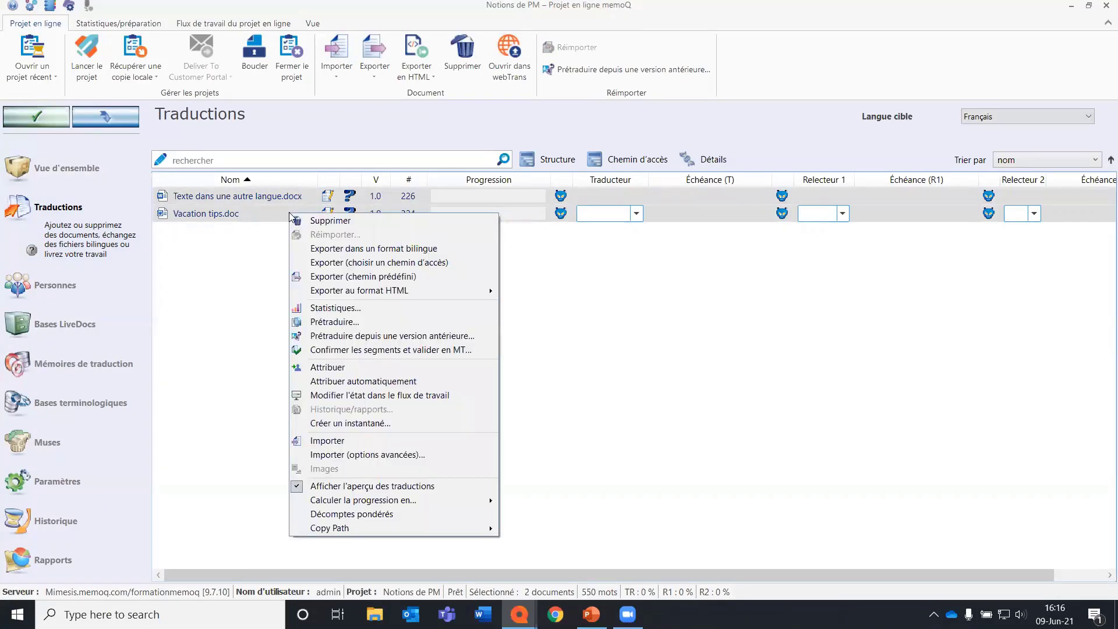
pyautogui.click(448, 382)
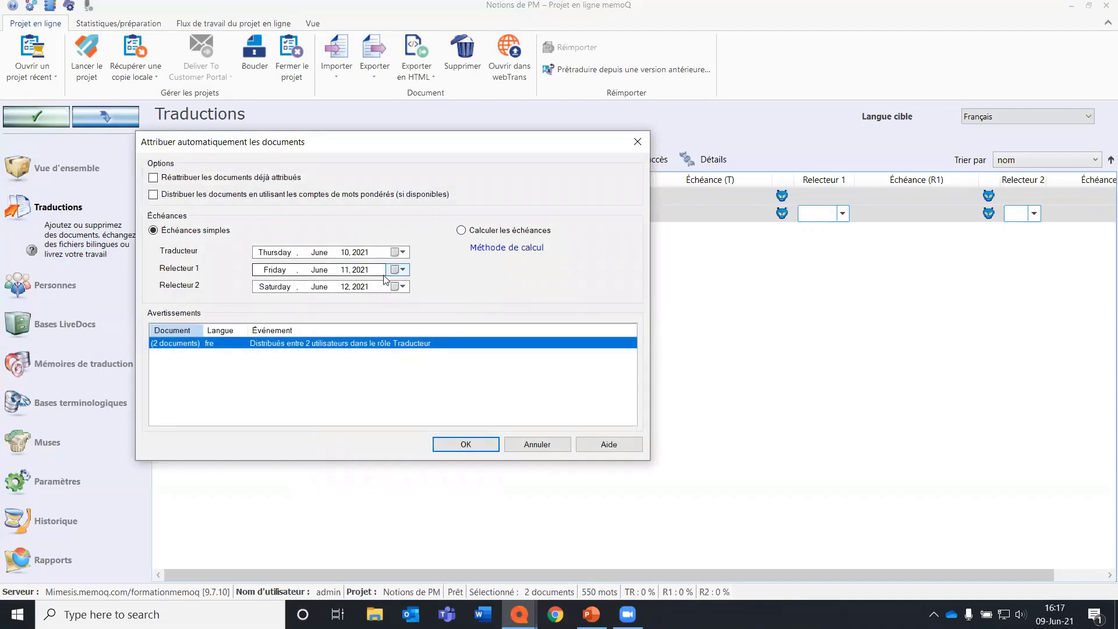
# Assign the documents with deadlines of June 12, 2021 for Traducteur, June 20 for Relecteur 1 and July 4 for Relecteur 2, and apply the changes.
pyautogui.click(404, 252)
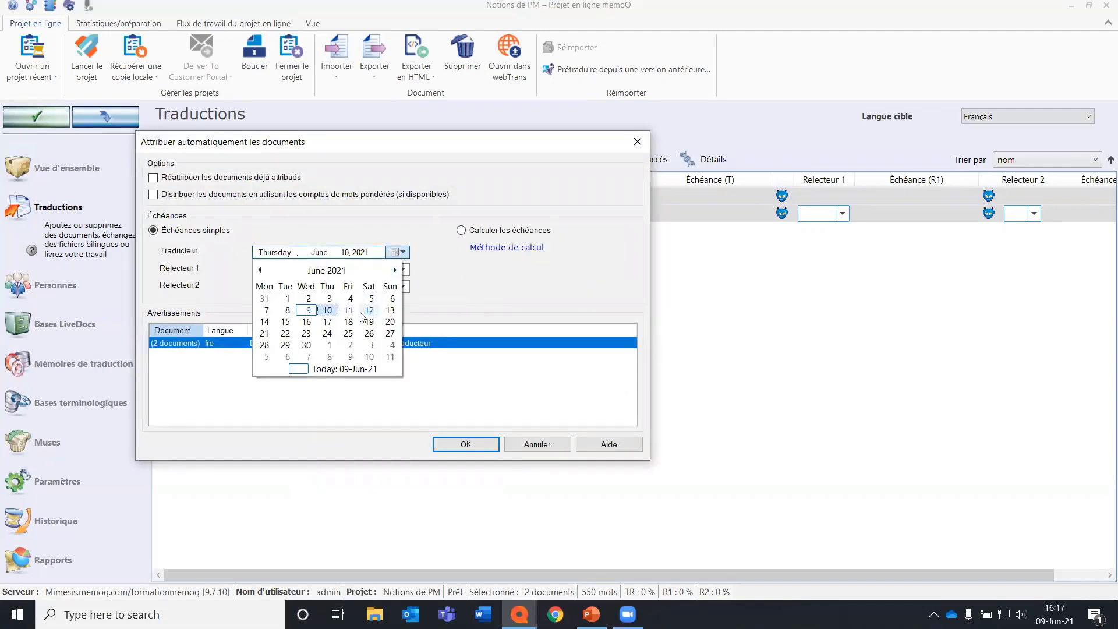
pyautogui.click(363, 312)
pyautogui.click(402, 270)
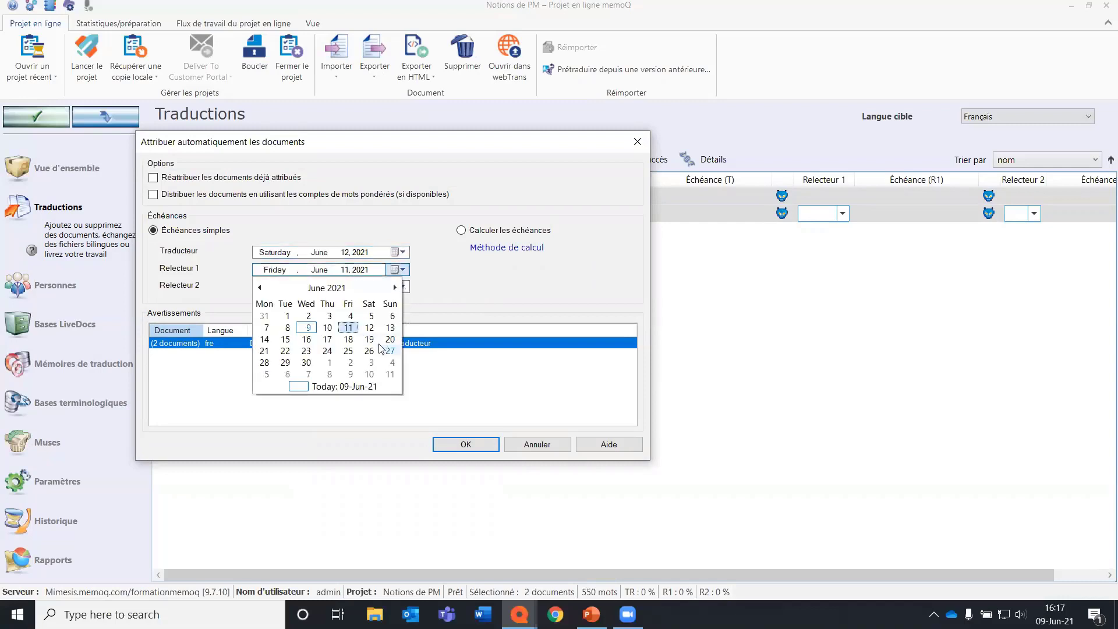
pyautogui.click(390, 339)
pyautogui.click(401, 287)
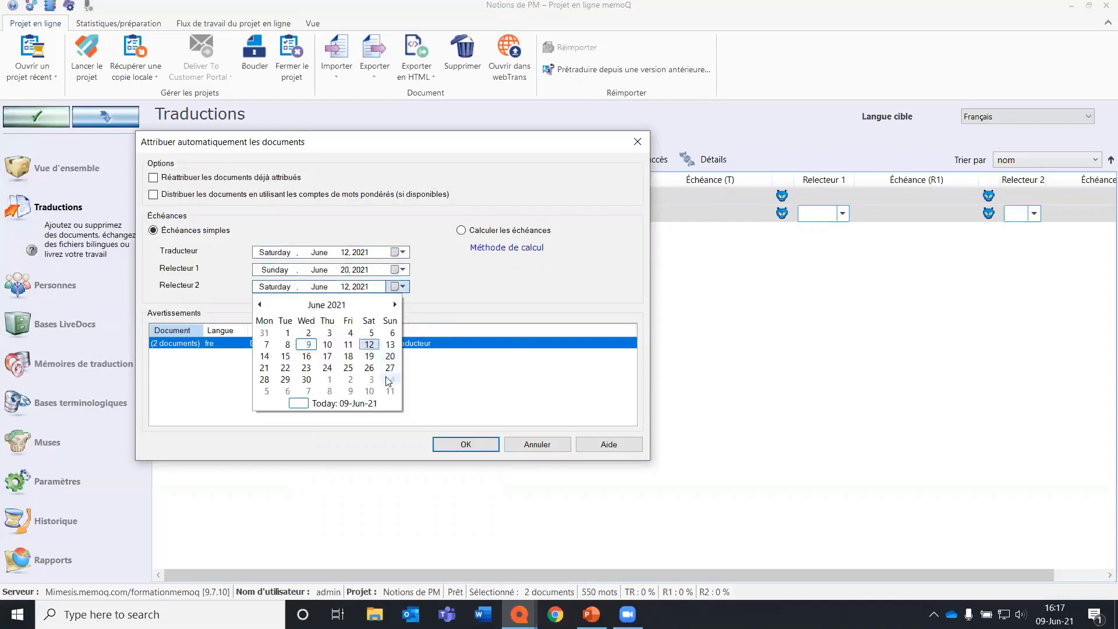
pyautogui.click(391, 379)
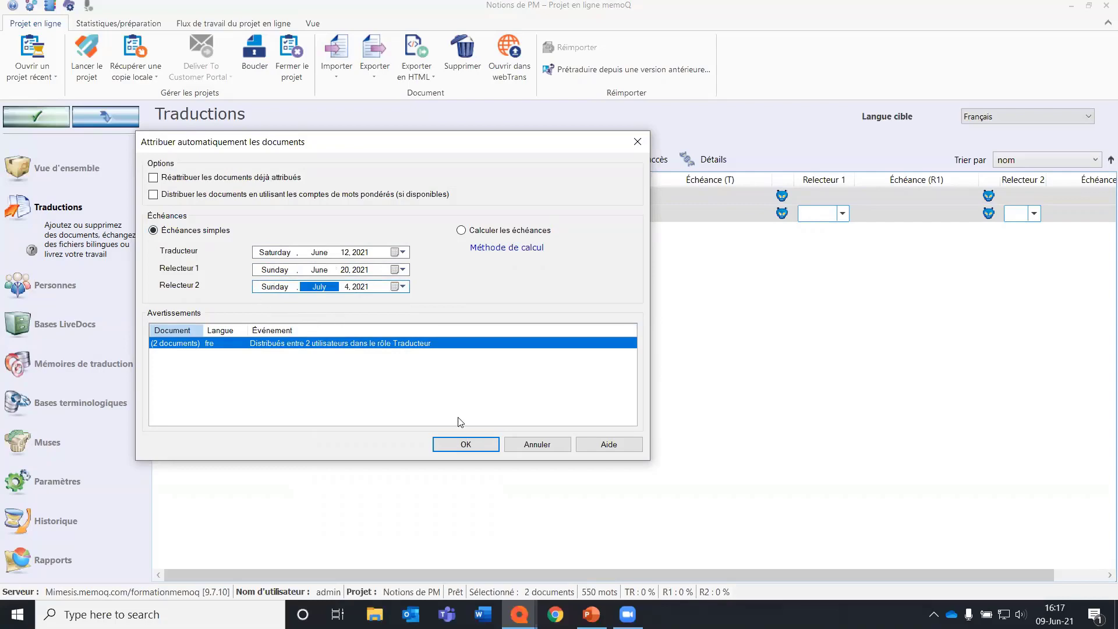
pyautogui.click(467, 444)
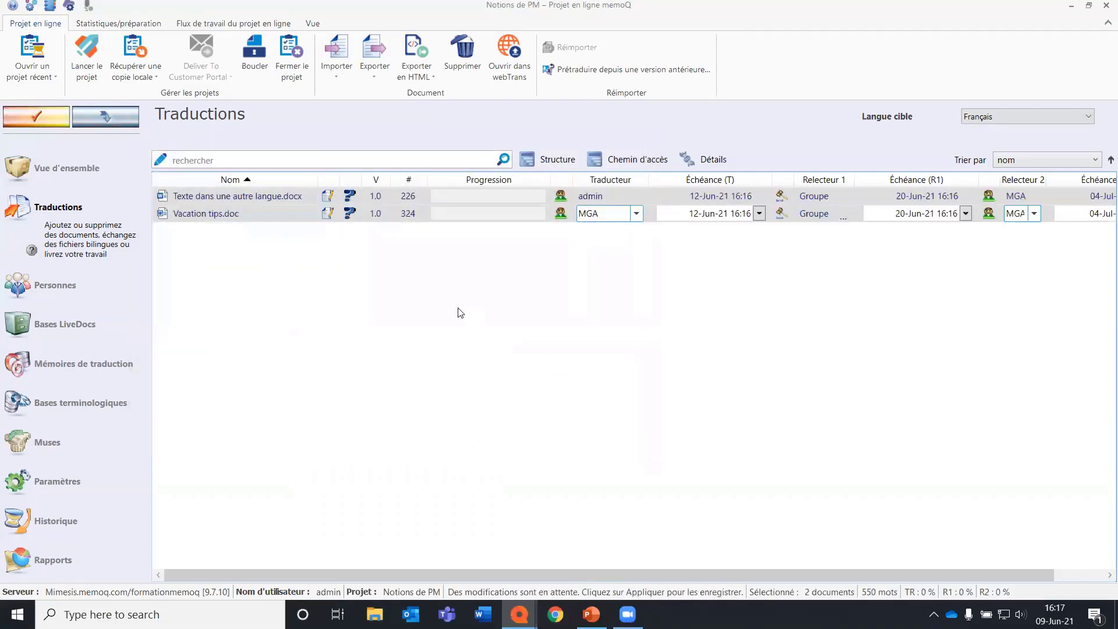
pyautogui.click(26, 114)
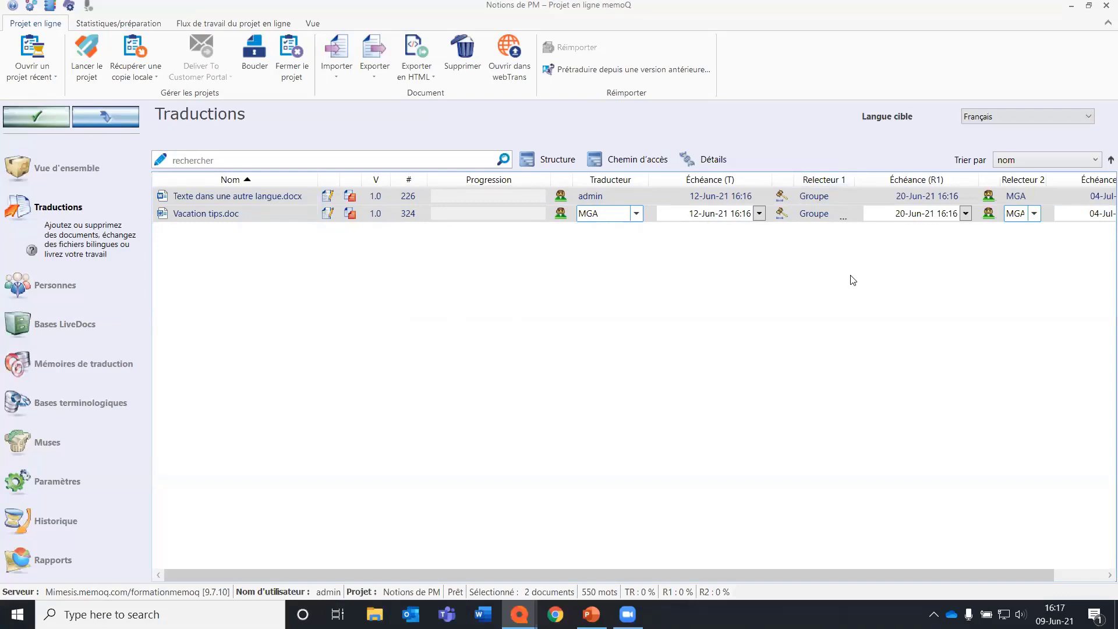
# Filter the documents by target language Espagnol and set up a division of Vacation tips.doc into 3 equal parts.
pyautogui.click(1002, 114)
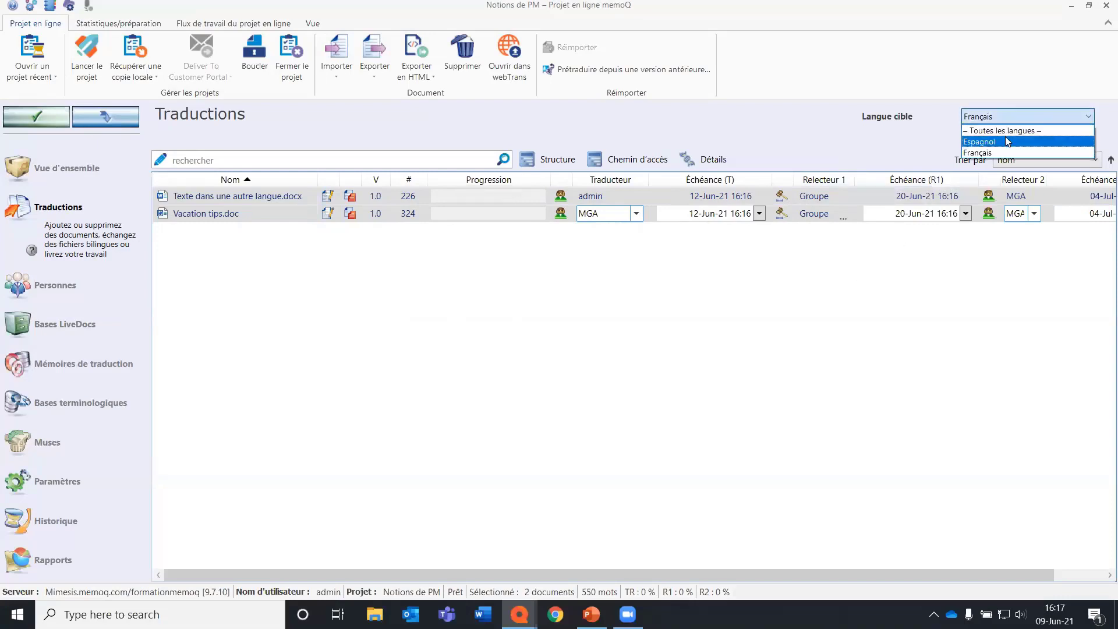
pyautogui.click(1007, 142)
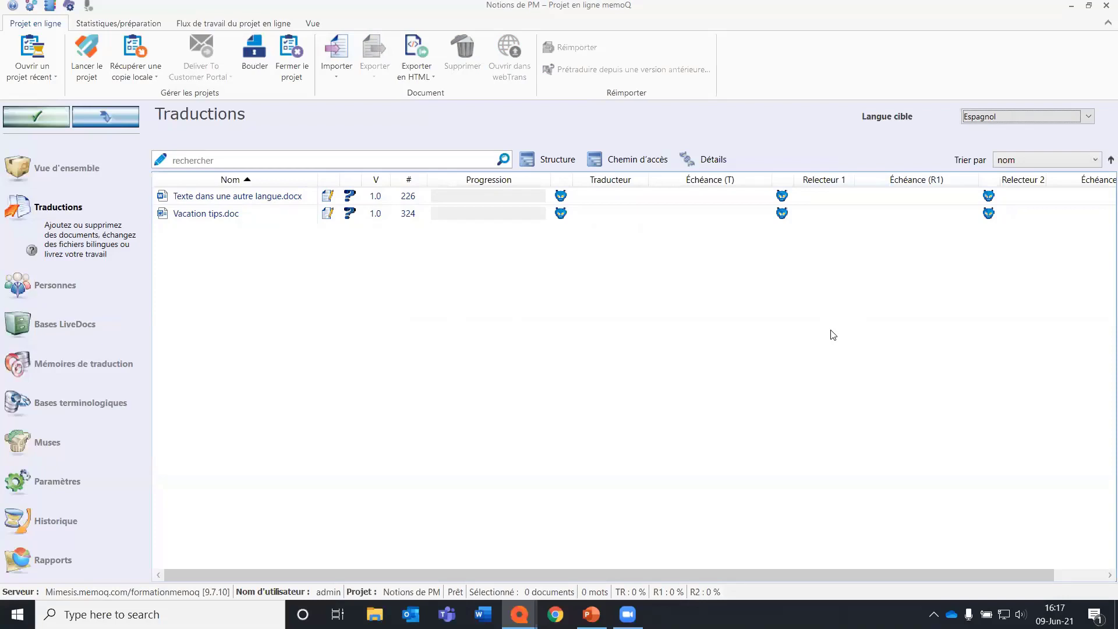
pyautogui.rightClick(282, 216)
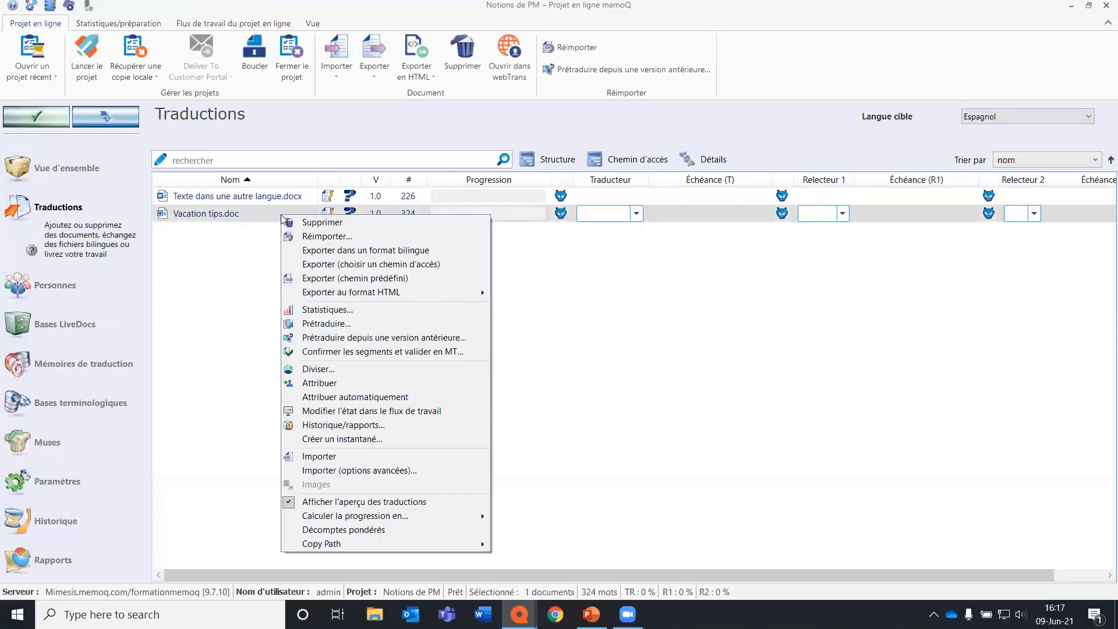
pyautogui.click(464, 368)
pyautogui.moveTo(237, 135); pyautogui.dragTo(208, 138)
pyautogui.write('3')
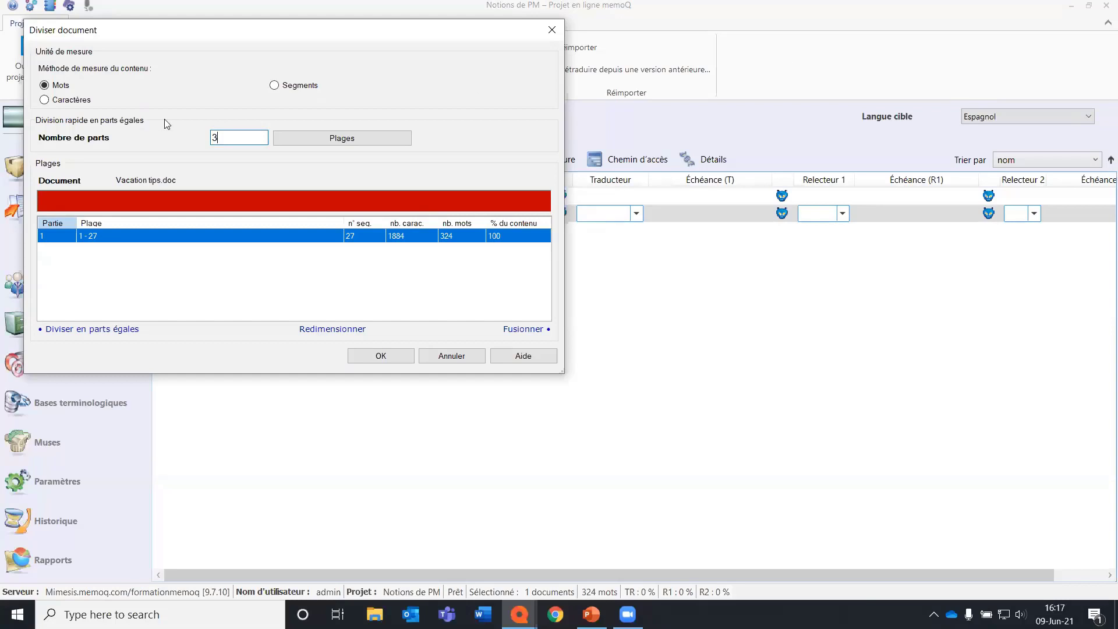
pyautogui.click(342, 138)
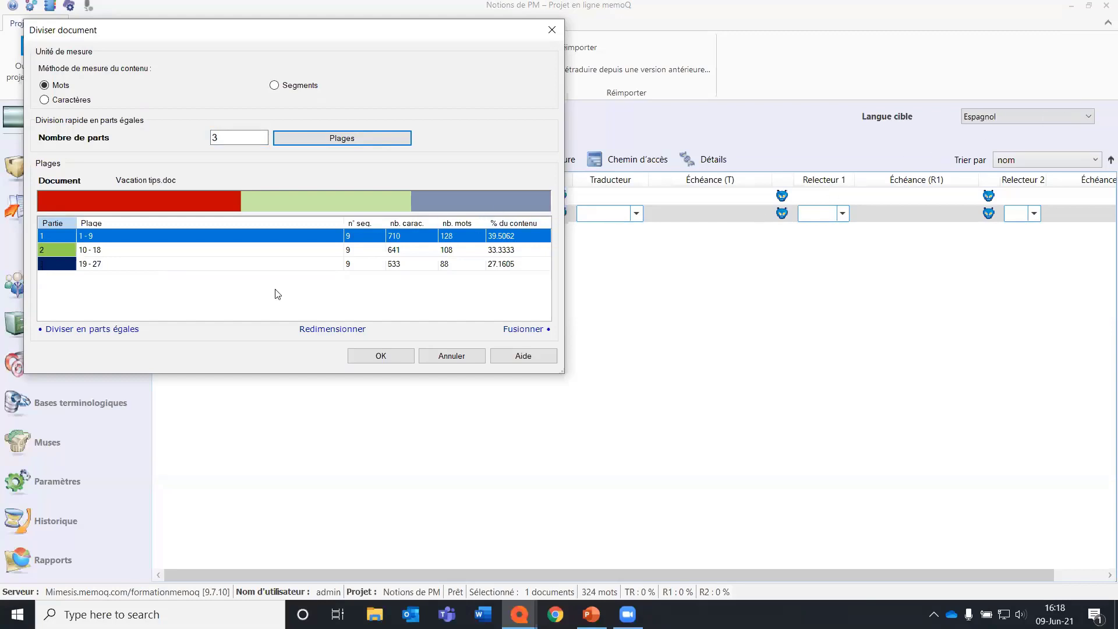
# Resize the first part of Vacation tips.doc to end at segment 12 and carry out the division.
pyautogui.click(300, 251)
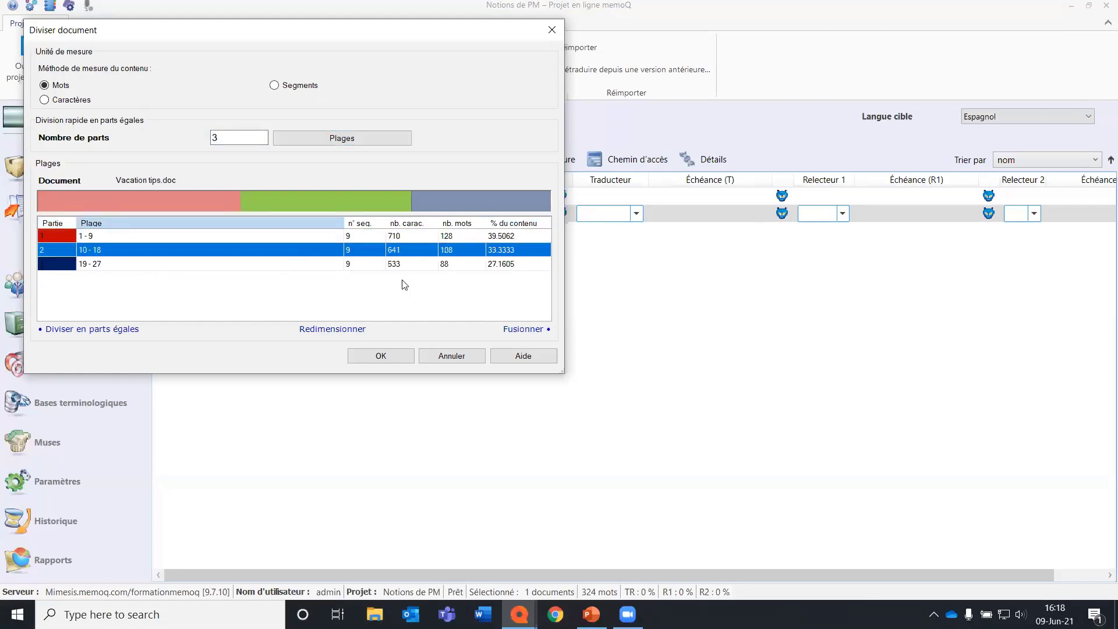
pyautogui.click(147, 237)
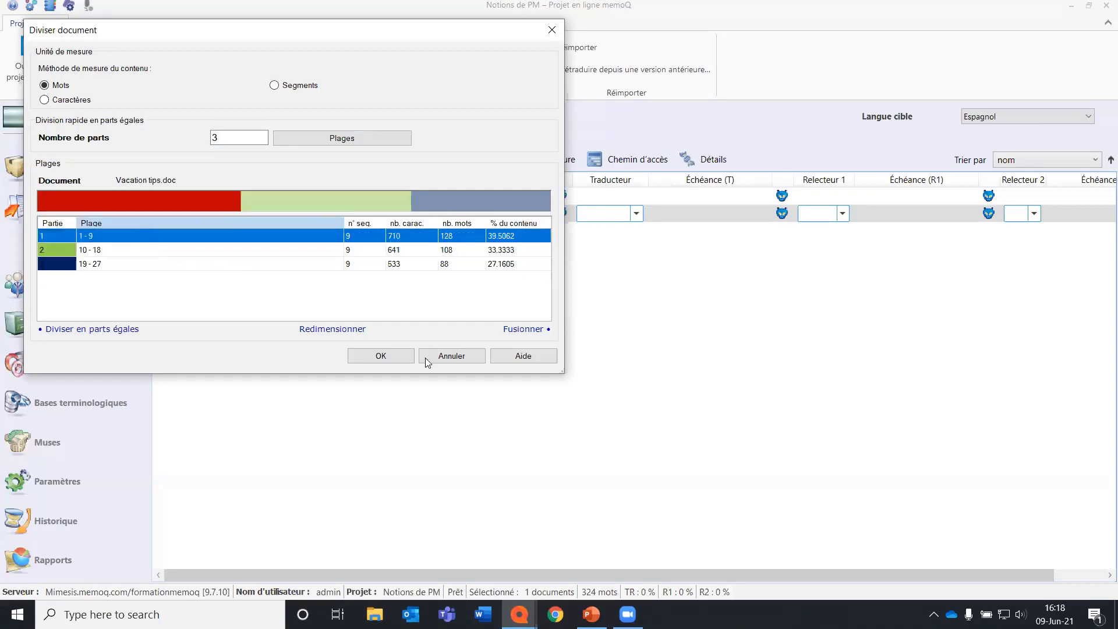
pyautogui.click(355, 330)
pyautogui.doubleClick(270, 114)
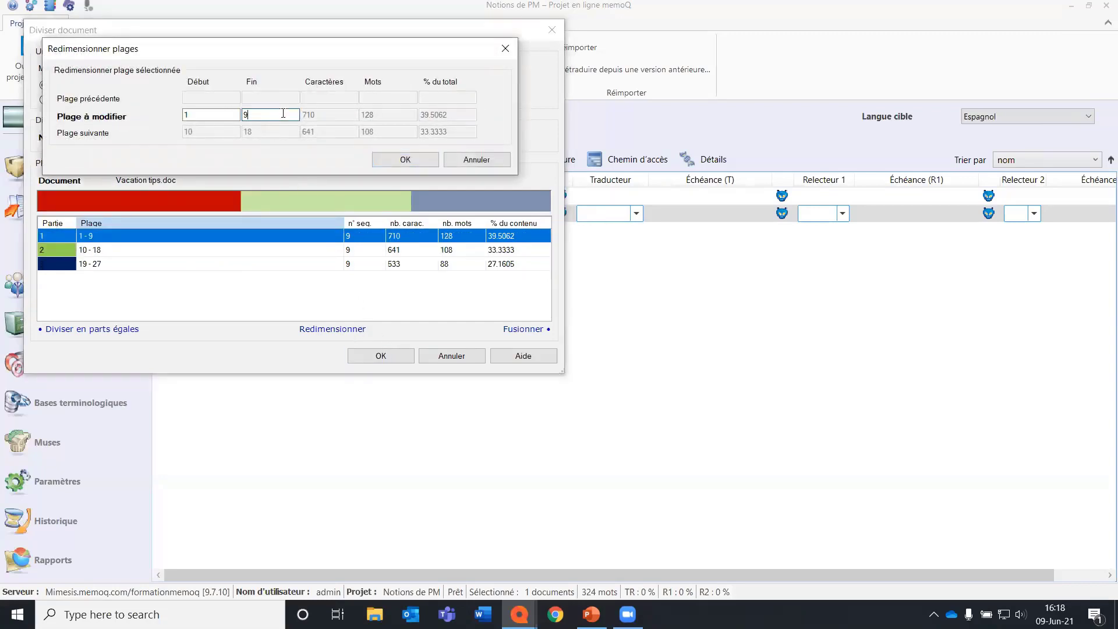
pyautogui.press('BackSpace')
pyautogui.write('12')
pyautogui.click(376, 159)
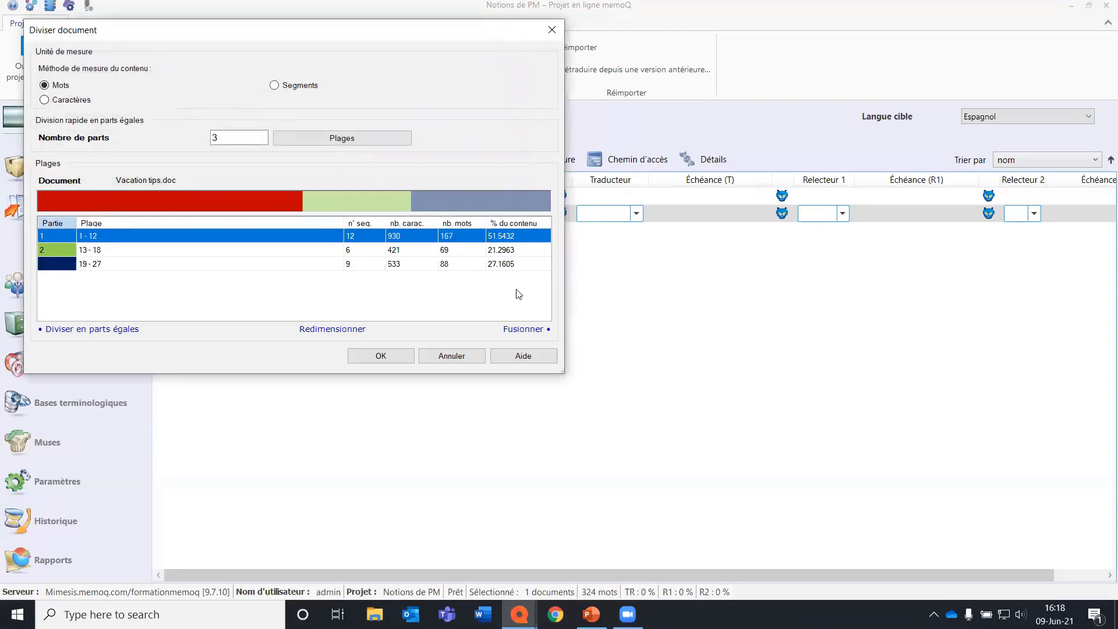
pyautogui.click(398, 355)
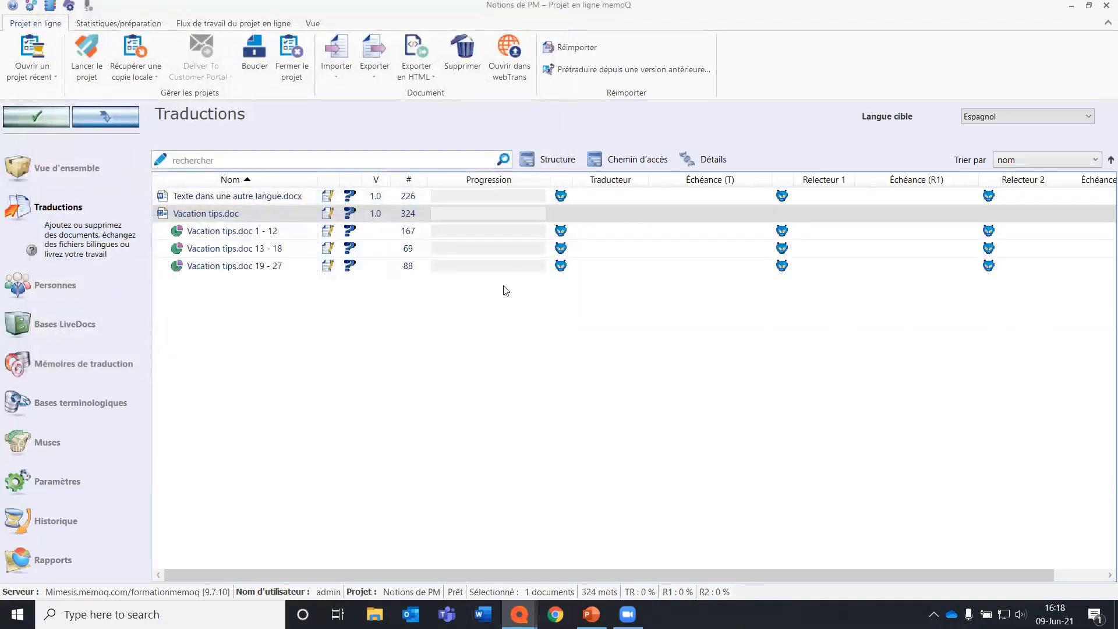
# Assign translators to the Vacation tips.doc parts: a named user for 1 - 12, MGA for 13 - 18, Réviseur 1 for 19 - 27, and apply the changes.
pyautogui.click(457, 231)
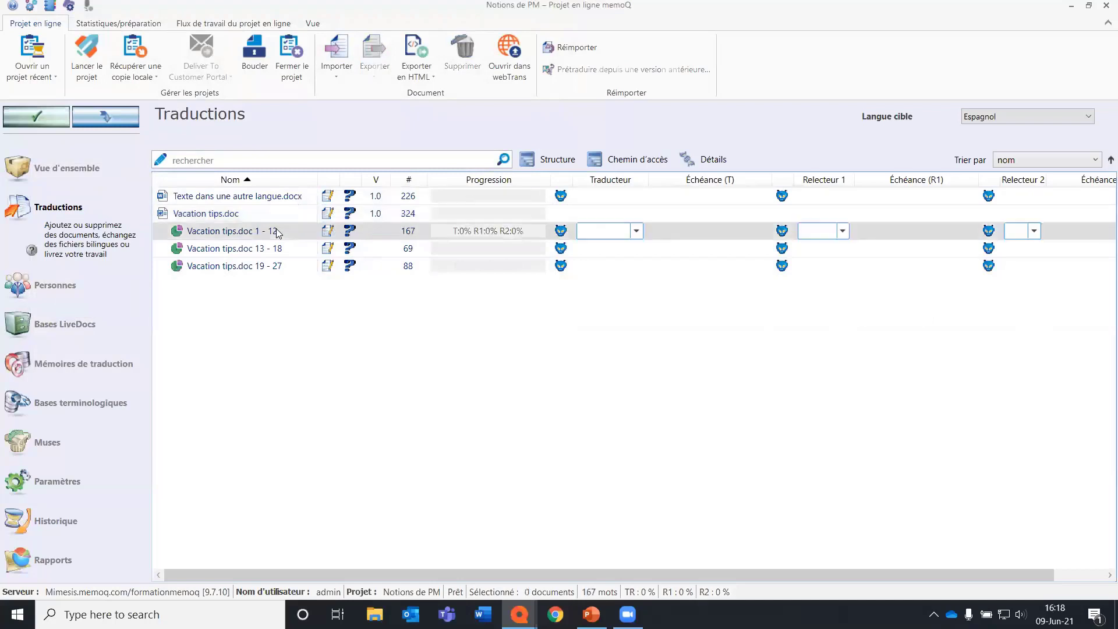
pyautogui.click(638, 227)
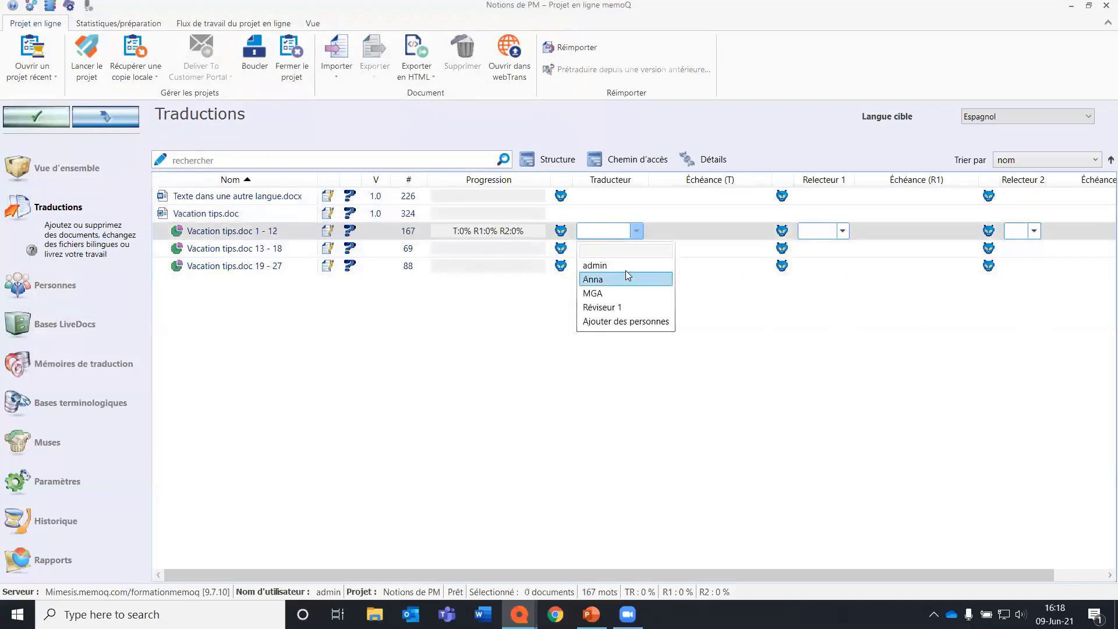
pyautogui.click(625, 276)
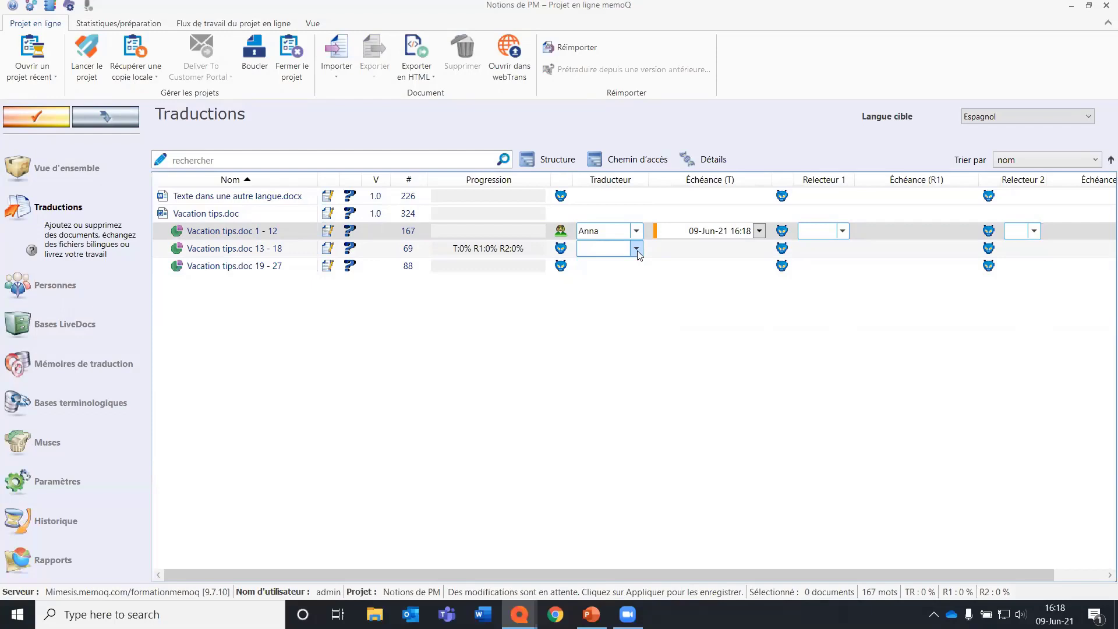
pyautogui.click(637, 250)
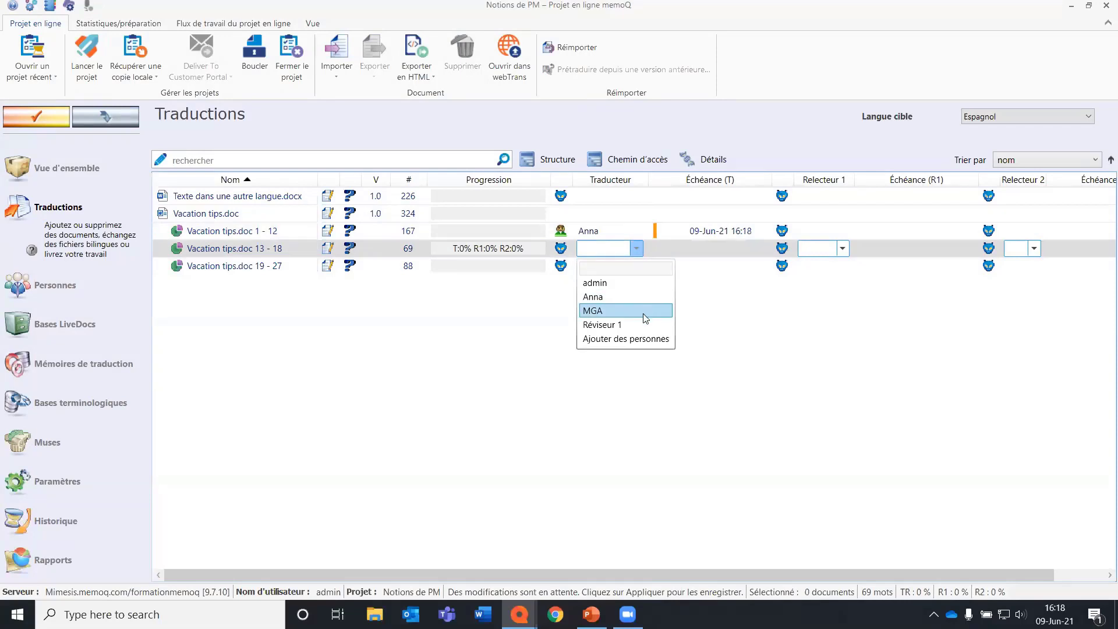
pyautogui.click(642, 310)
pyautogui.click(636, 265)
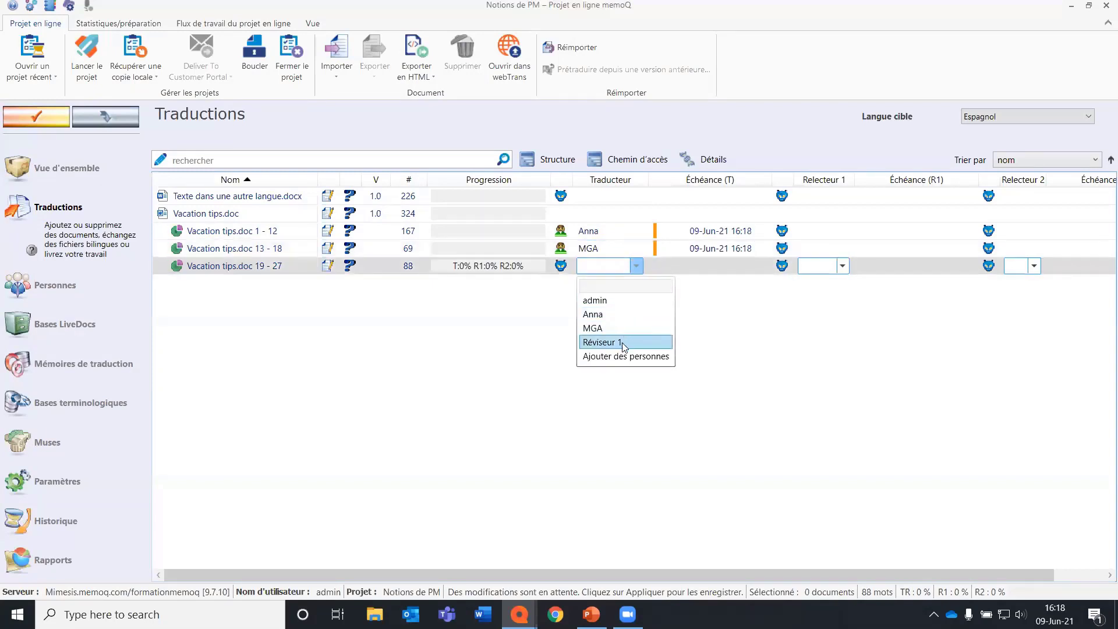
pyautogui.click(624, 343)
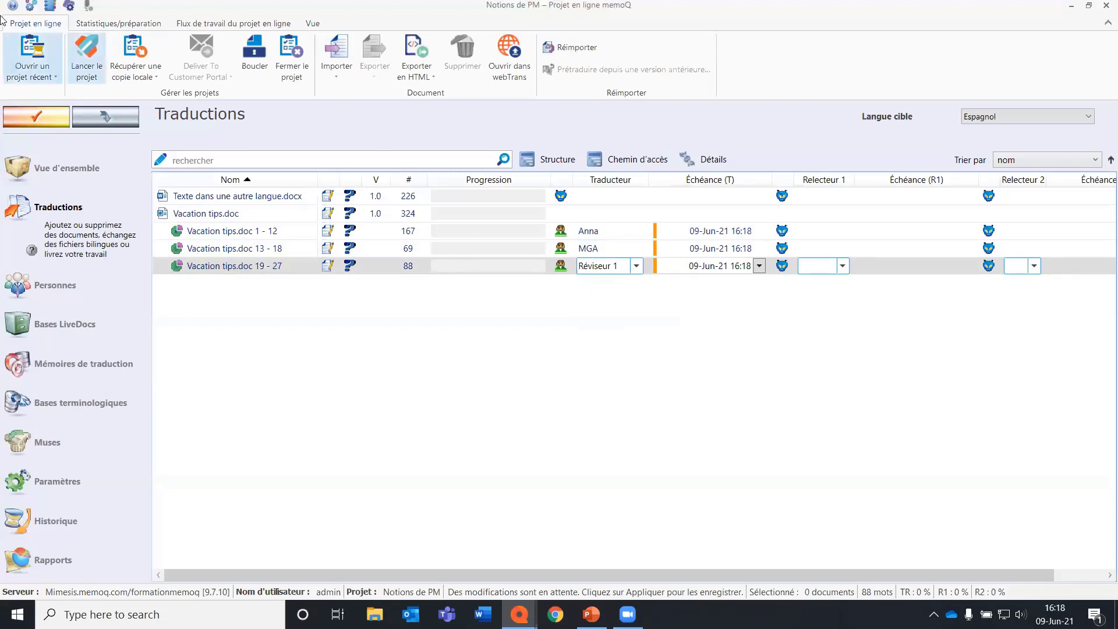
pyautogui.click(32, 117)
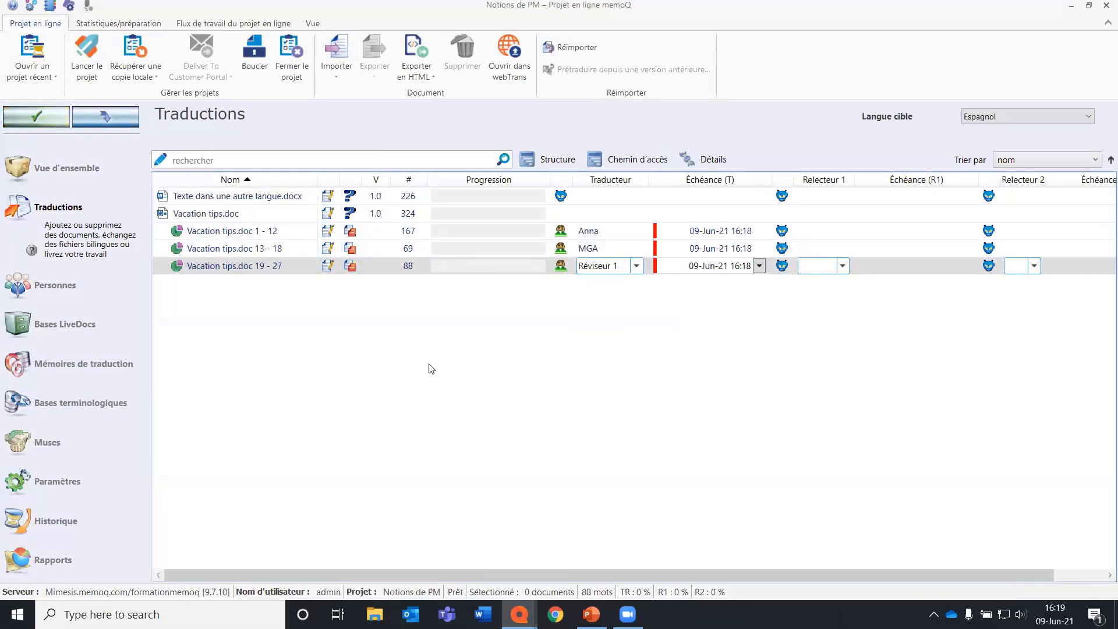
# Switch the target language to Français, create a LiveDocs base named LD 189 for the project and apply the changes.
pyautogui.click(1049, 118)
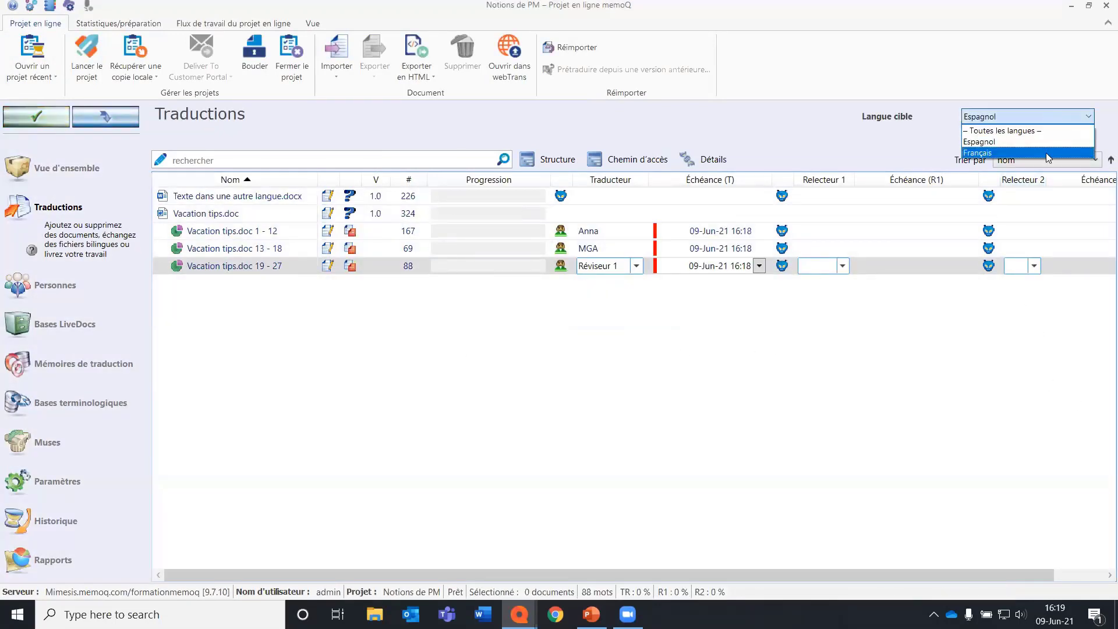
pyautogui.click(1045, 153)
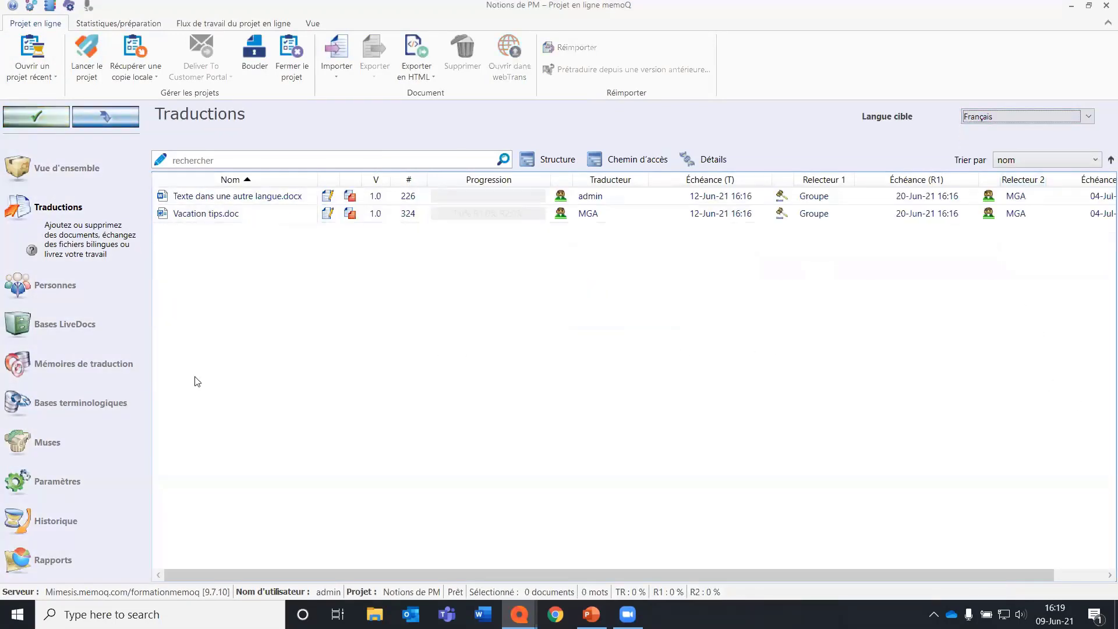
pyautogui.click(98, 305)
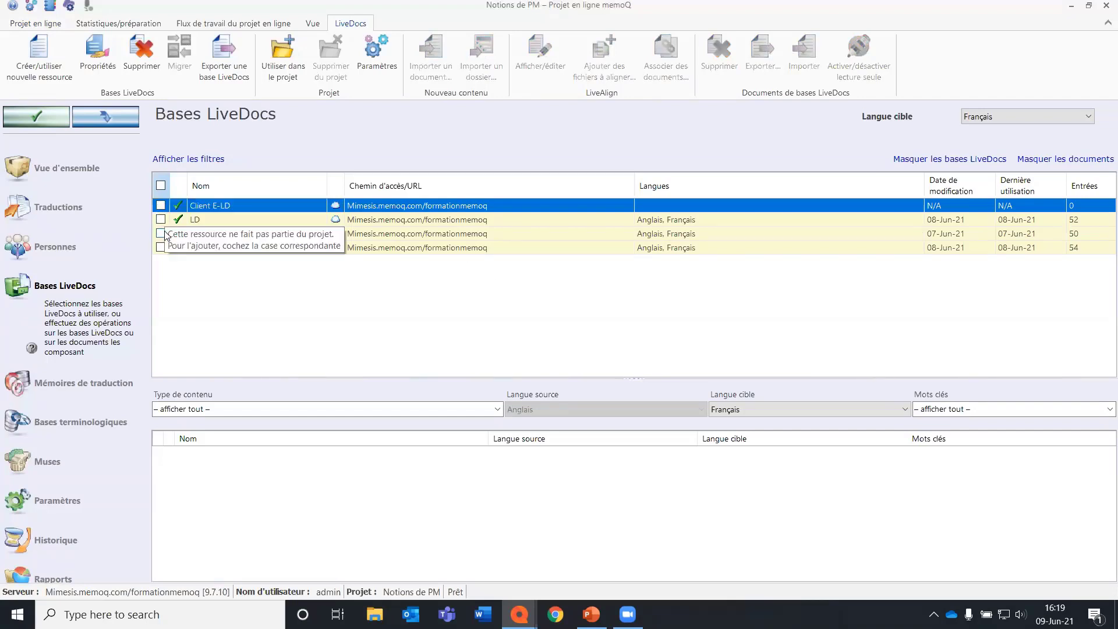
pyautogui.click(39, 57)
pyautogui.write('LD 189')
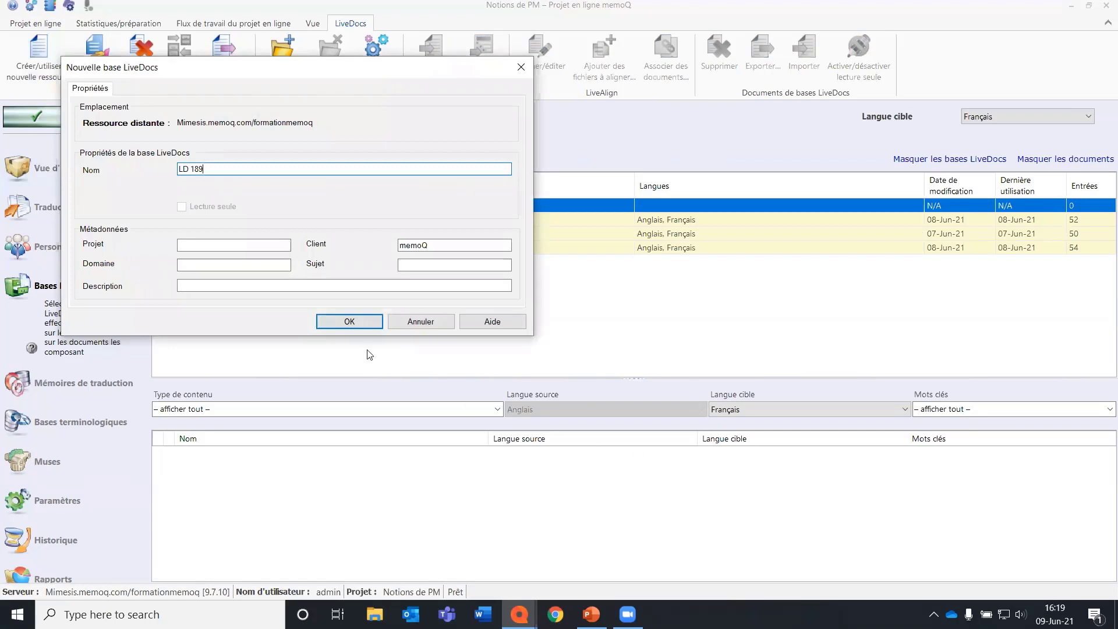
pyautogui.click(350, 323)
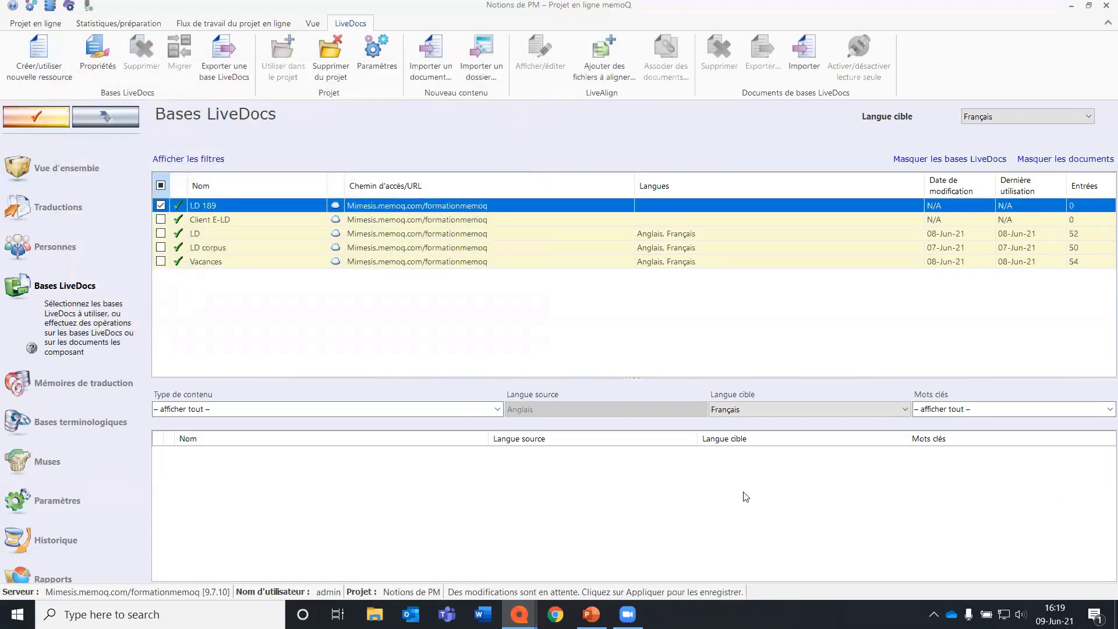
pyautogui.click(53, 120)
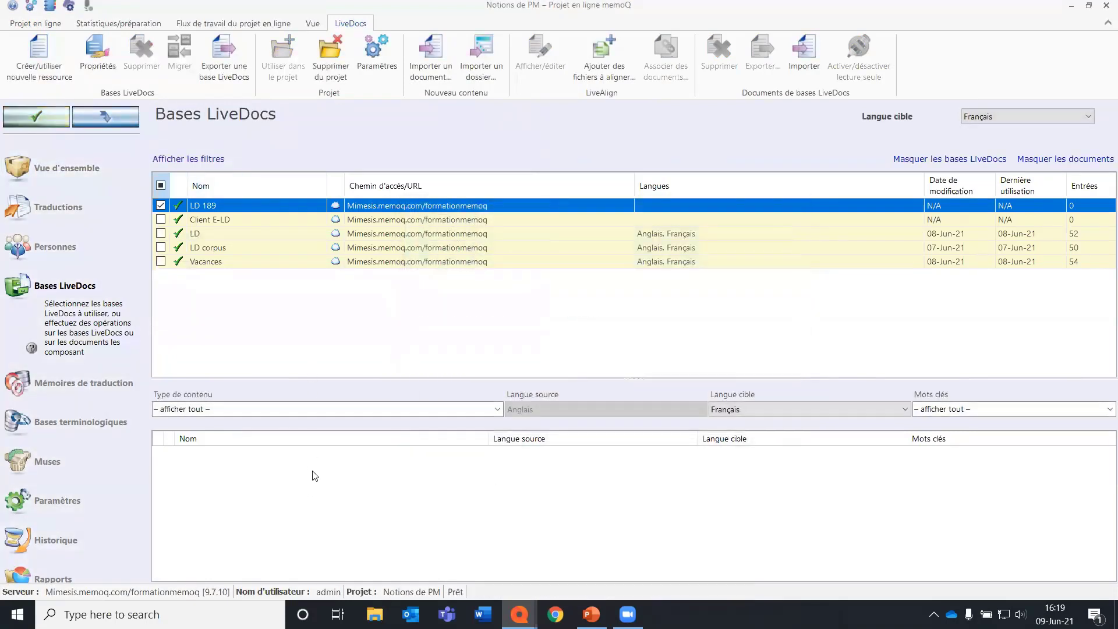
# Import Introduction.pptx from the references folder into the LD 189 base with the default PowerPoint filter.
pyautogui.rightClick(319, 471)
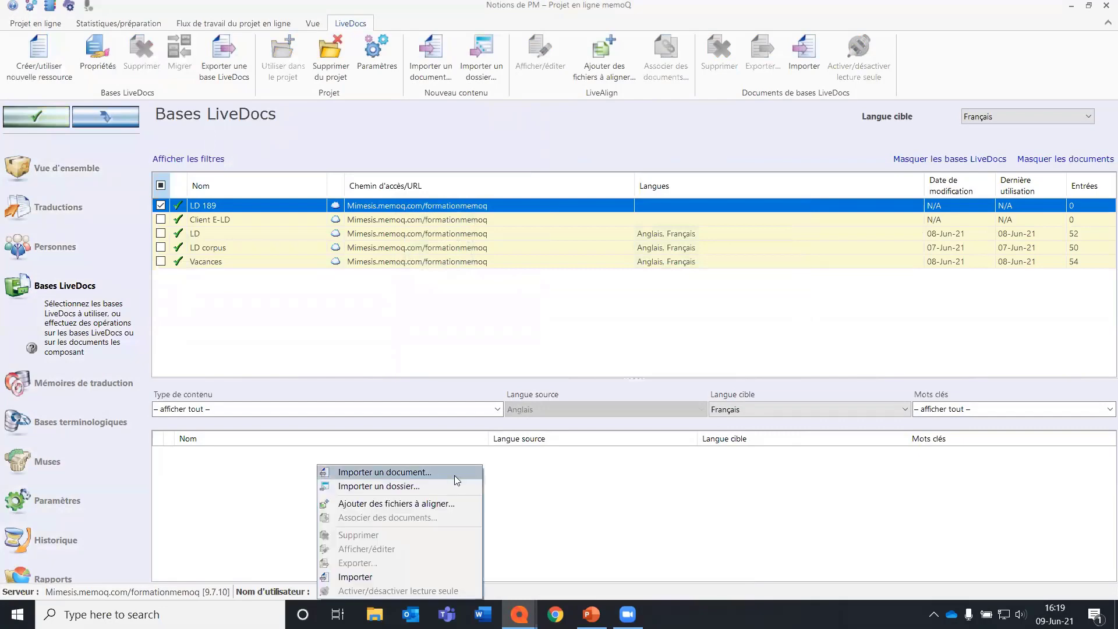
pyautogui.click(454, 475)
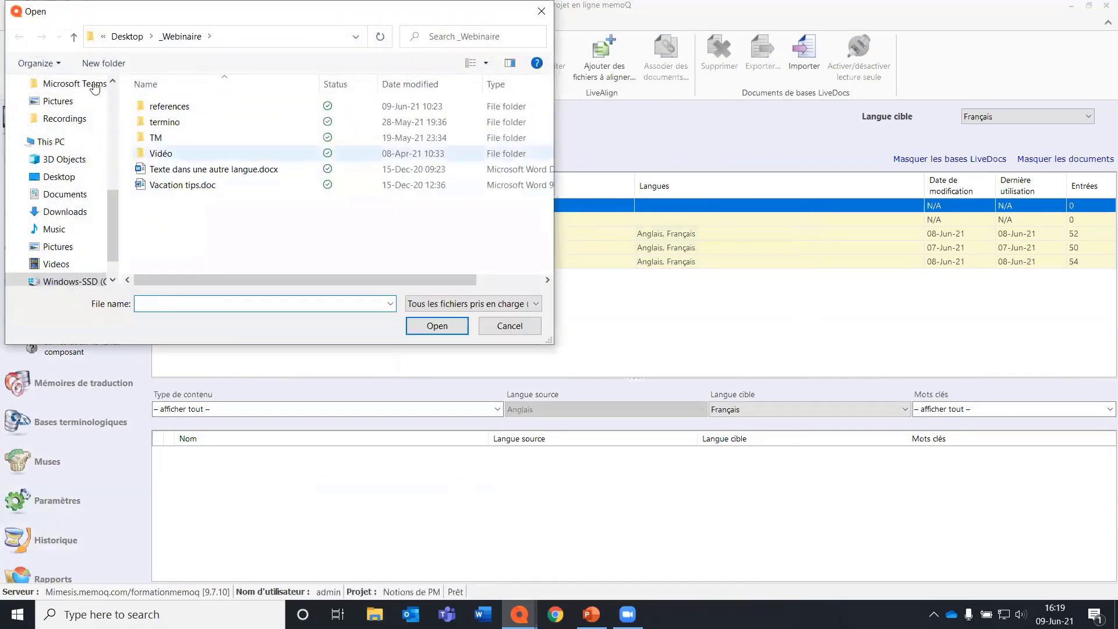
pyautogui.doubleClick(207, 108)
pyautogui.click(203, 107)
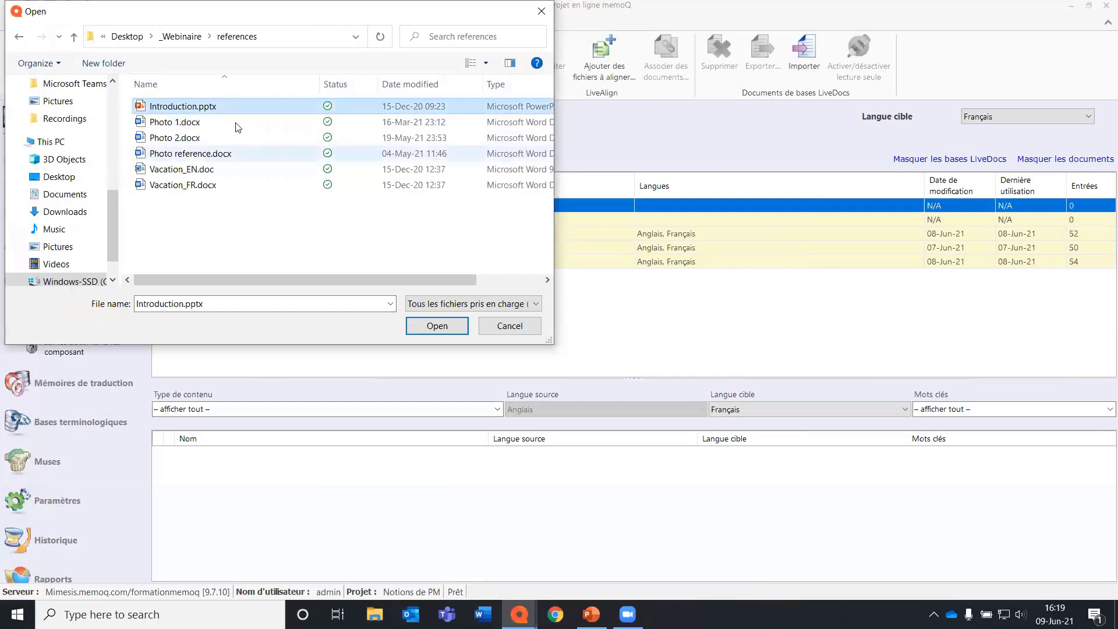
pyautogui.click(441, 326)
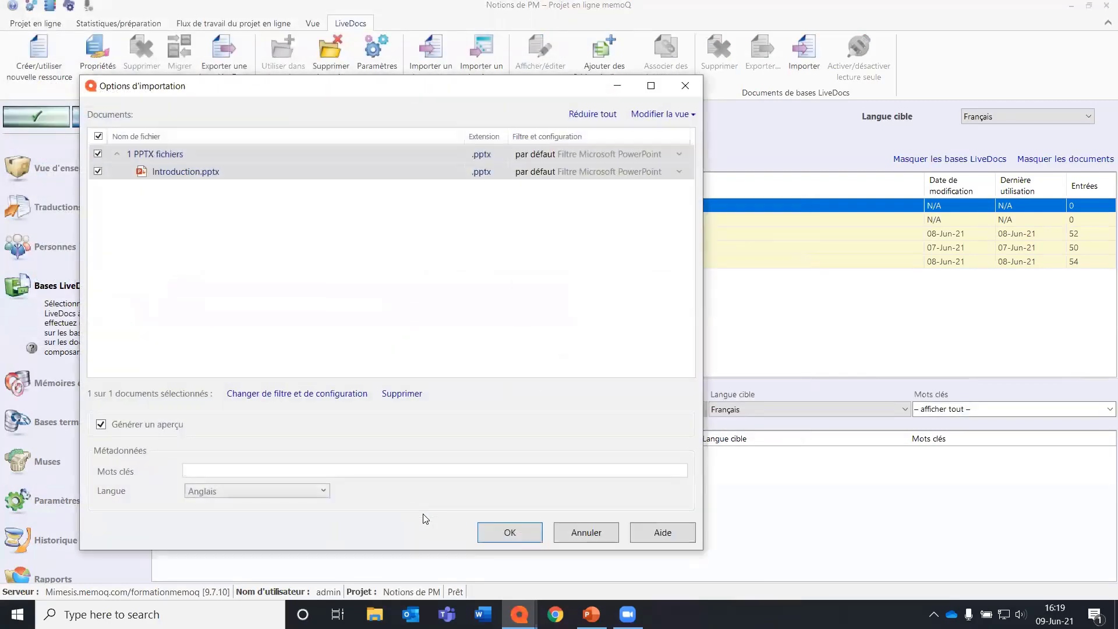
pyautogui.click(499, 532)
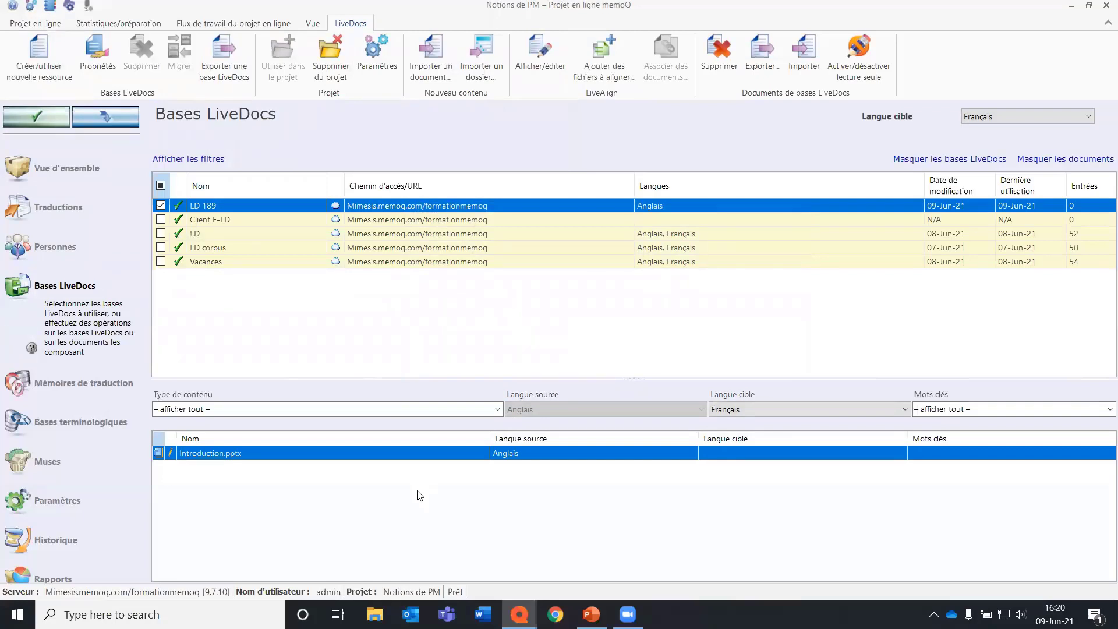
# Add Vacation_EN.doc as source and Vacation_FR.docx as target to the LD 189 base for alignment, with Français as target language.
pyautogui.rightClick(419, 495)
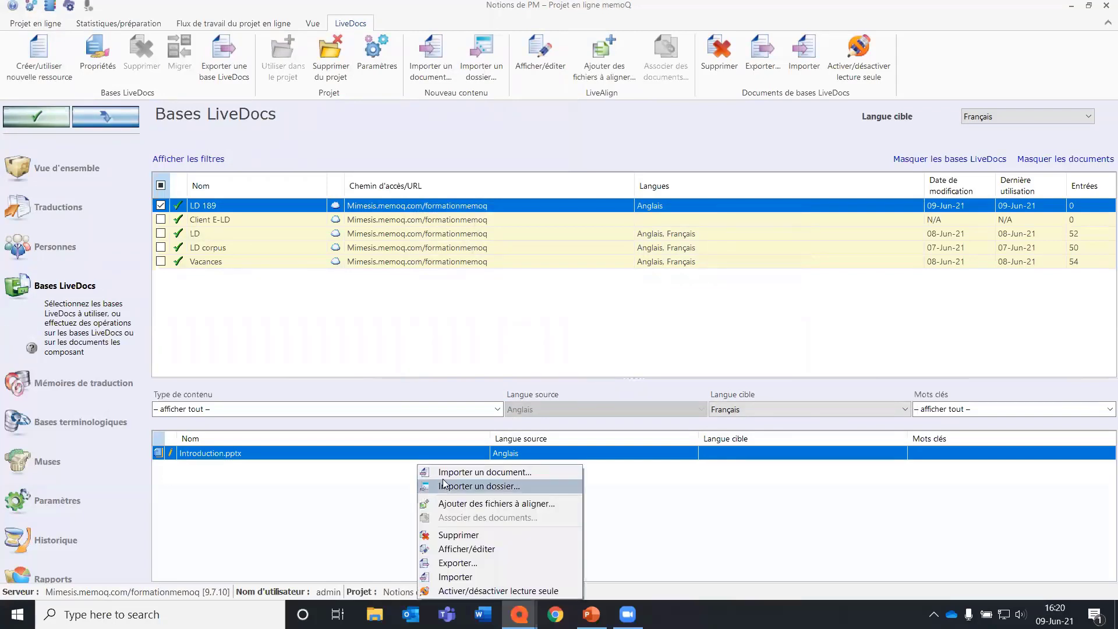
pyautogui.click(557, 502)
pyautogui.click(161, 353)
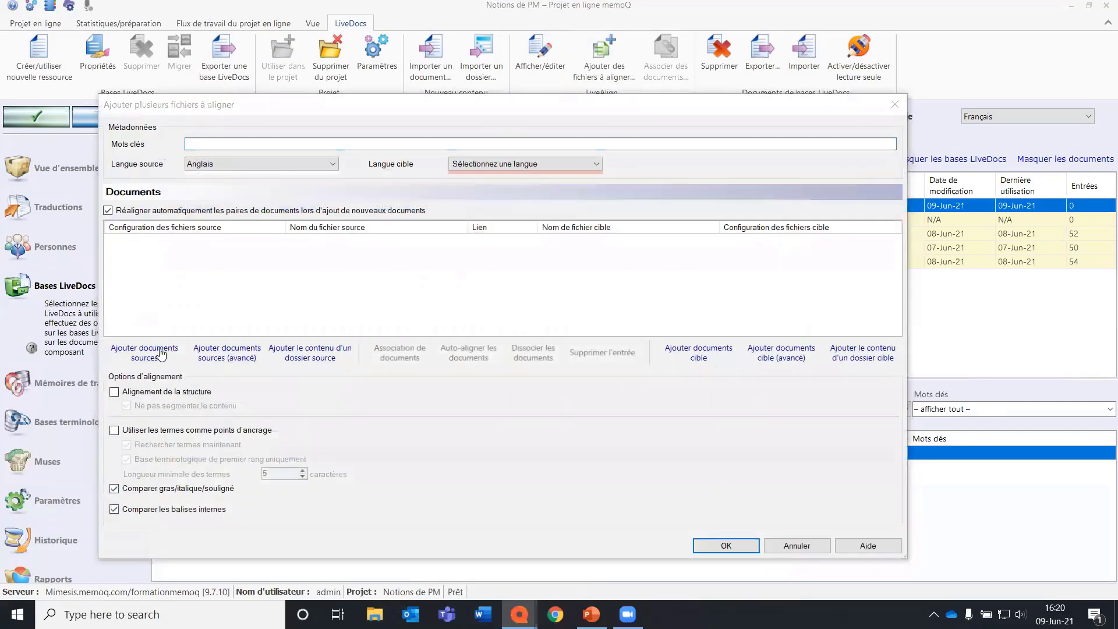
pyautogui.click(291, 282)
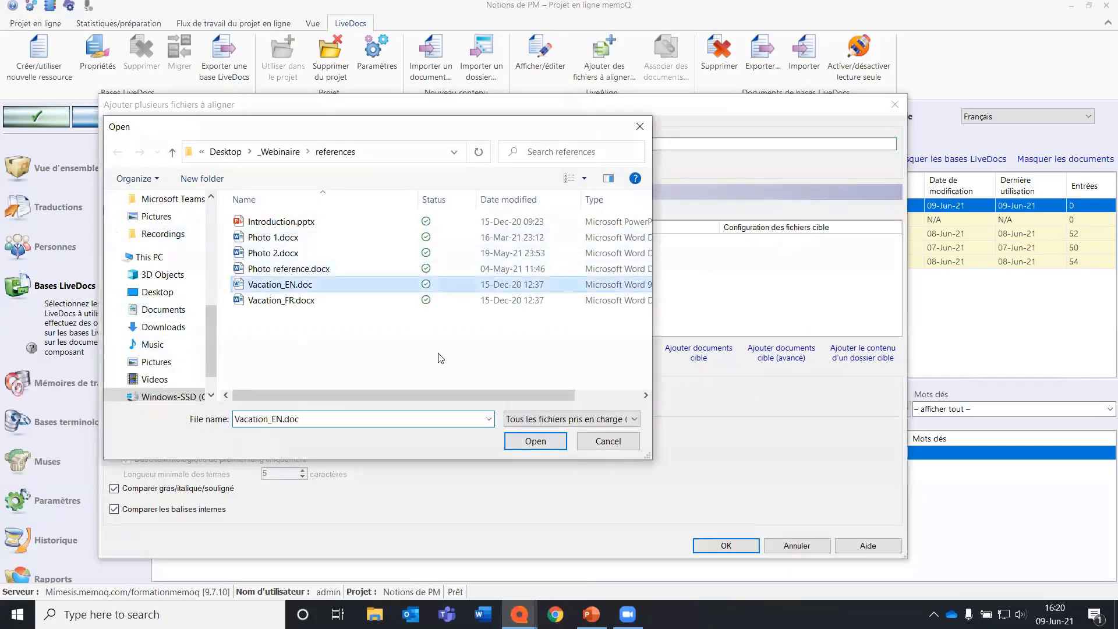
pyautogui.click(535, 440)
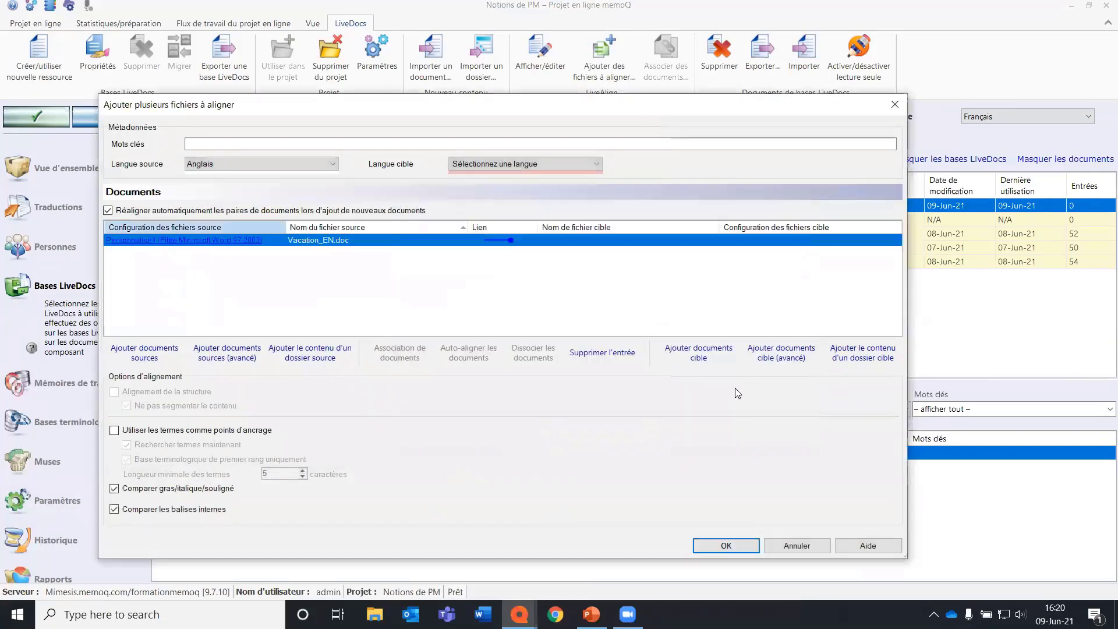
pyautogui.click(675, 356)
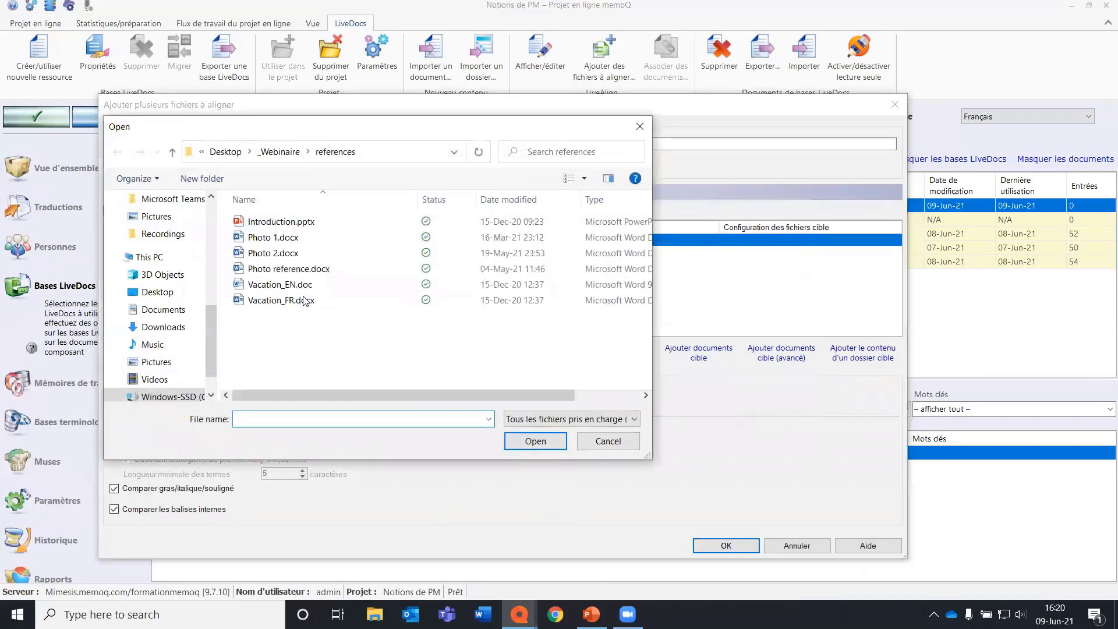
pyautogui.click(285, 299)
pyautogui.click(542, 438)
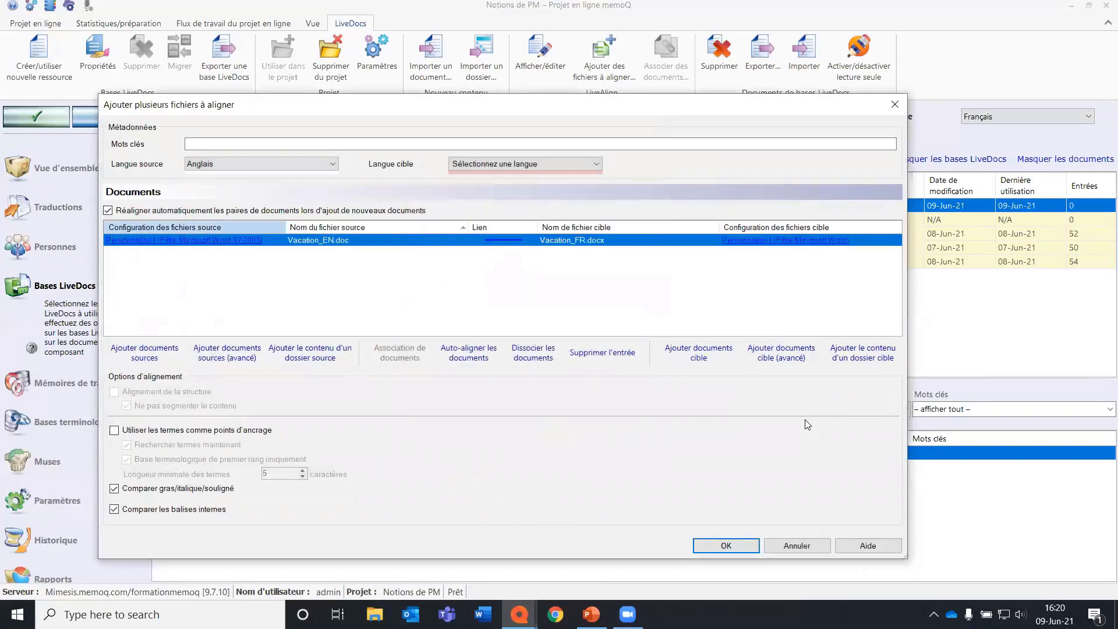
pyautogui.click(540, 163)
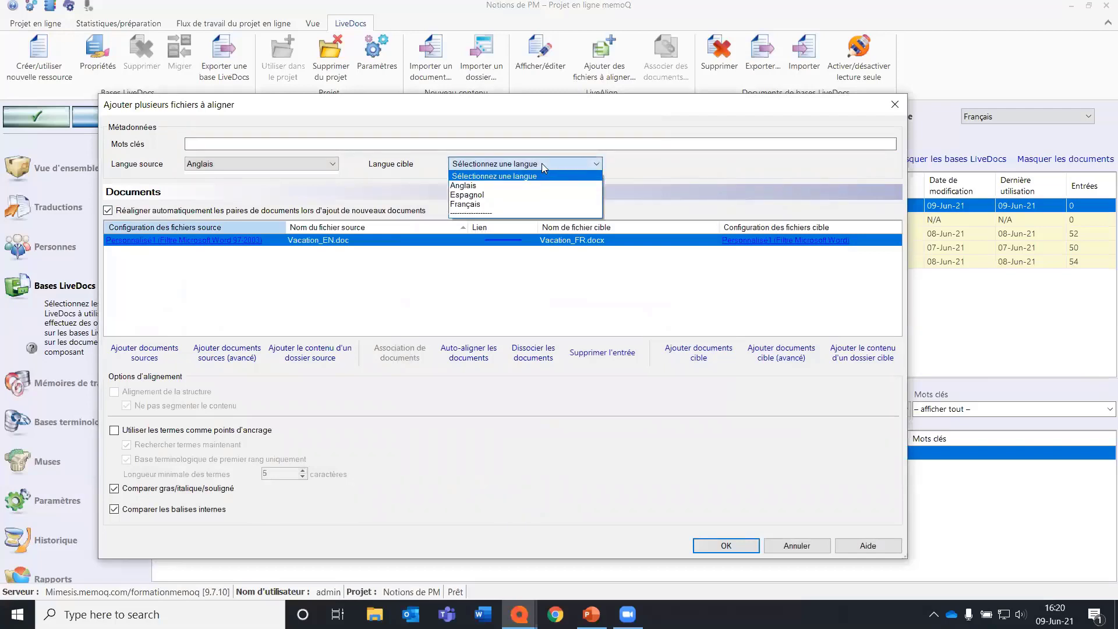
pyautogui.click(543, 205)
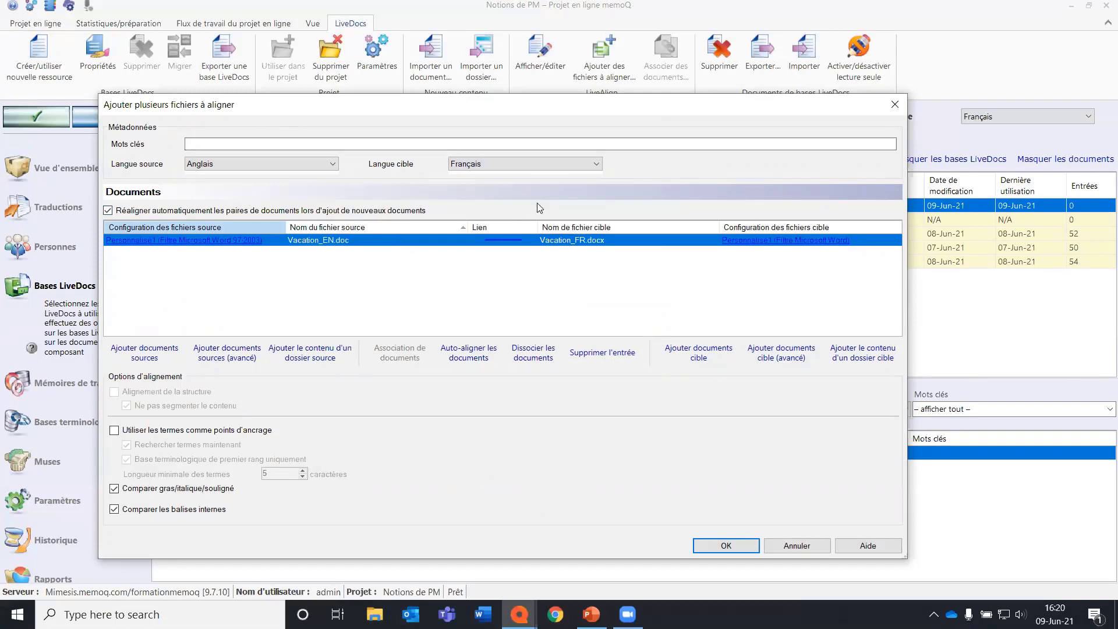
pyautogui.click(735, 546)
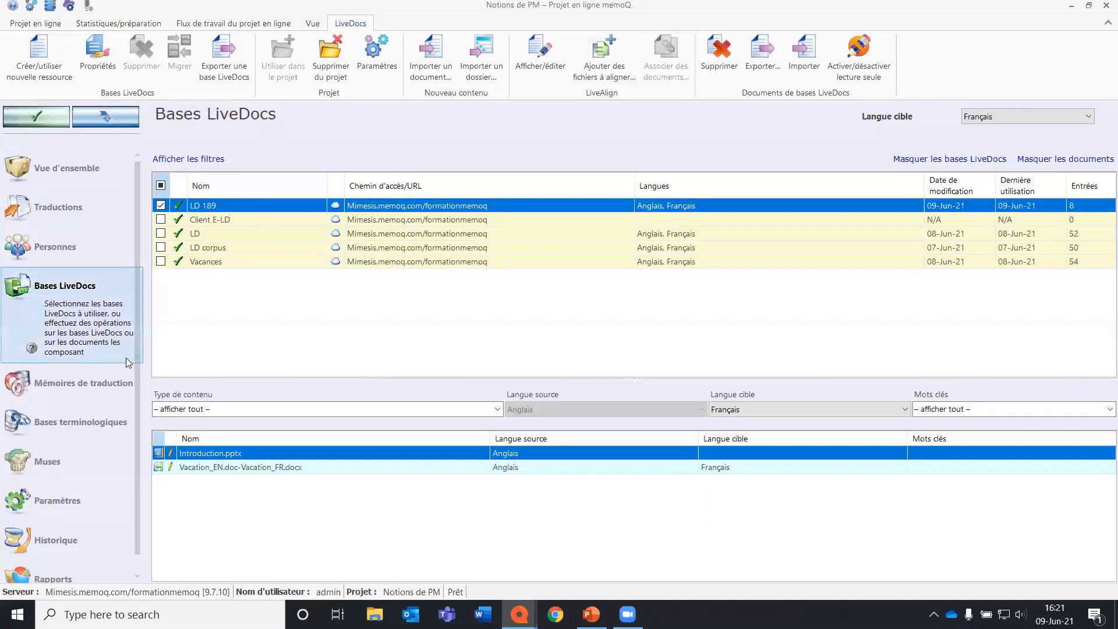
# Add the translation memories _Une photo and Cloné to the project and define Cloné as the working memory.
pyautogui.click(110, 383)
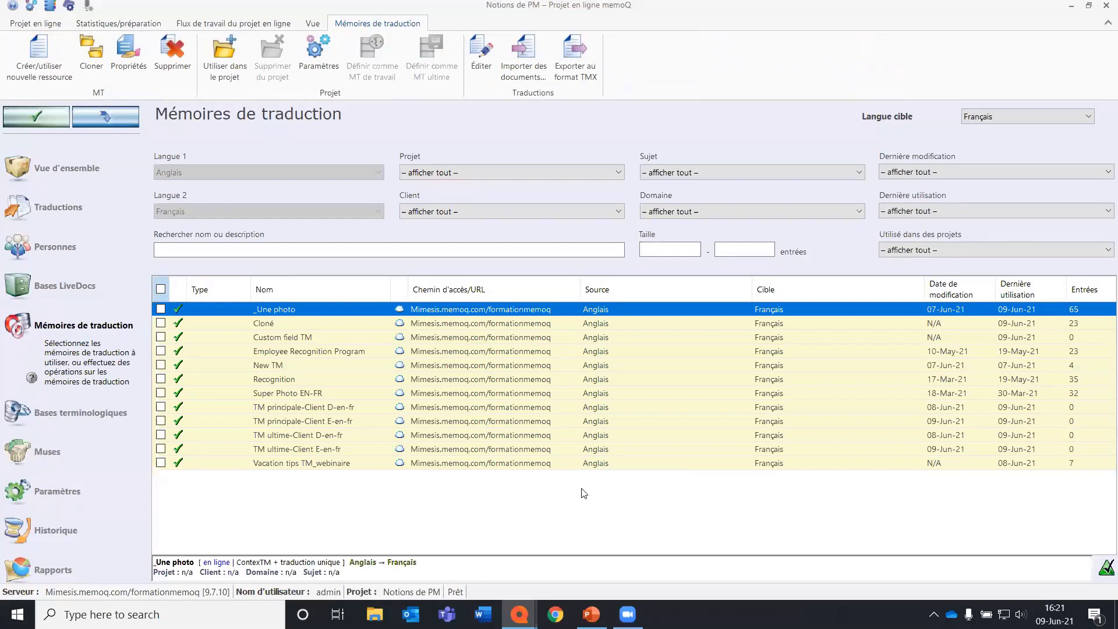
pyautogui.click(161, 310)
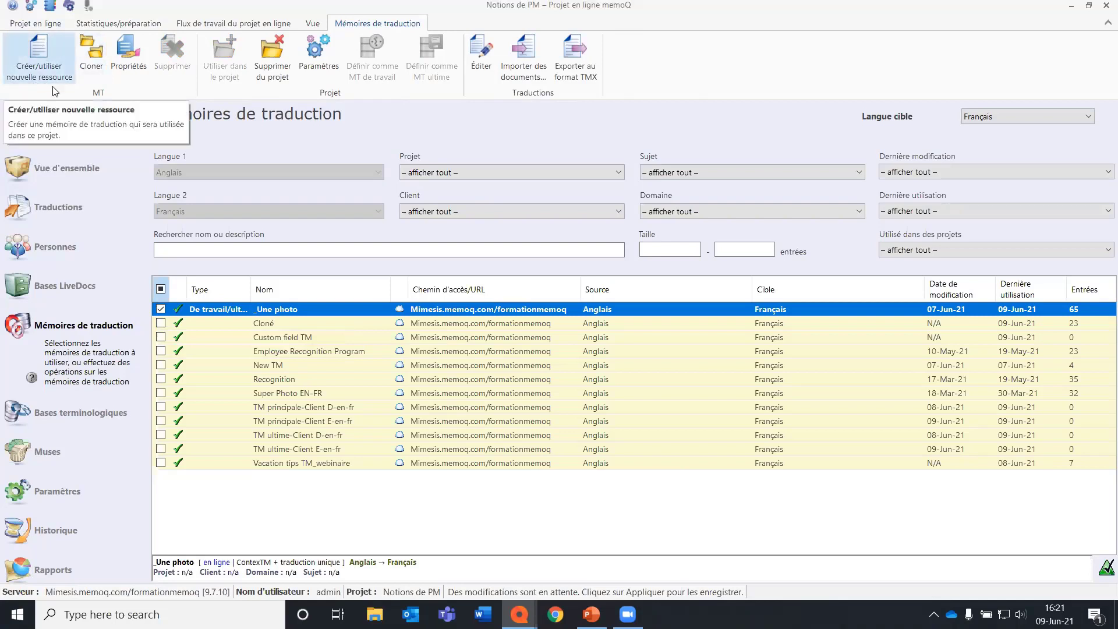
pyautogui.click(163, 324)
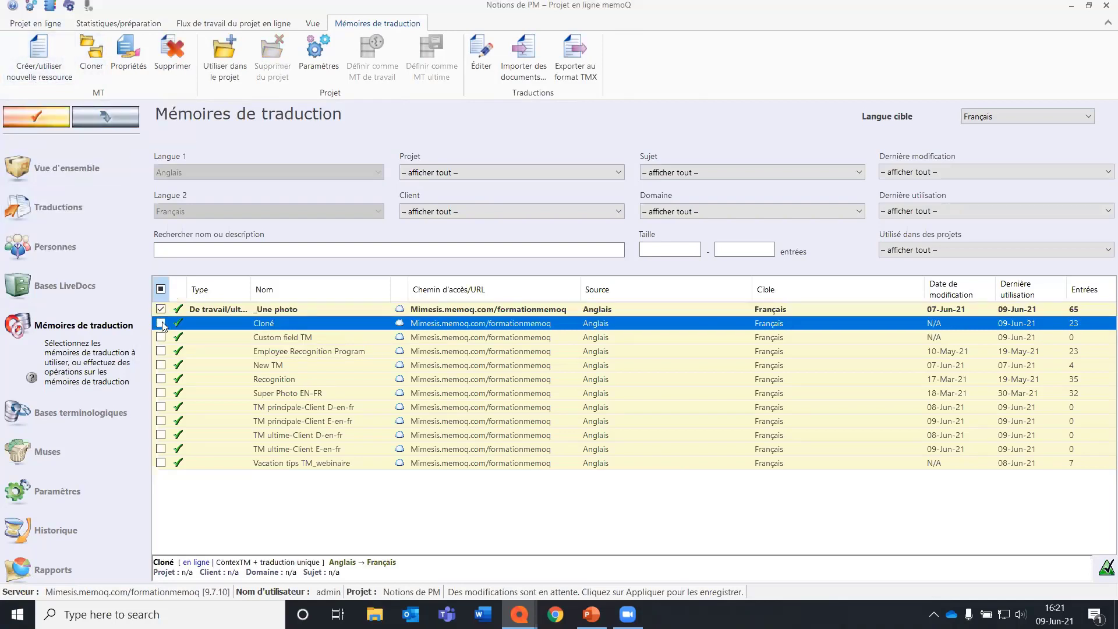
pyautogui.click(162, 324)
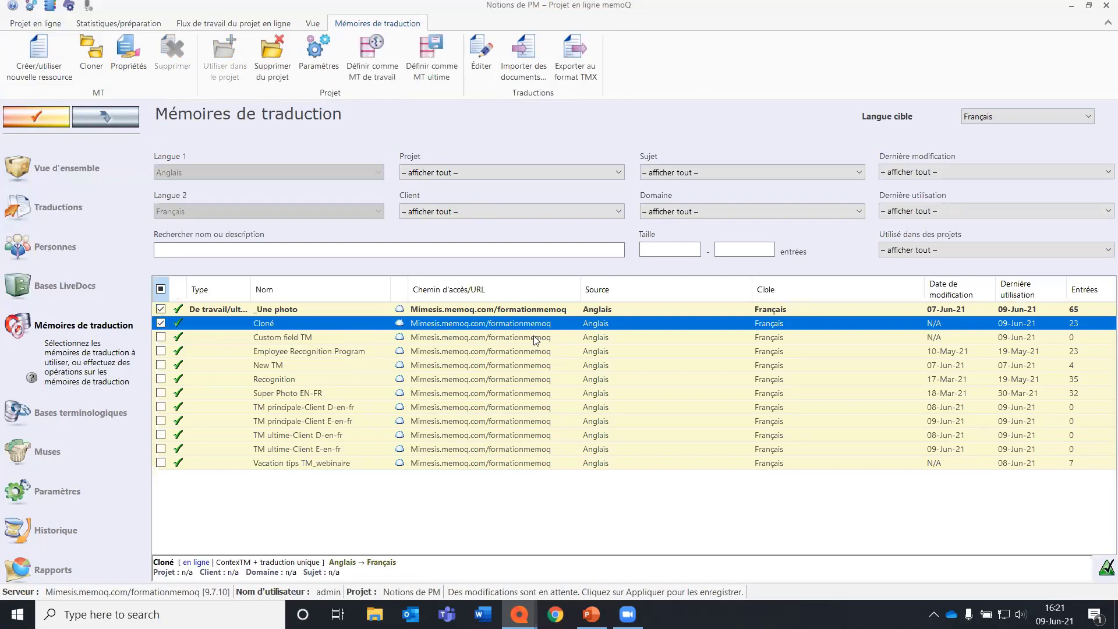
pyautogui.click(377, 85)
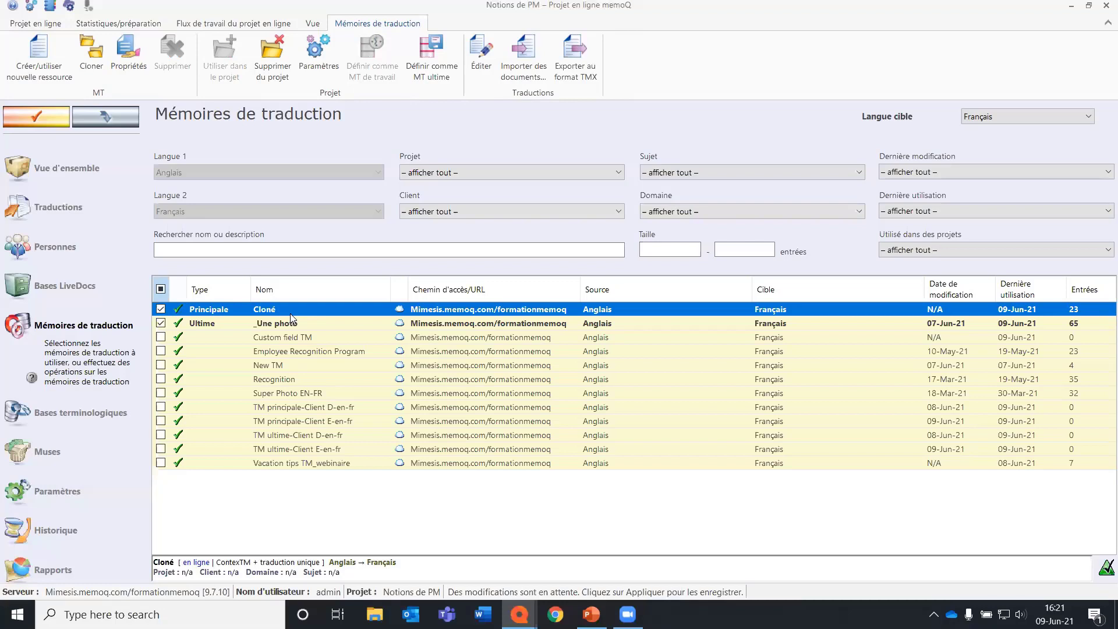
# Add the Custom field TM translation memory to the project and apply the translation memory changes.
pyautogui.click(304, 324)
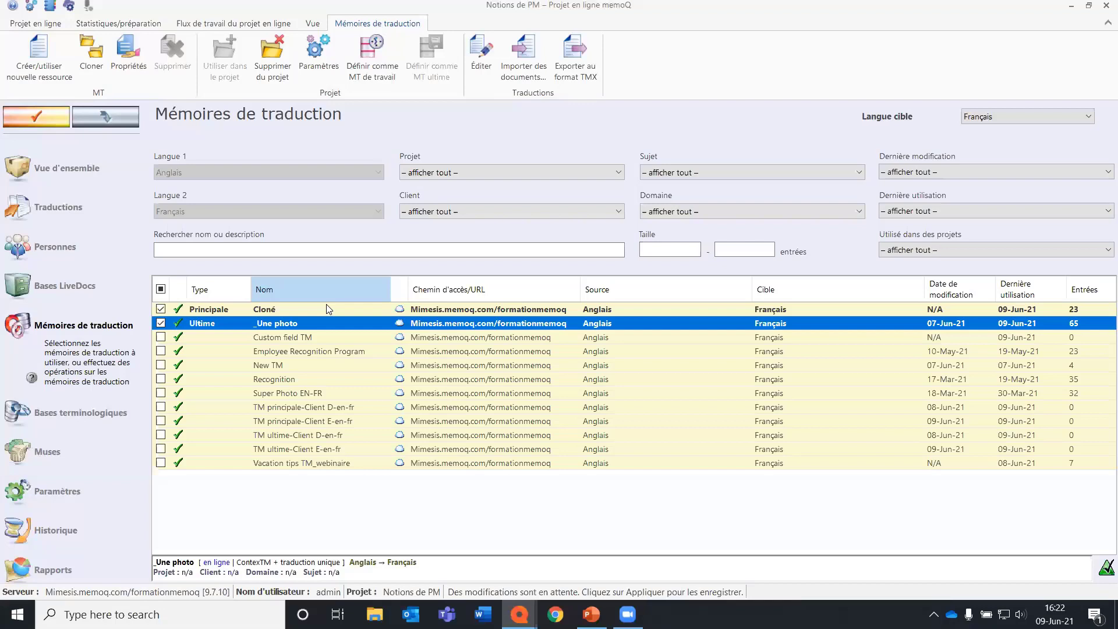
pyautogui.click(163, 338)
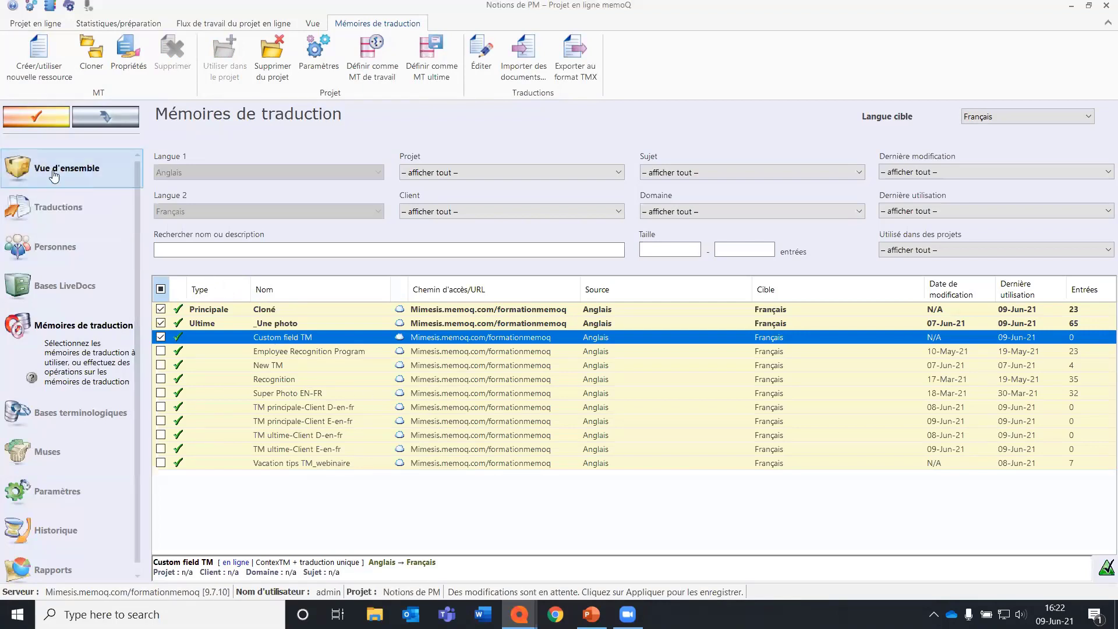
pyautogui.click(34, 118)
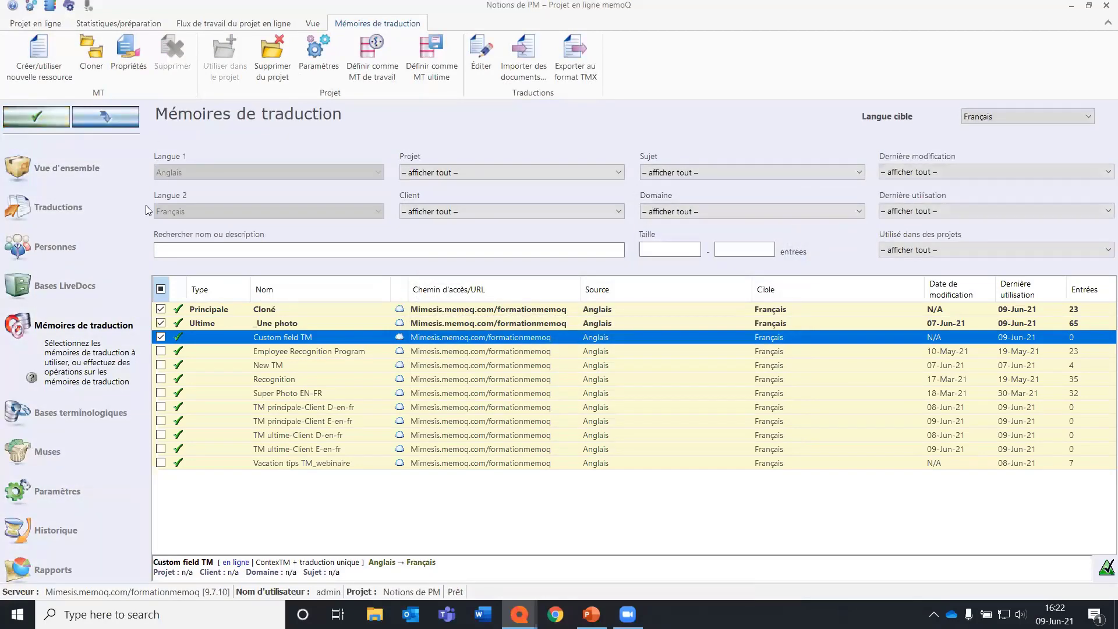
# Add the term bases _Une photo memoQ TB and New TB to the project.
pyautogui.click(106, 412)
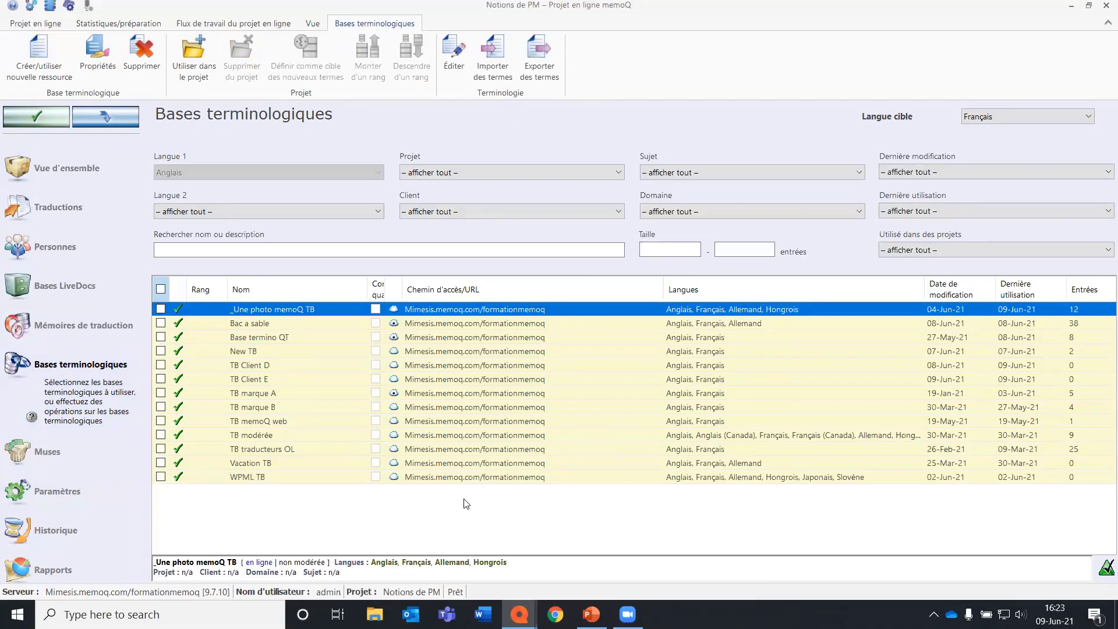
pyautogui.click(104, 328)
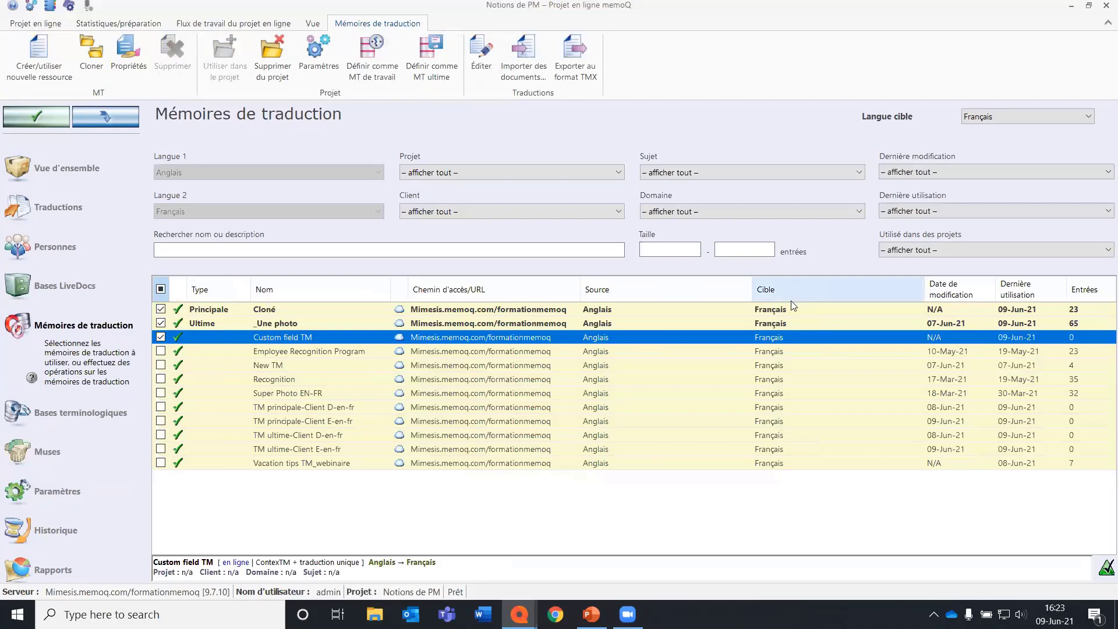
pyautogui.click(99, 419)
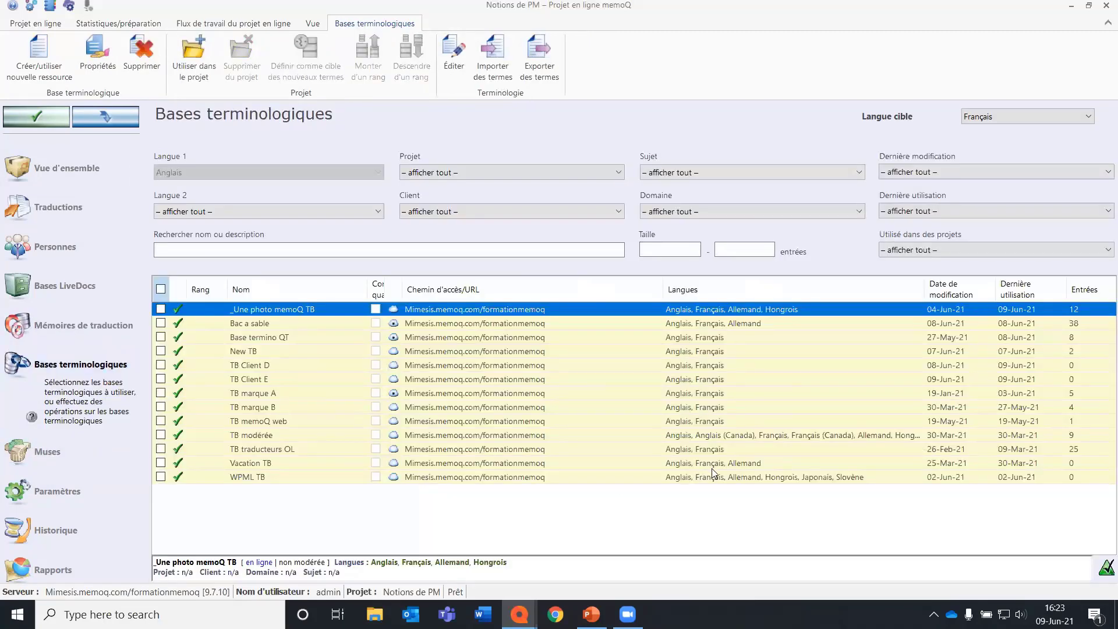
pyautogui.click(161, 309)
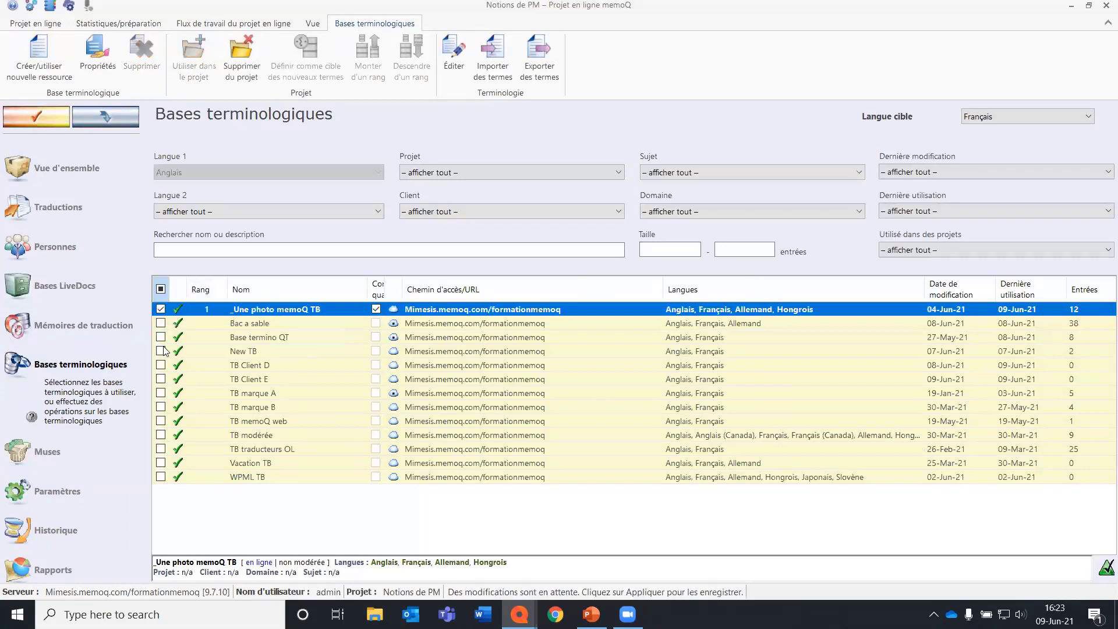
pyautogui.click(160, 351)
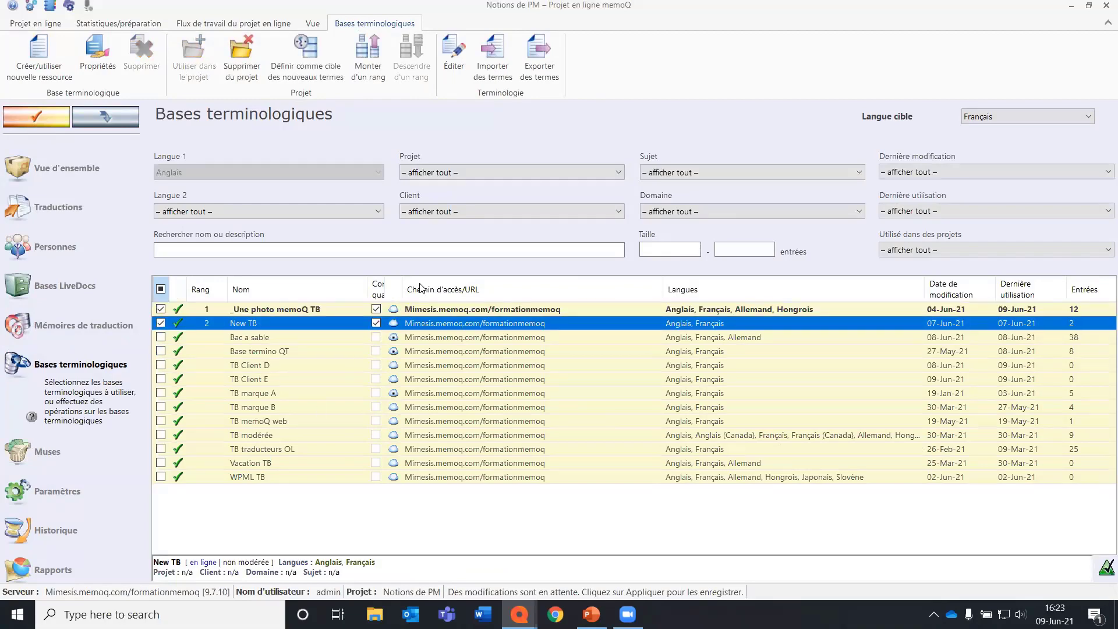
# Create a term base named TB 123 for Anglais, Espagnol and Français, and apply the project's term base changes.
pyautogui.click(49, 63)
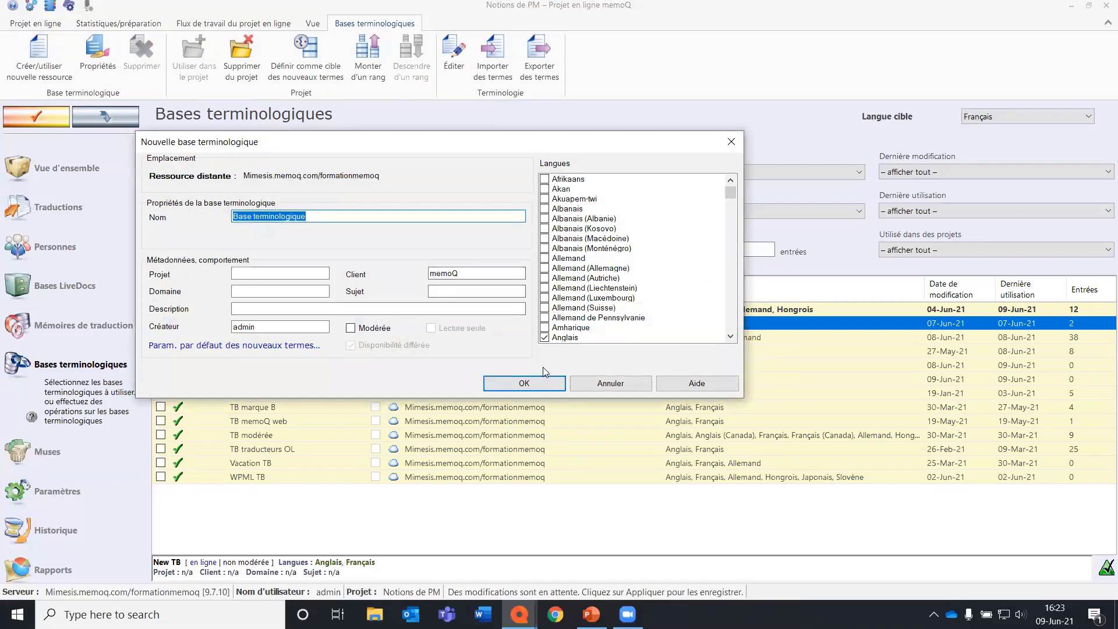
pyautogui.write('TB 123')
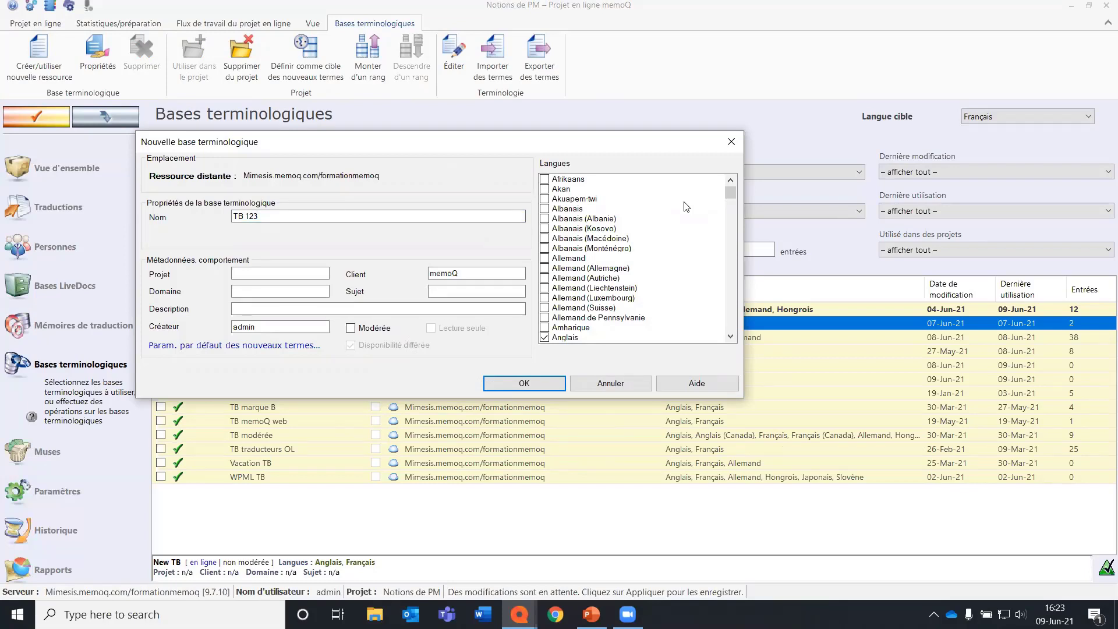
pyautogui.scroll(-15, 686, 206)
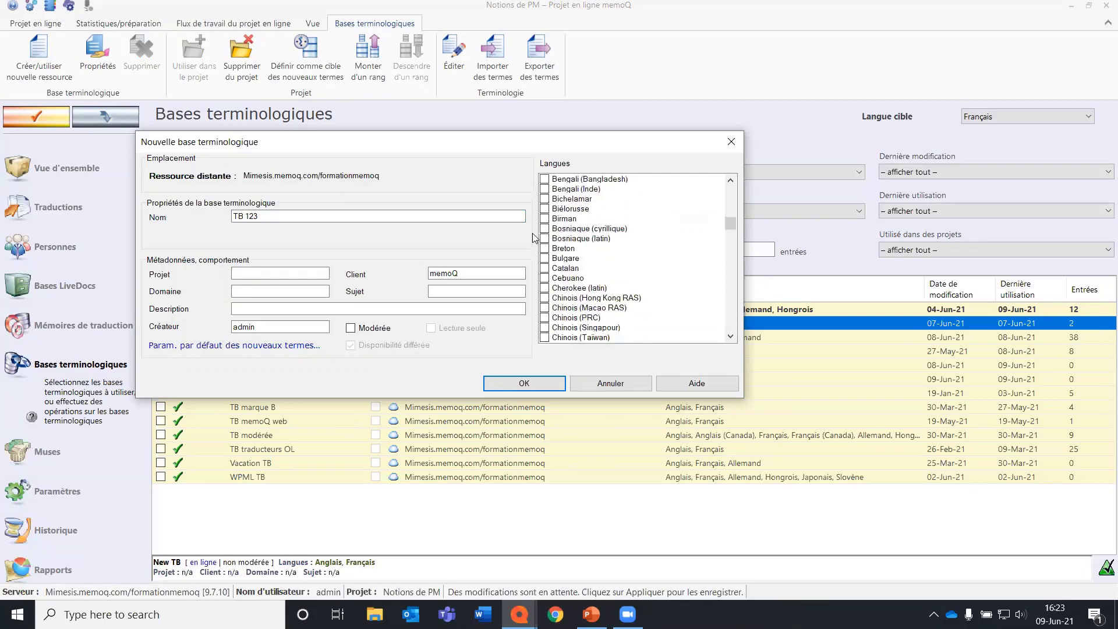
pyautogui.click(513, 387)
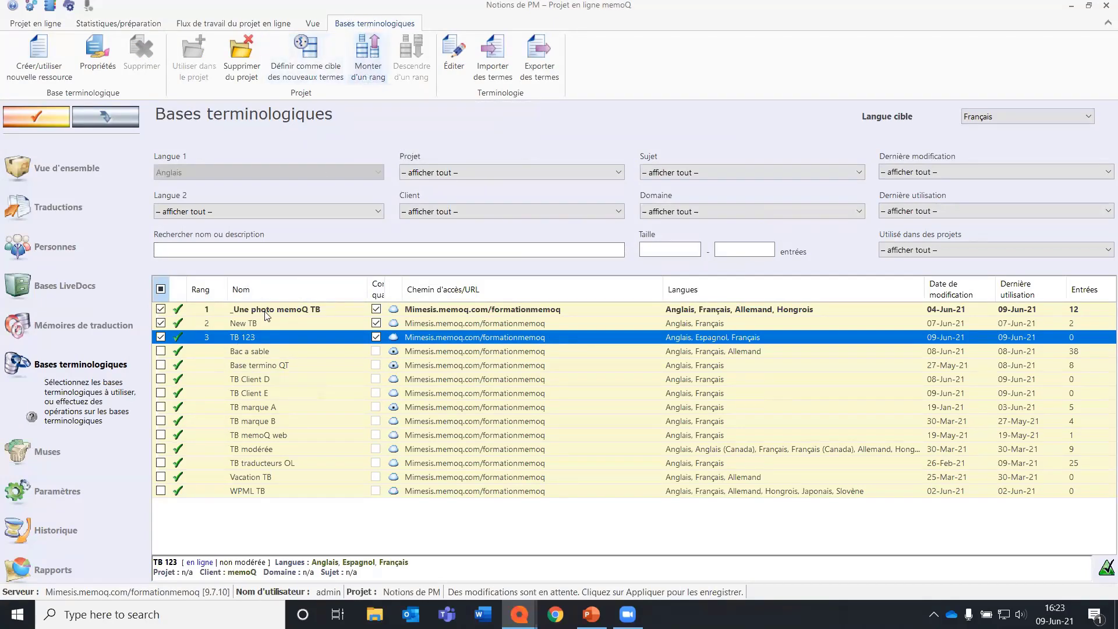
pyautogui.rightClick(258, 337)
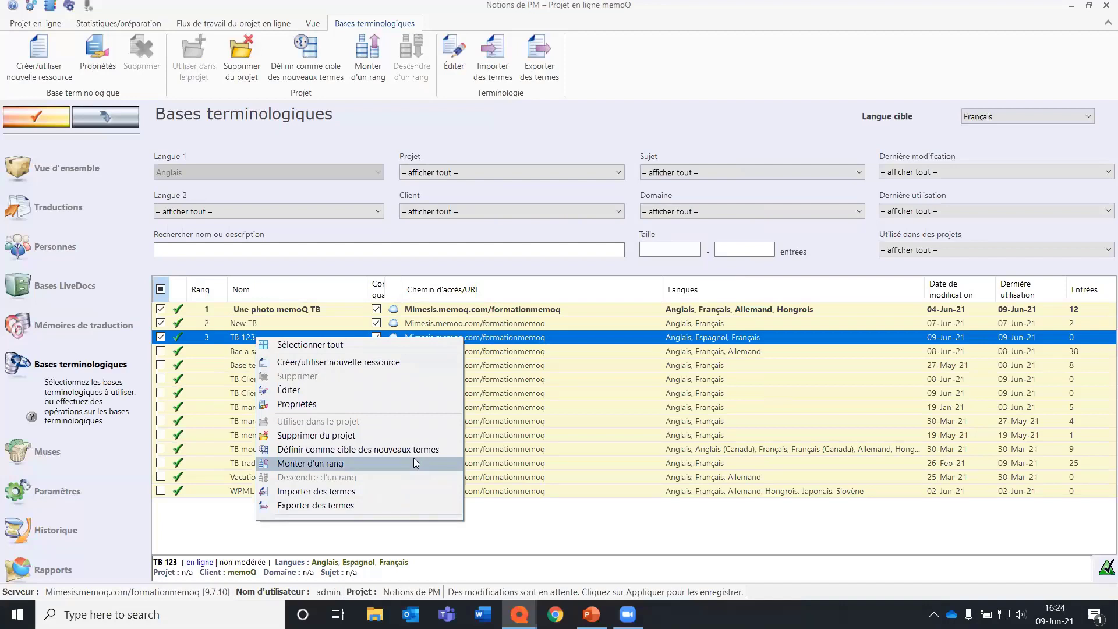
pyautogui.click(39, 123)
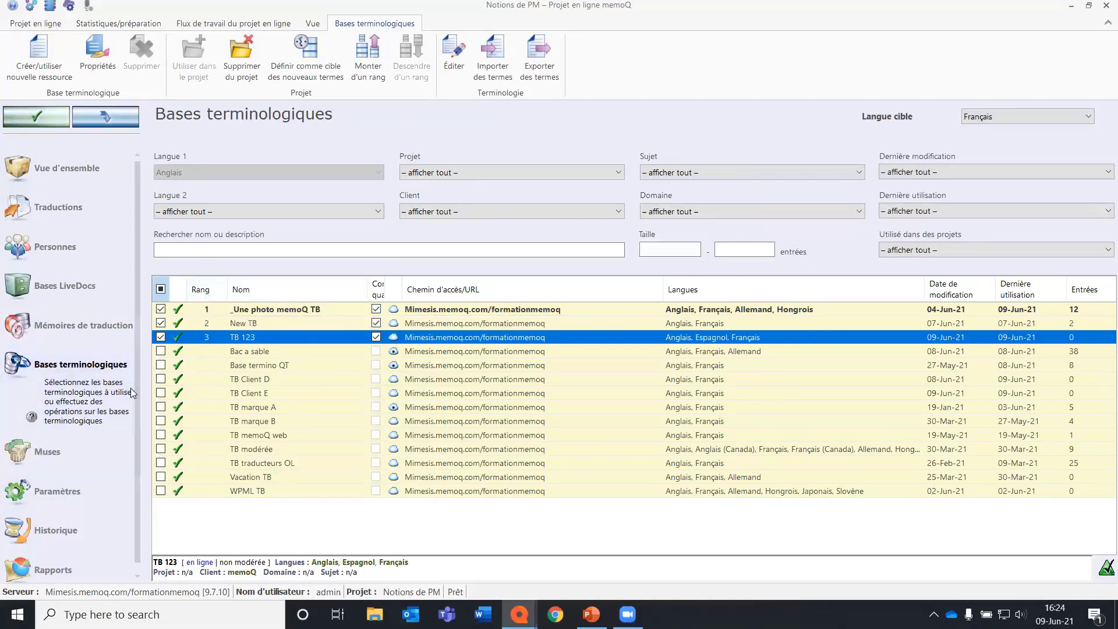
# Review the project's general settings and its available machine translation settings.
pyautogui.click(56, 502)
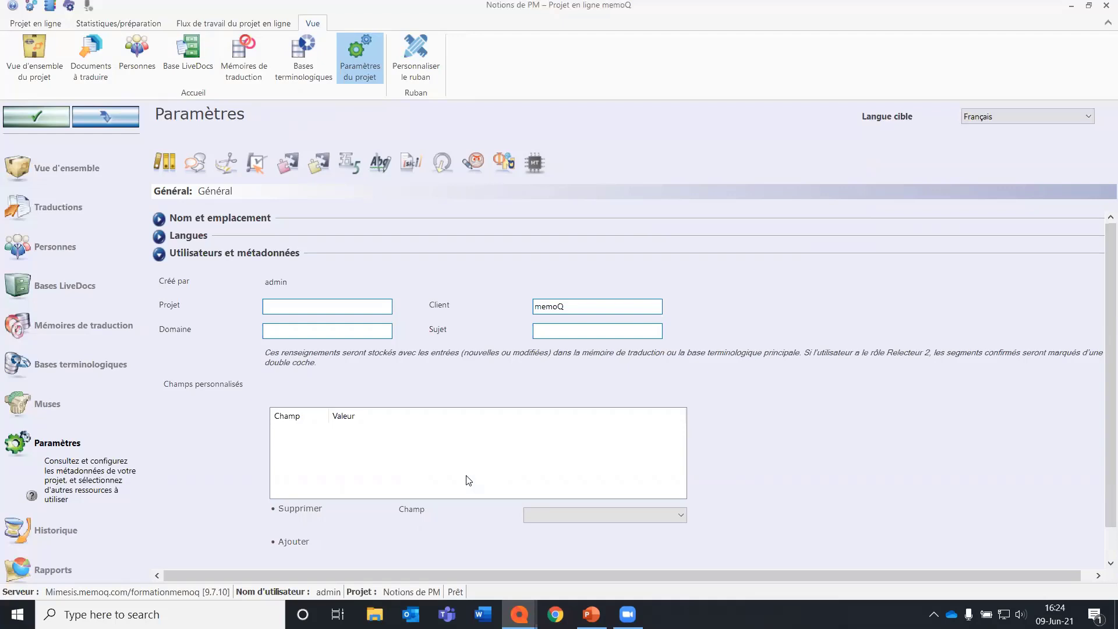
pyautogui.click(533, 164)
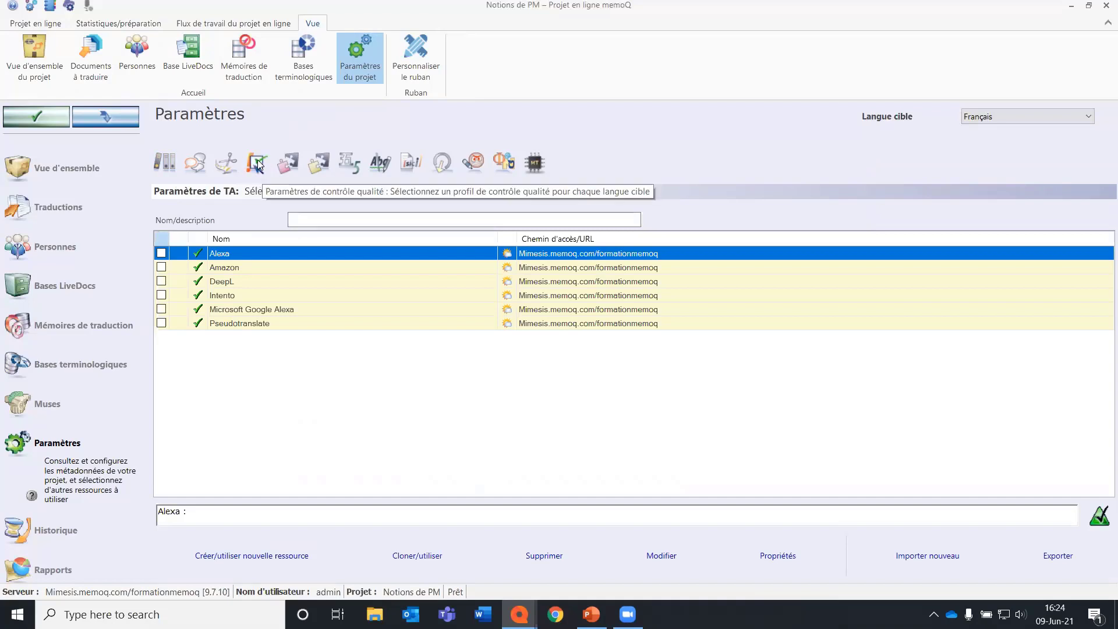
# Create an analysis report for the project and display its match breakdown.
pyautogui.scroll(-1, 82, 443)
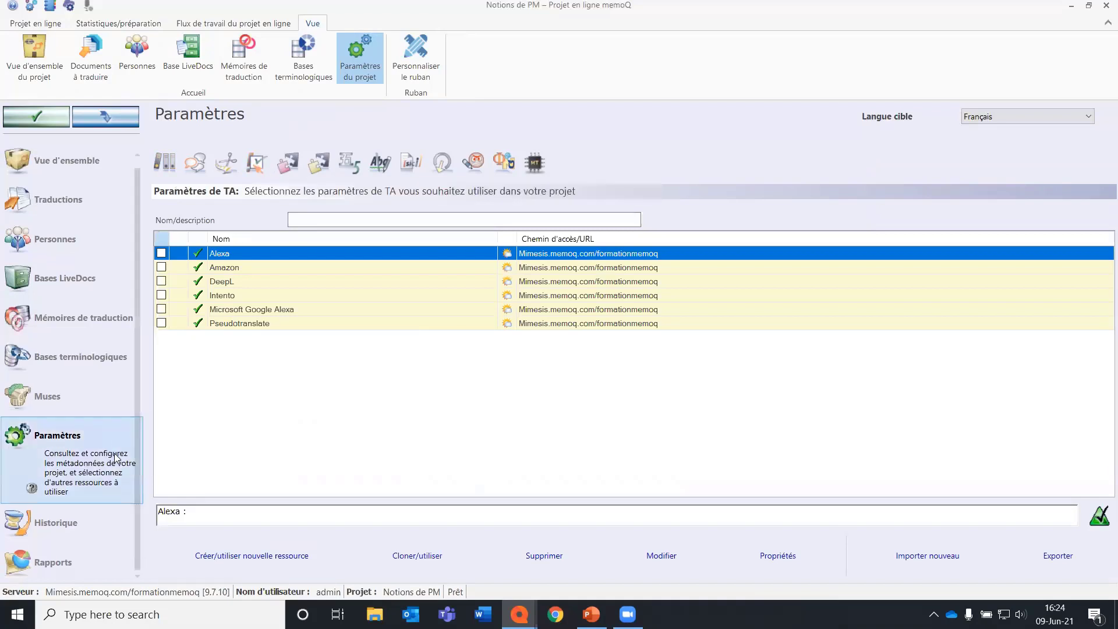
pyautogui.click(69, 559)
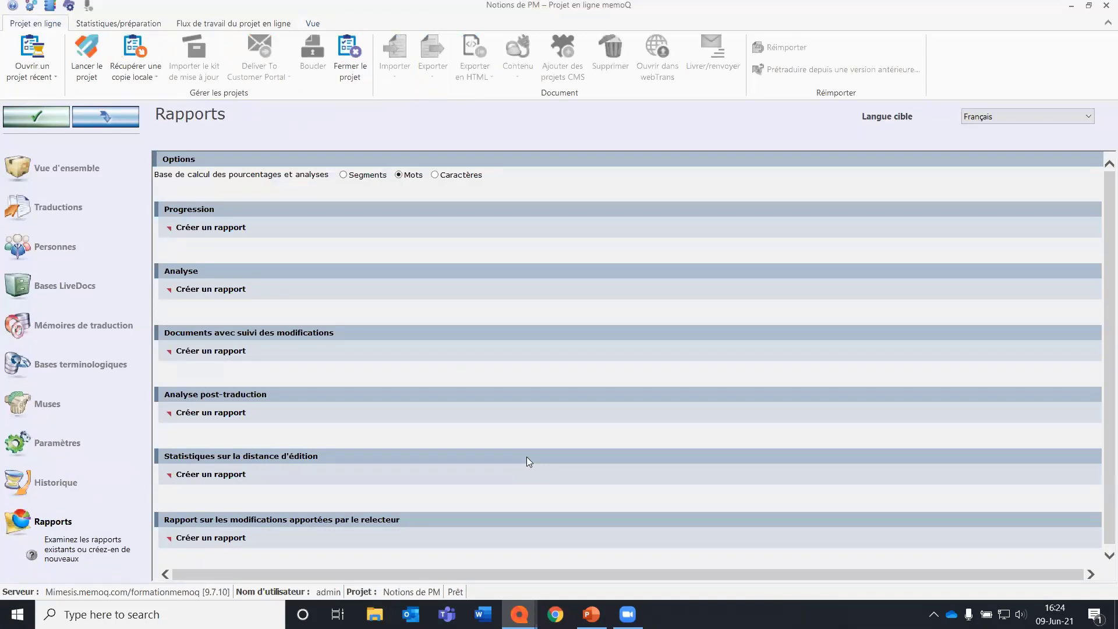
pyautogui.click(241, 290)
pyautogui.click(325, 245)
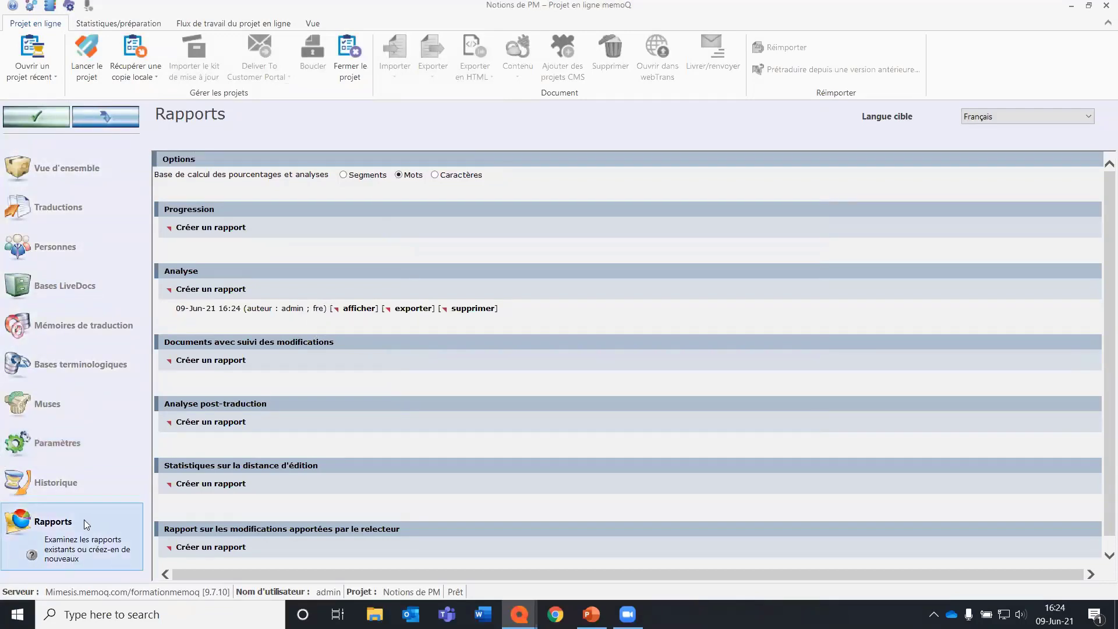
pyautogui.click(360, 309)
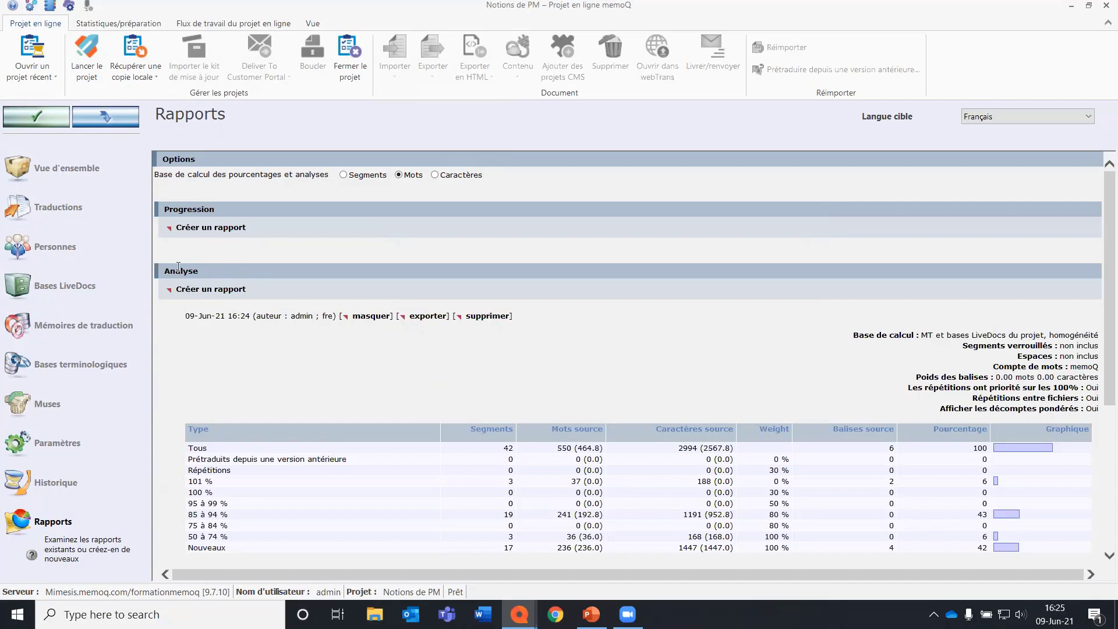
# Pretranslate Texte dans une autre langue.docx and Vacation tips.doc using all TM and LiveDocs matches, with exact 100% matches confirmed by Traducteur and locked.
pyautogui.click(58, 207)
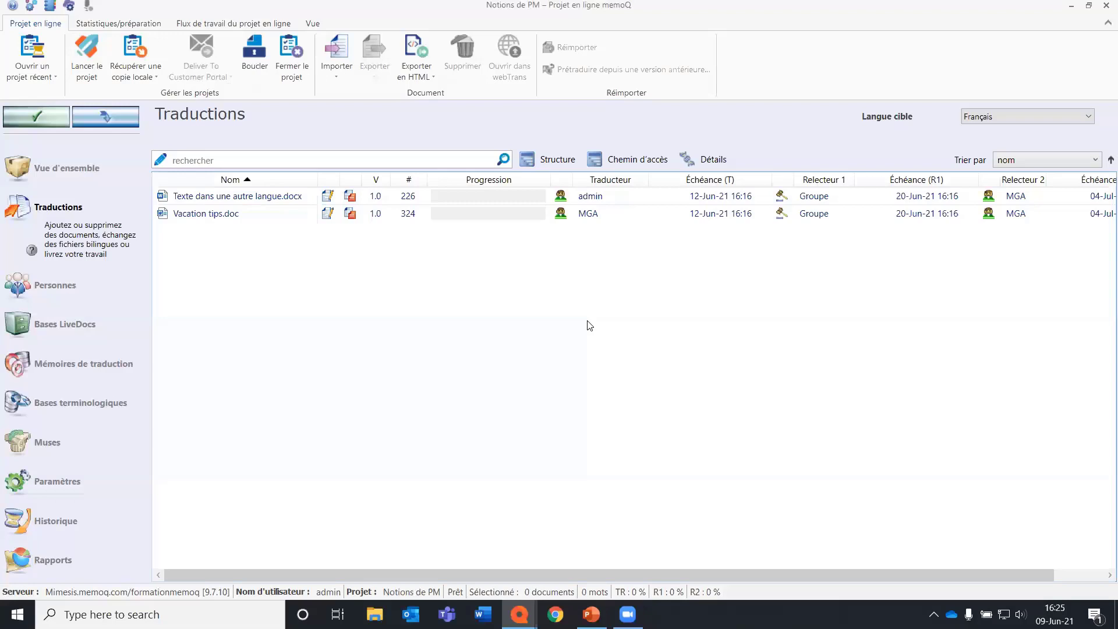
pyautogui.click(294, 207)
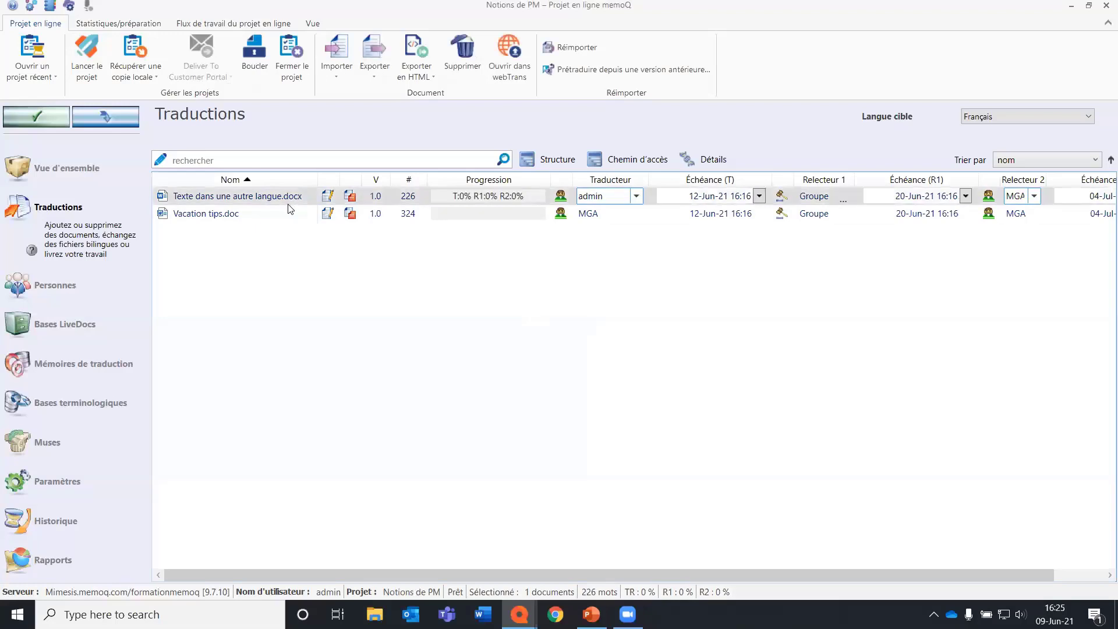
pyautogui.keyDown('shift'); pyautogui.click(288, 222); pyautogui.keyUp('shift')
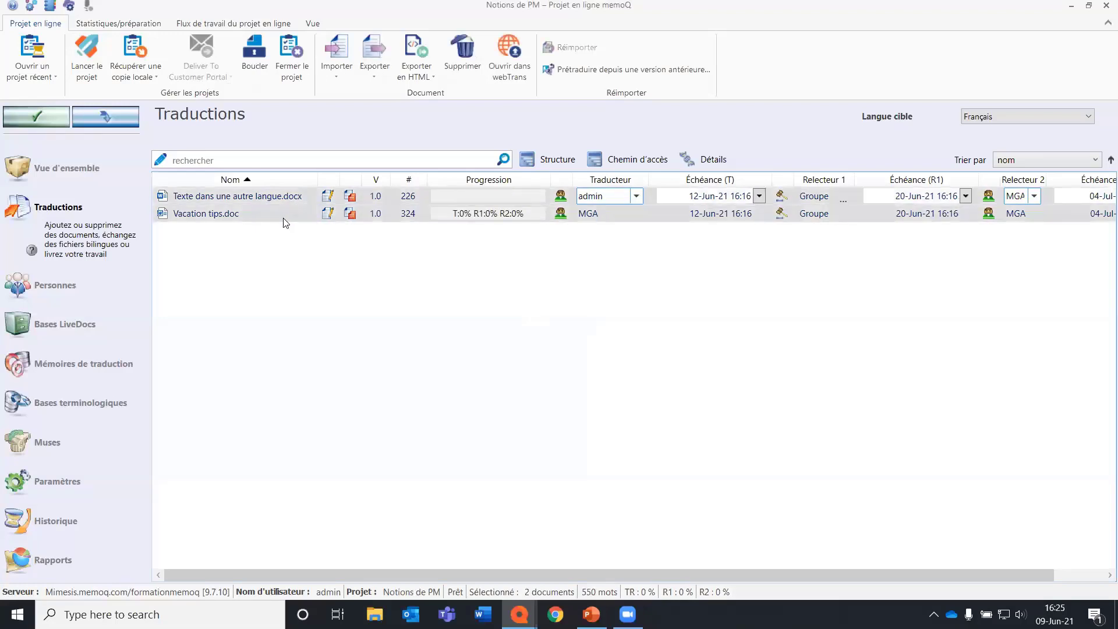
pyautogui.rightClick(283, 207)
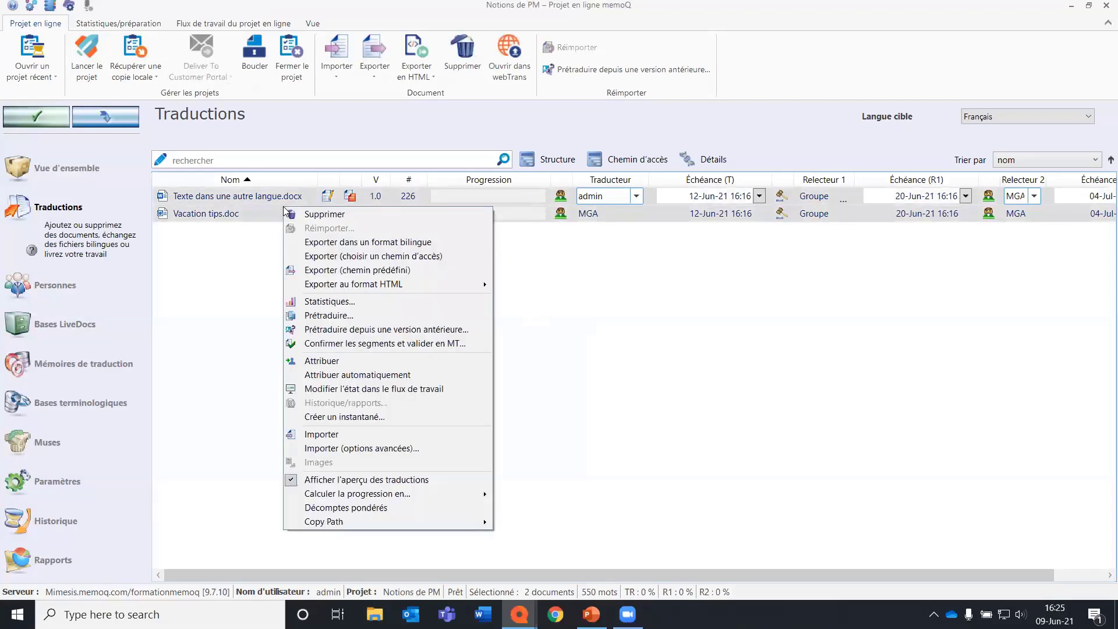
pyautogui.click(408, 317)
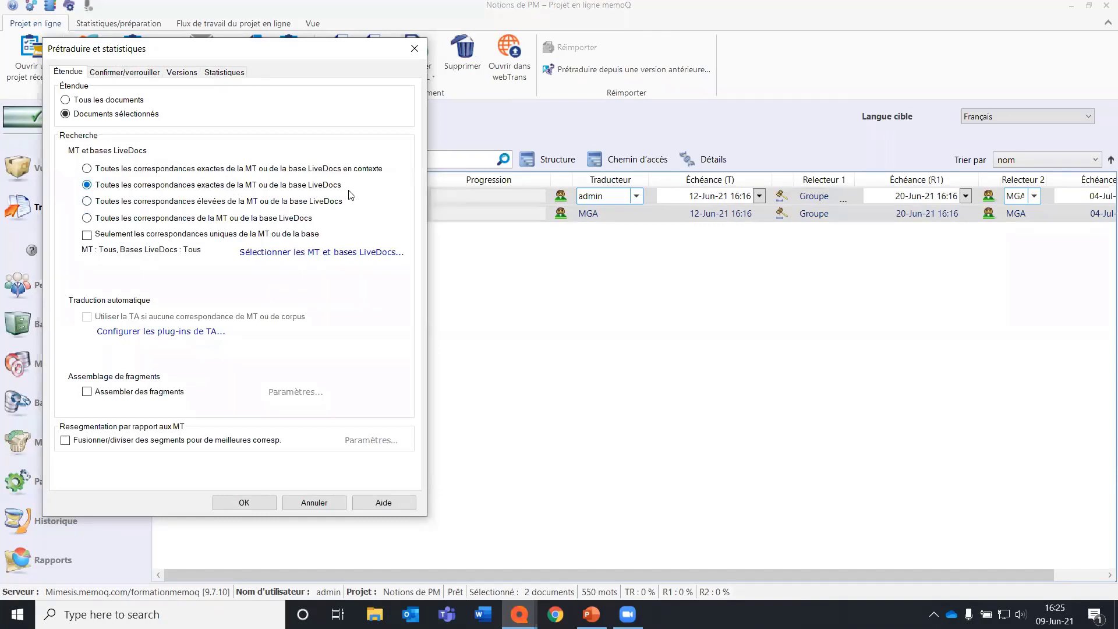
pyautogui.click(99, 221)
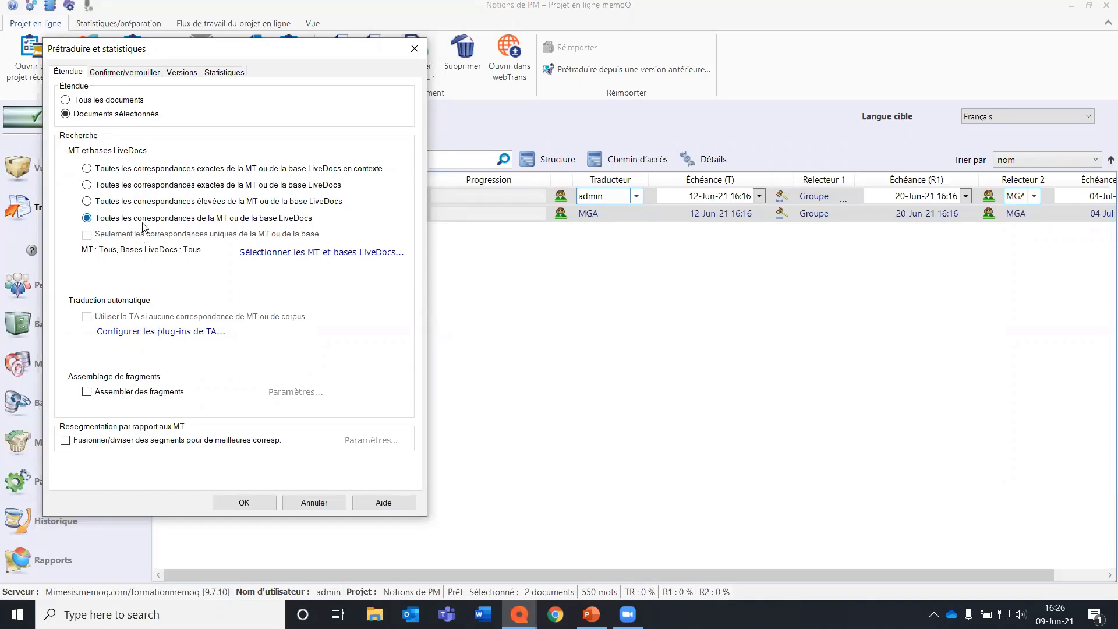
pyautogui.click(147, 186)
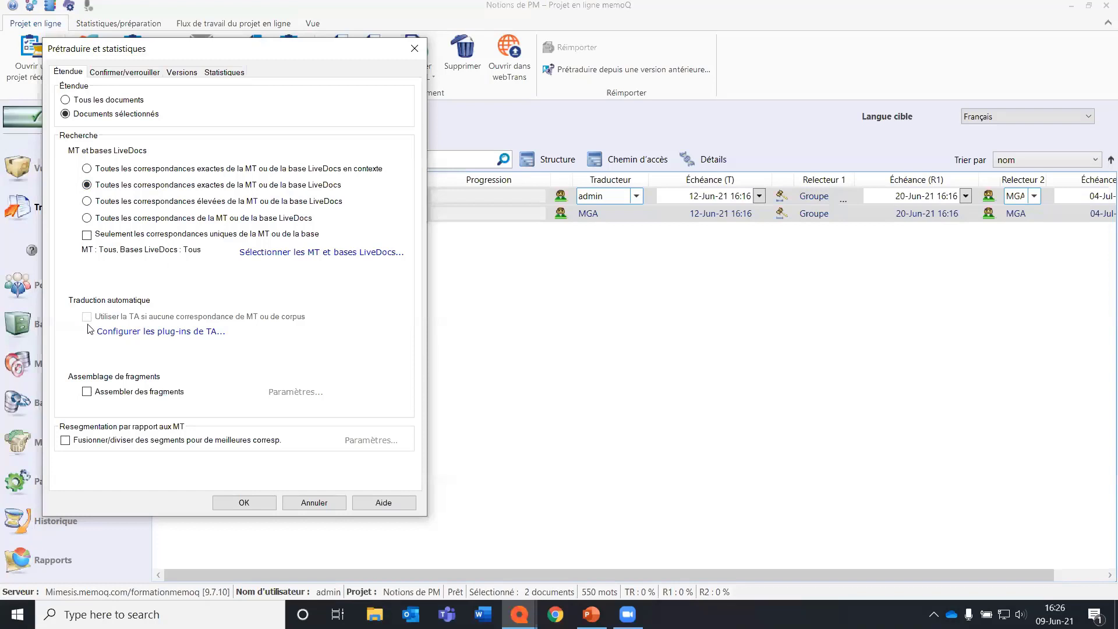
pyautogui.click(135, 219)
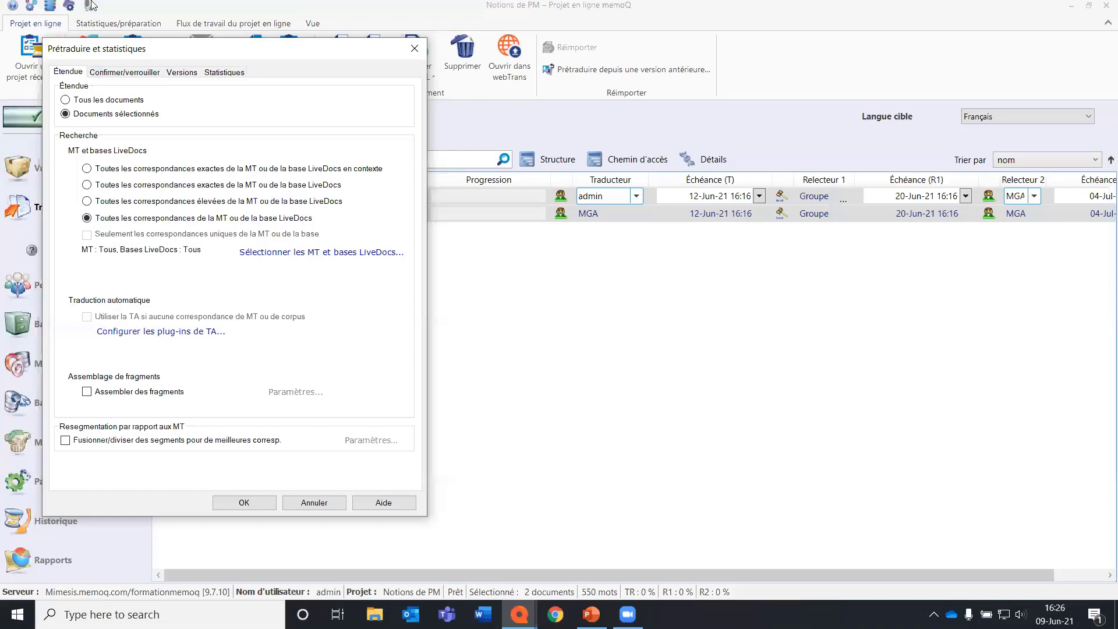
pyautogui.click(121, 73)
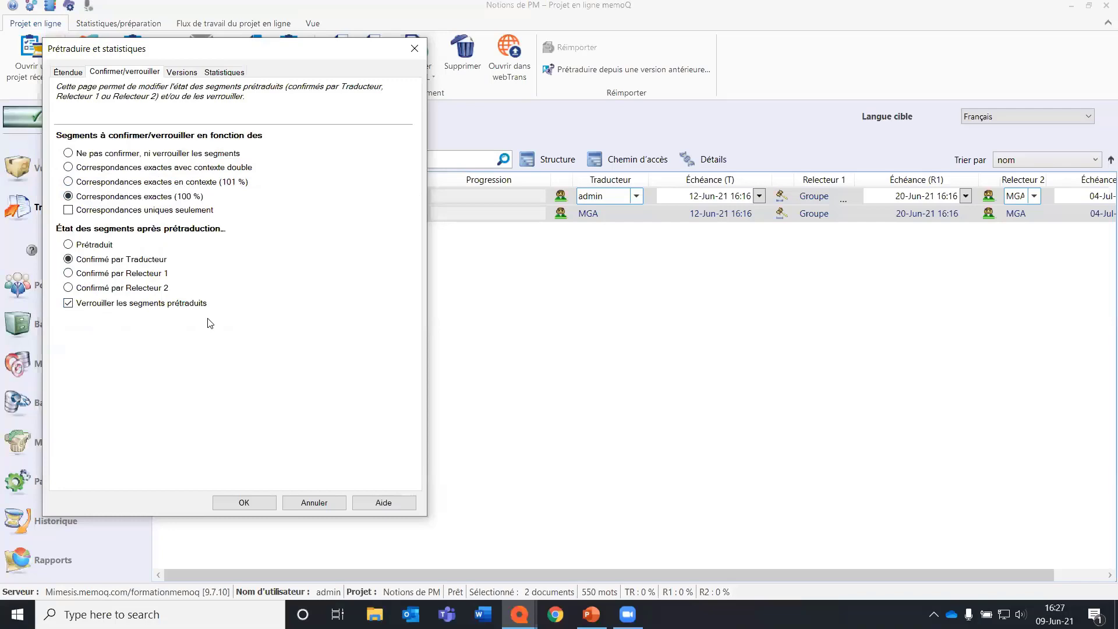
pyautogui.click(244, 502)
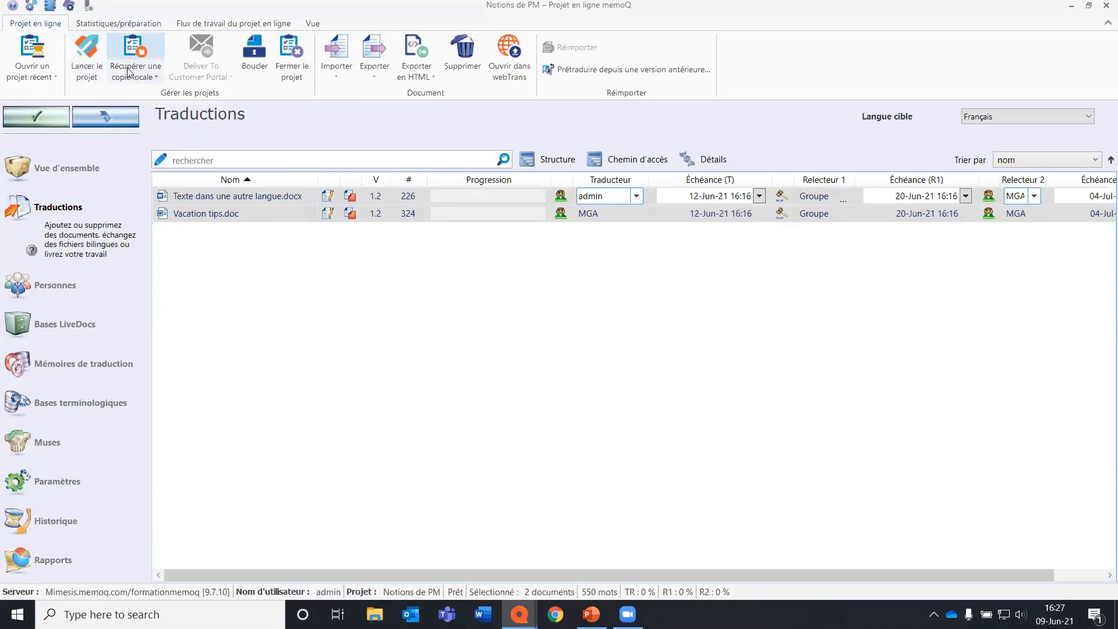
# Check out a local copy of the project and open the French Vacation tips.doc in the translation editor.
pyautogui.click(144, 45)
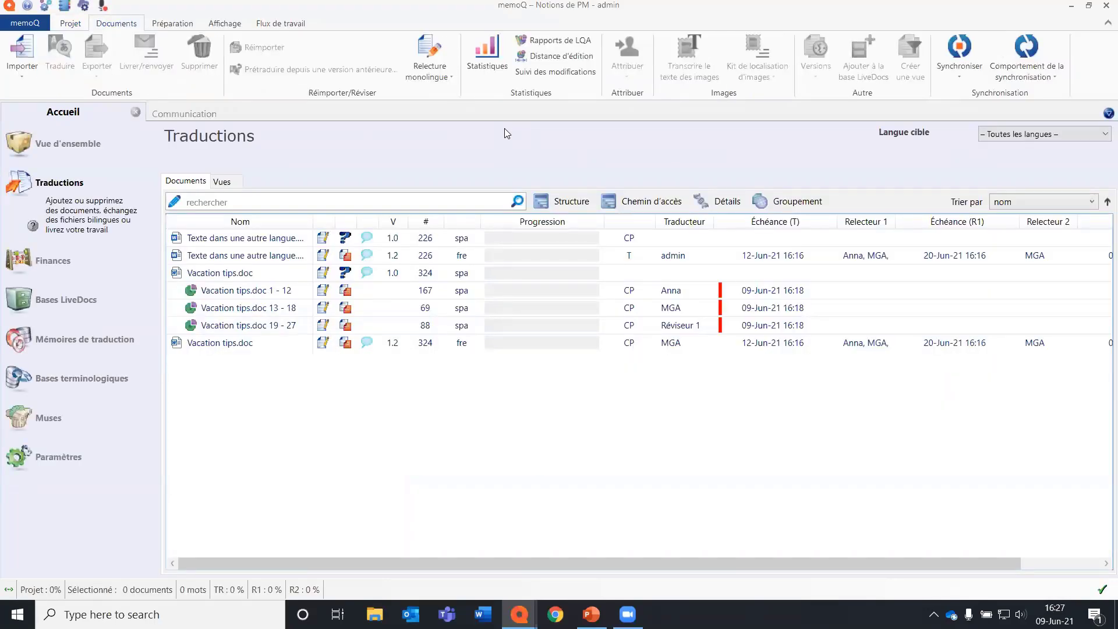
pyautogui.click(270, 256)
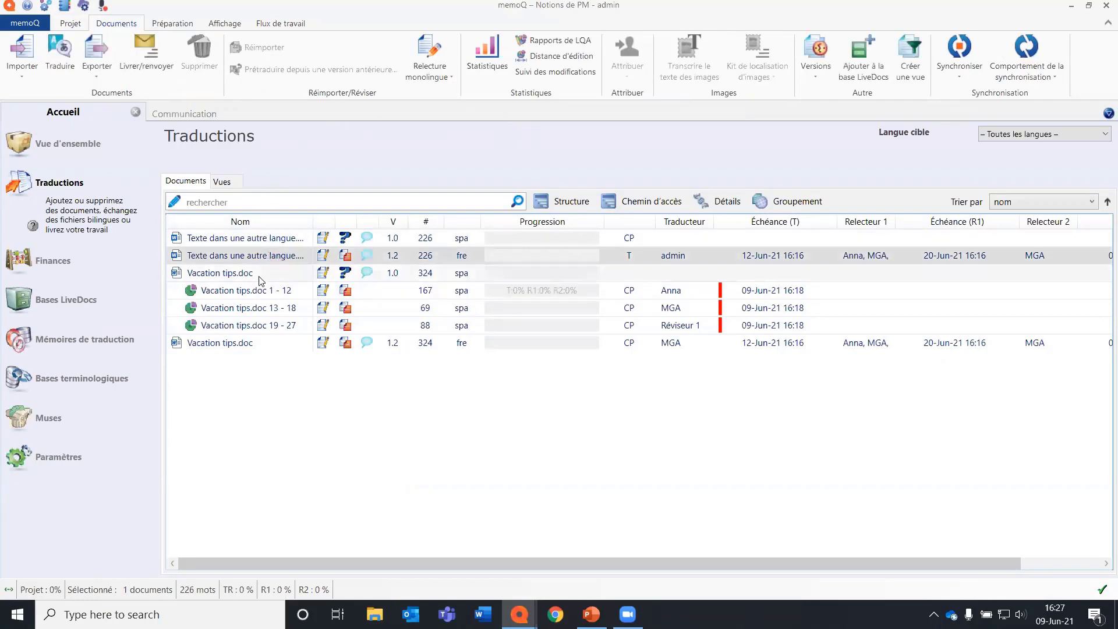
pyautogui.click(230, 344)
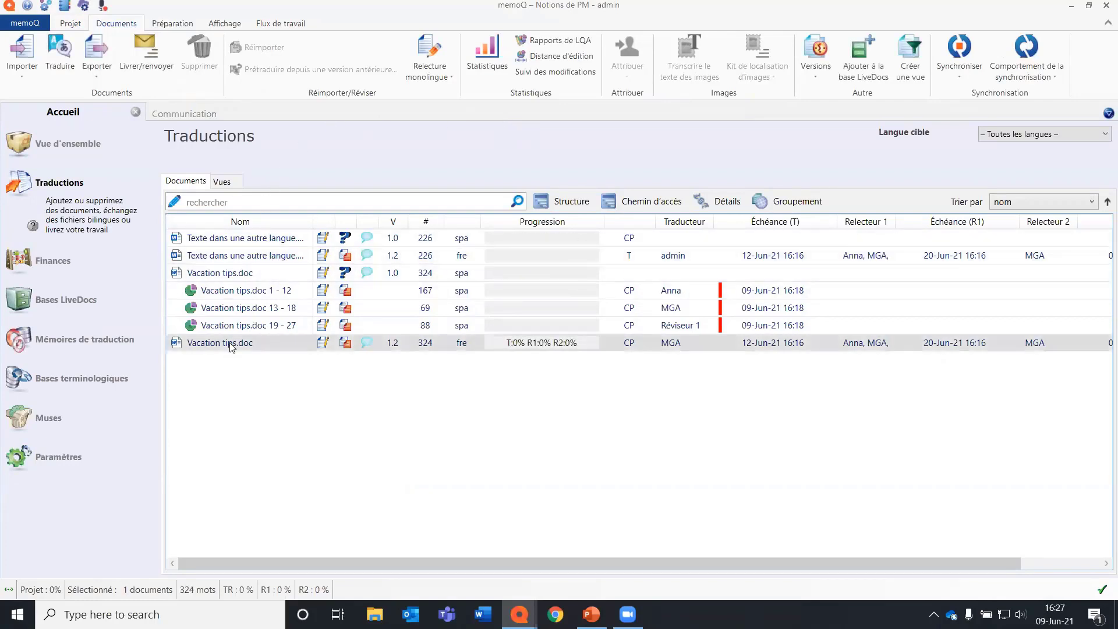
pyautogui.doubleClick(232, 343)
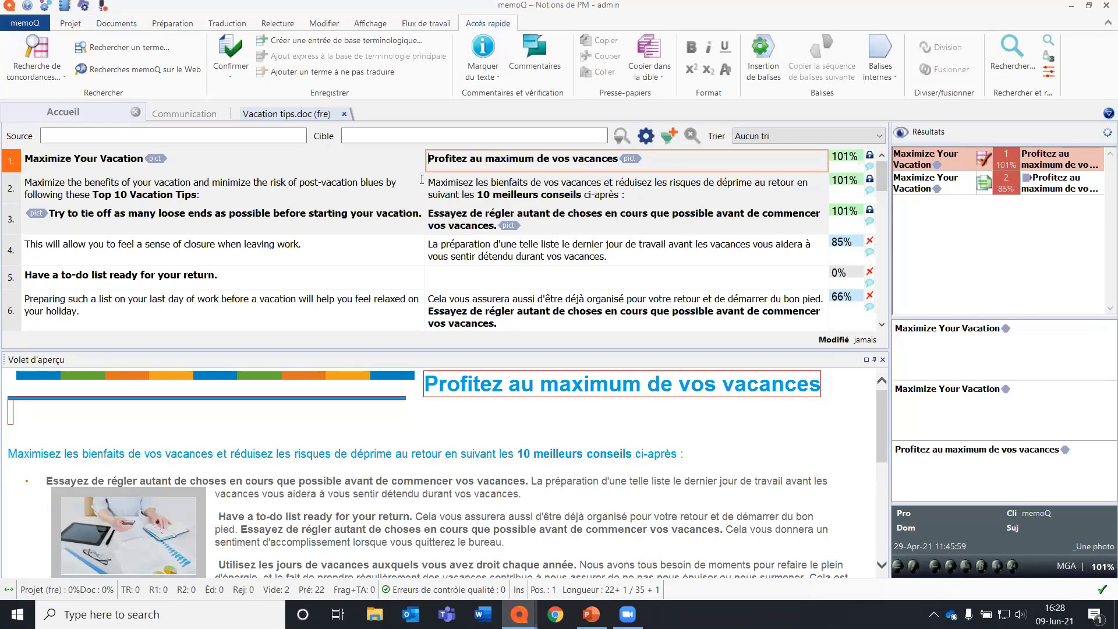
# Open the French Texte dans une autre langue.docx from the project's document list to check its pretranslation.
pyautogui.click(63, 111)
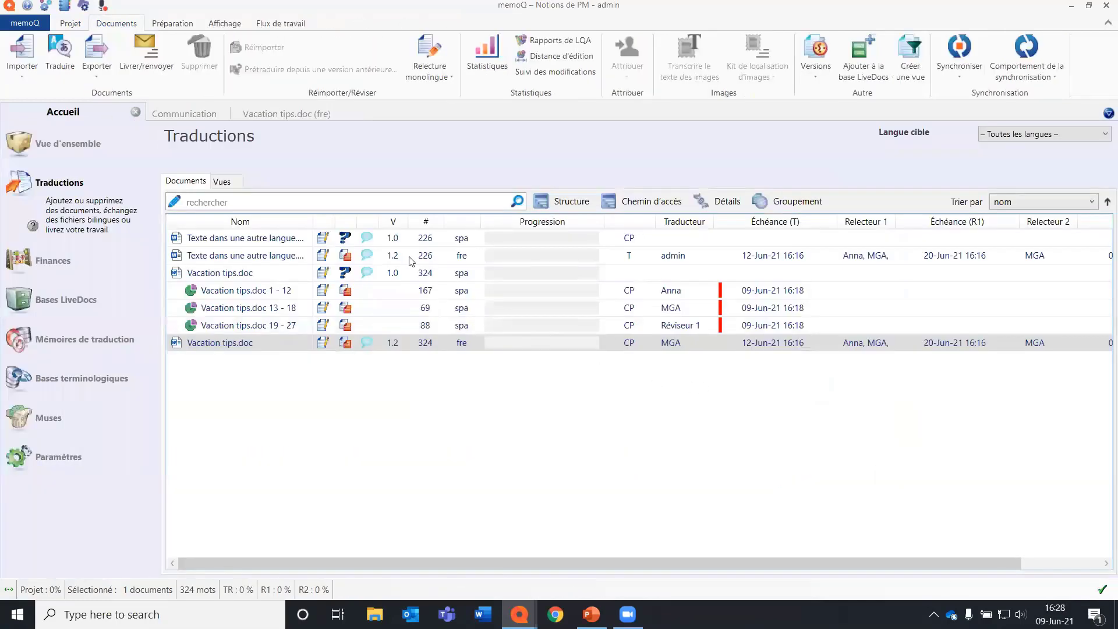
pyautogui.click(291, 258)
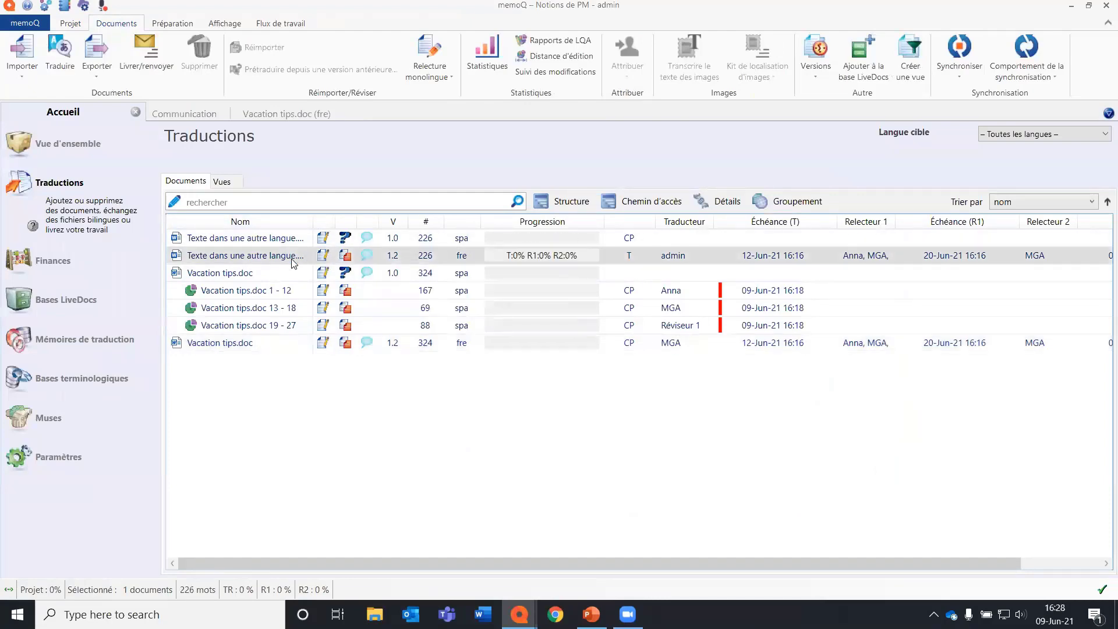
pyautogui.doubleClick(291, 258)
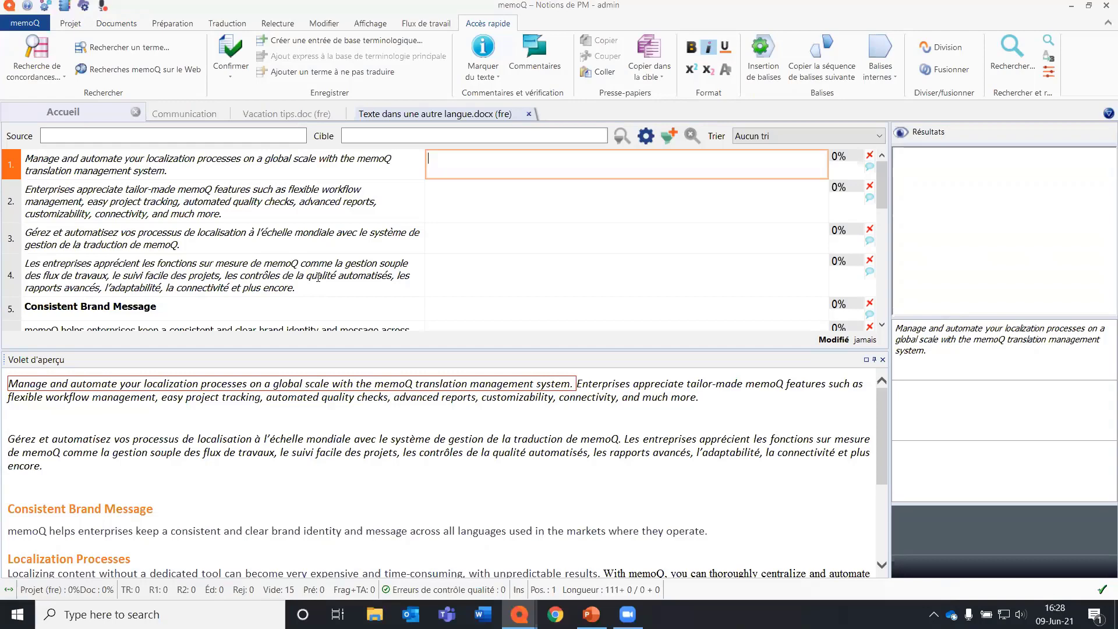
# Lock the segments in a different language in the active Texte dans une autre langue.docx, copying their source into the target.
pyautogui.click(176, 24)
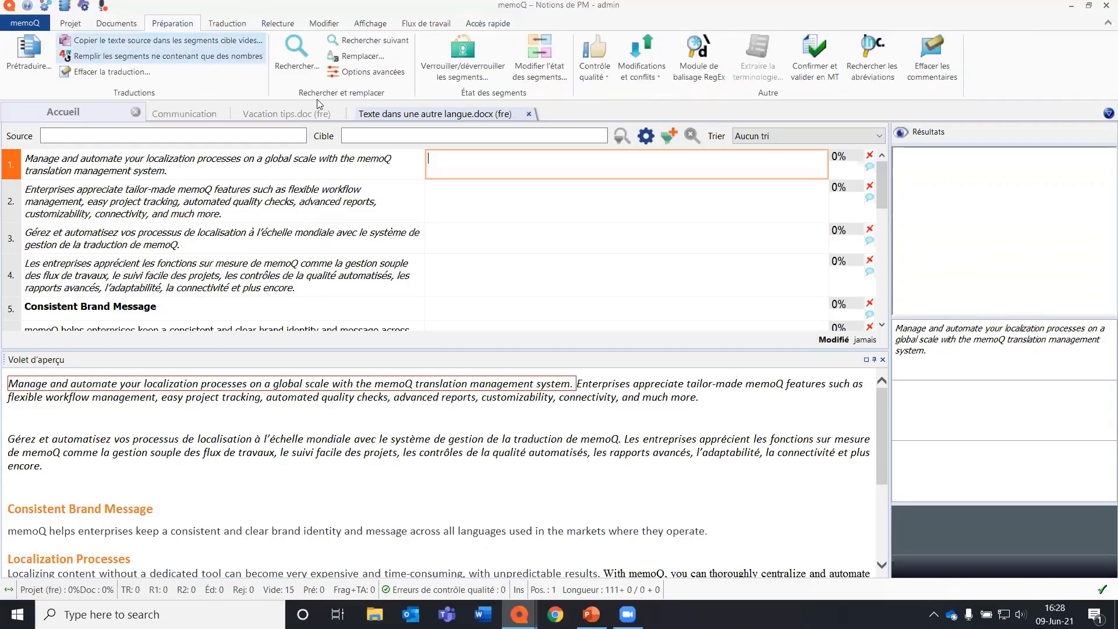
pyautogui.click(447, 77)
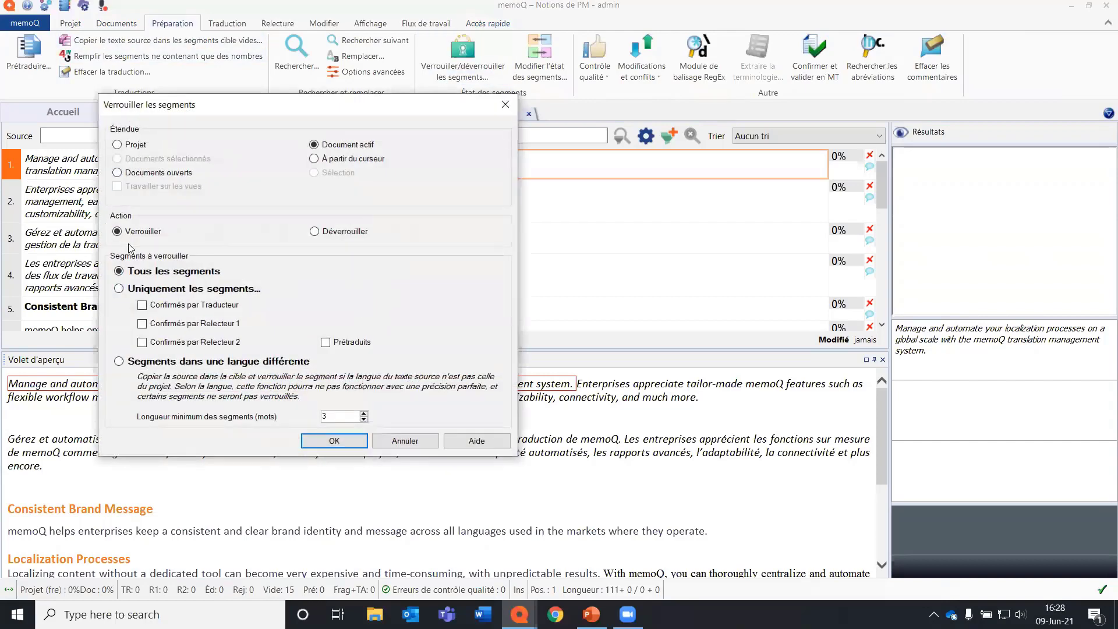
pyautogui.click(119, 362)
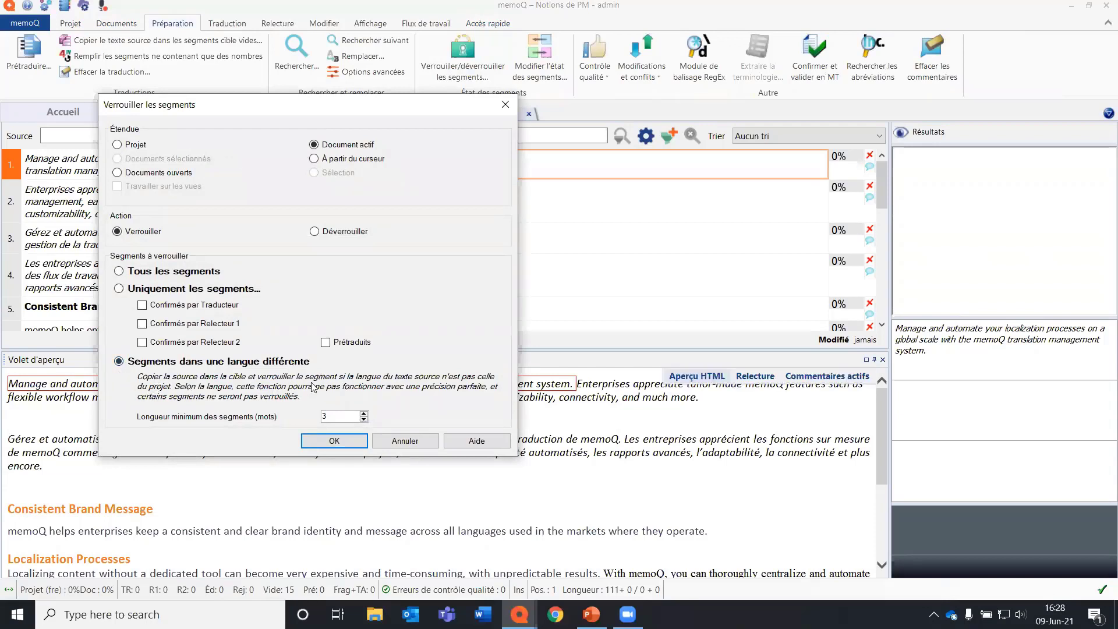
pyautogui.click(364, 413)
pyautogui.click(341, 440)
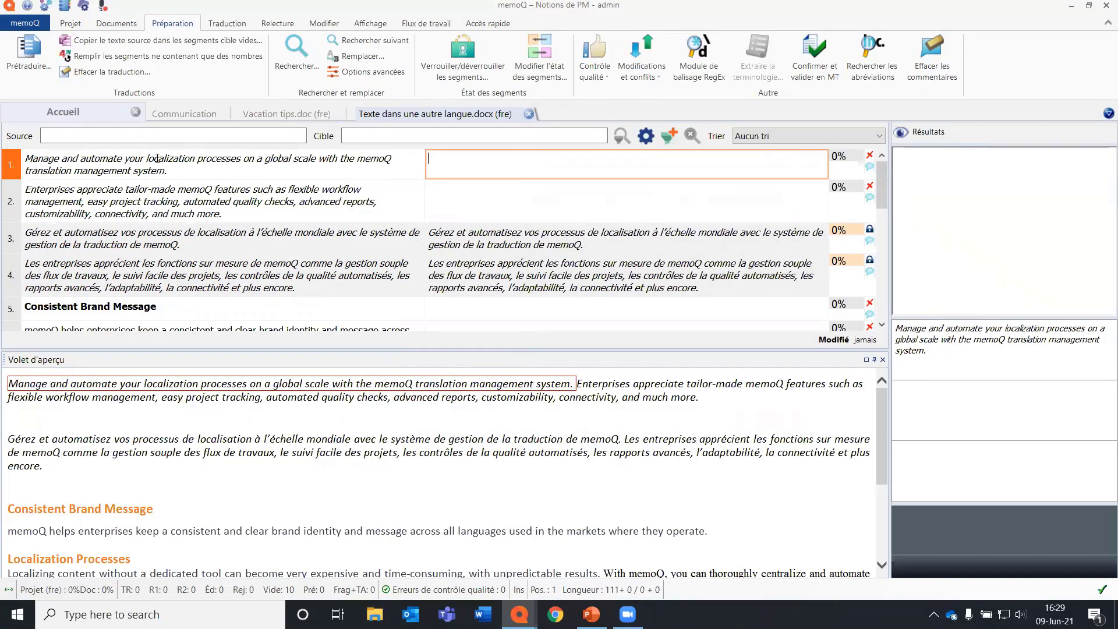
# Open the Notions de PM online project for management and launch it with the distribution file attached.
pyautogui.click(76, 23)
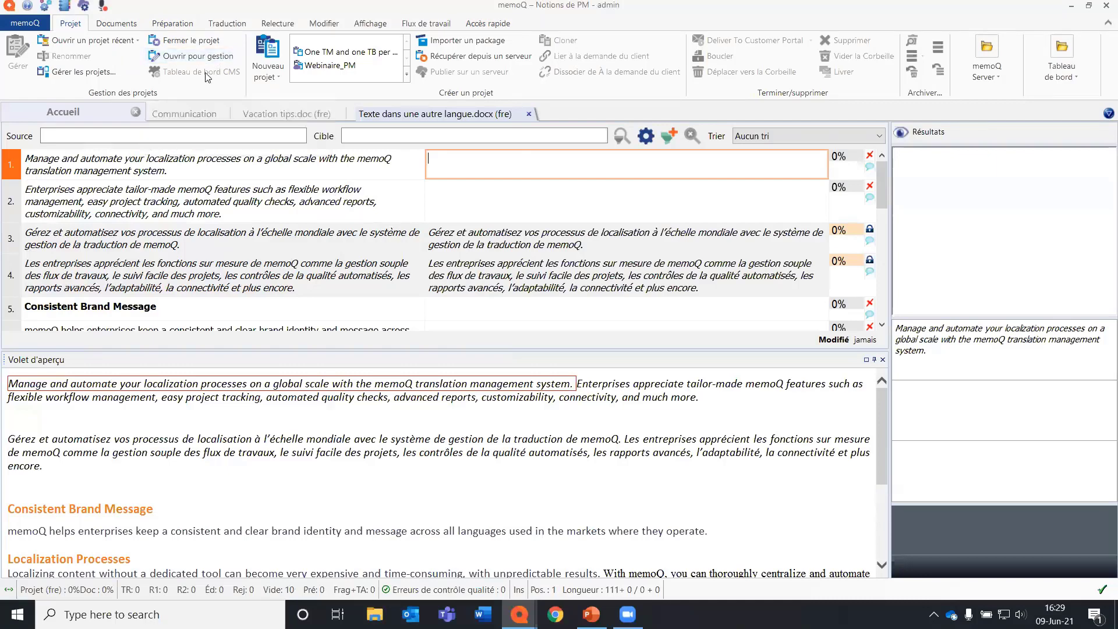
pyautogui.click(79, 72)
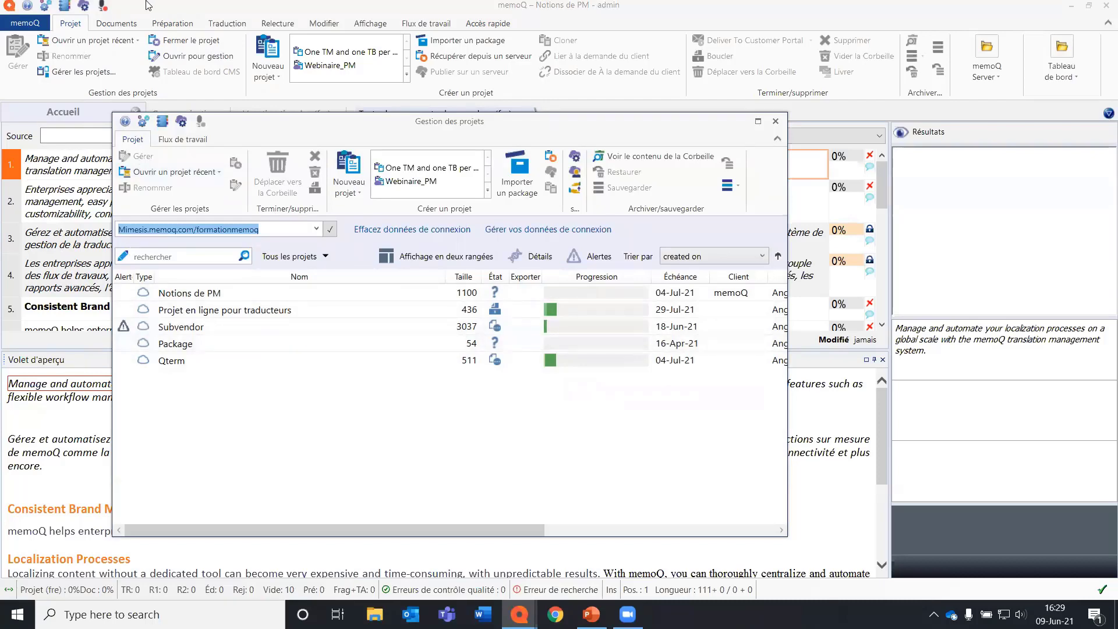
pyautogui.press('Escape')
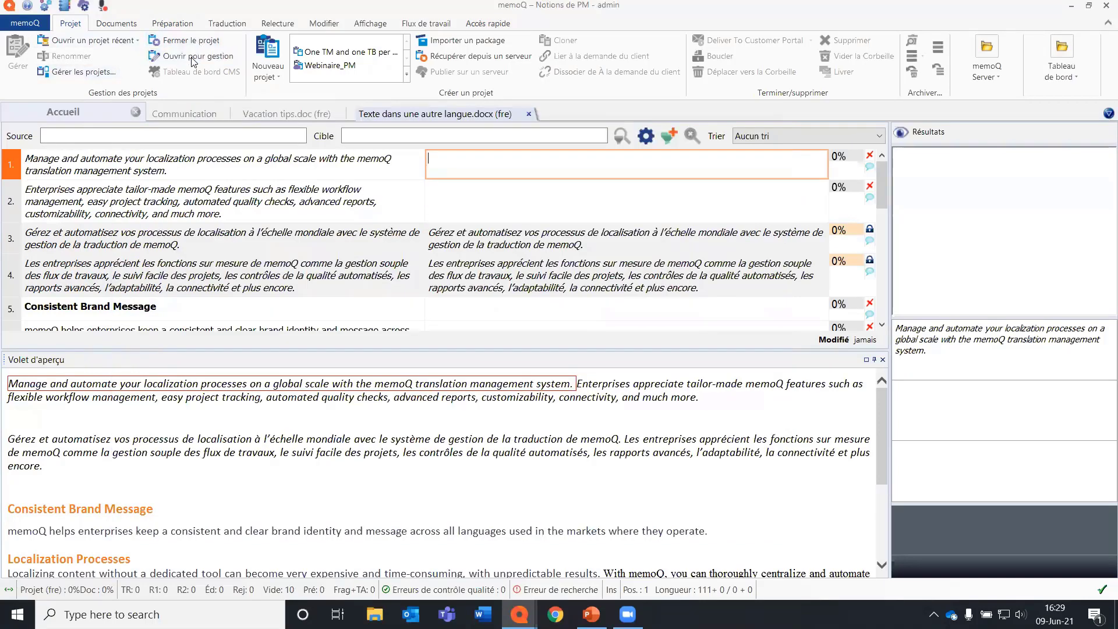
pyautogui.click(192, 59)
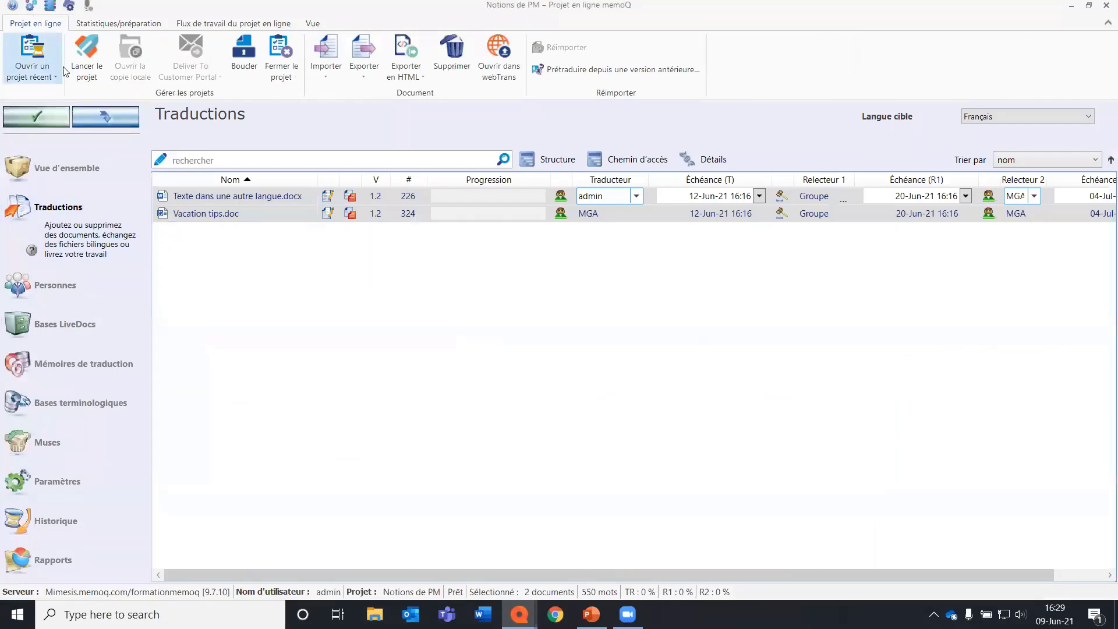
pyautogui.click(95, 52)
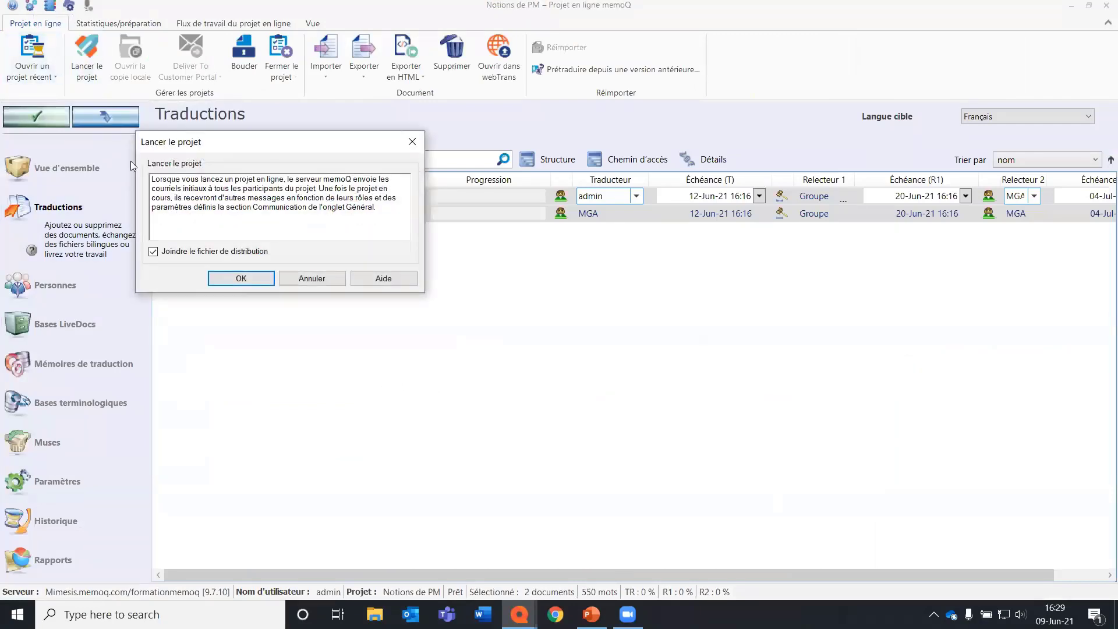
pyautogui.click(241, 279)
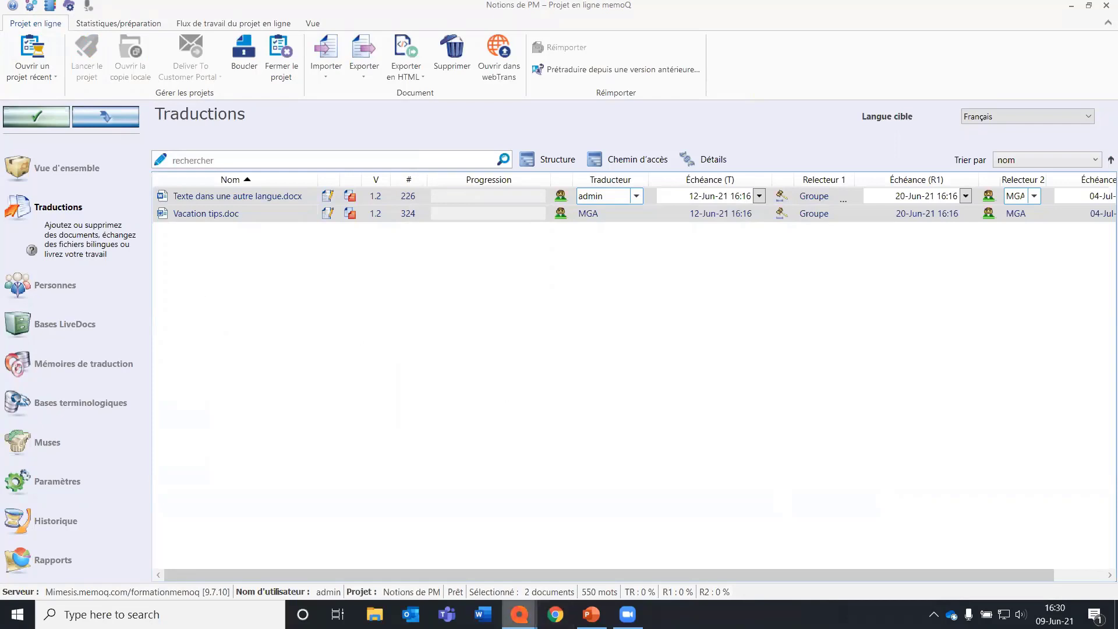
# Run quality control on the active document of the local copy and mark the first segment 8 warning as ignored.
pyautogui.moveTo(520, 615)
pyautogui.click(423, 540)
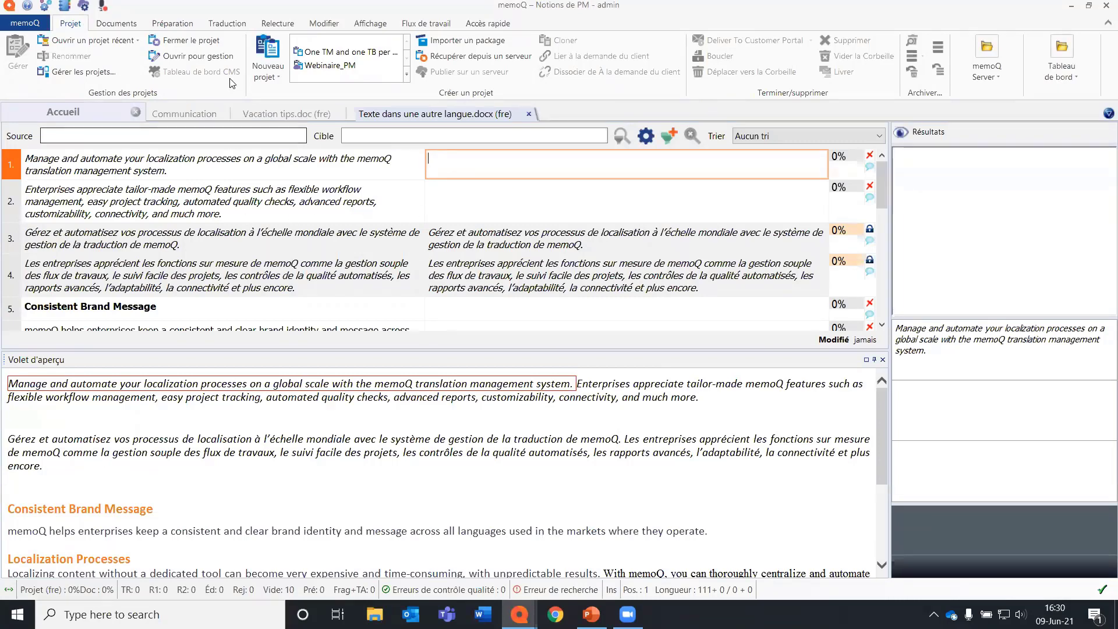
pyautogui.click(290, 26)
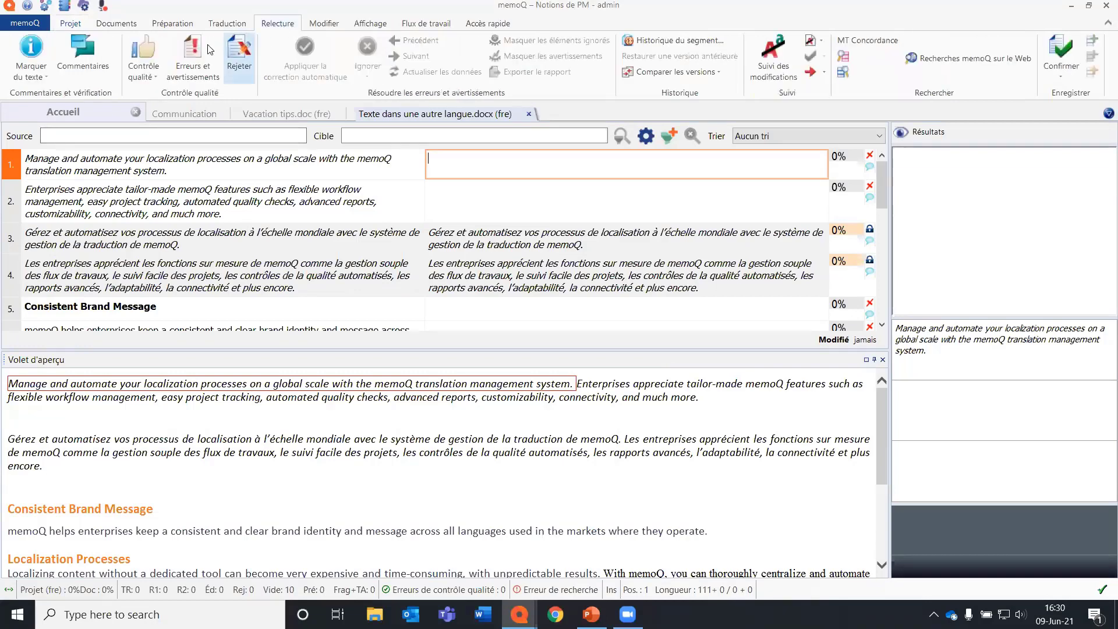
pyautogui.click(156, 50)
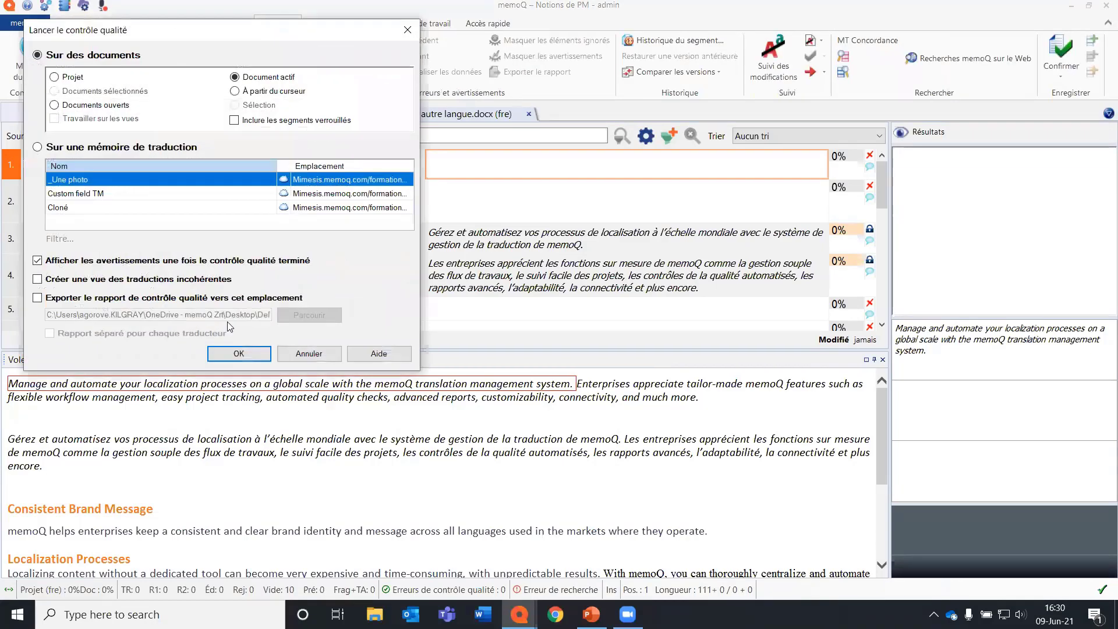
pyautogui.click(68, 77)
pyautogui.click(265, 77)
pyautogui.click(240, 354)
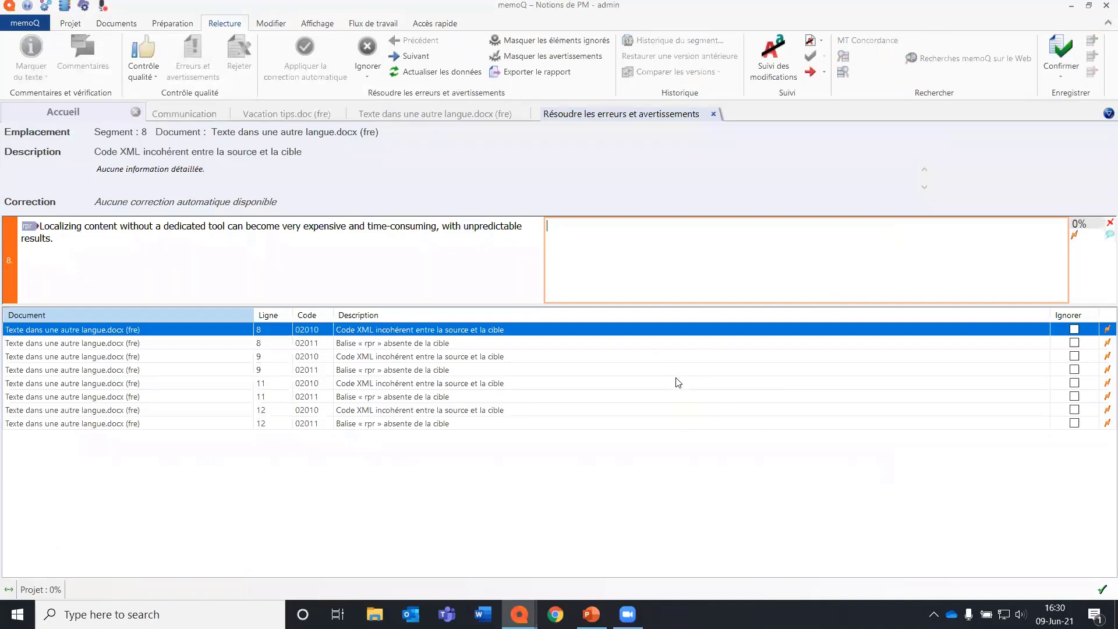
pyautogui.click(1074, 329)
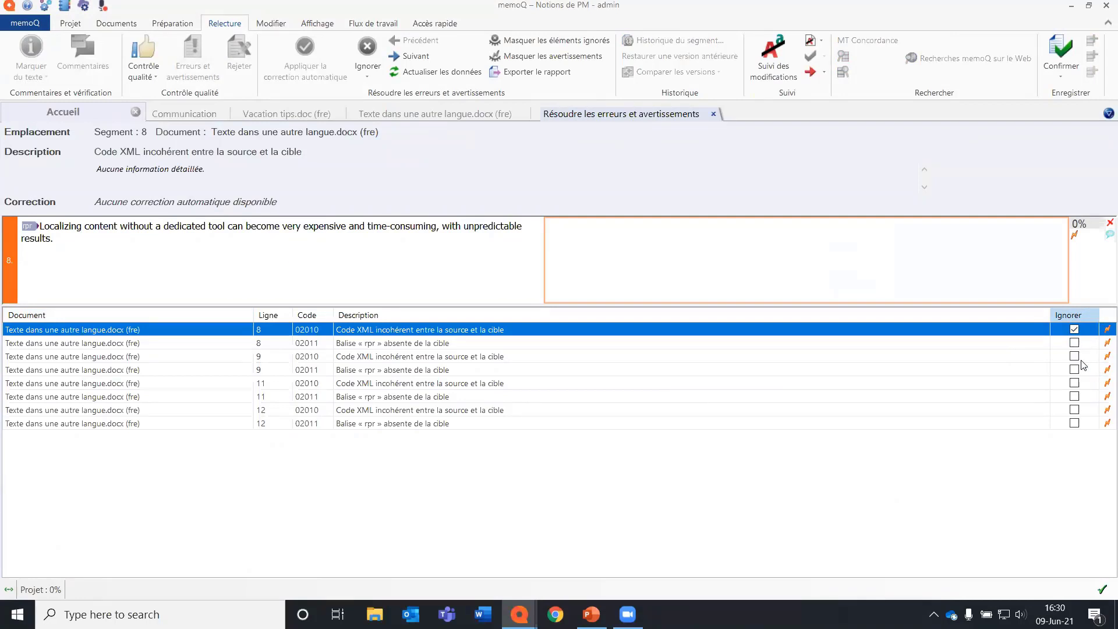
pyautogui.click(959, 343)
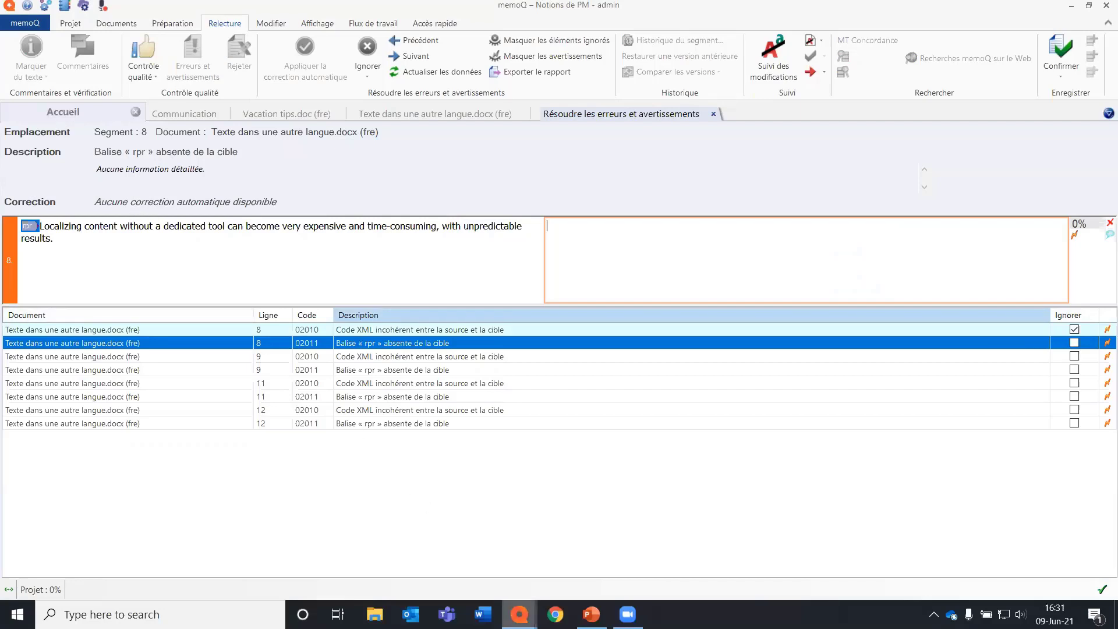
# Refresh the online project's document list, review the commands available for its documents, and close the project window.
pyautogui.moveTo(518, 614)
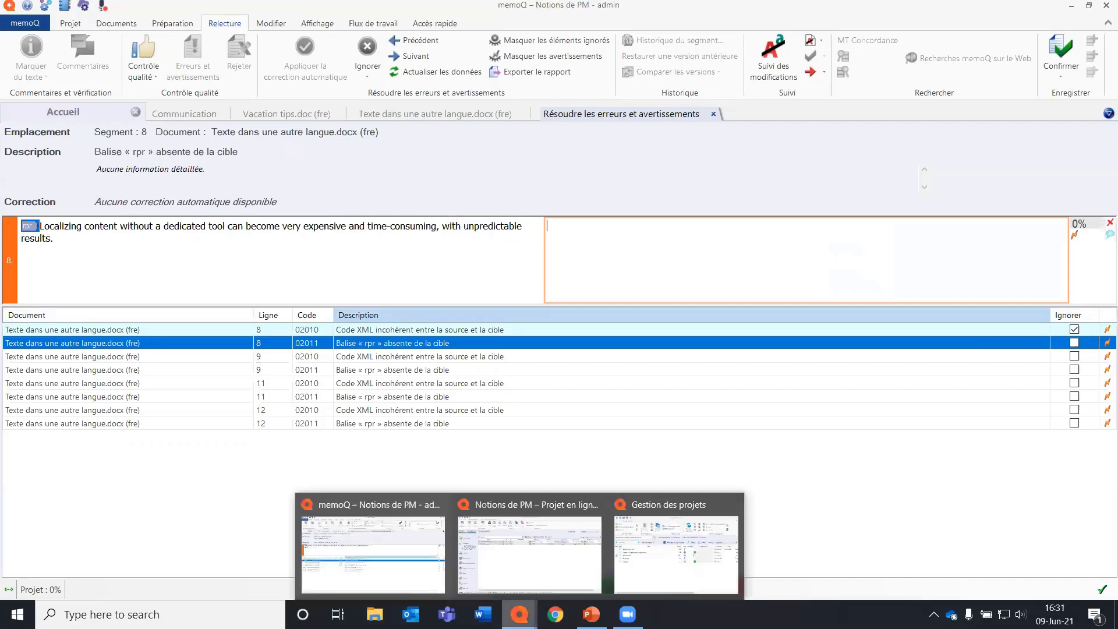
pyautogui.click(659, 534)
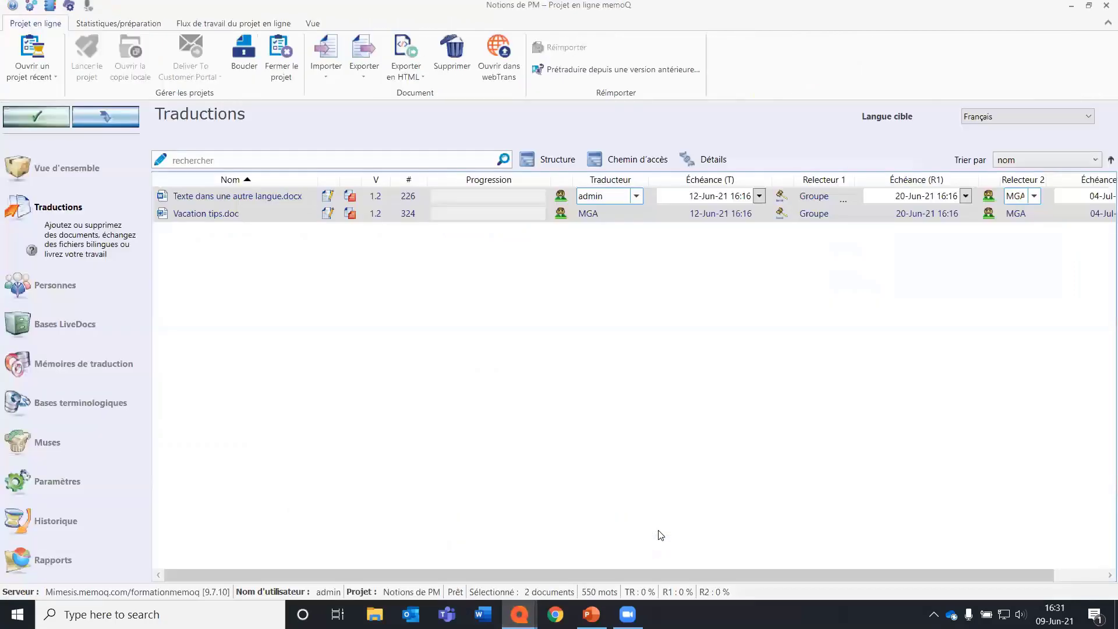
pyautogui.click(110, 114)
pyautogui.rightClick(270, 213)
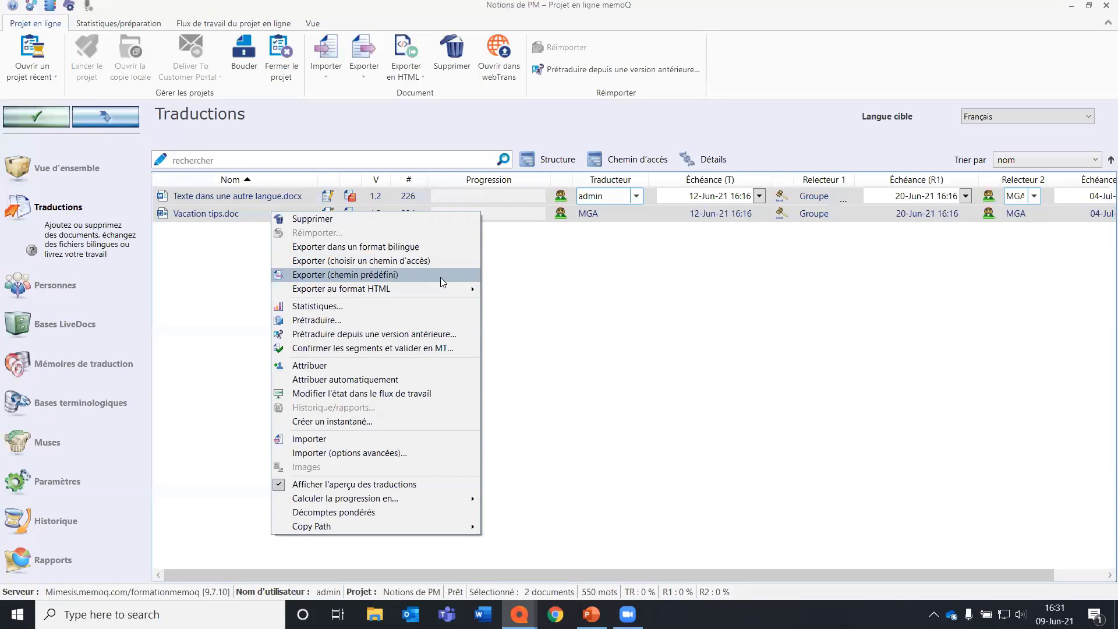
pyautogui.click(668, 329)
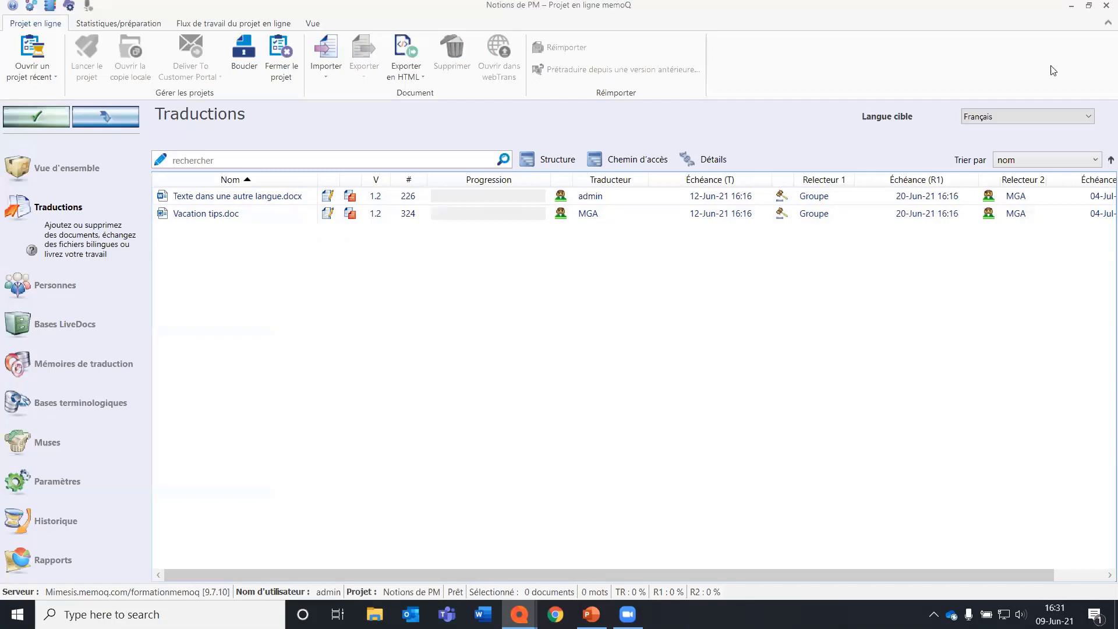
pyautogui.click(1102, 4)
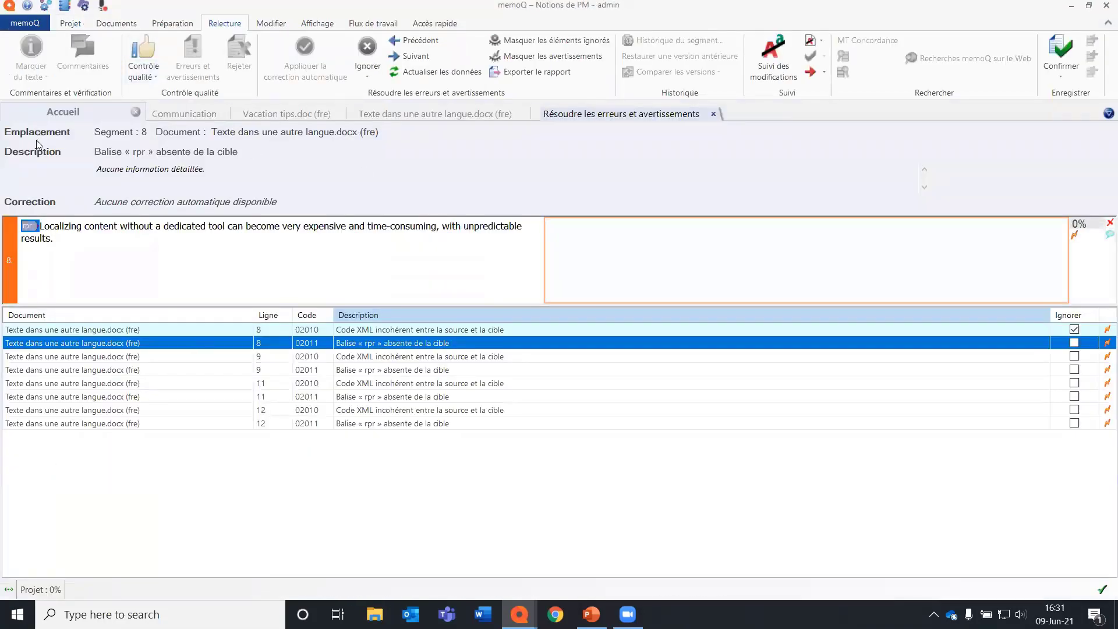
# Create a project template named NOm on the server from the resource console.
pyautogui.click(66, 9)
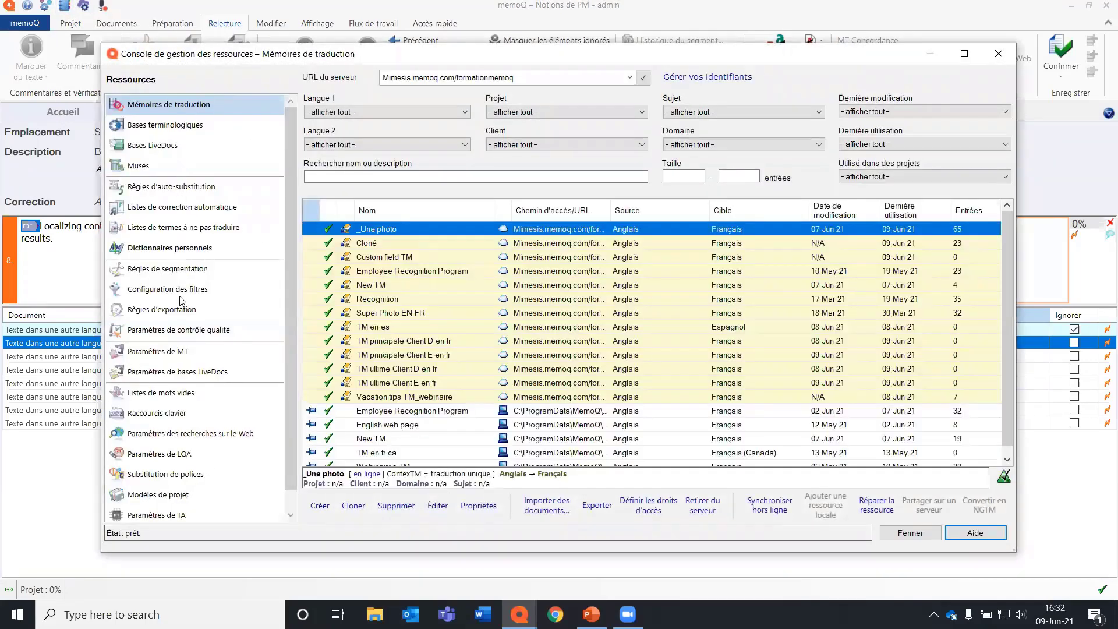
pyautogui.click(183, 496)
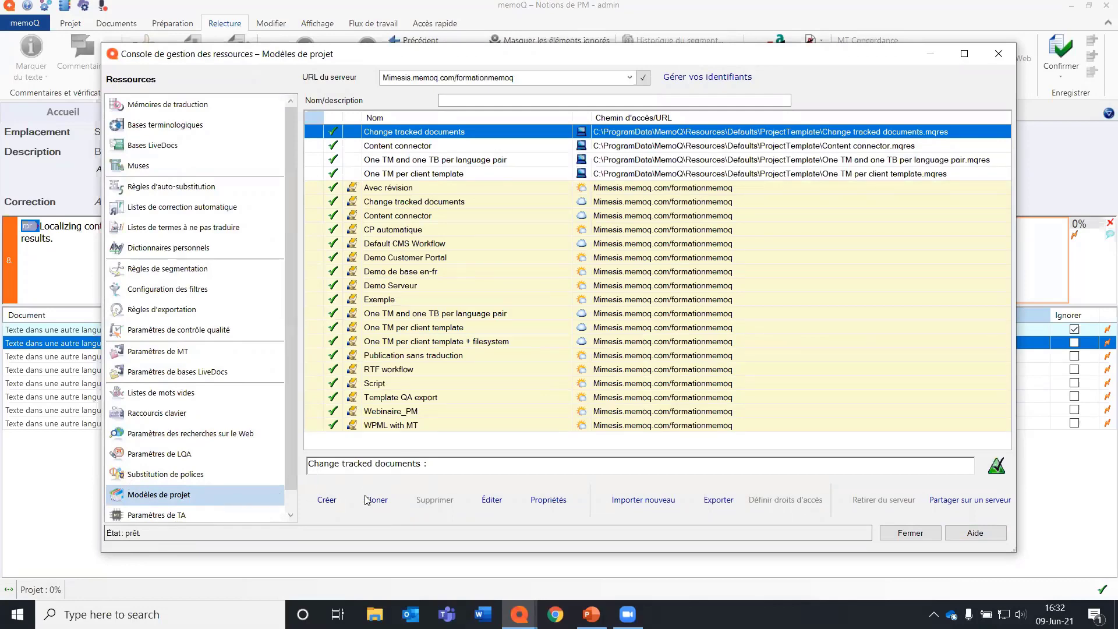
pyautogui.click(326, 500)
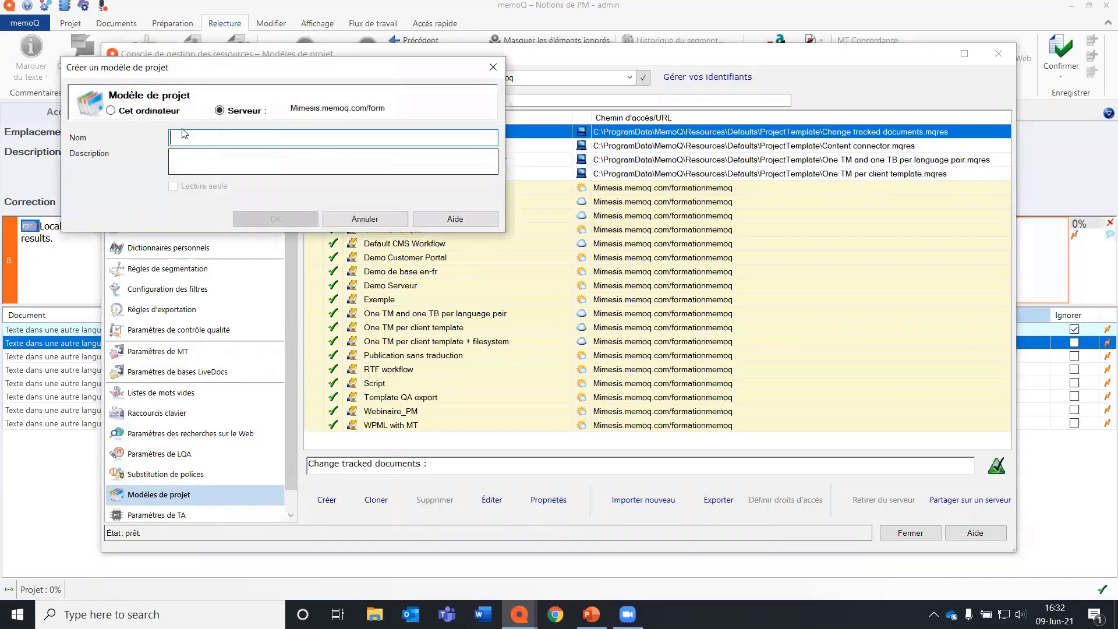
pyautogui.write('NOm')
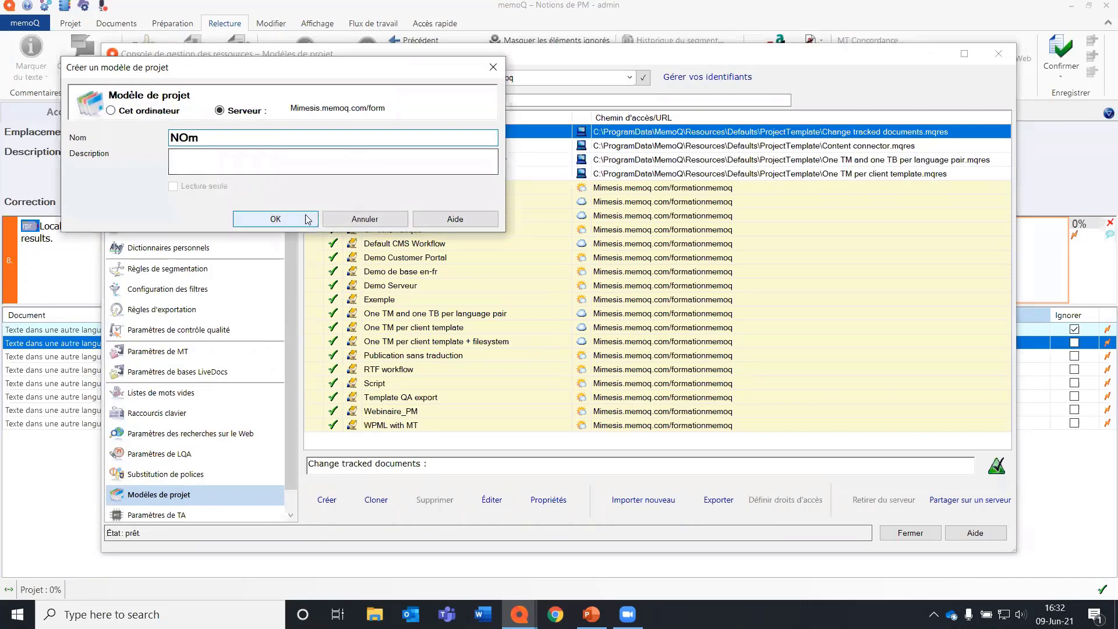
pyautogui.click(307, 219)
# Open the Webinaire_PM project template and review its project name placeholders and predefined Client values.
pyautogui.click(406, 440)
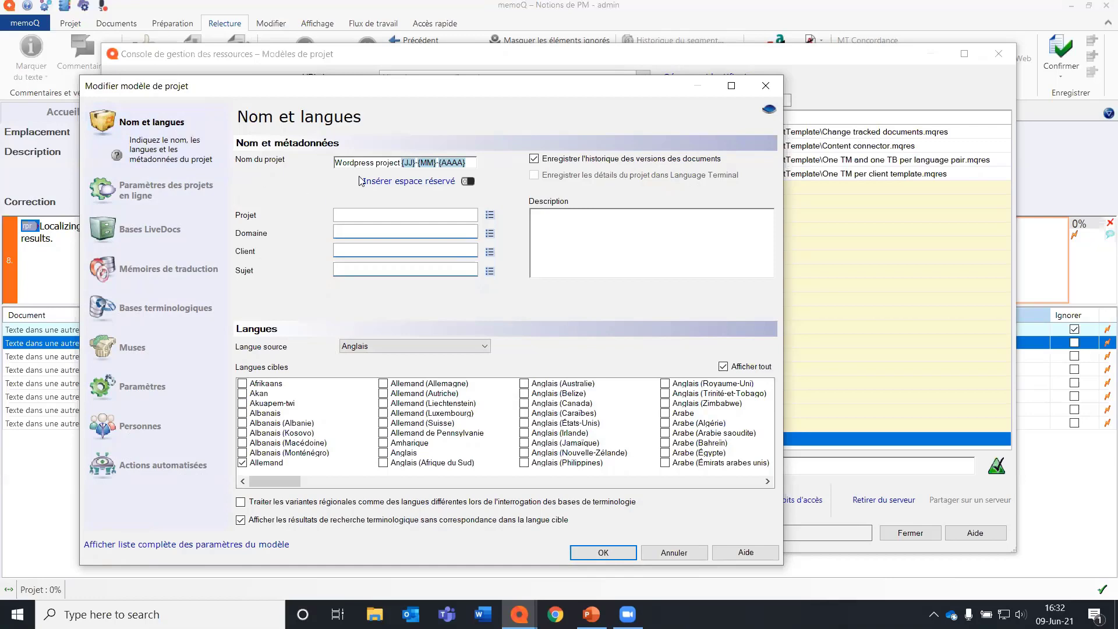
pyautogui.click(674, 553)
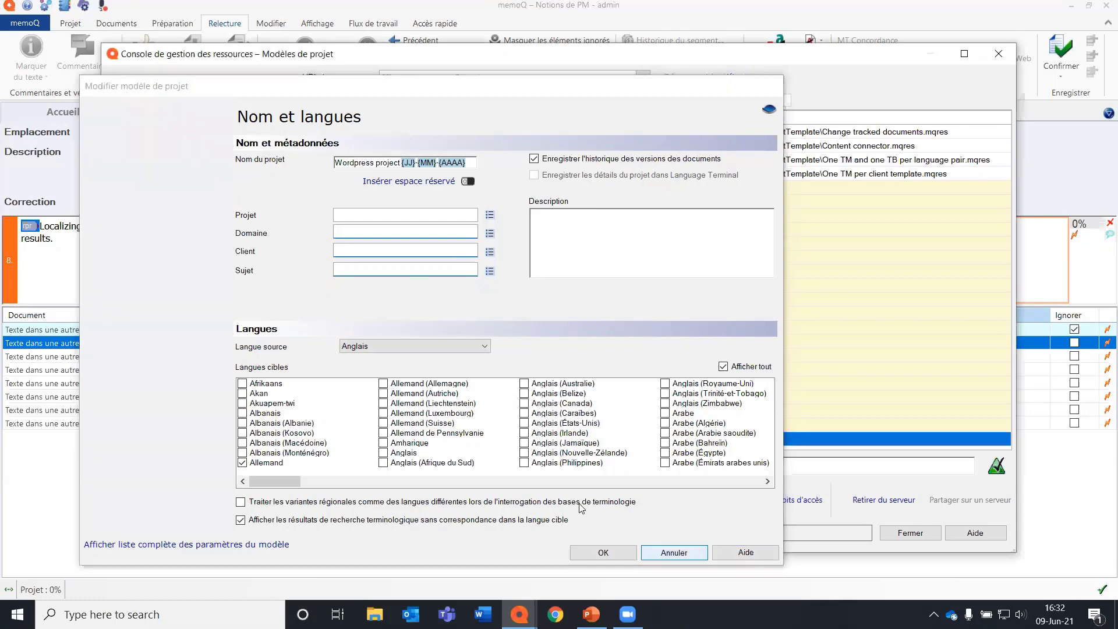
pyautogui.doubleClick(399, 426)
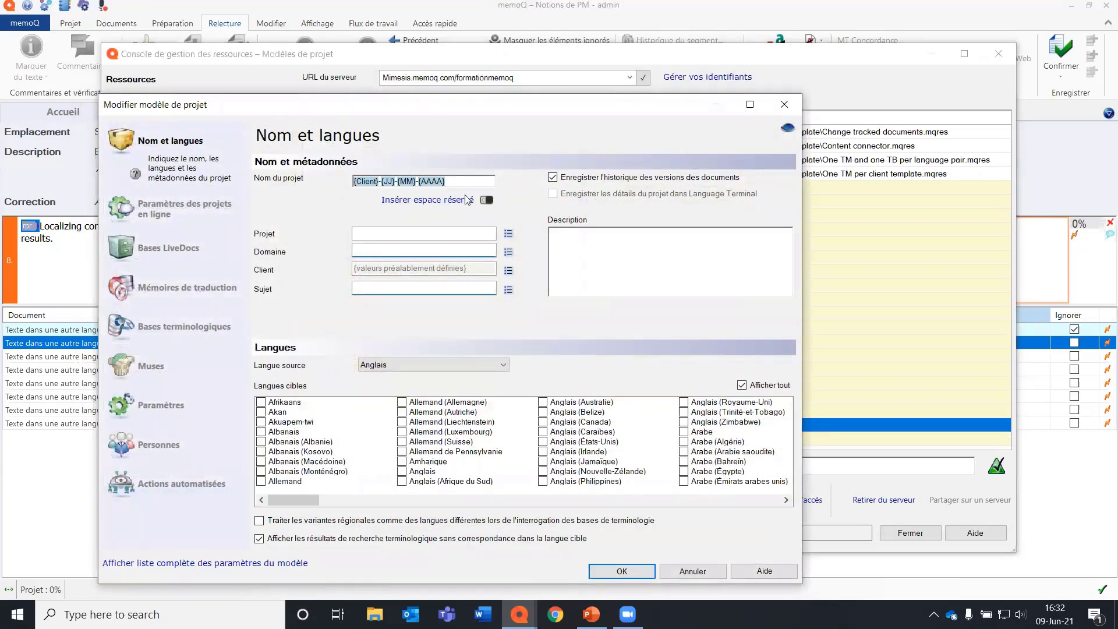
pyautogui.click(437, 208)
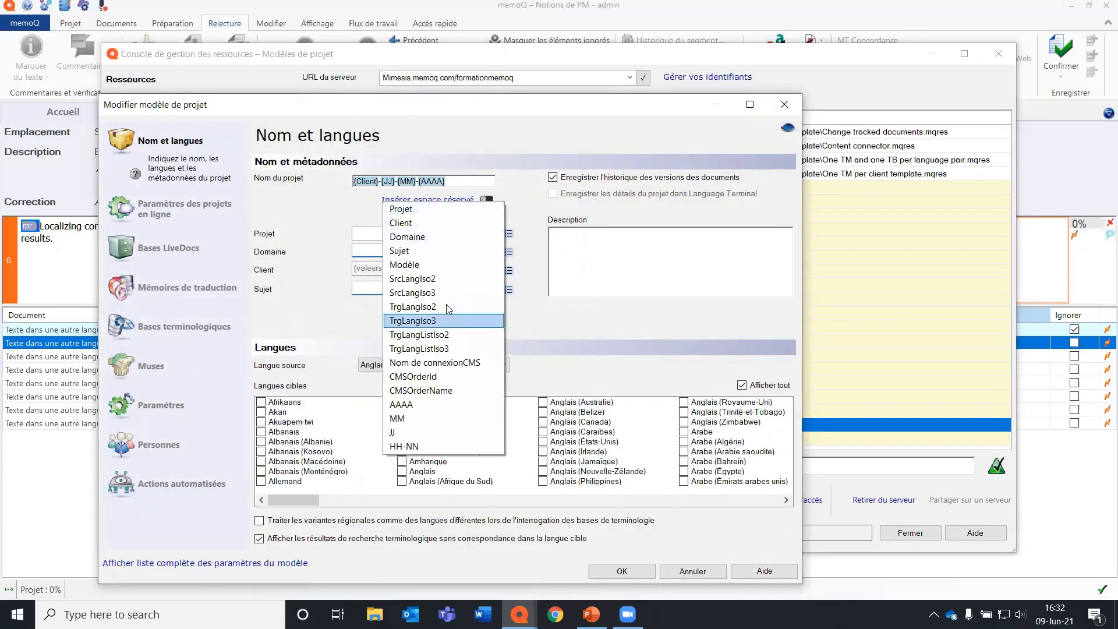
pyautogui.click(331, 209)
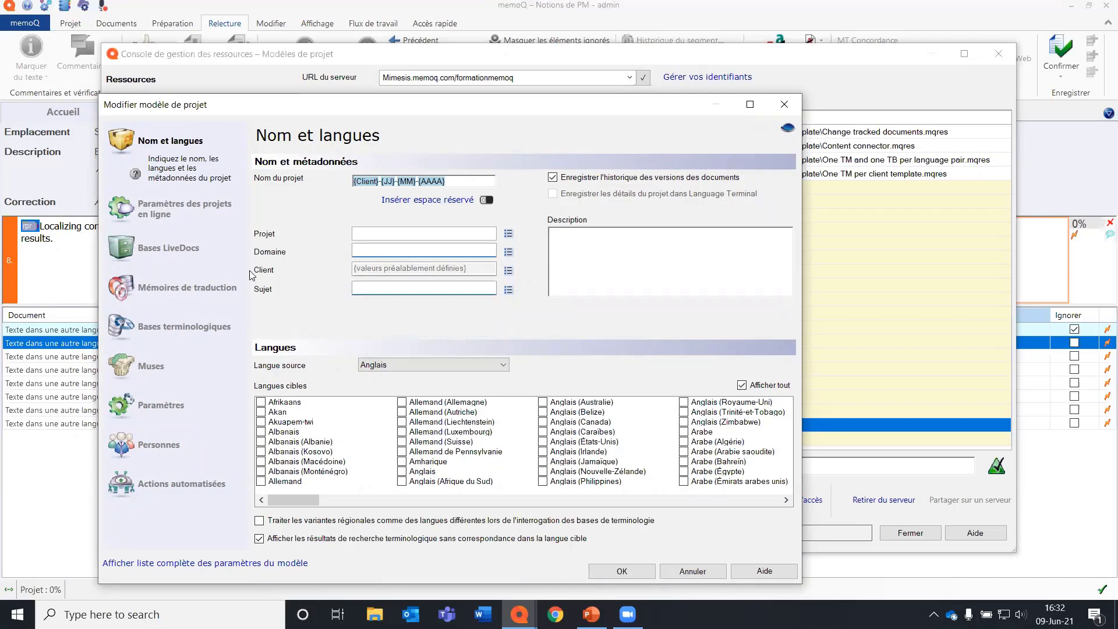
pyautogui.click(509, 271)
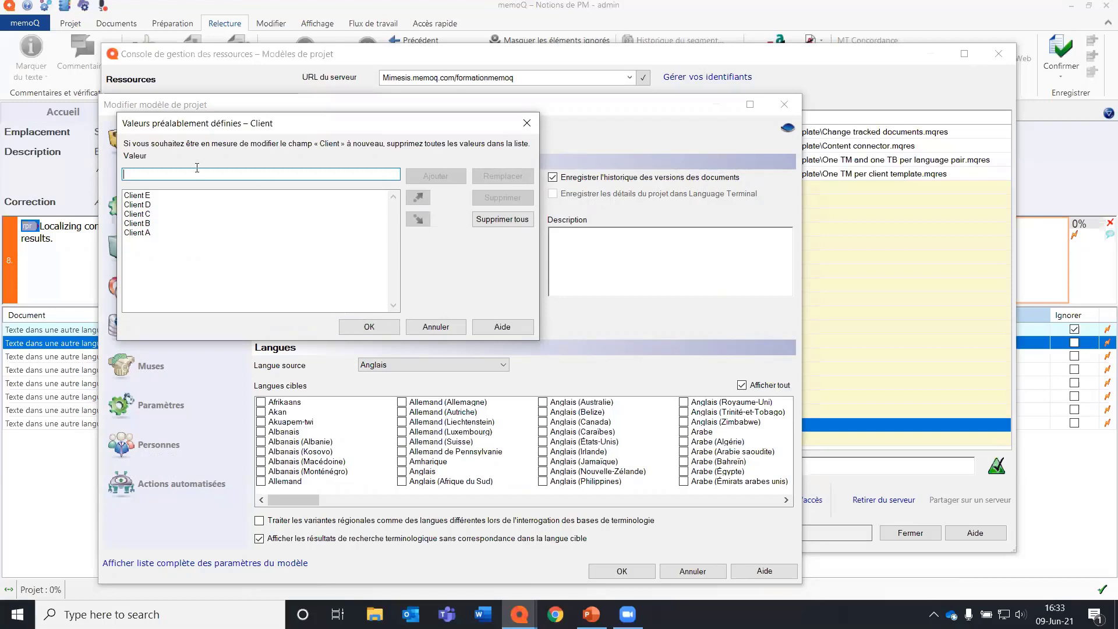
pyautogui.click(369, 326)
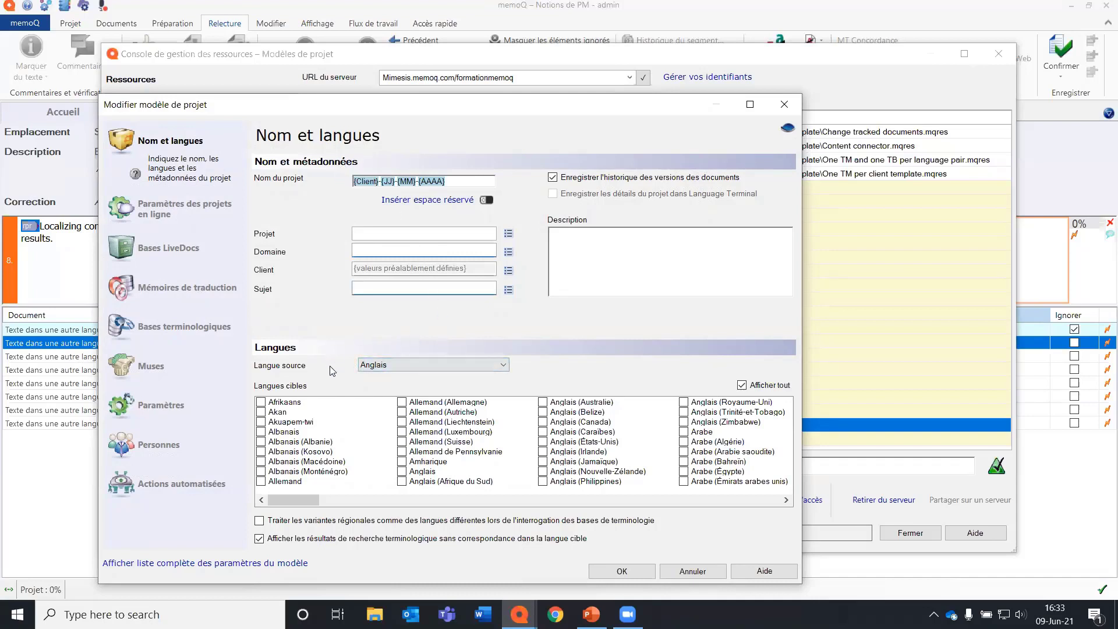
# Limit the language list to frequently used languages, then set Anglais as the source language and Espagnol and Français as target languages.
pyautogui.click(741, 385)
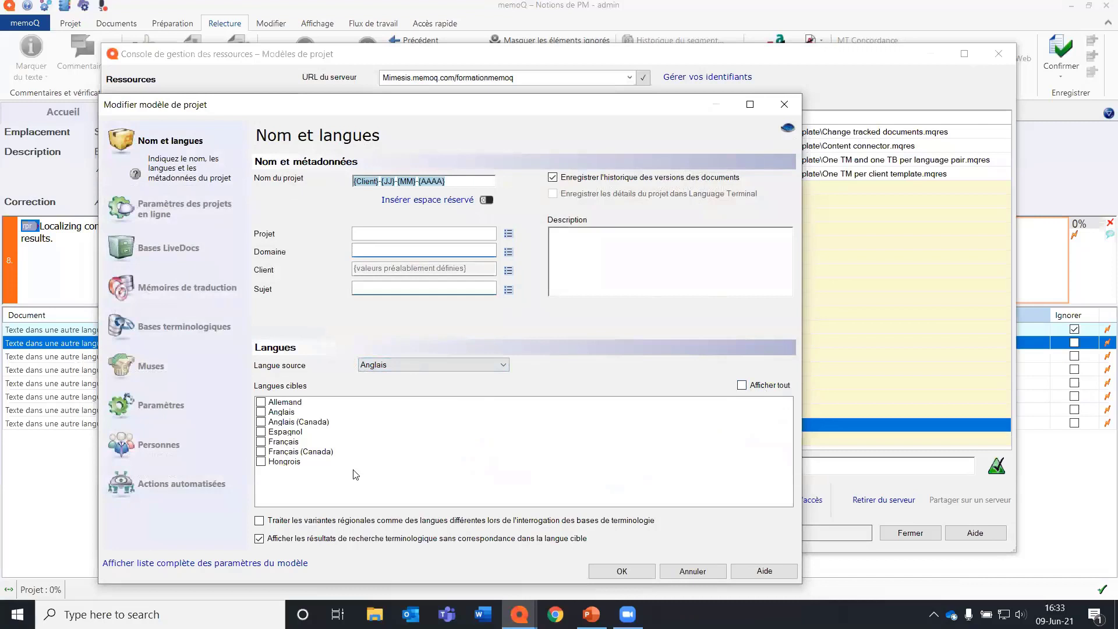
pyautogui.click(287, 413)
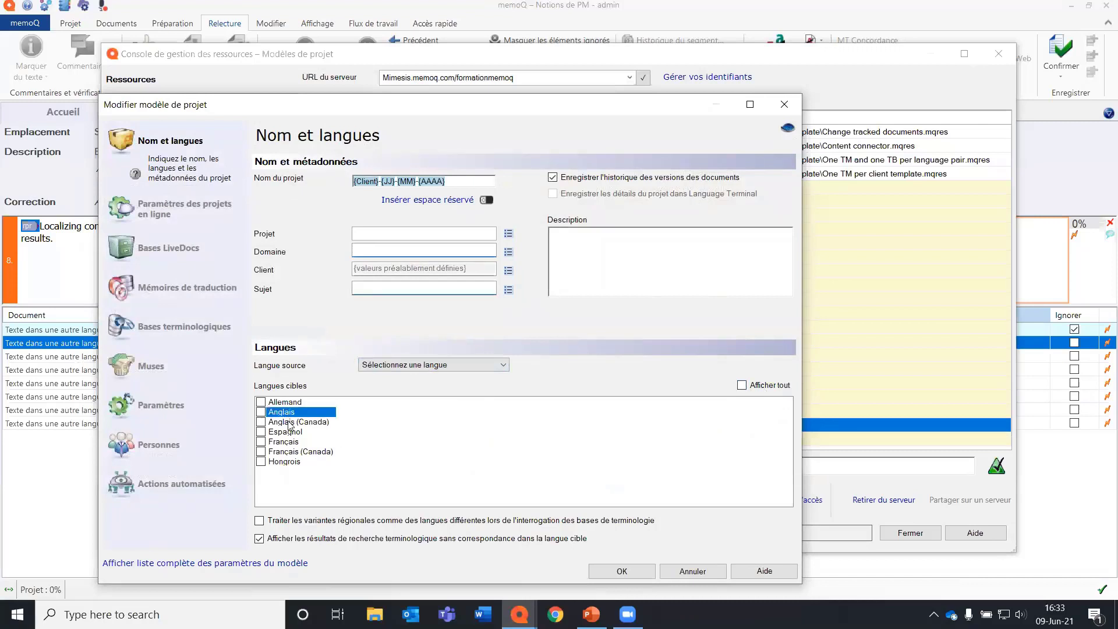
pyautogui.click(453, 364)
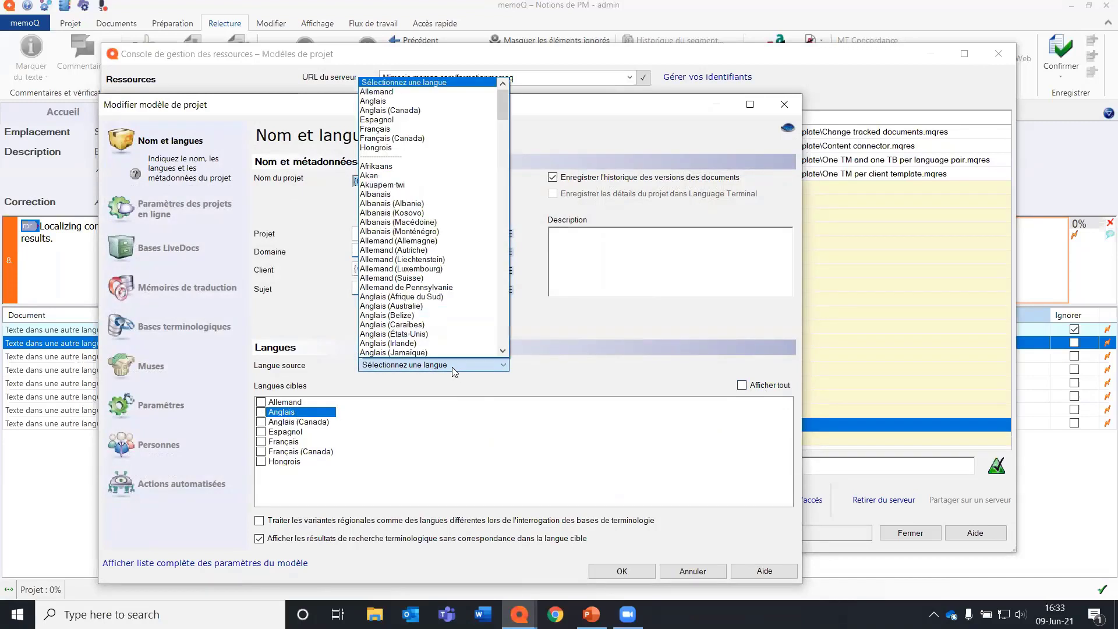
pyautogui.click(410, 101)
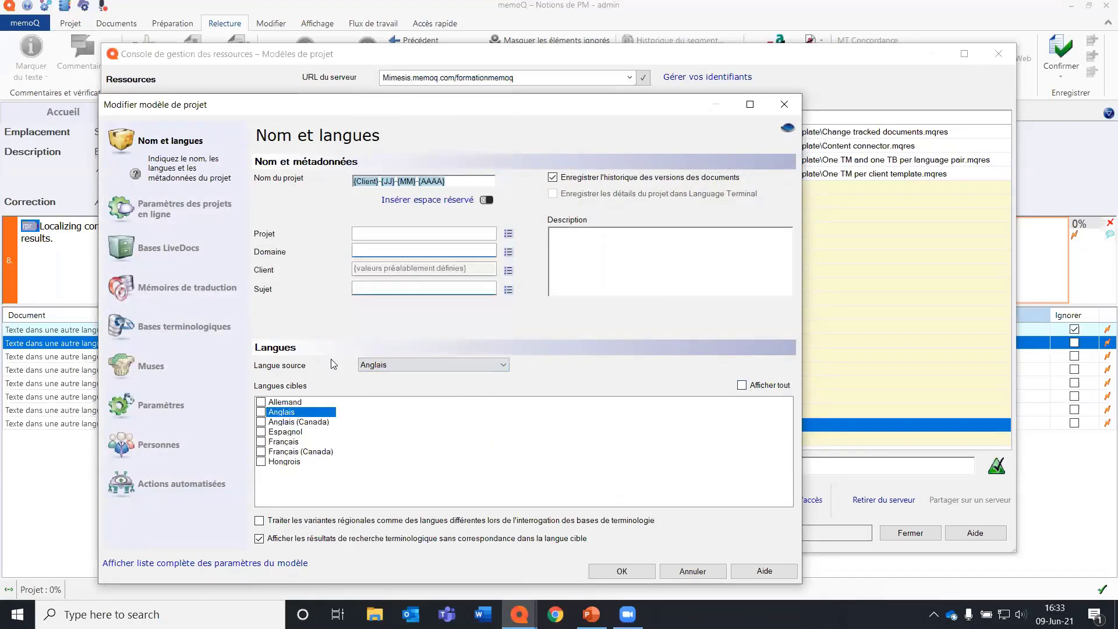
pyautogui.click(290, 434)
pyautogui.click(261, 432)
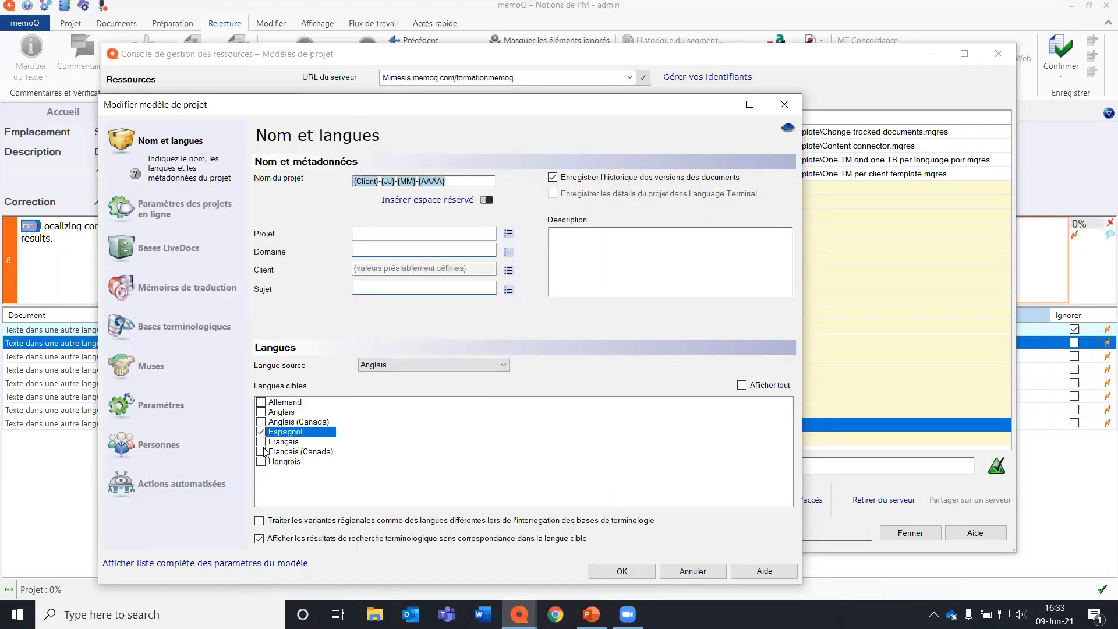
pyautogui.click(263, 442)
pyautogui.click(262, 442)
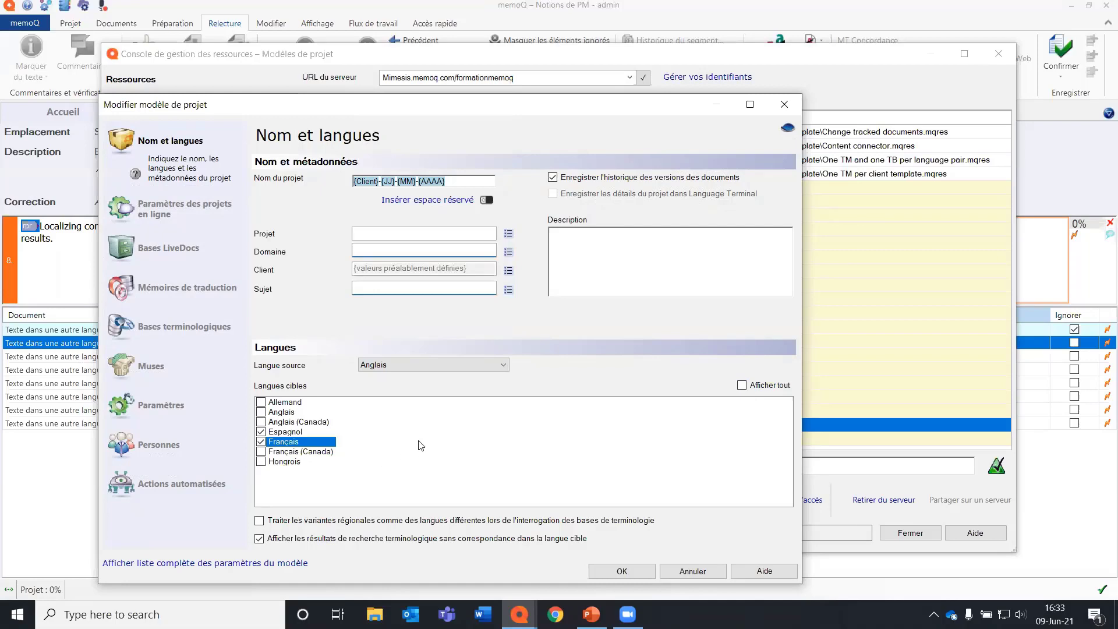
# Review the template's online project workflow and communication settings, including the notification category for fully confirmed segments.
pyautogui.click(171, 212)
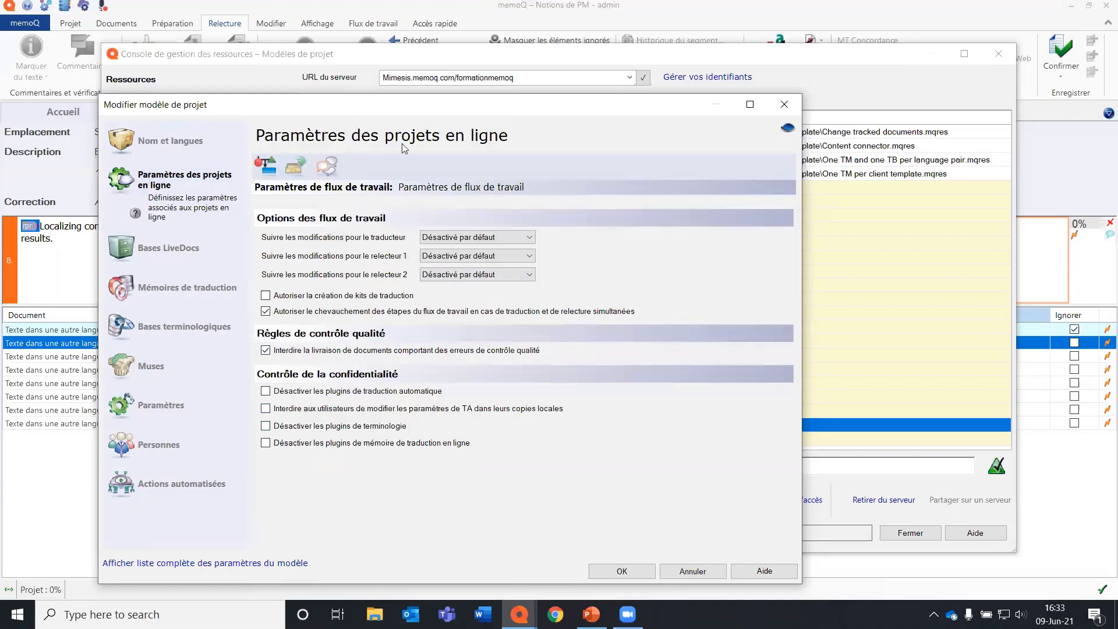
pyautogui.click(330, 168)
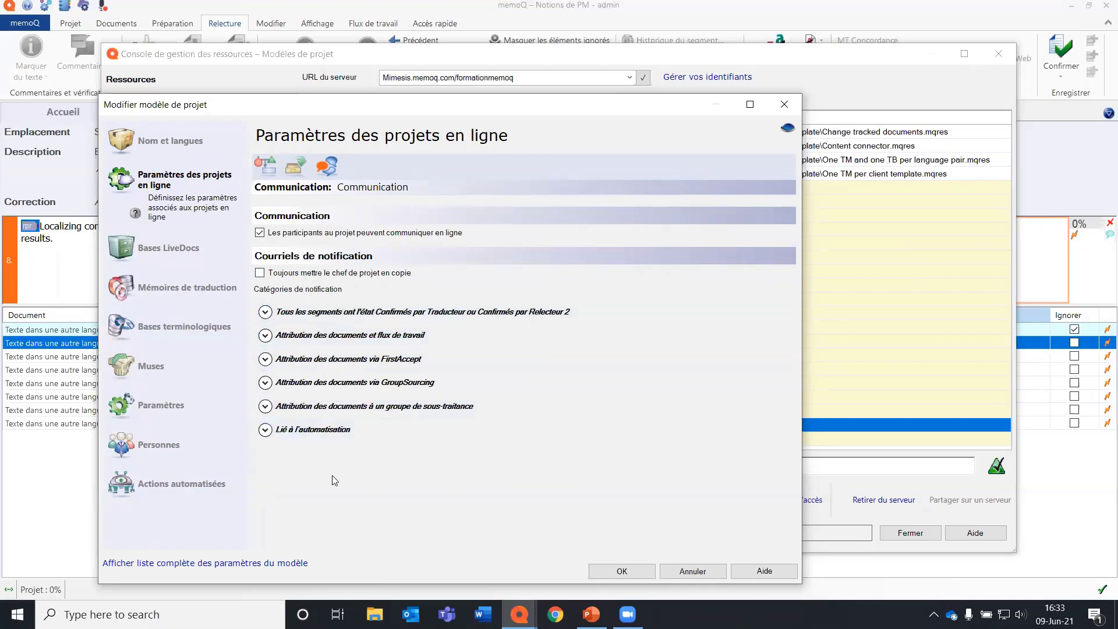
pyautogui.click(265, 311)
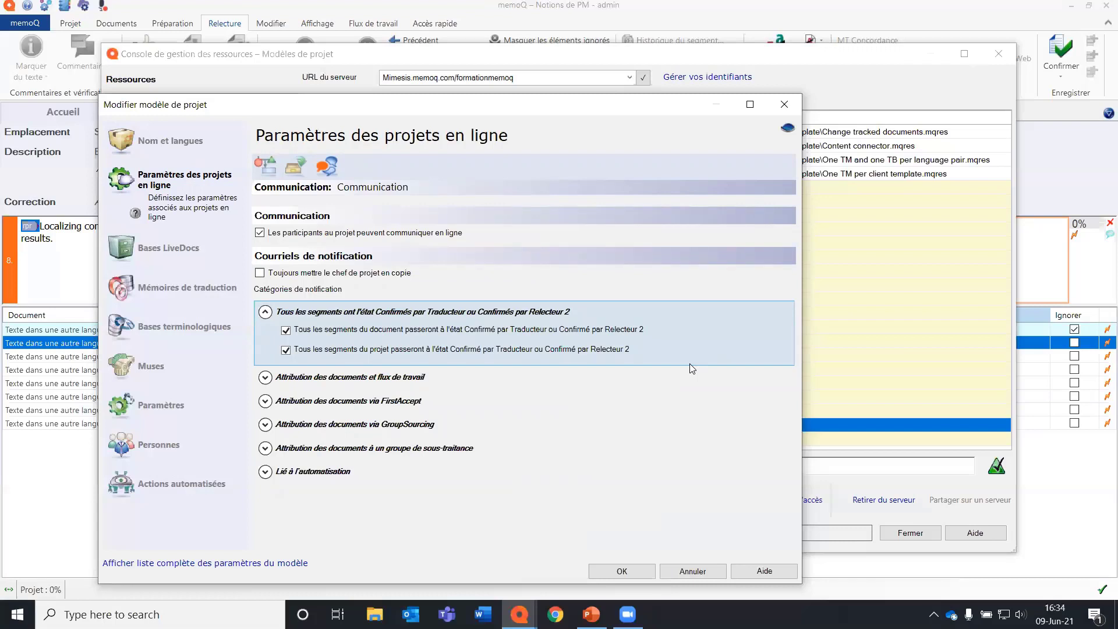
# Have LiveDocs corpora matching the Client and Domaine metadata added automatically, and include the LD corpus individually.
pyautogui.click(135, 249)
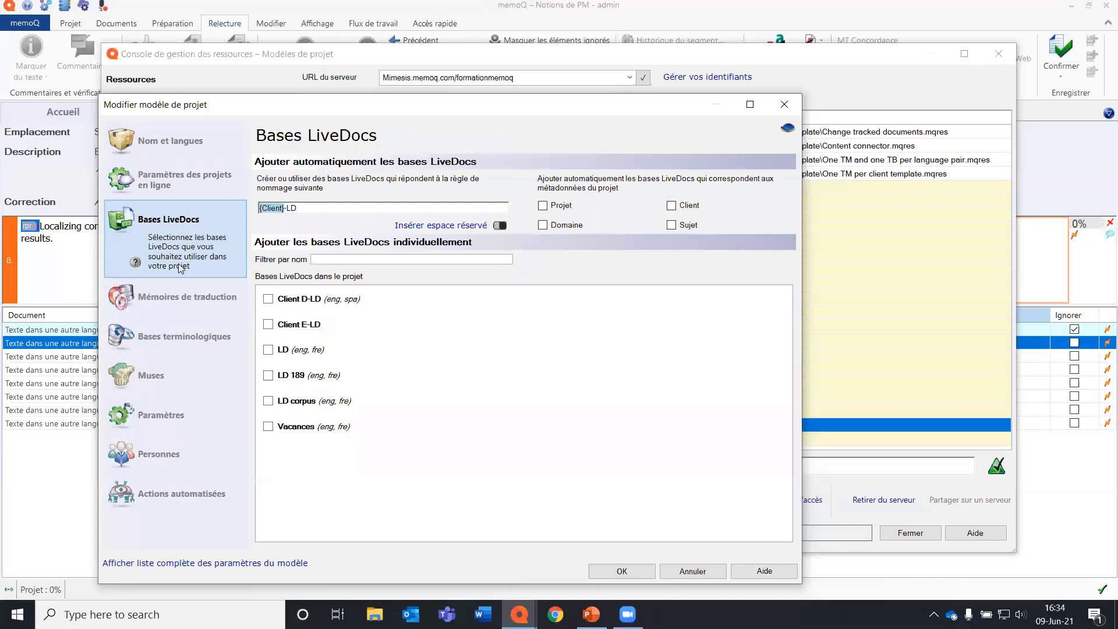
pyautogui.click(203, 335)
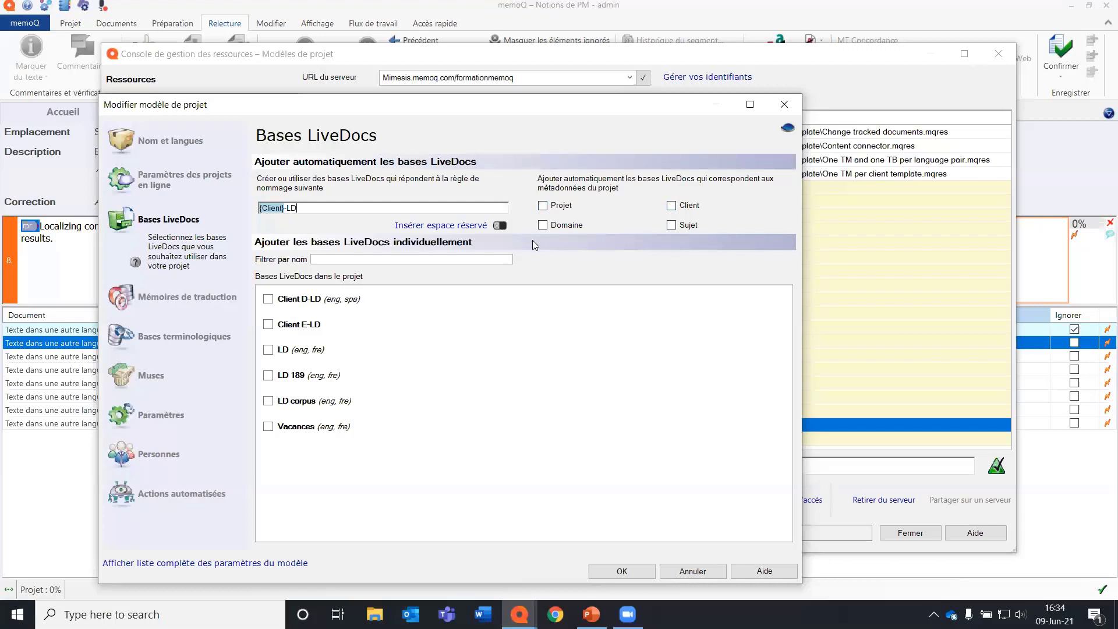
pyautogui.click(686, 207)
pyautogui.click(543, 225)
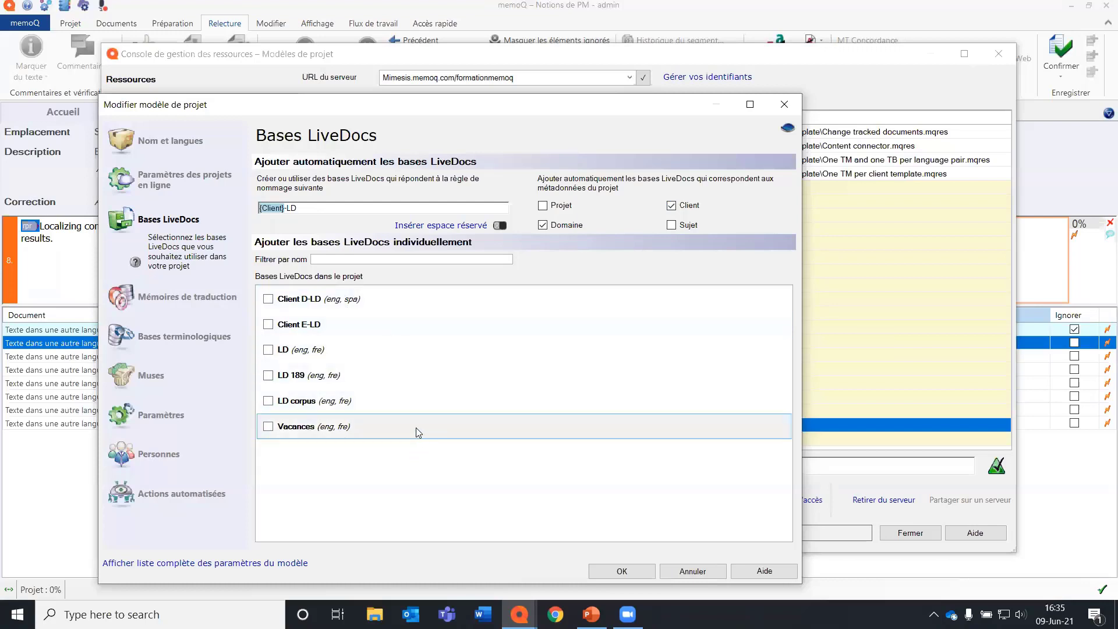
pyautogui.click(267, 349)
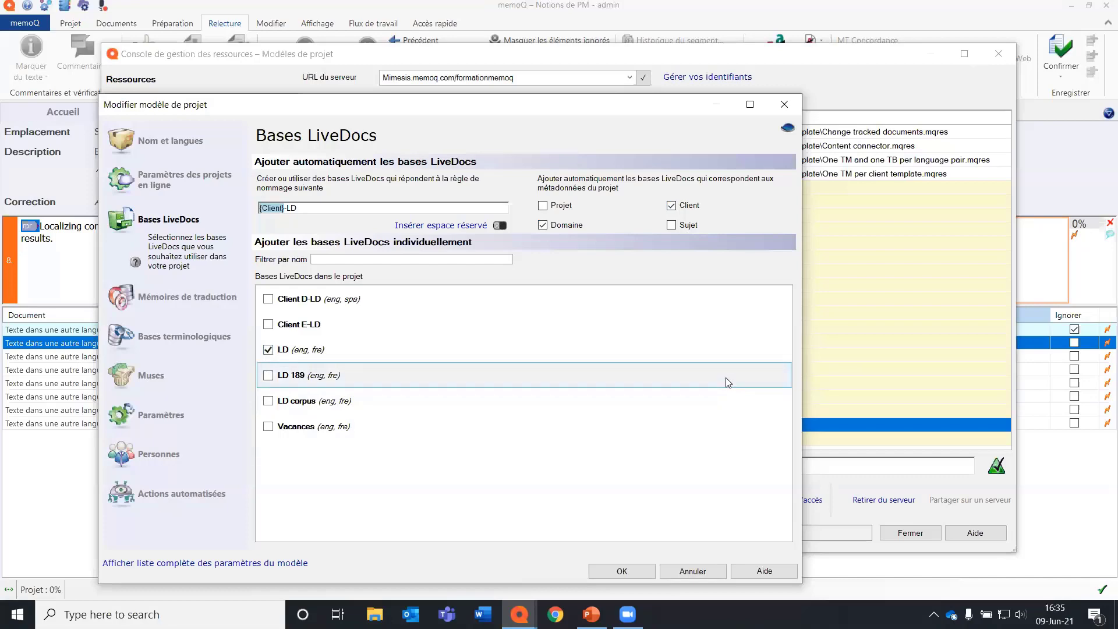
# Select TM en-es as an additional Spanish translation memory and add New TB to the template's term bases.
pyautogui.click(224, 296)
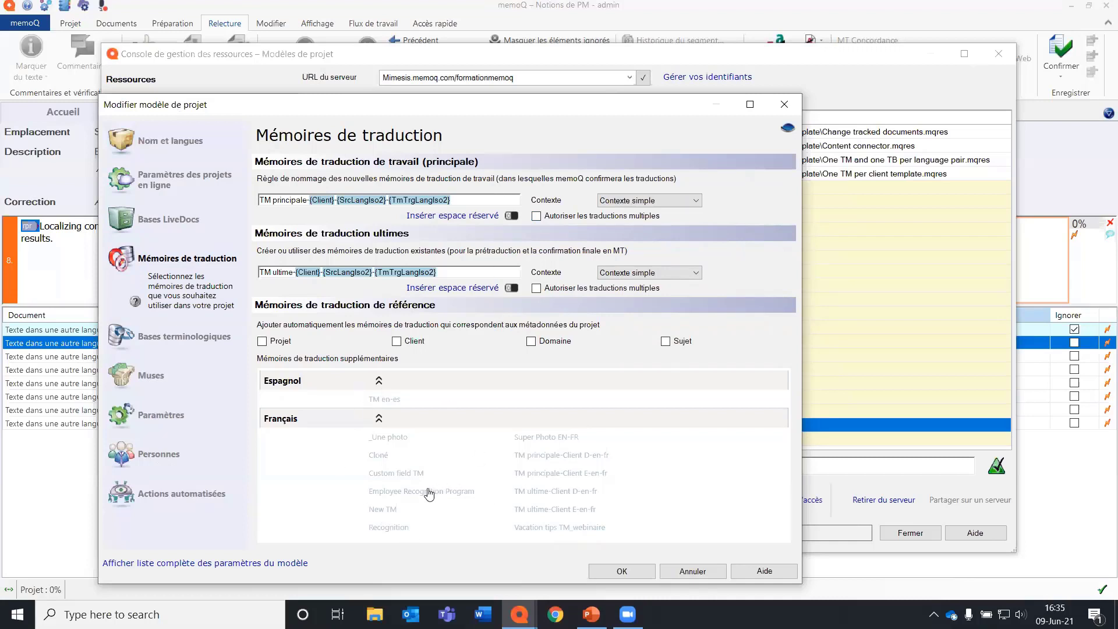
pyautogui.click(379, 400)
pyautogui.click(198, 340)
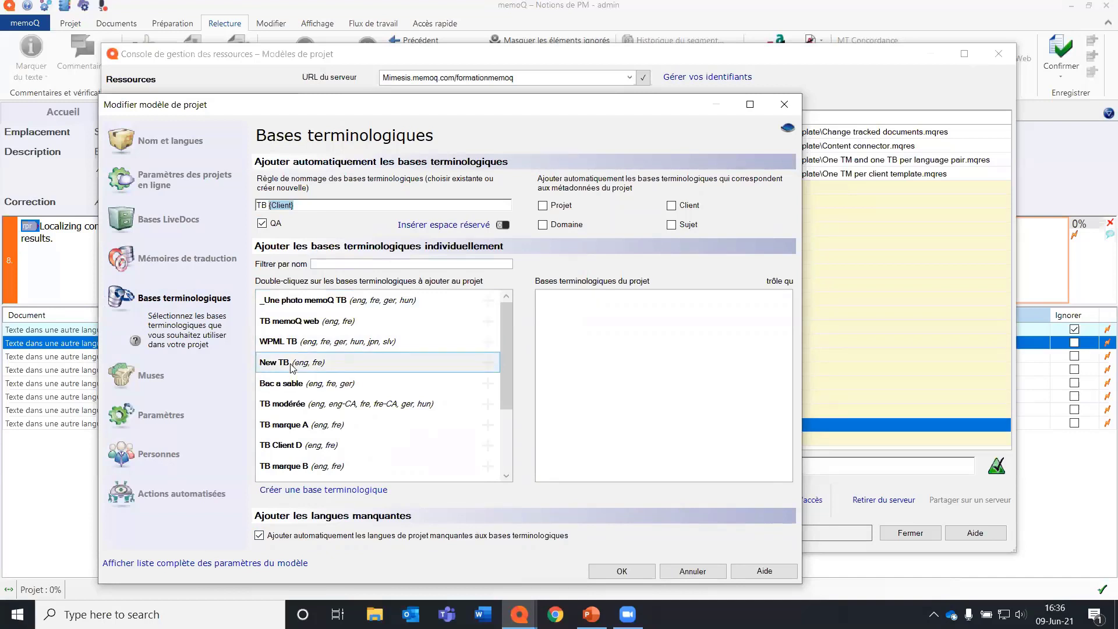
pyautogui.click(484, 368)
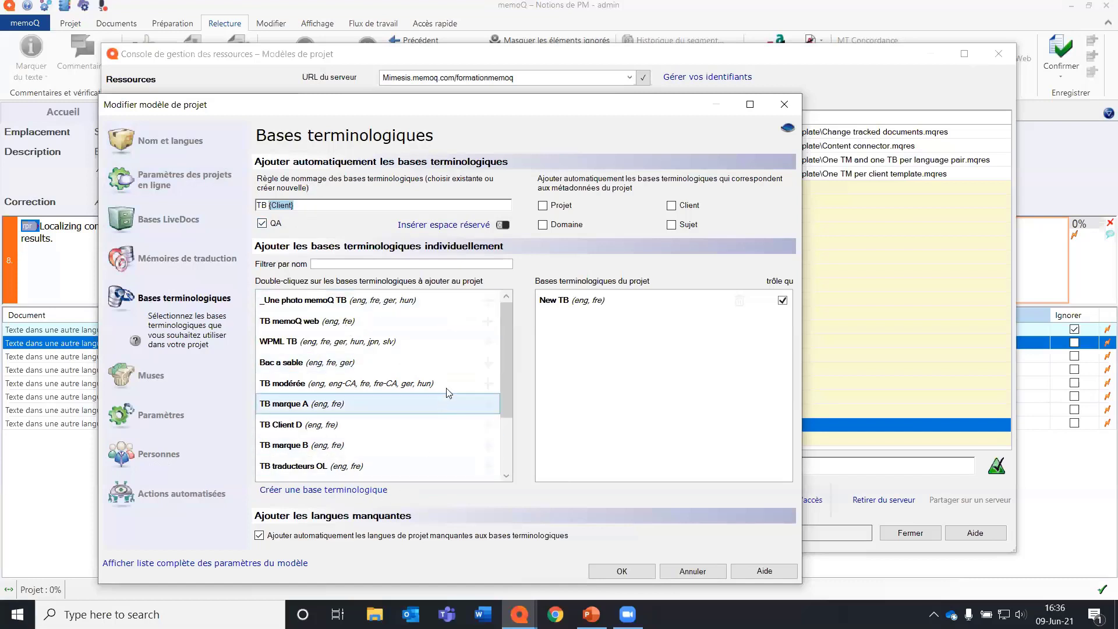
pyautogui.scroll(-3, 448, 393)
pyautogui.scroll(3, 452, 428)
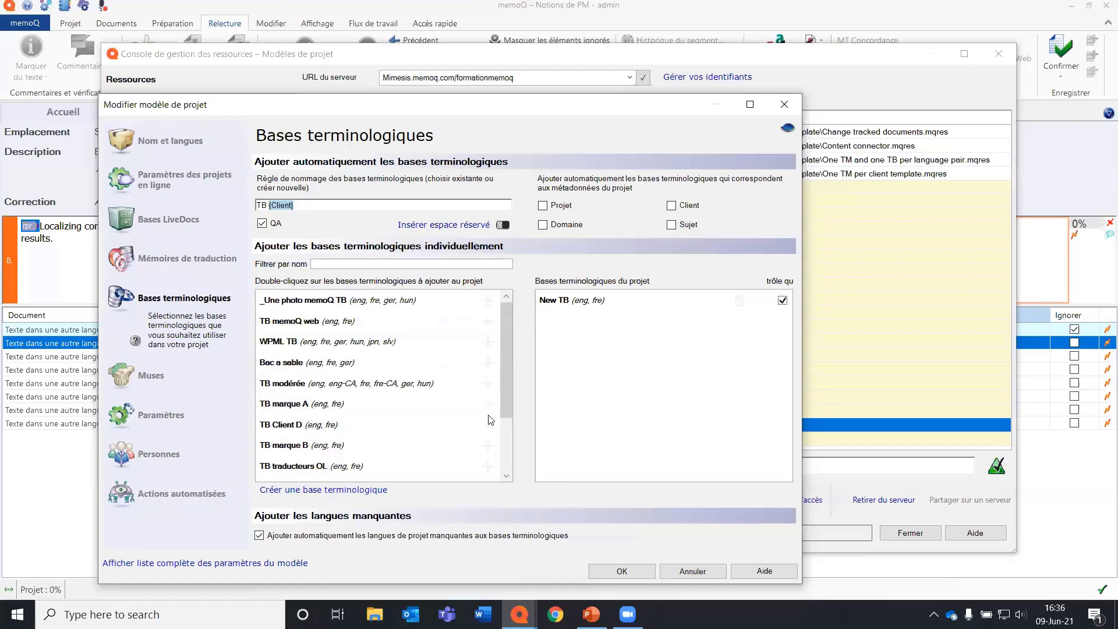
# Review the template's segmentation rules, machine translation settings and language-independent resources.
pyautogui.click(157, 414)
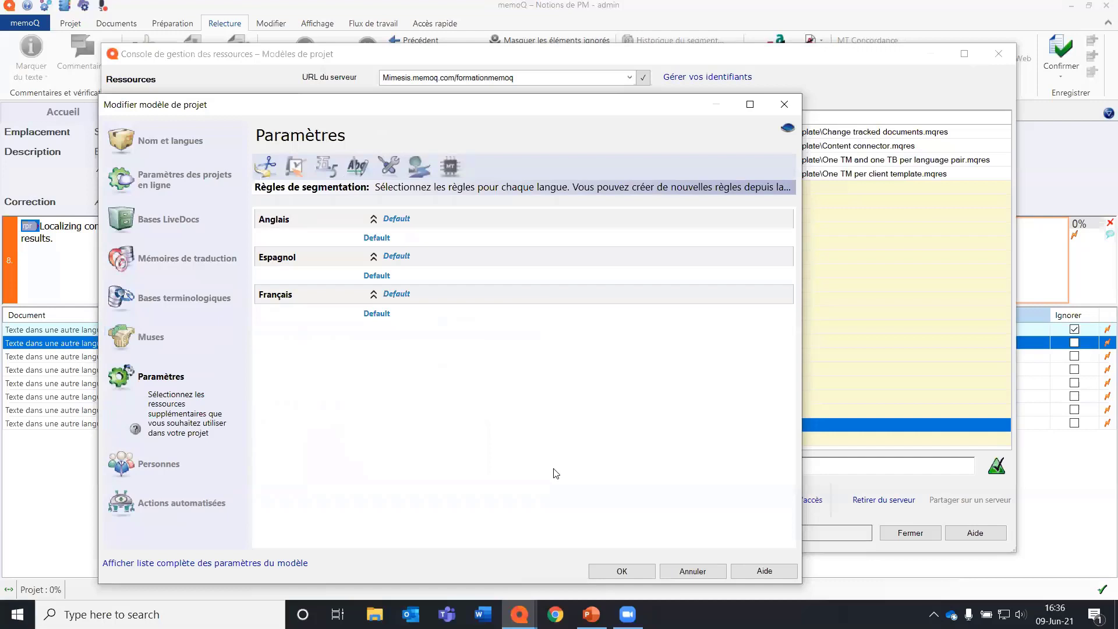
pyautogui.click(457, 158)
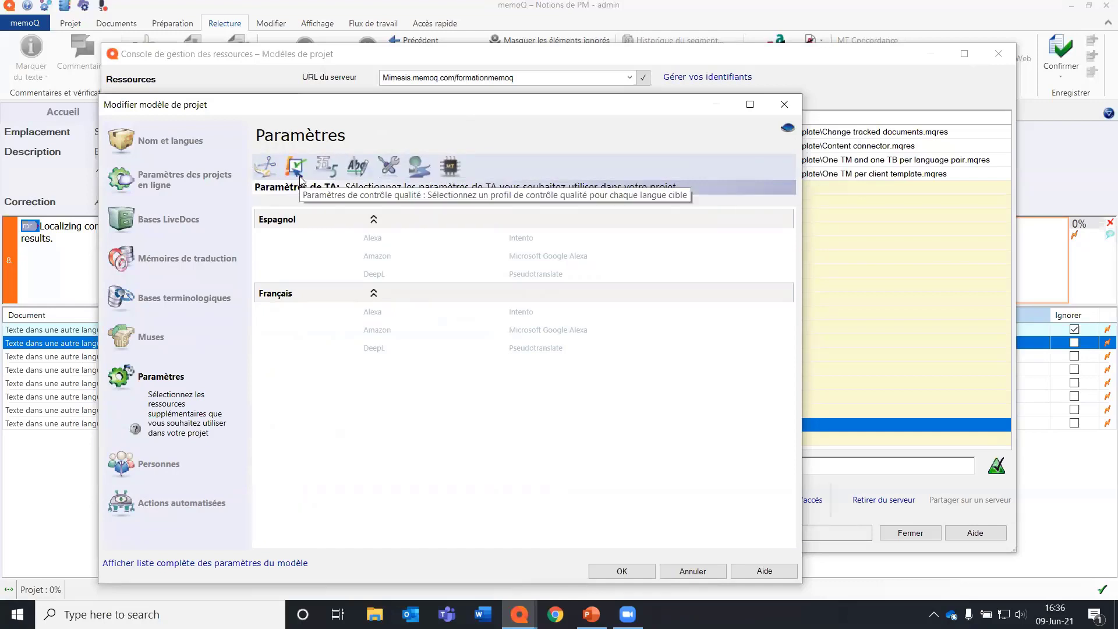
pyautogui.click(388, 166)
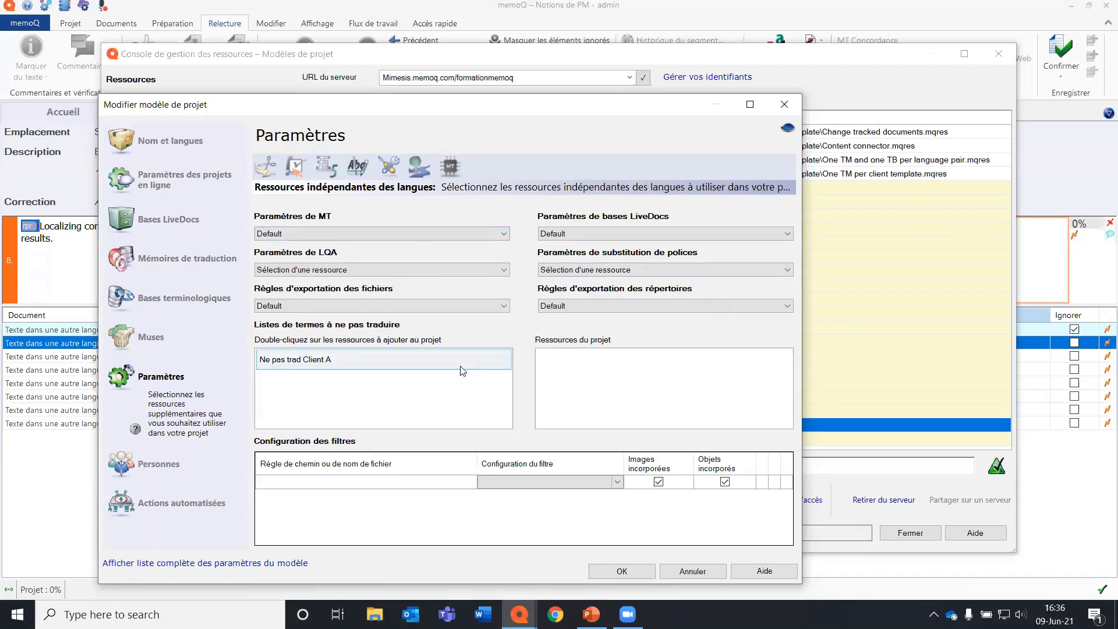
pyautogui.click(448, 168)
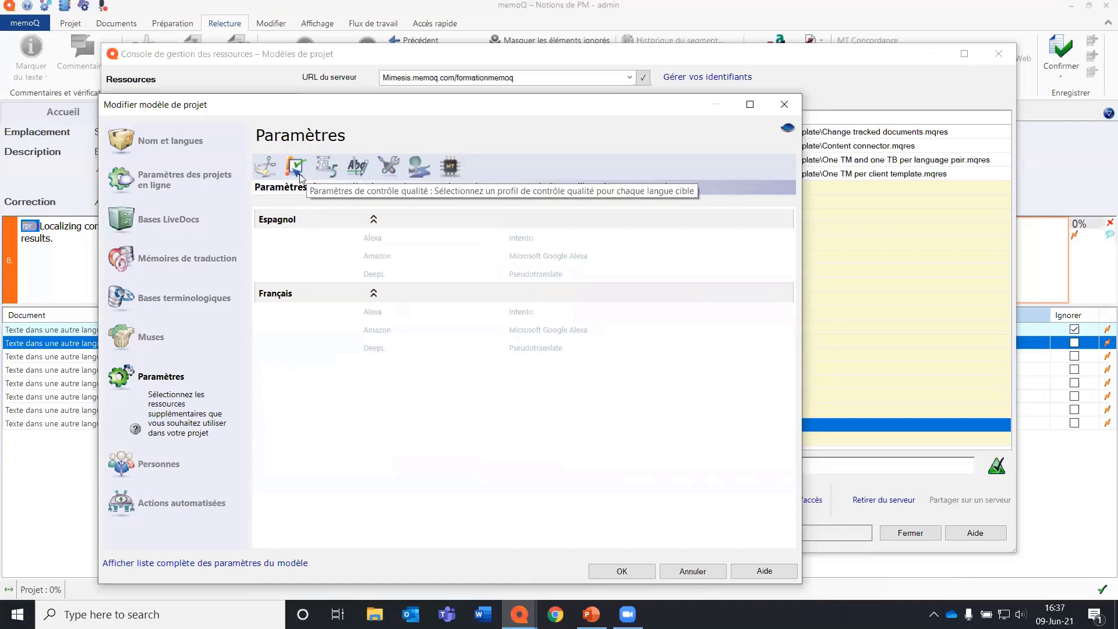
pyautogui.click(389, 167)
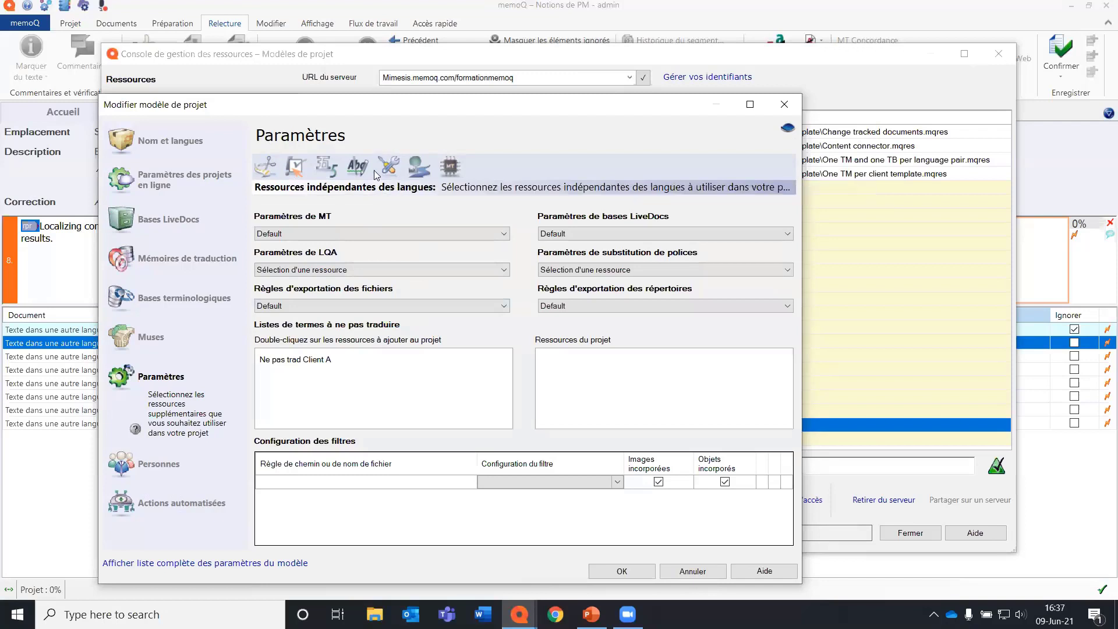
# Assign admin and MGA as translators for the Français target language in the template's automatic assignment.
pyautogui.click(182, 466)
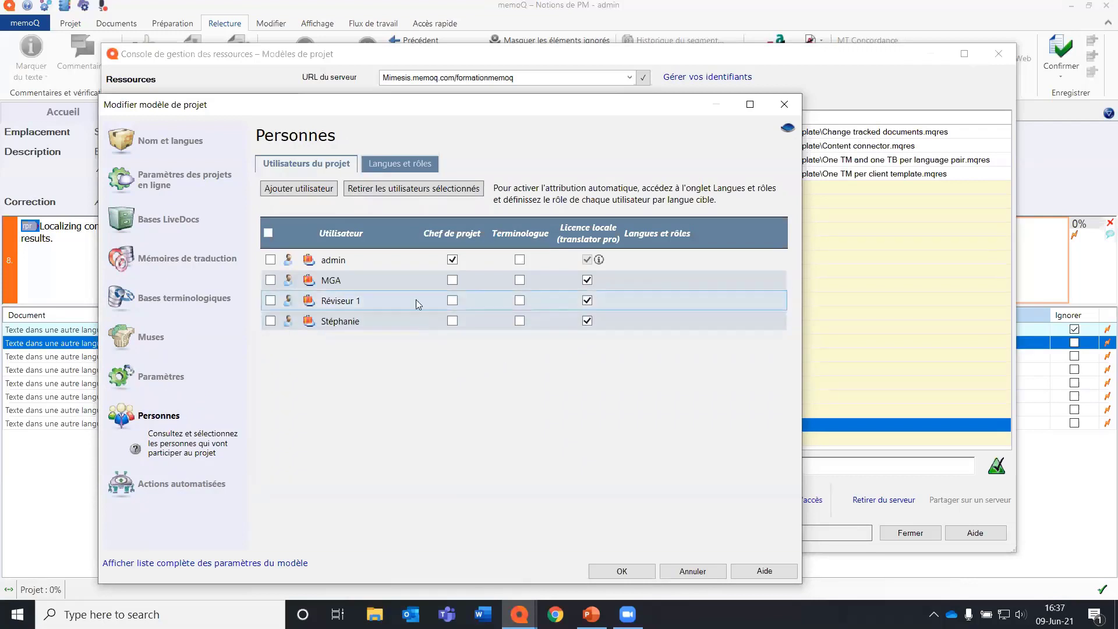
pyautogui.click(400, 164)
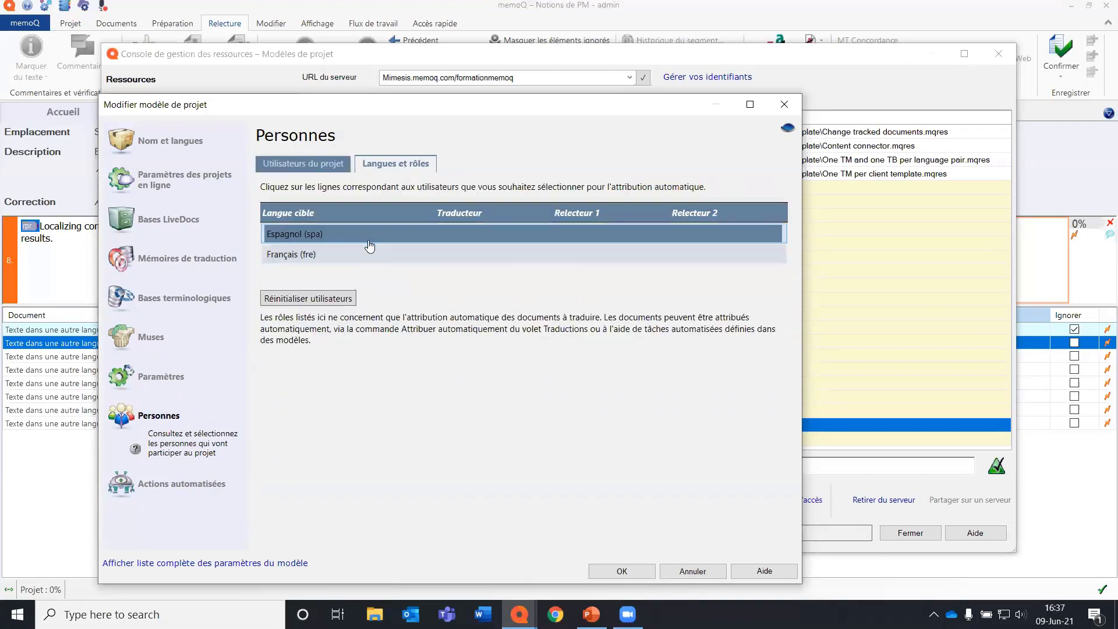
pyautogui.doubleClick(363, 256)
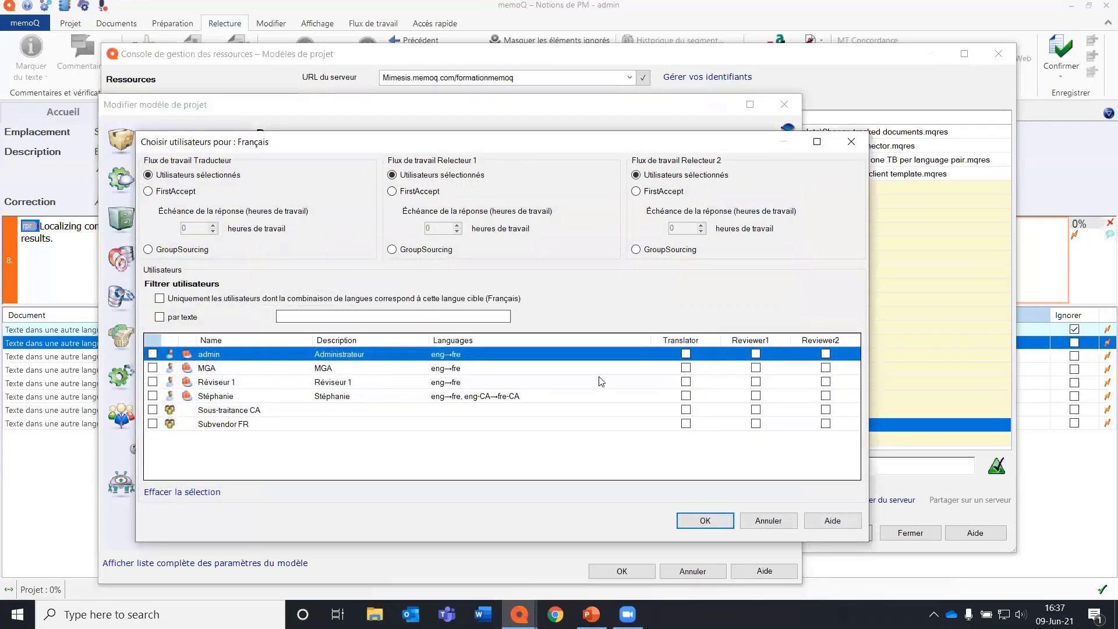
pyautogui.click(686, 368)
pyautogui.click(686, 354)
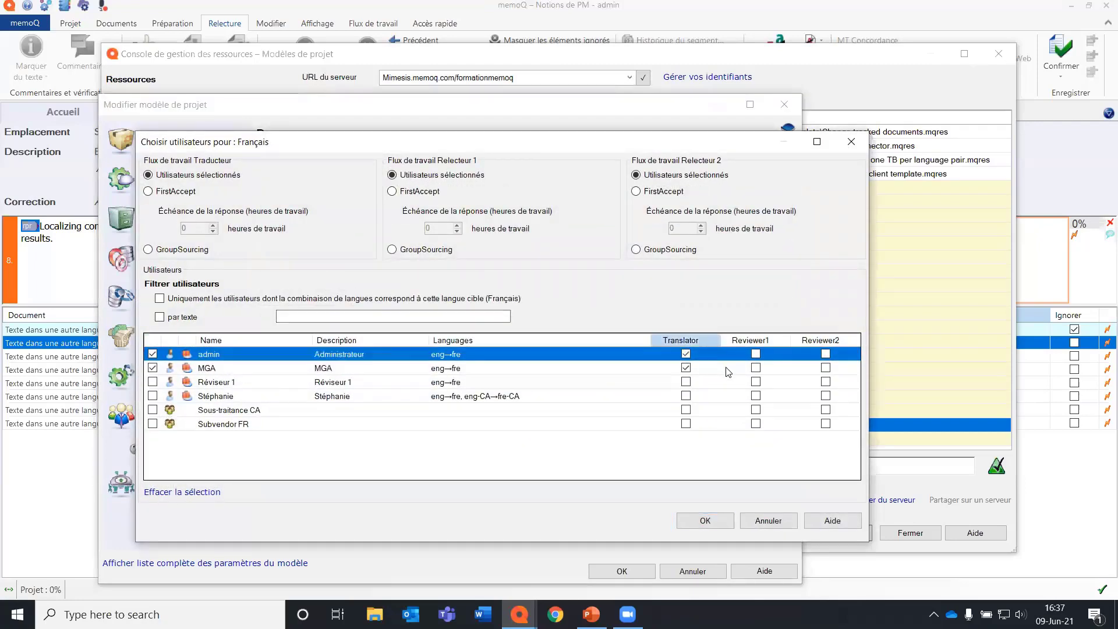
# Assign MGA, Réviseur 1 and the user listed below them as French Reviewer 1 candidates, using FirstAccept for that role.
pyautogui.click(756, 381)
pyautogui.click(755, 367)
pyautogui.click(756, 395)
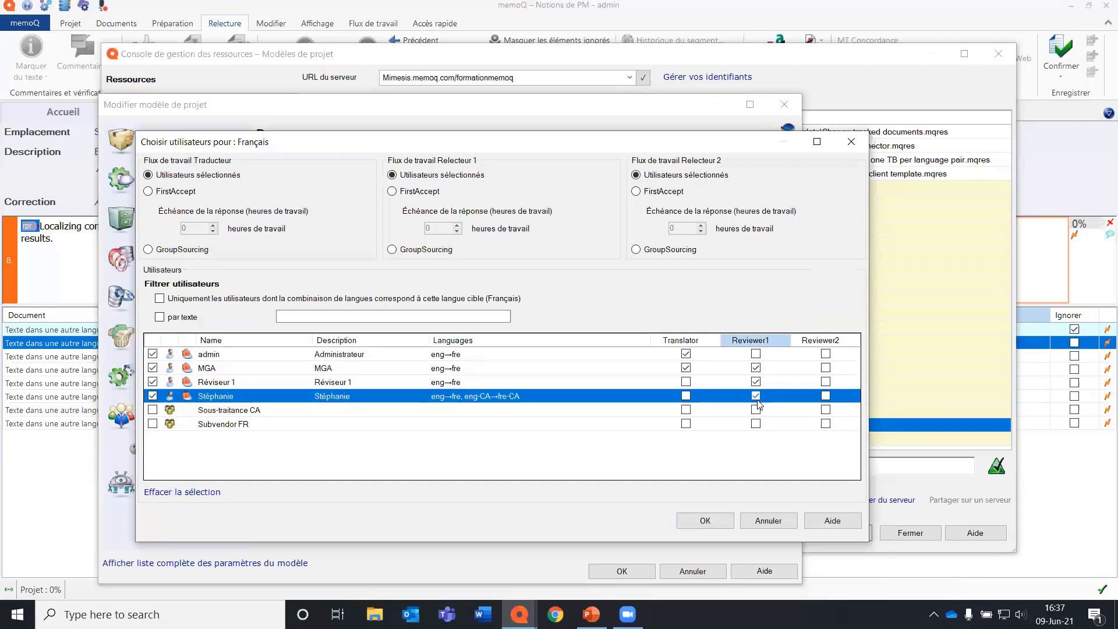
pyautogui.click(437, 192)
pyautogui.click(705, 521)
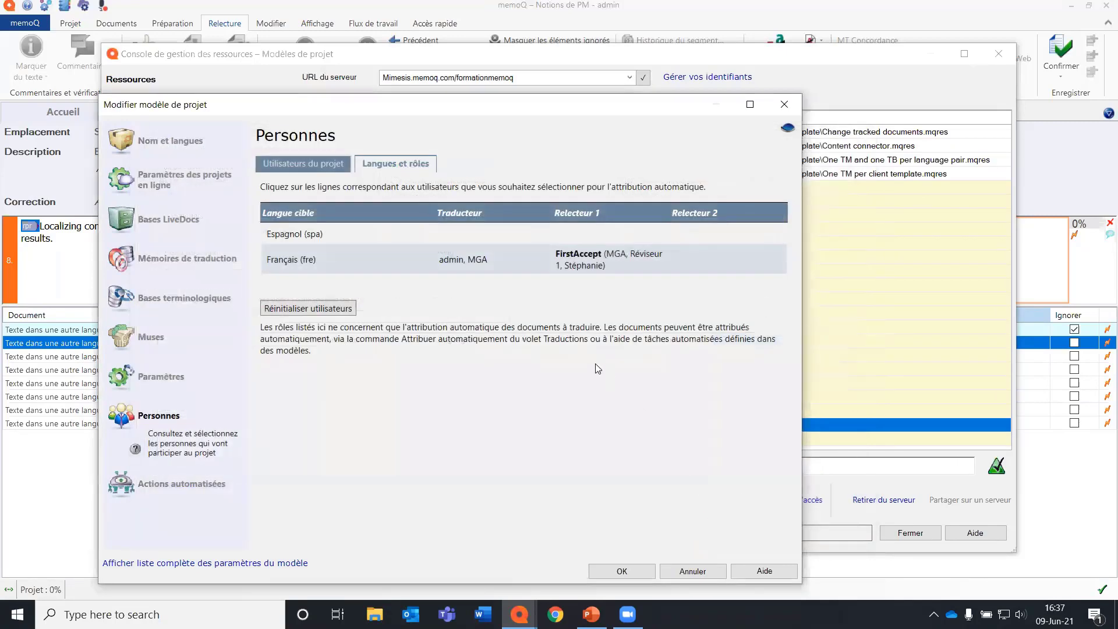
# Add Créer un rapport d'analyse to the Après l'importation de documents trigger, with the analysis report exported to a CSV file on the server.
pyautogui.click(192, 483)
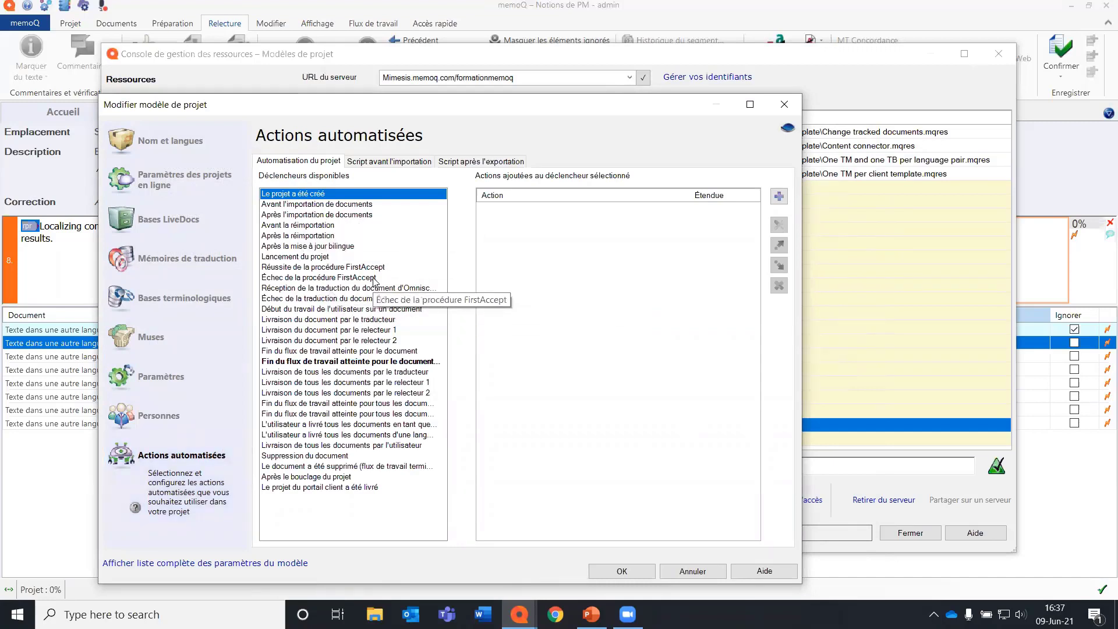
pyautogui.click(369, 215)
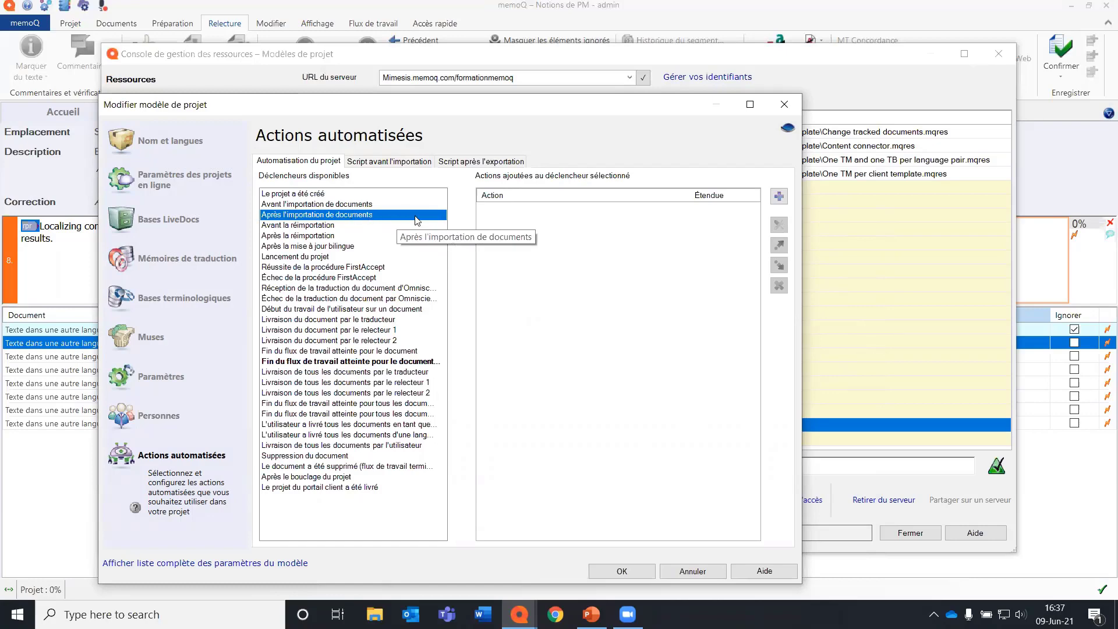
pyautogui.click(779, 196)
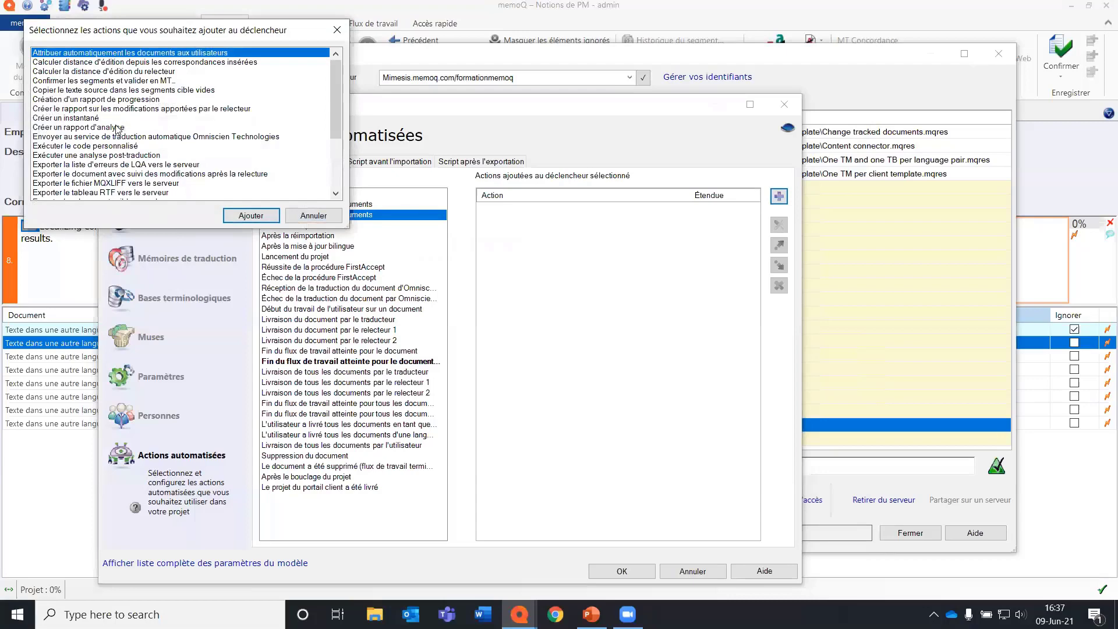
pyautogui.click(118, 128)
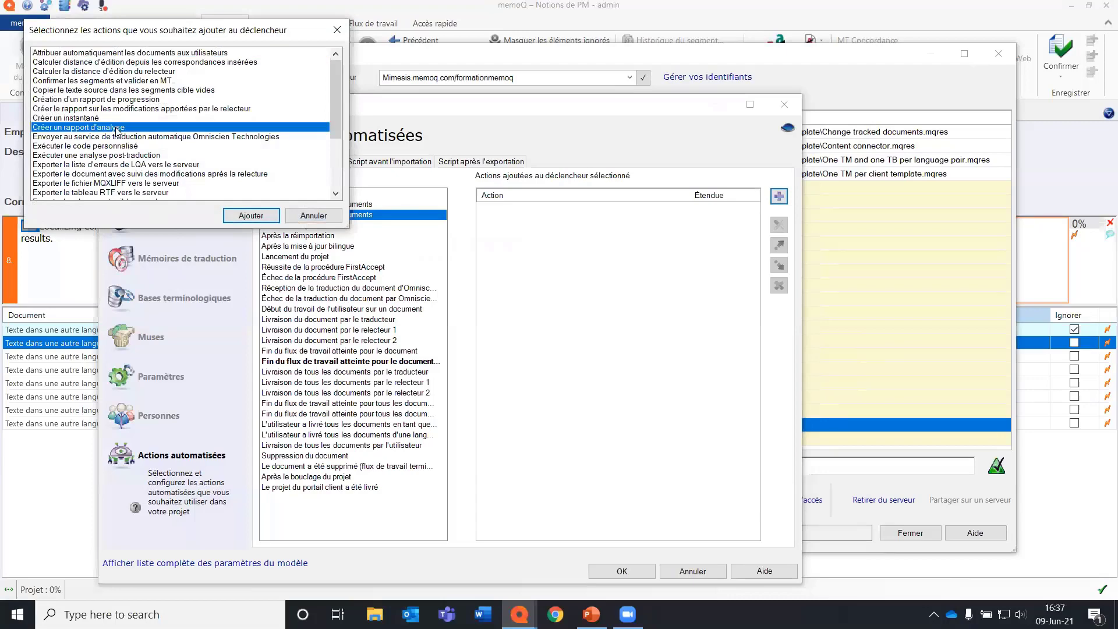
pyautogui.click(250, 216)
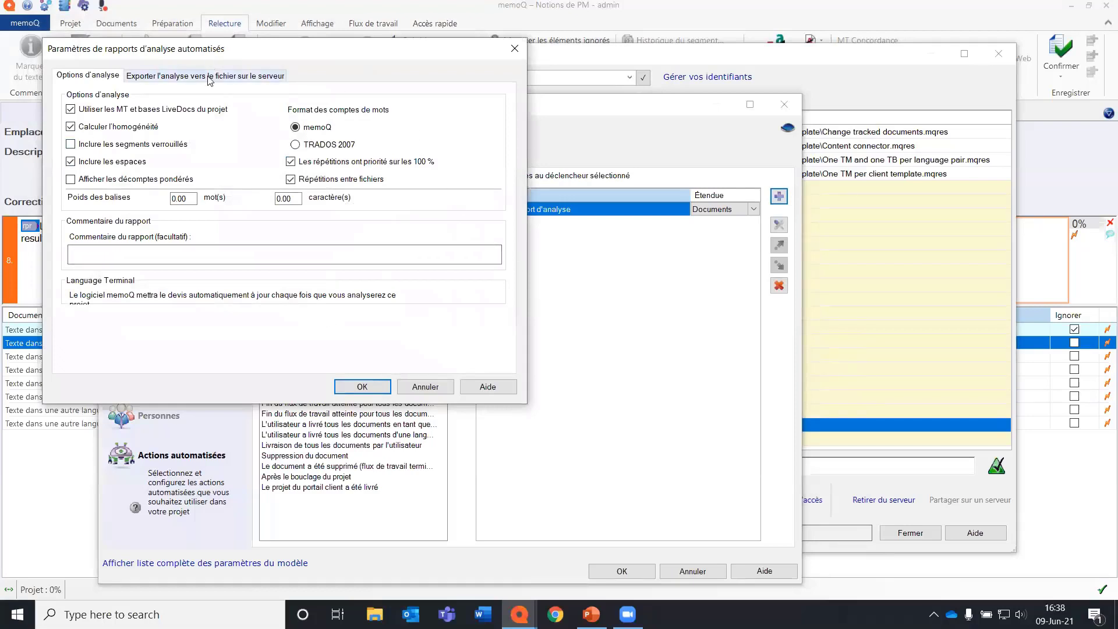
pyautogui.click(162, 80)
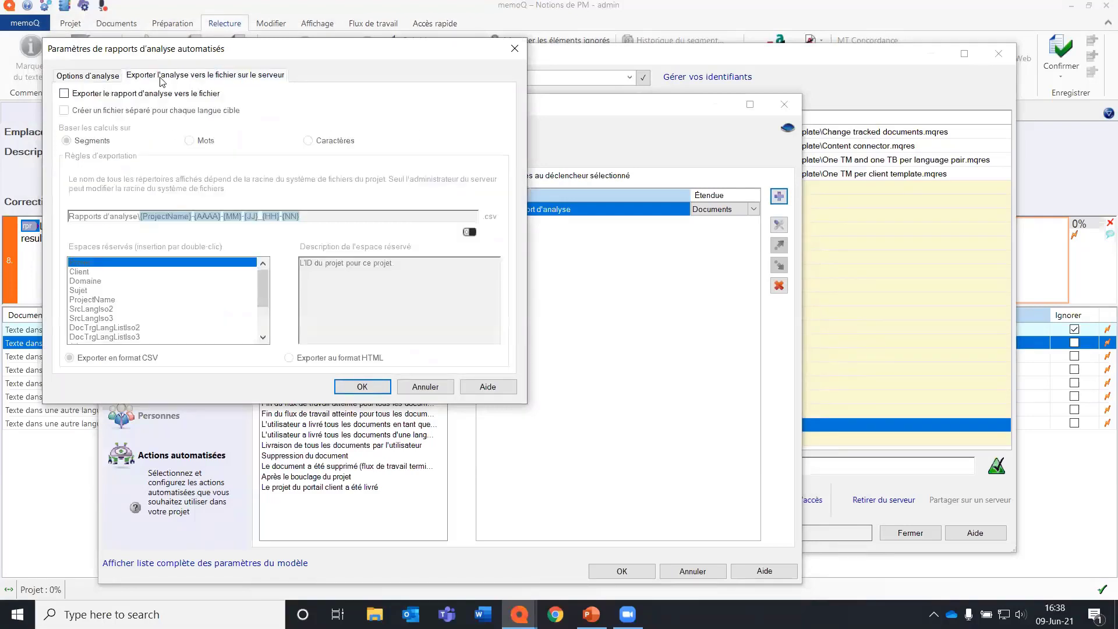
pyautogui.click(64, 93)
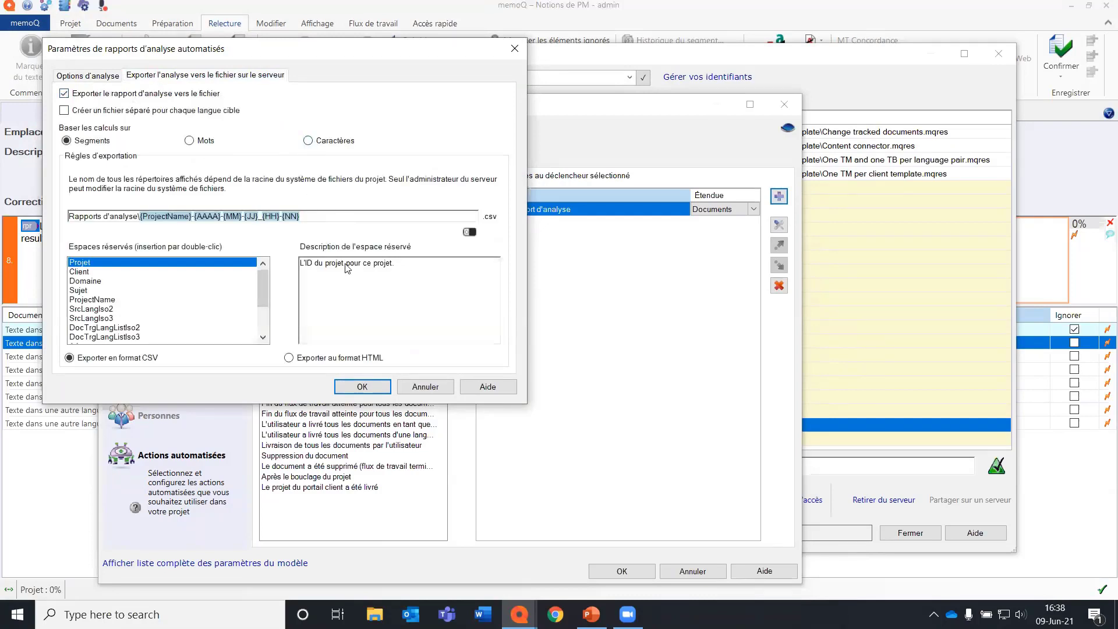
pyautogui.click(364, 387)
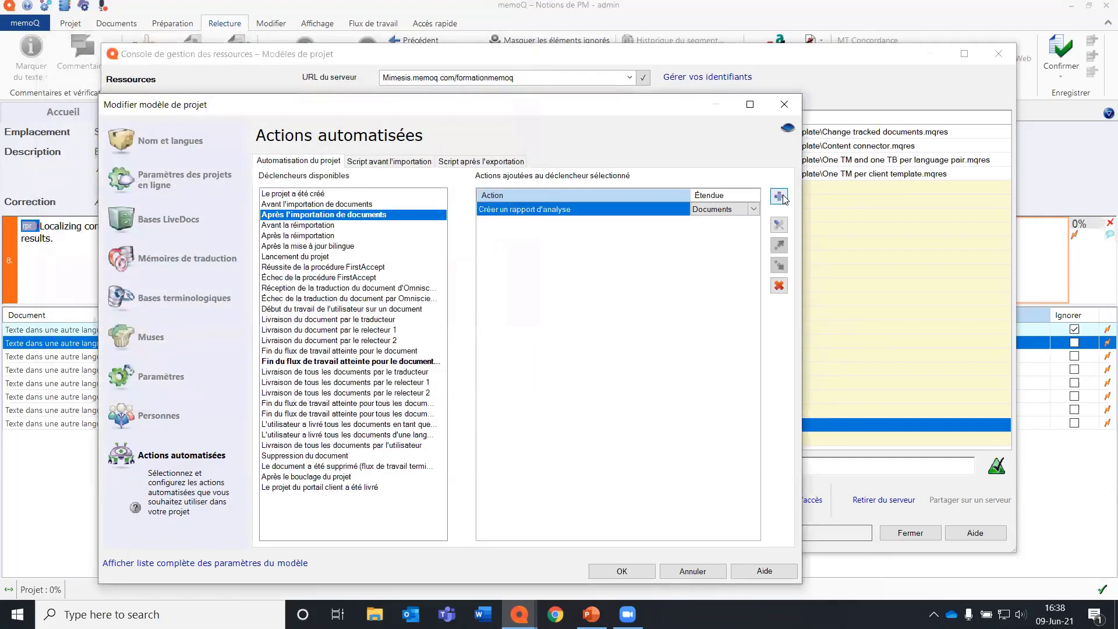
# Add Prétraduire to the Après l'importation de documents trigger, keeping its default lookup and confirm/lock settings.
pyautogui.click(780, 197)
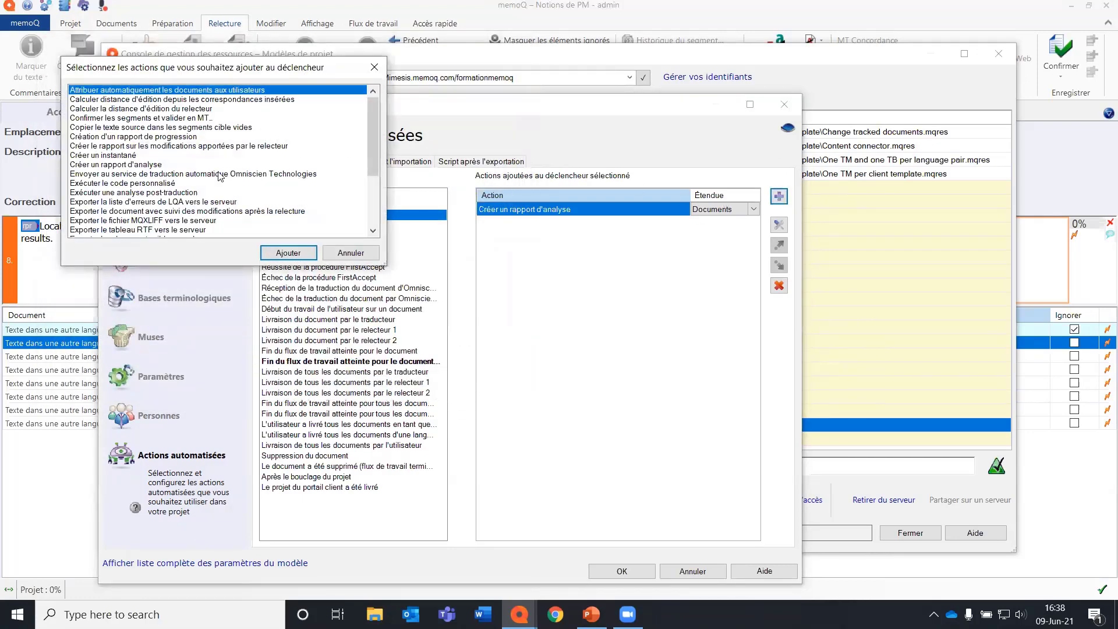
pyautogui.scroll(-4, 220, 176)
pyautogui.click(110, 202)
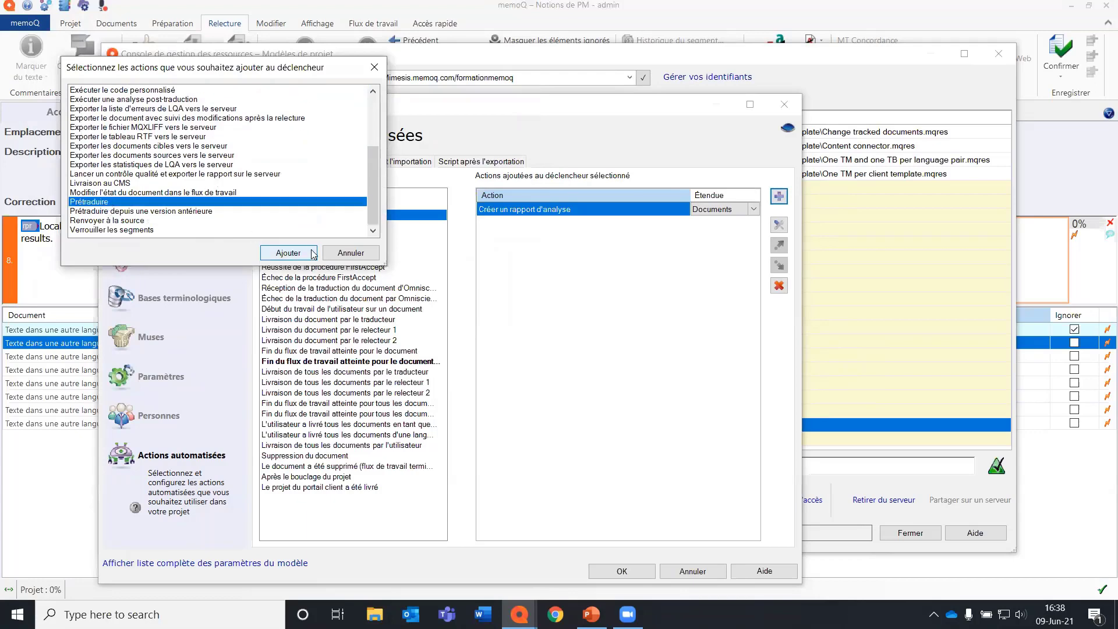
pyautogui.click(307, 260)
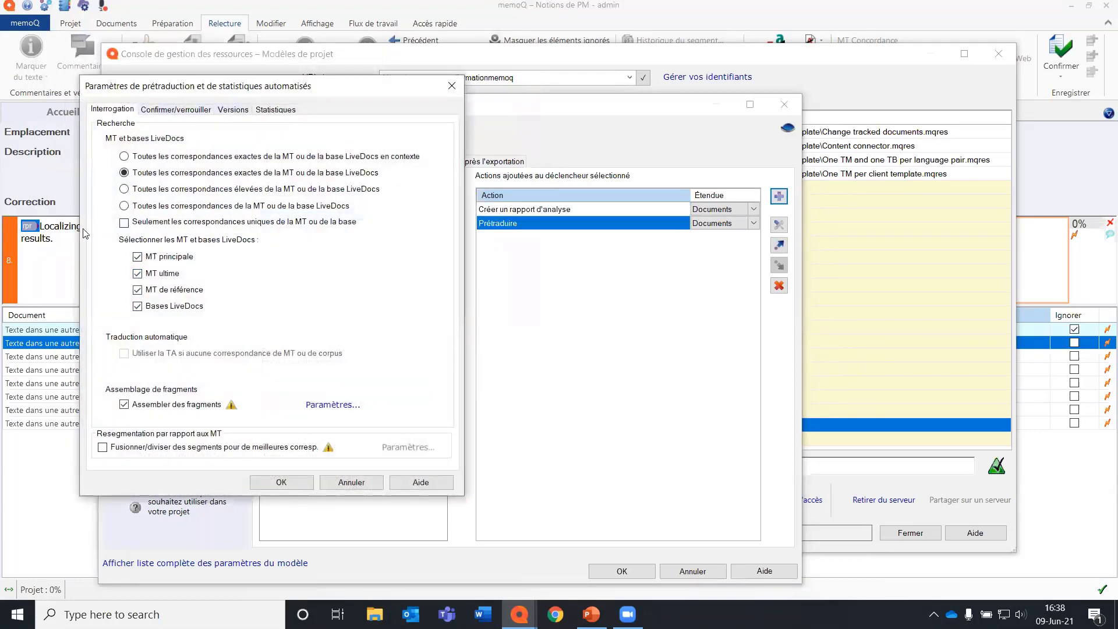
pyautogui.click(173, 111)
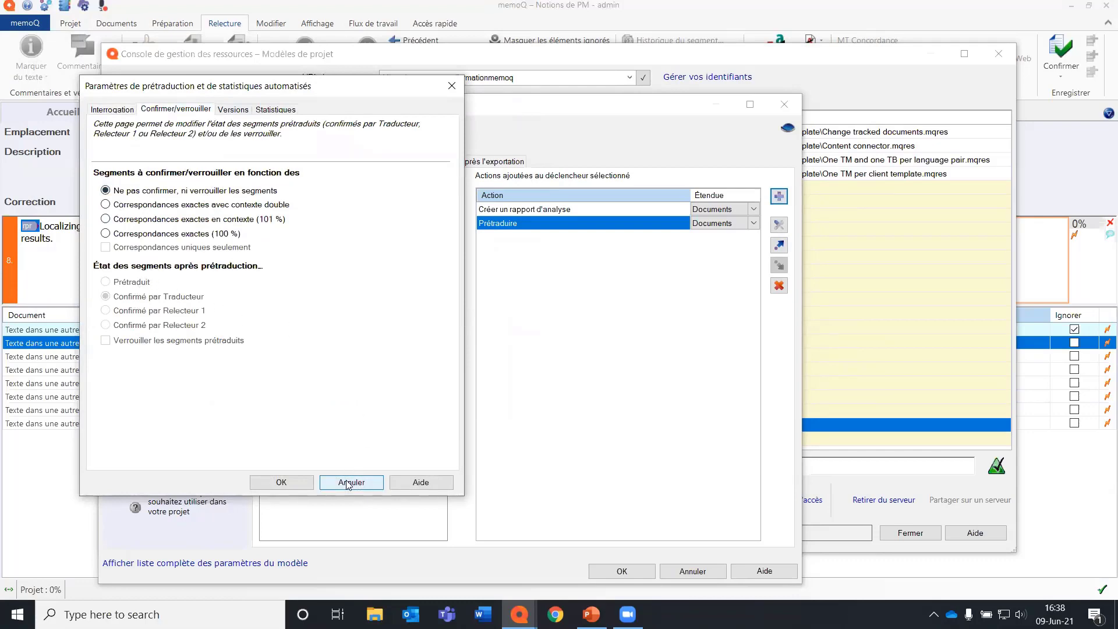
pyautogui.click(298, 483)
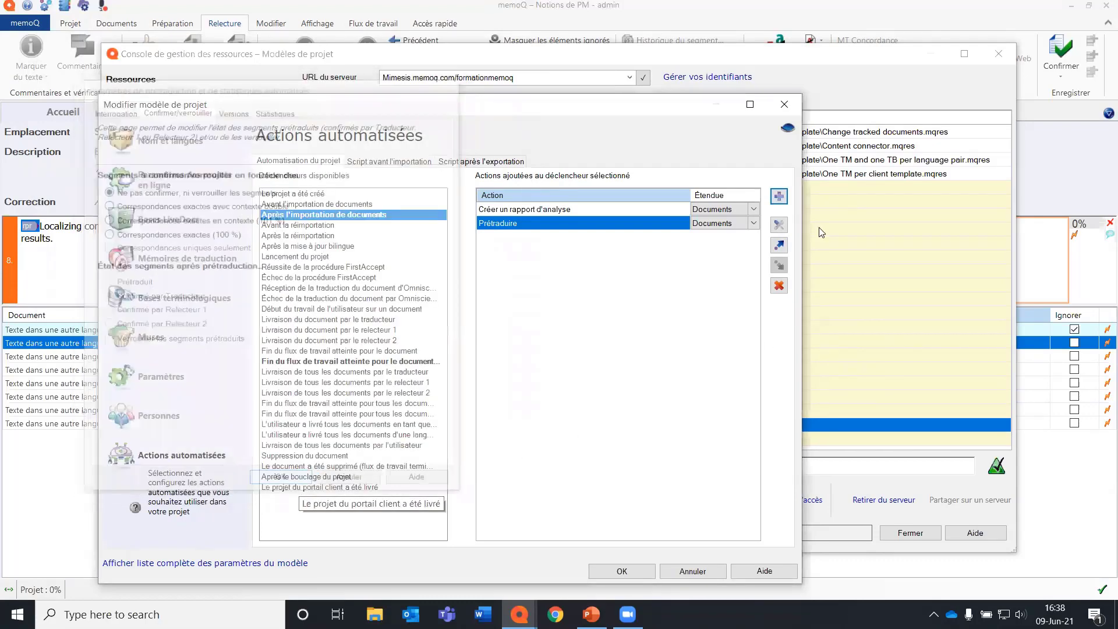
# Add Attribuer automatiquement les documents aux utilisateurs to the same trigger with the default deadline options and the Documents scope.
pyautogui.click(780, 196)
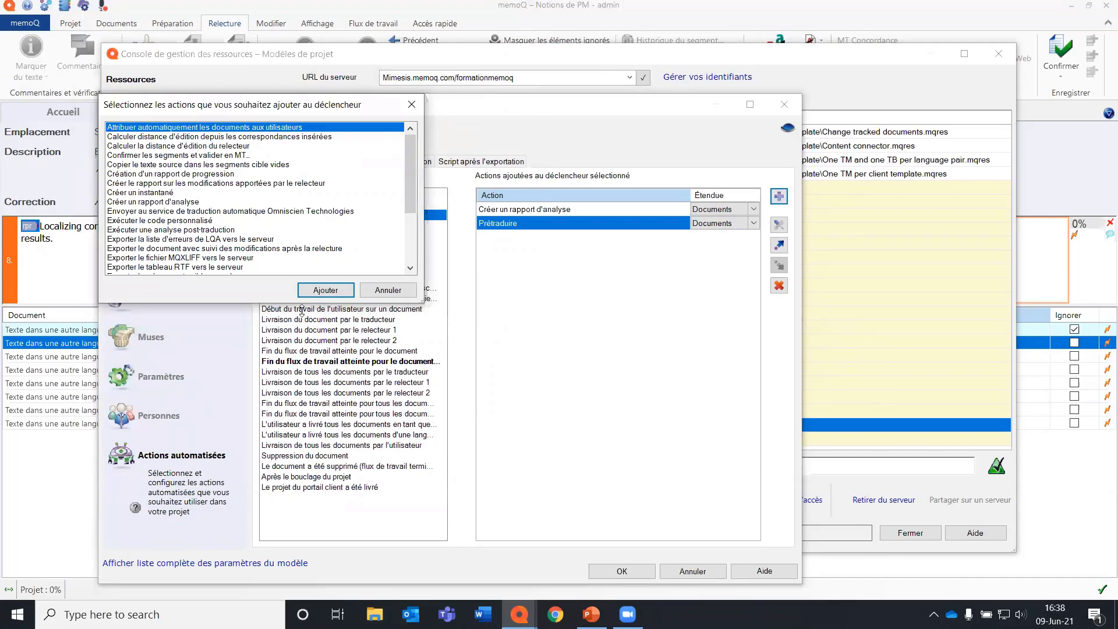
pyautogui.click(326, 290)
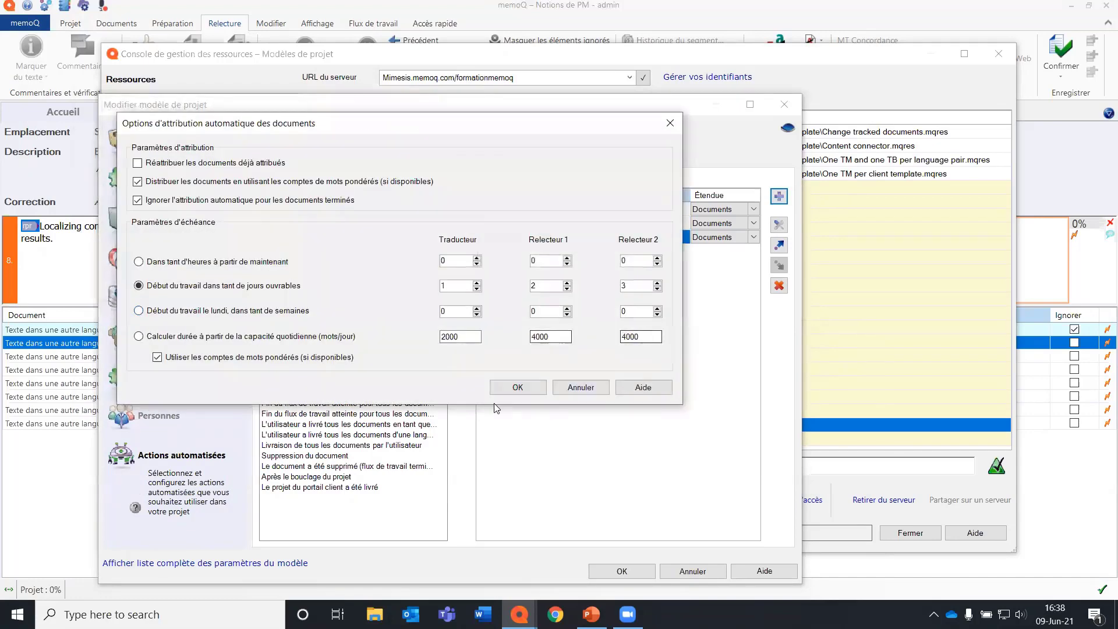
pyautogui.click(513, 387)
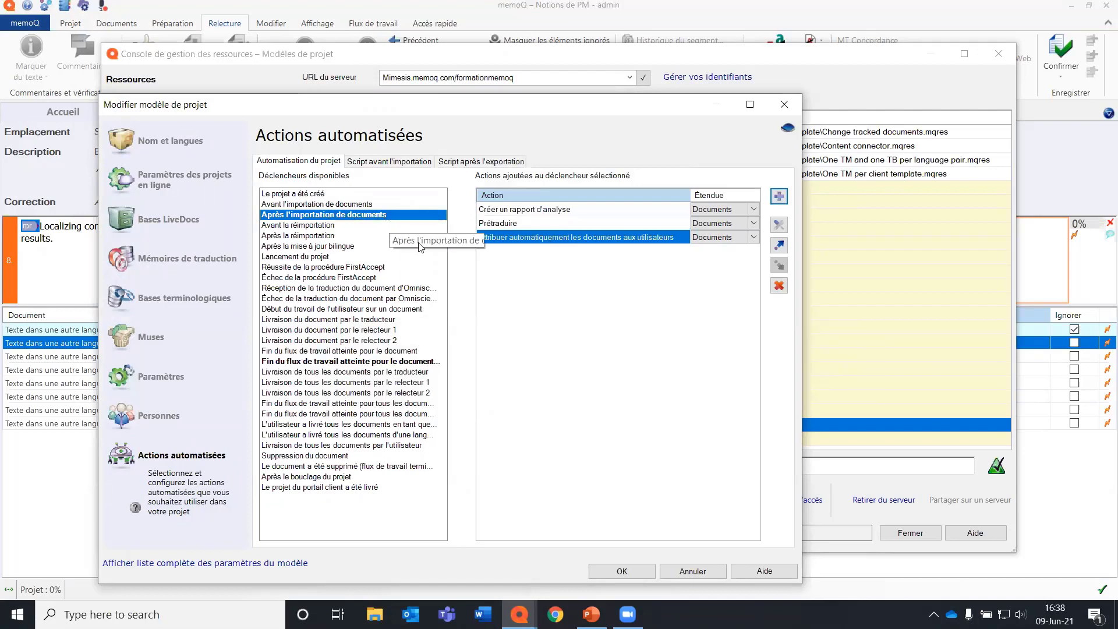
pyautogui.click(755, 240)
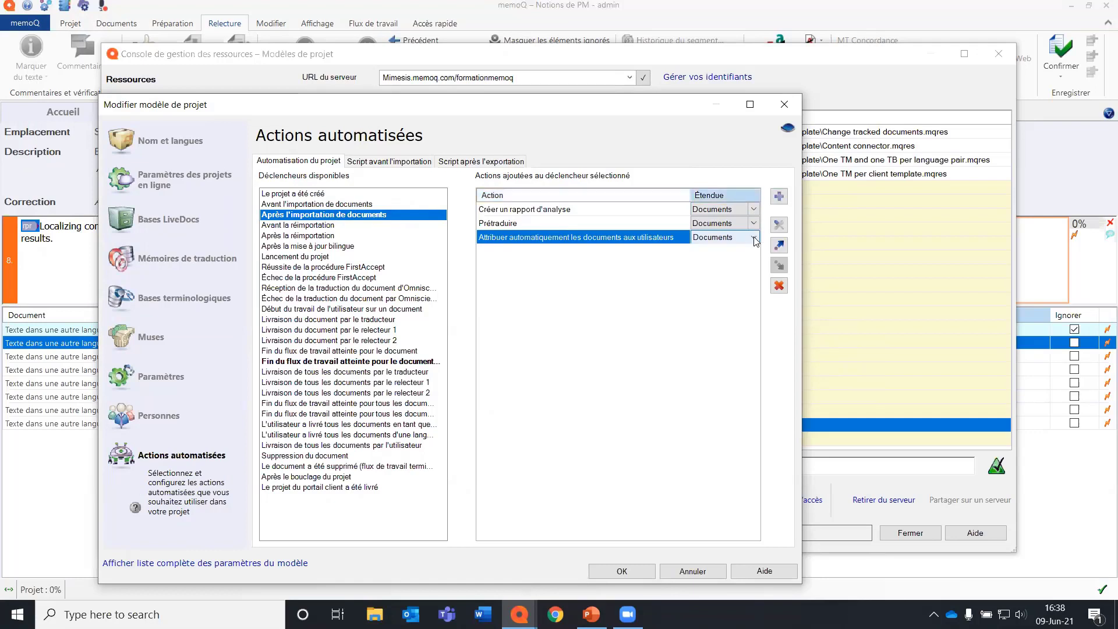
pyautogui.click(755, 240)
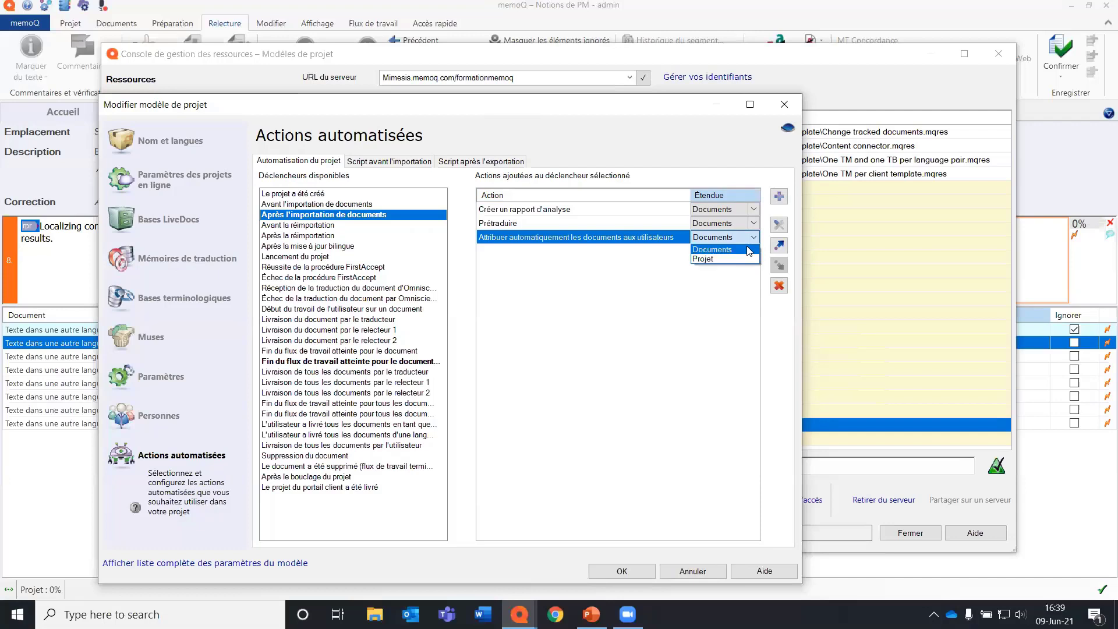
pyautogui.click(746, 248)
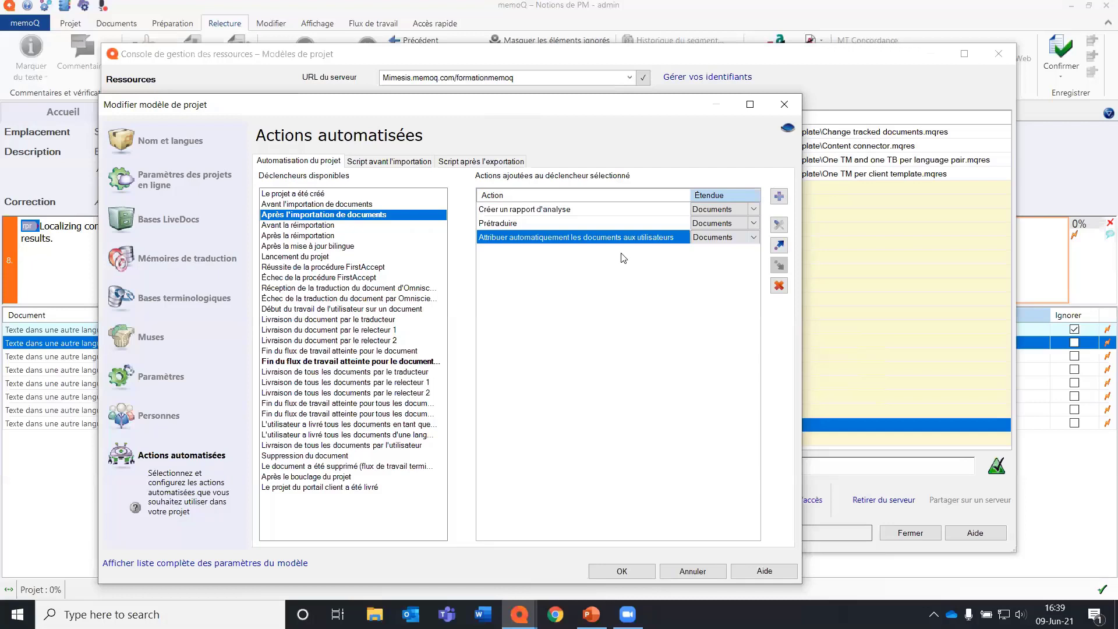
# Change the Prétraduire action's lookup to Toutes les correspondances élevées de la MT ou de la base LiveDocs.
pyautogui.click(579, 223)
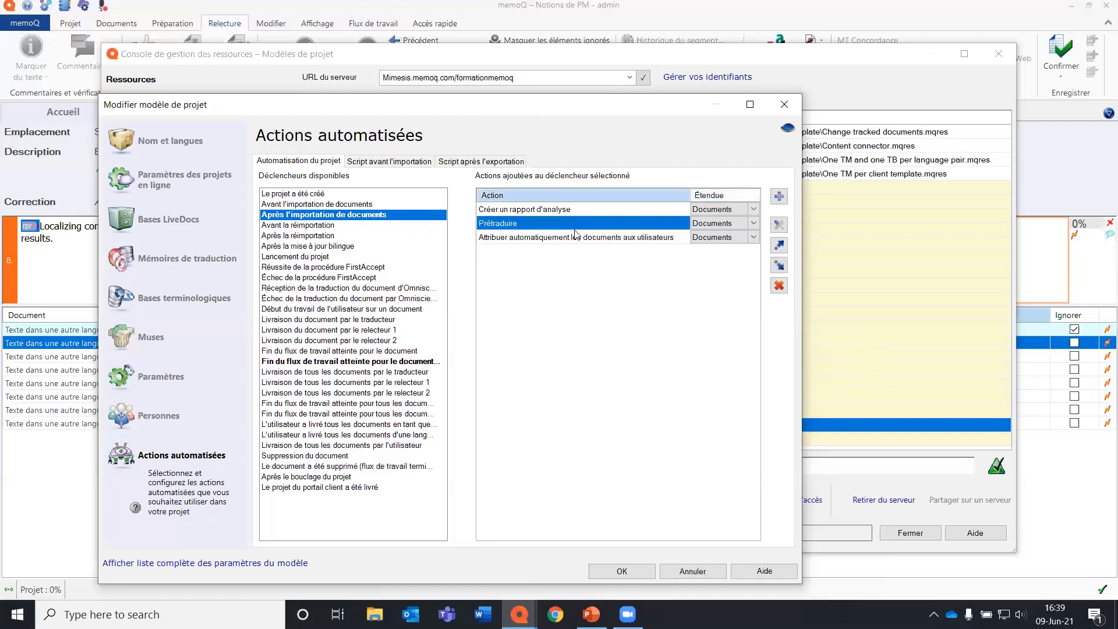
pyautogui.click(779, 225)
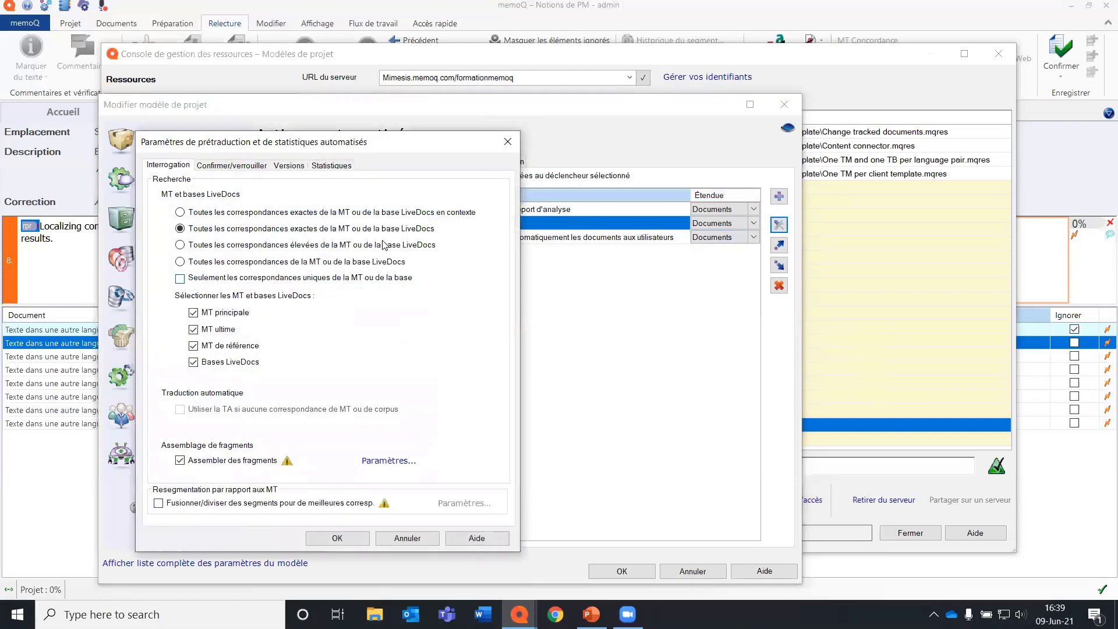
pyautogui.click(353, 245)
pyautogui.click(348, 537)
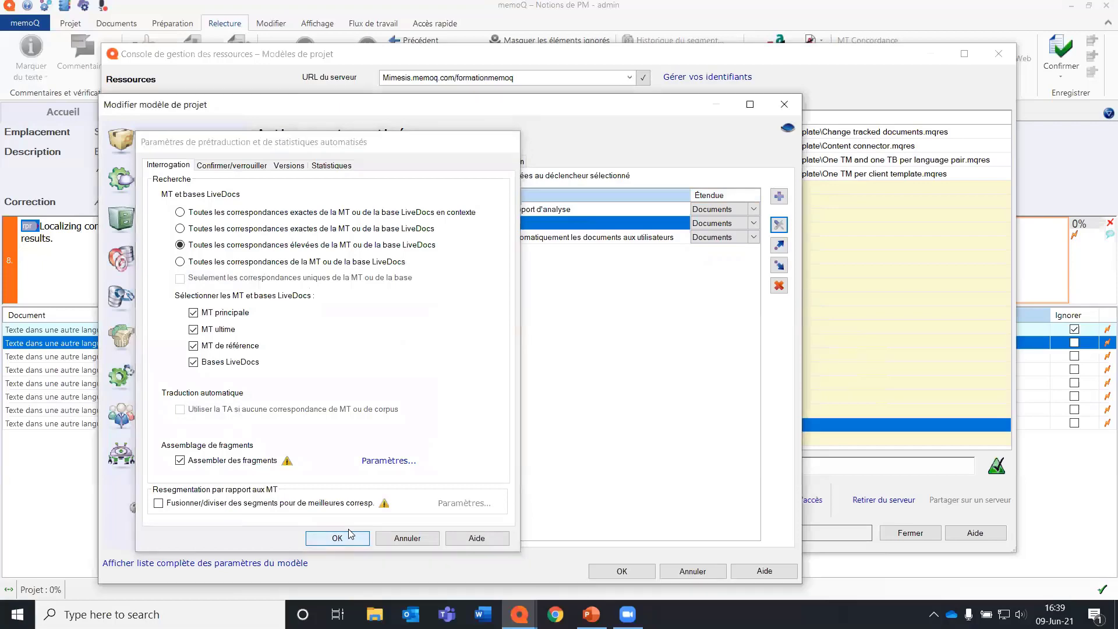
# Add Confirmer les segments et valider en MT for Tous les états to the bold Fin du flux de travail trigger, placing it first.
pyautogui.click(427, 361)
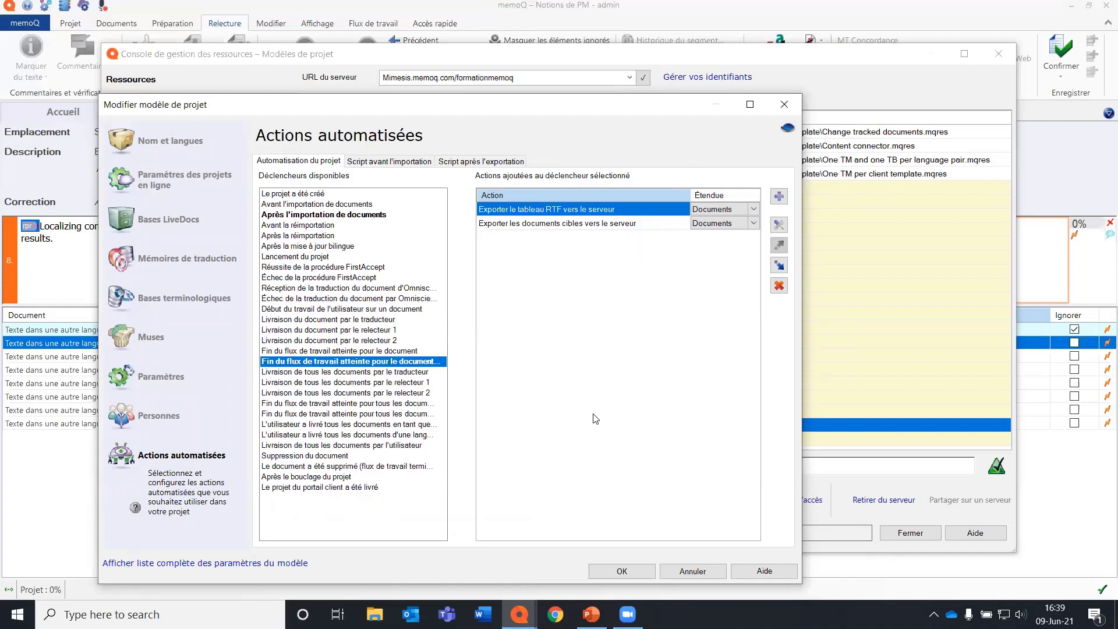
pyautogui.click(779, 197)
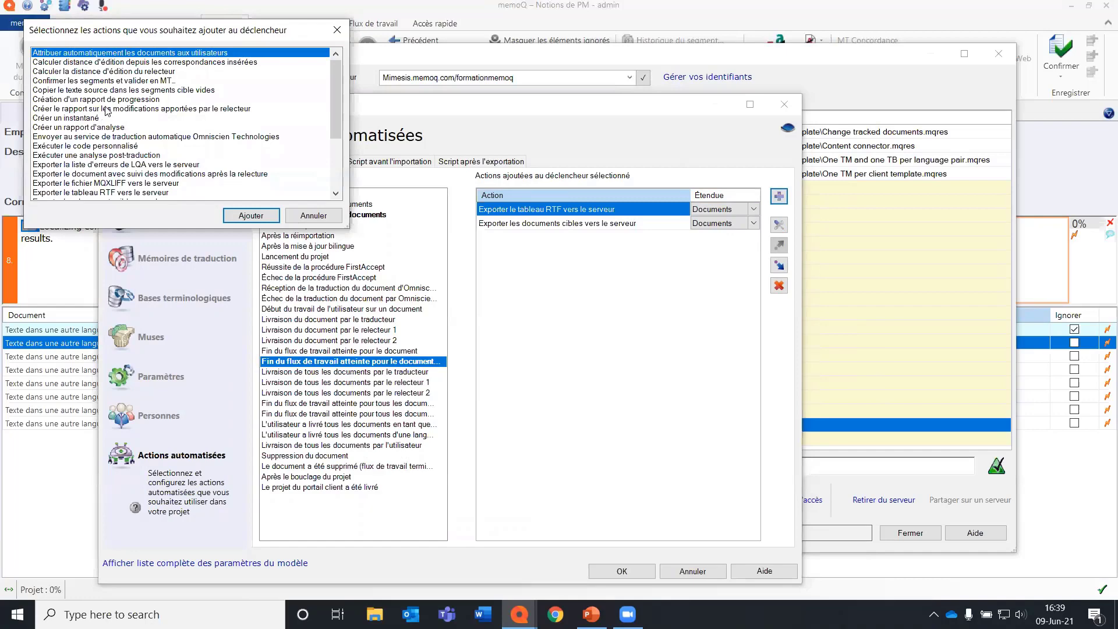
pyautogui.click(110, 81)
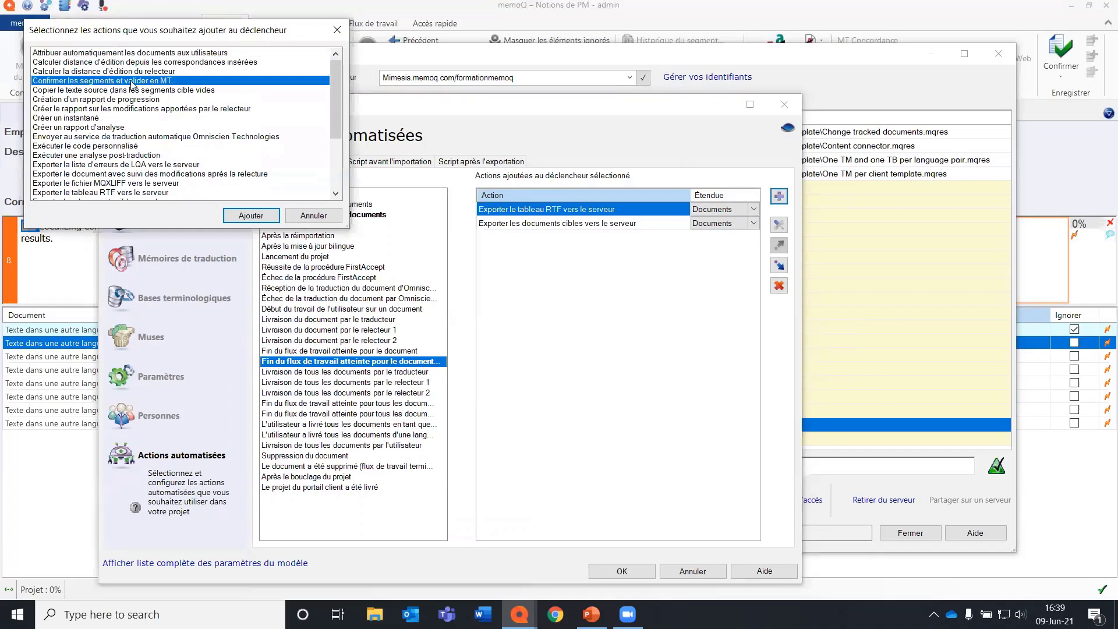
pyautogui.click(251, 216)
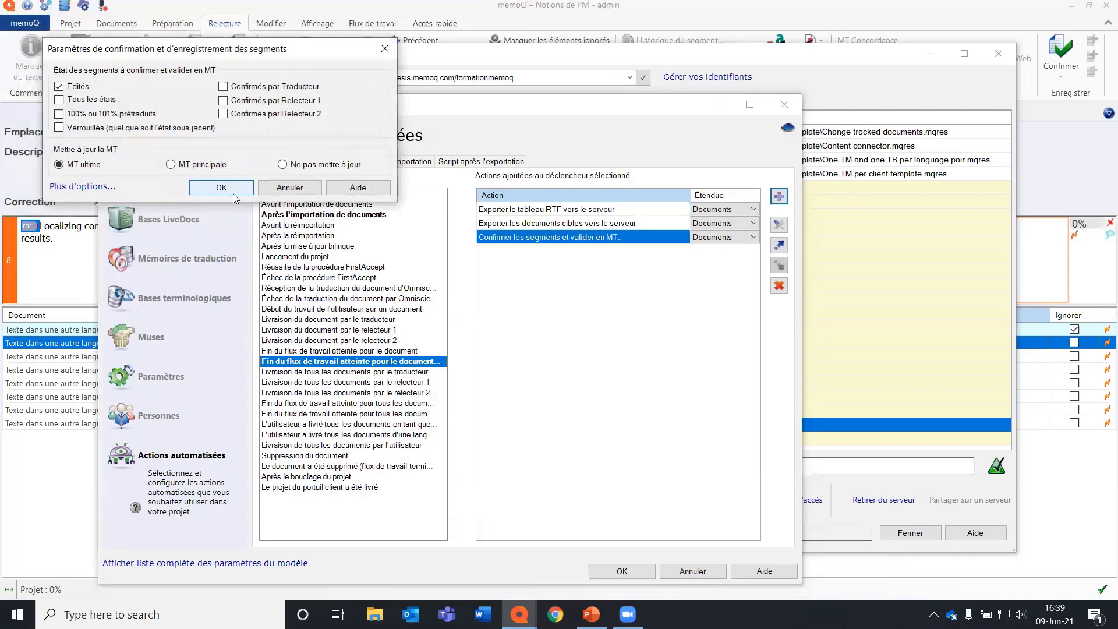
pyautogui.click(60, 99)
pyautogui.click(219, 188)
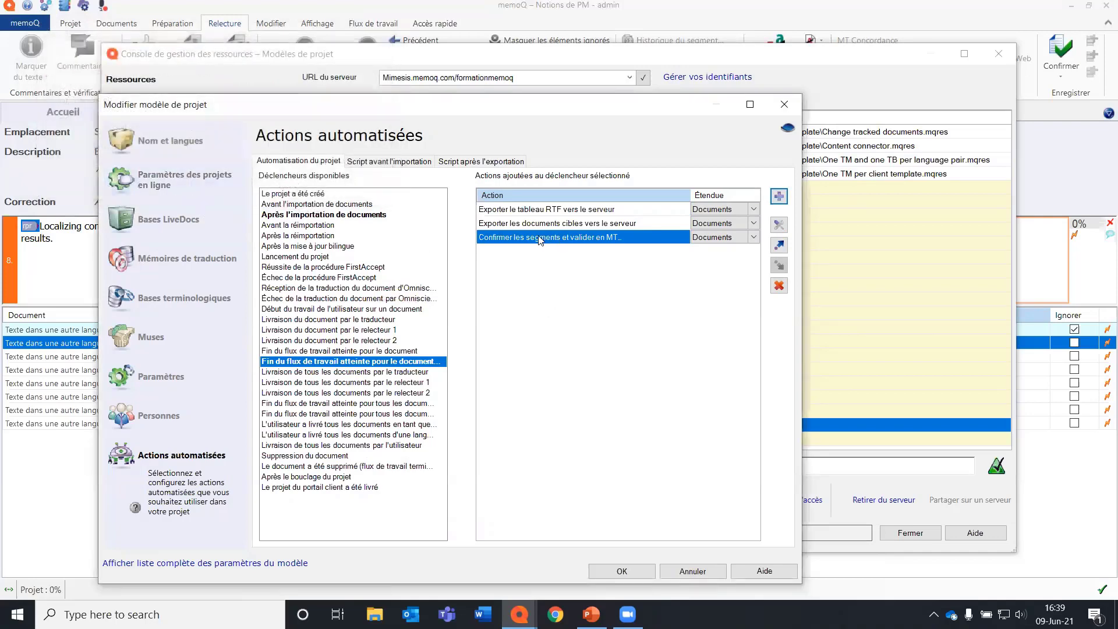
pyautogui.click(780, 246)
pyautogui.click(781, 247)
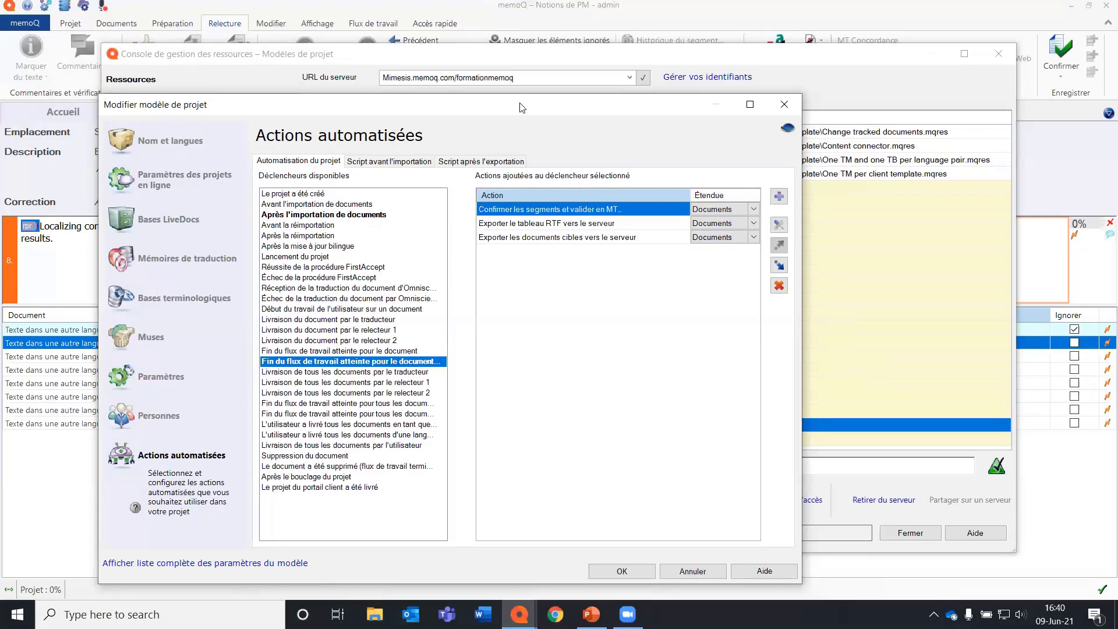
# Save the edited project template, close the resource console and return to the project dashboard.
pyautogui.moveTo(521, 107); pyautogui.dragTo(511, 35)
pyautogui.click(613, 496)
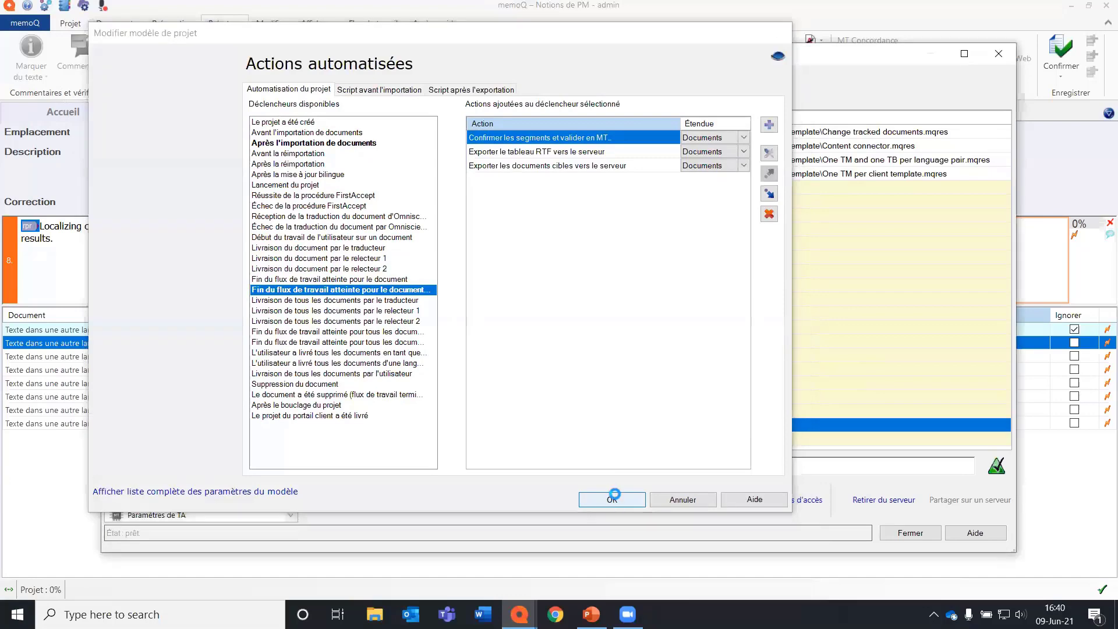
pyautogui.click(911, 532)
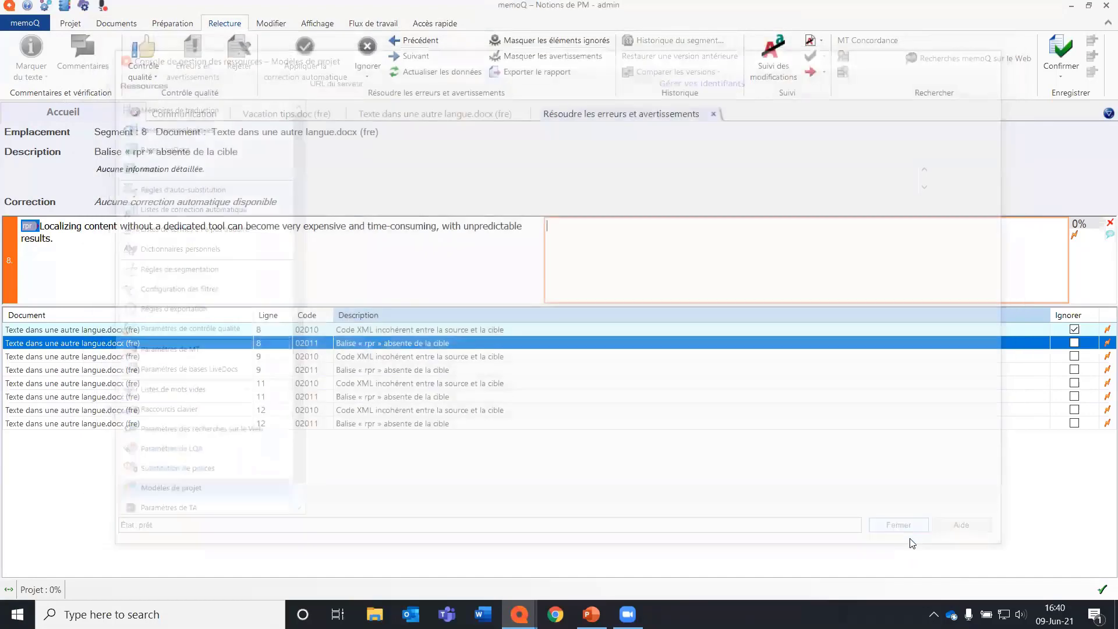
pyautogui.click(135, 114)
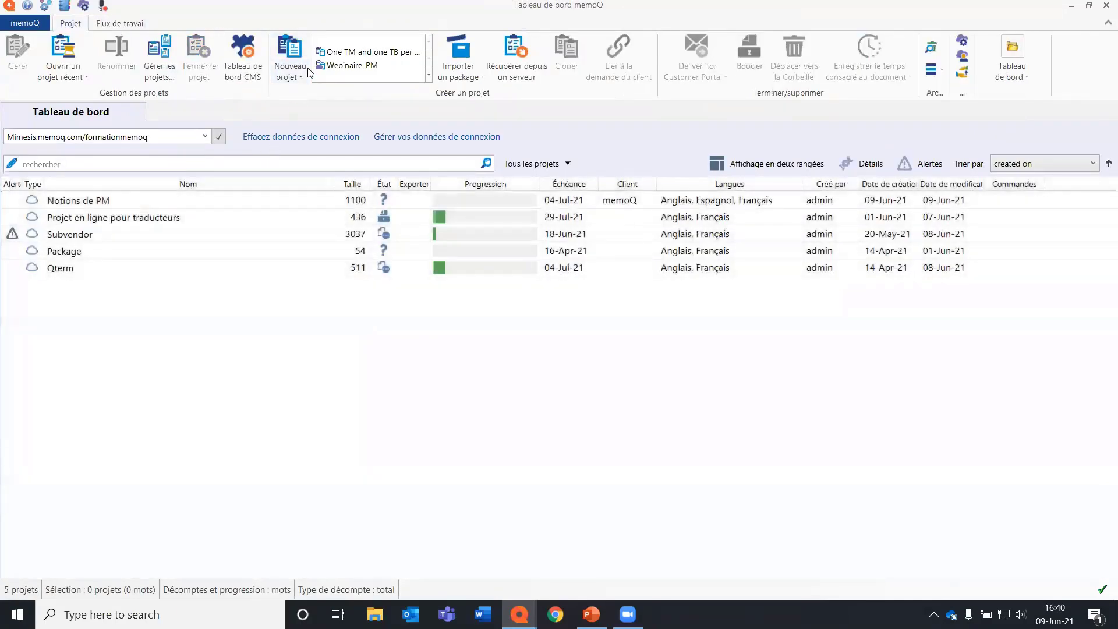
pyautogui.click(302, 76)
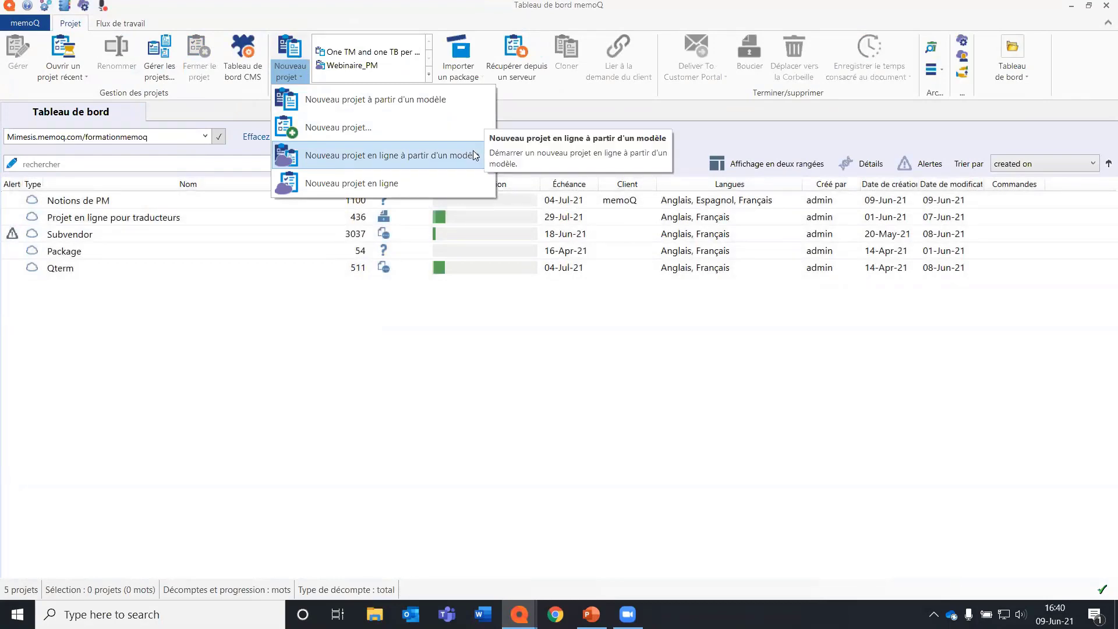
pyautogui.click(538, 120)
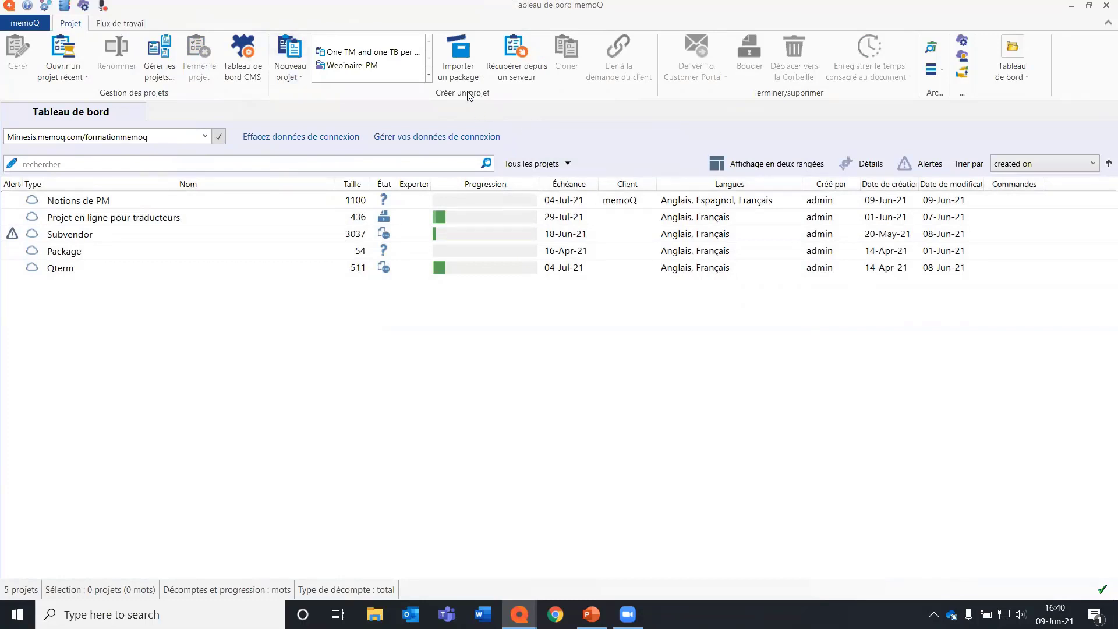
# Replace the local One TM and one TB per language pair in the quick template list with the server's One TM per client template and Content connector.
pyautogui.click(429, 77)
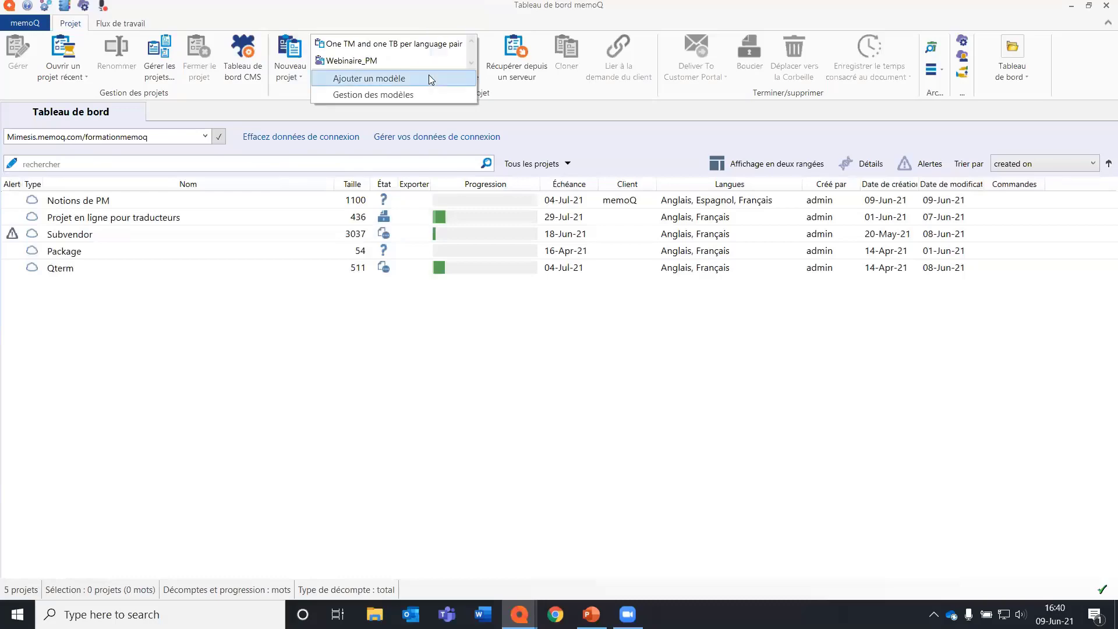
pyautogui.click(429, 94)
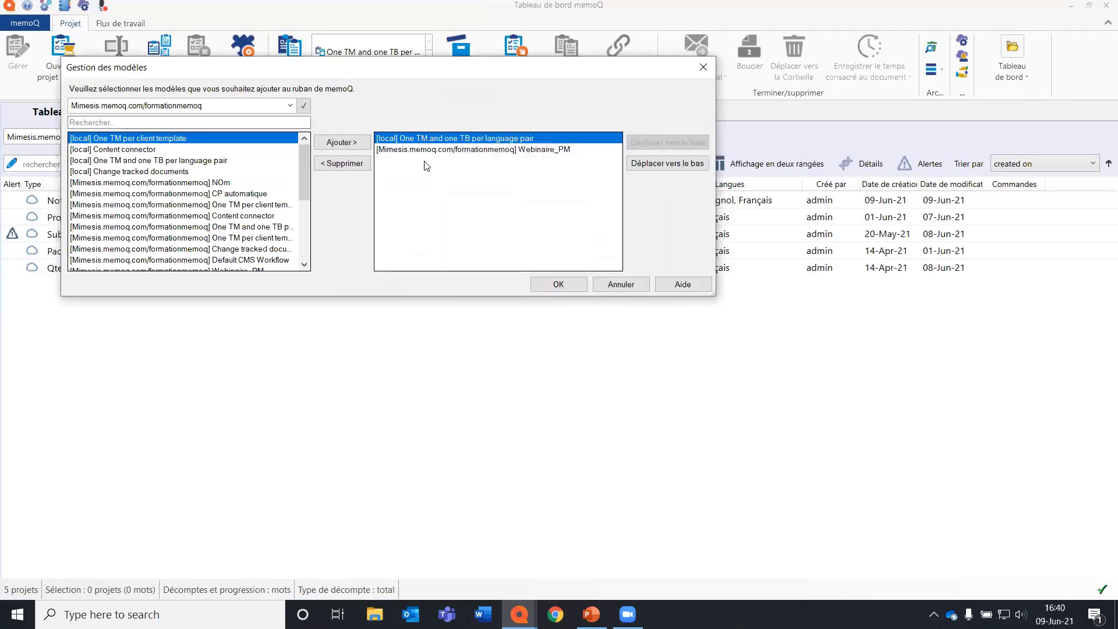
pyautogui.click(342, 163)
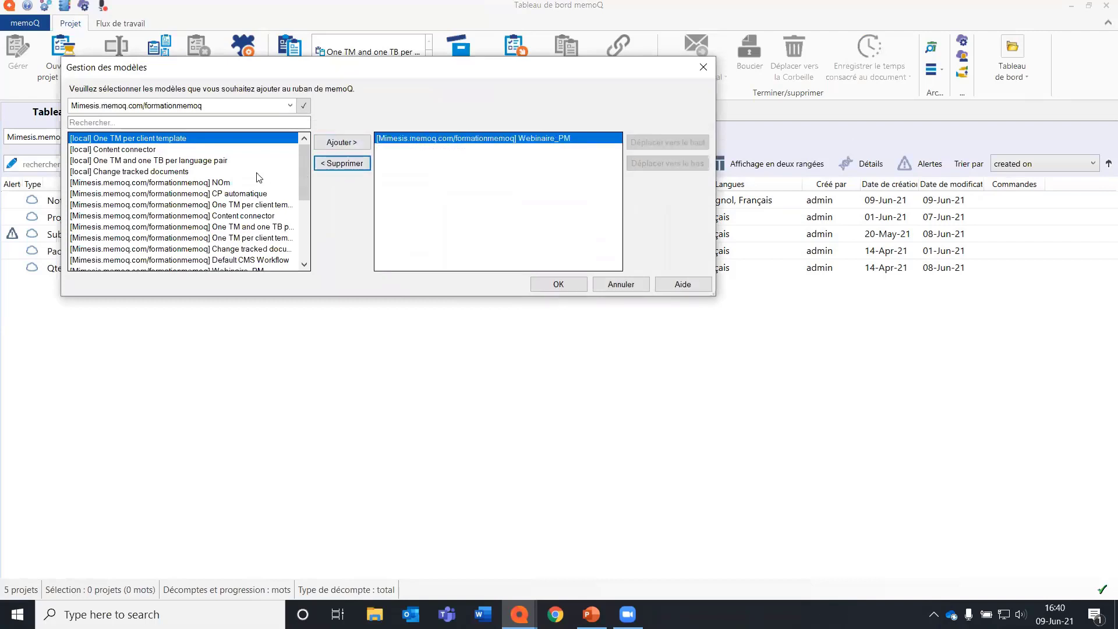
pyautogui.click(150, 205)
pyautogui.click(351, 142)
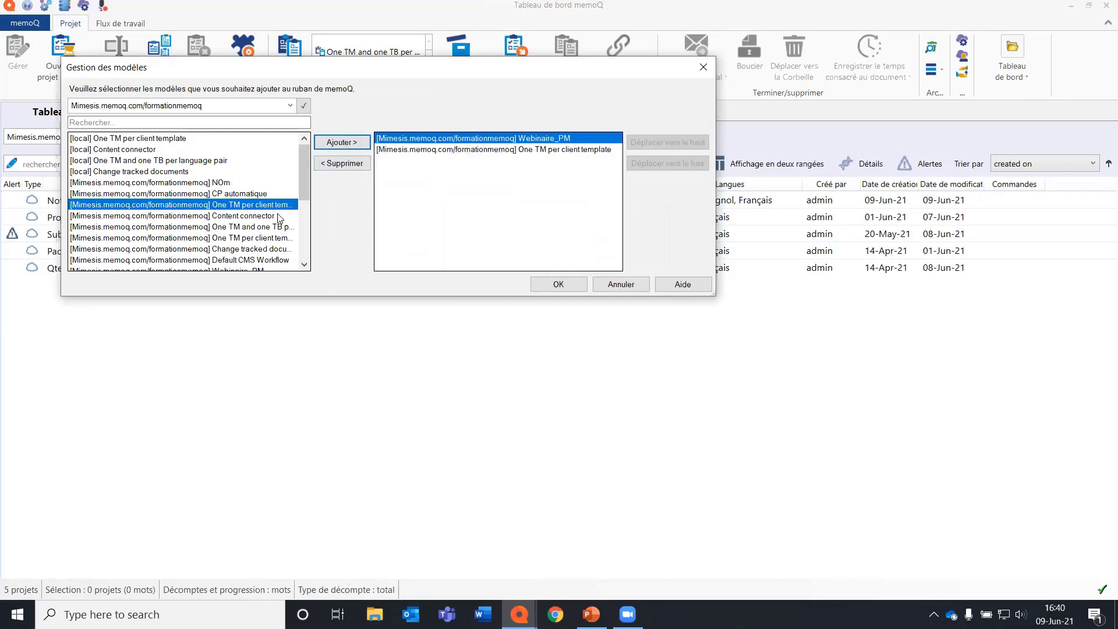
pyautogui.click(279, 216)
pyautogui.click(344, 142)
pyautogui.click(572, 284)
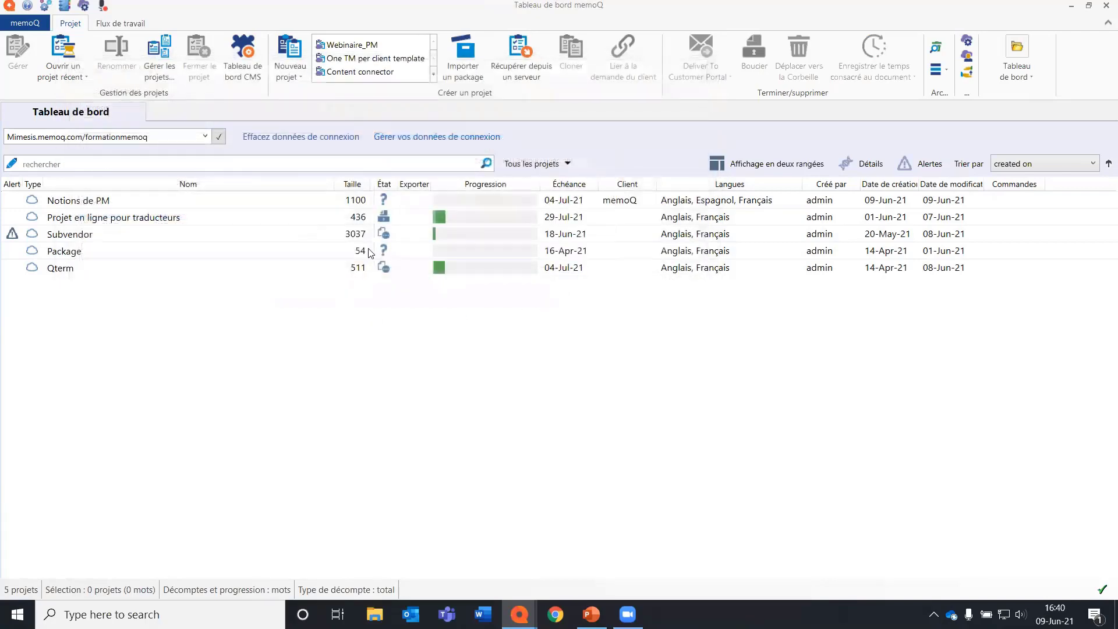
# Start a new project from the Webinaire_PM template with Photo 1.docx as its source document and proceed to the project information.
pyautogui.click(387, 46)
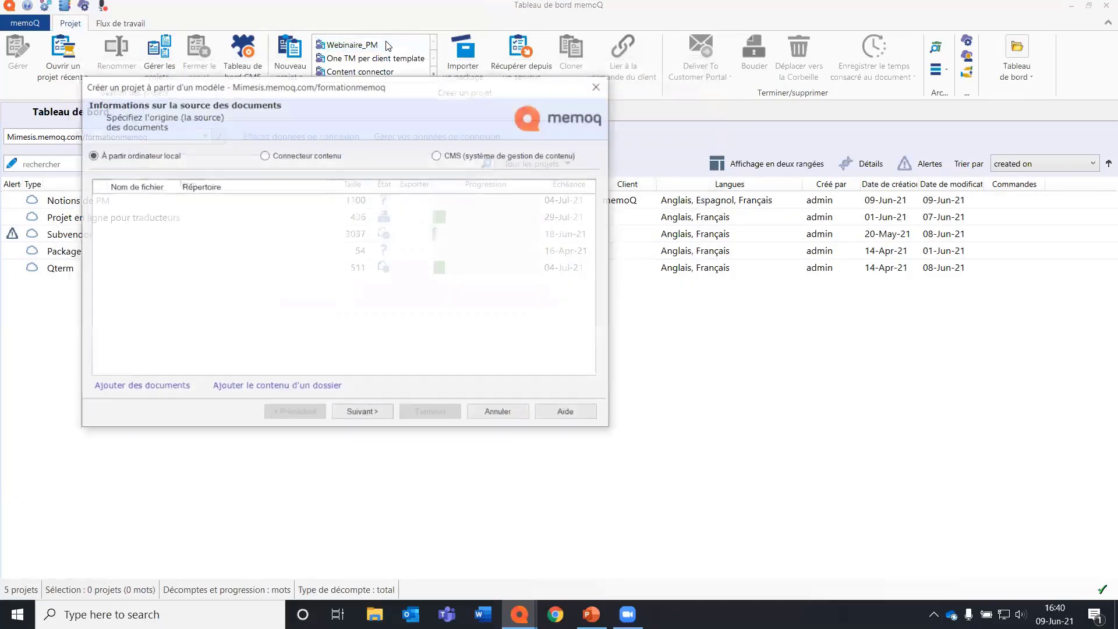
pyautogui.click(160, 387)
pyautogui.click(264, 221)
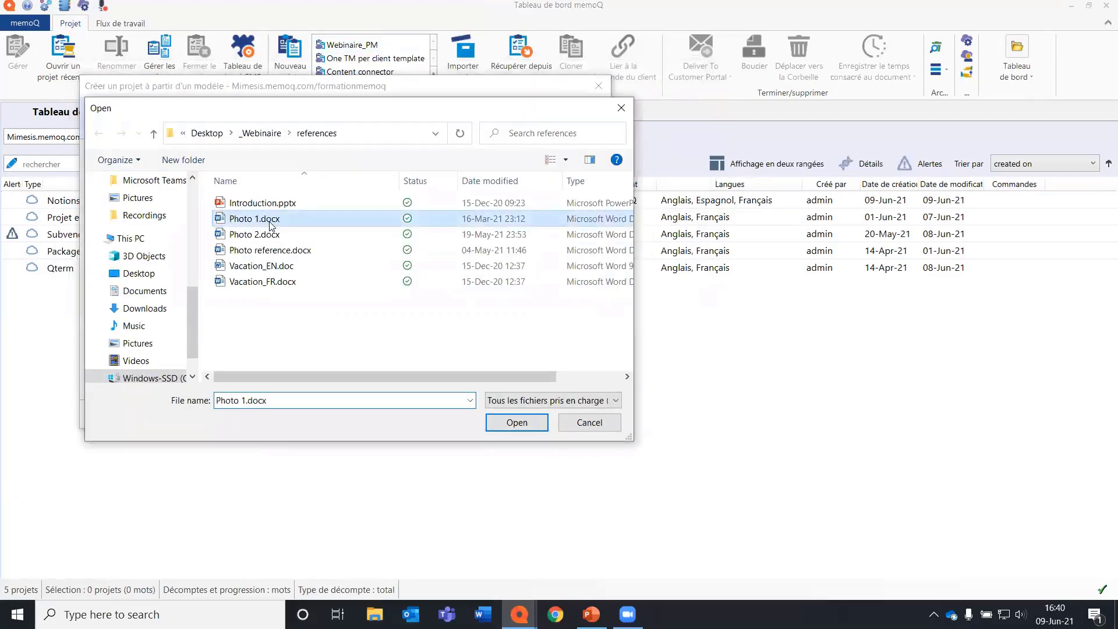
pyautogui.click(517, 423)
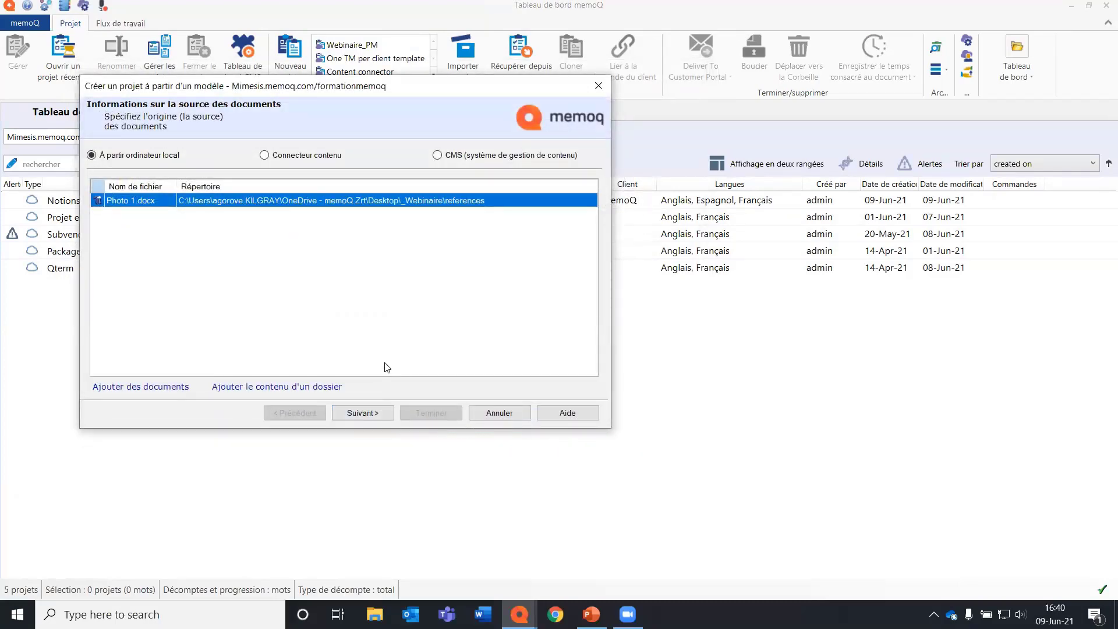
pyautogui.click(370, 413)
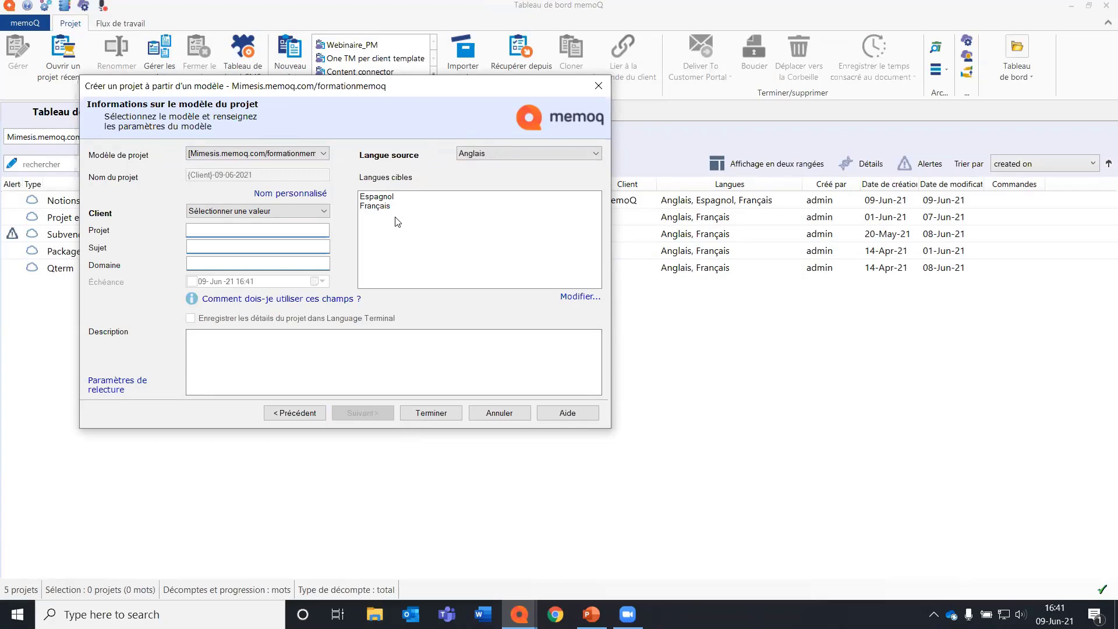
# Add Hongrois to the new project's target languages.
pyautogui.click(568, 297)
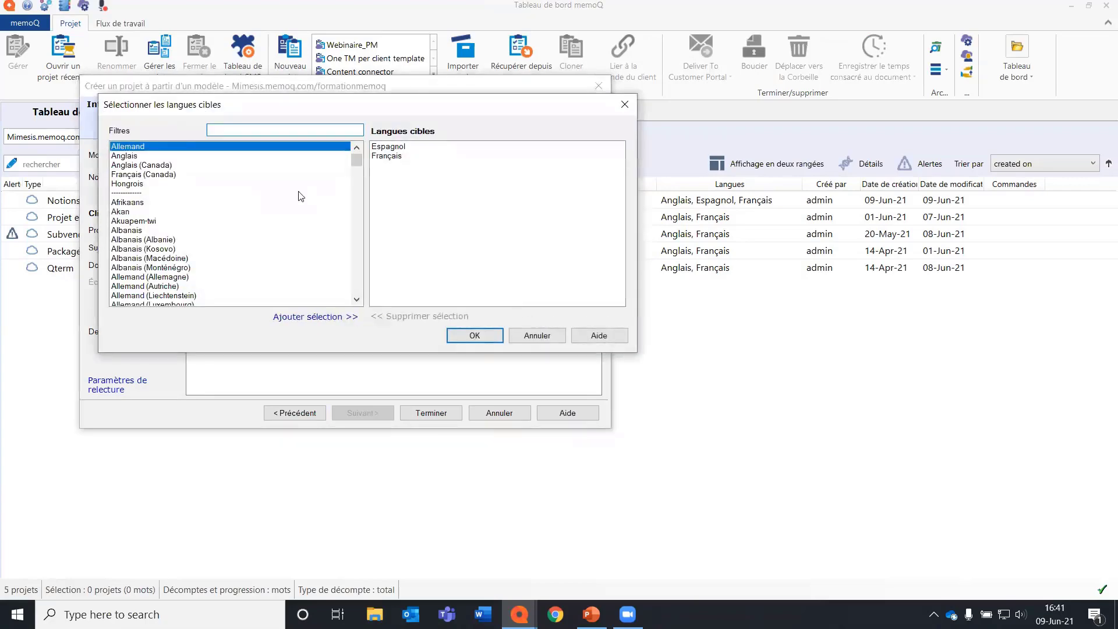
pyautogui.click(167, 185)
pyautogui.doubleClick(167, 185)
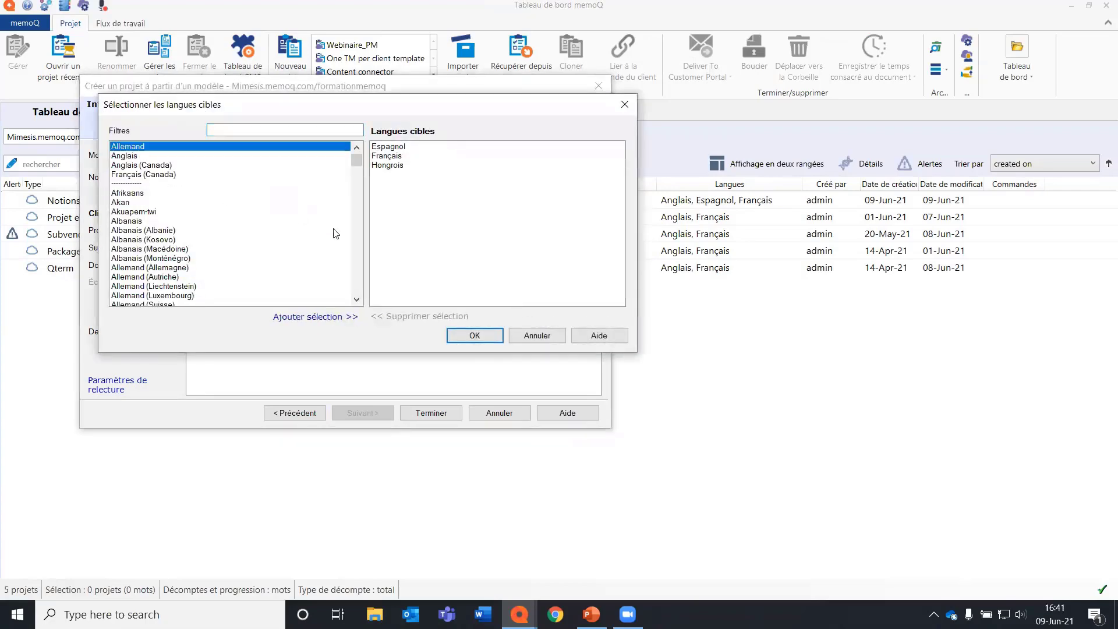
pyautogui.click(492, 336)
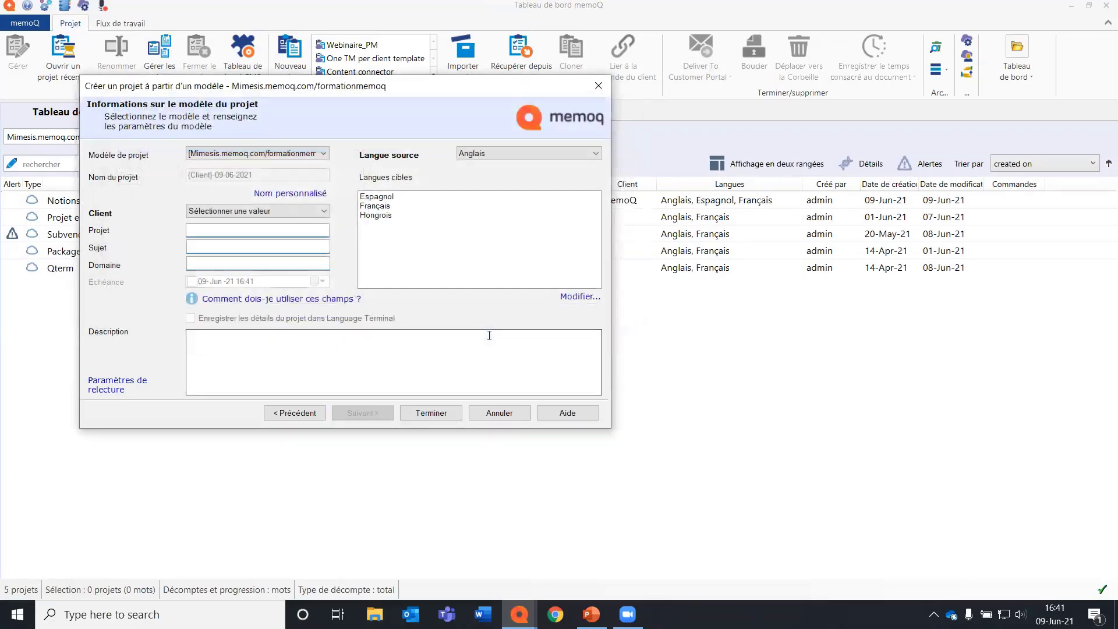
# Set the new project's client to Client A and finish creating the project.
pyautogui.click(325, 211)
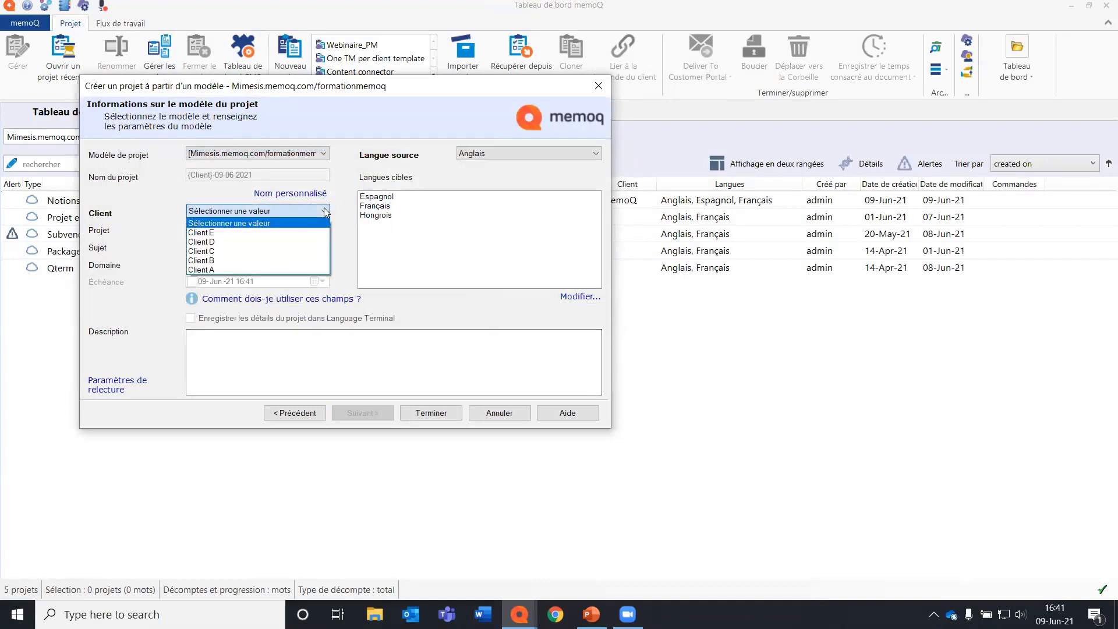
pyautogui.click(304, 270)
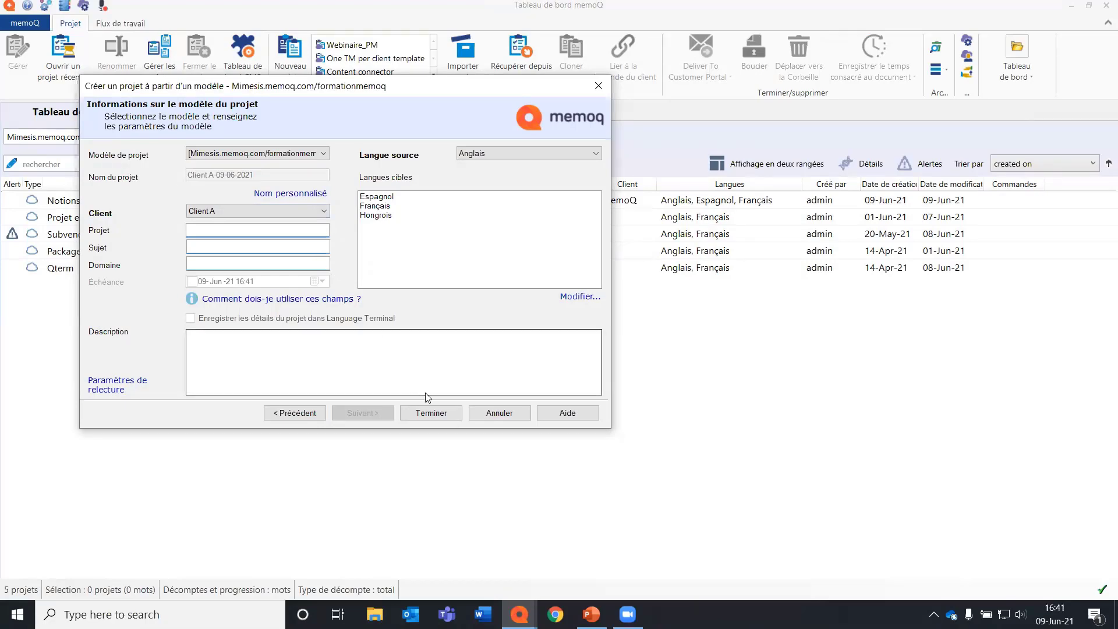
pyautogui.click(431, 413)
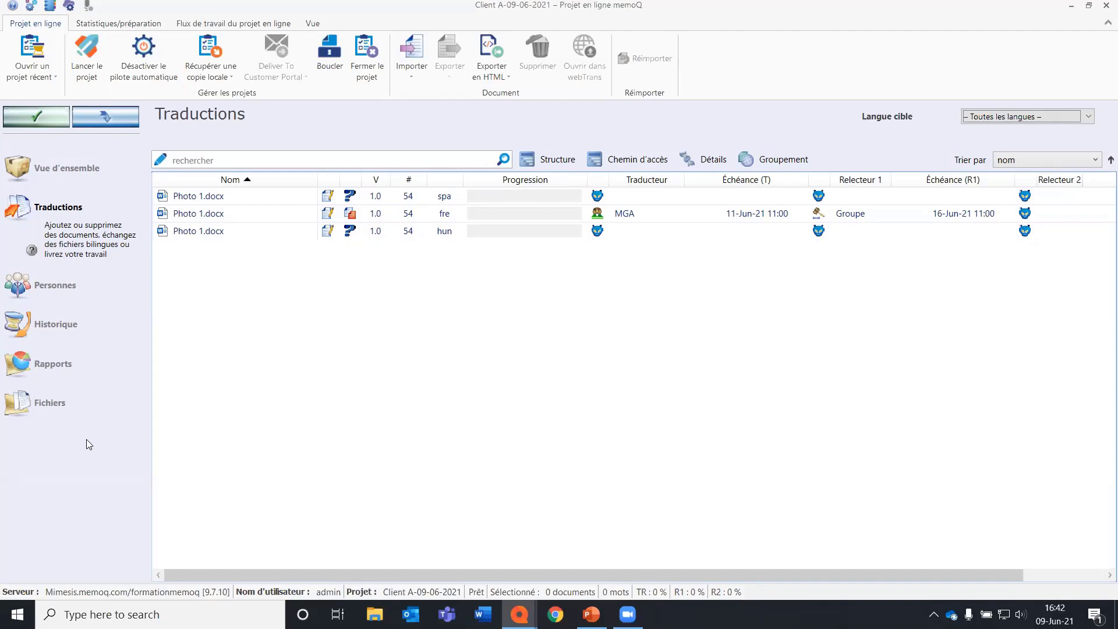
# Deactivate the online project's autopilot without also deactivating its automated actions.
pyautogui.click(159, 50)
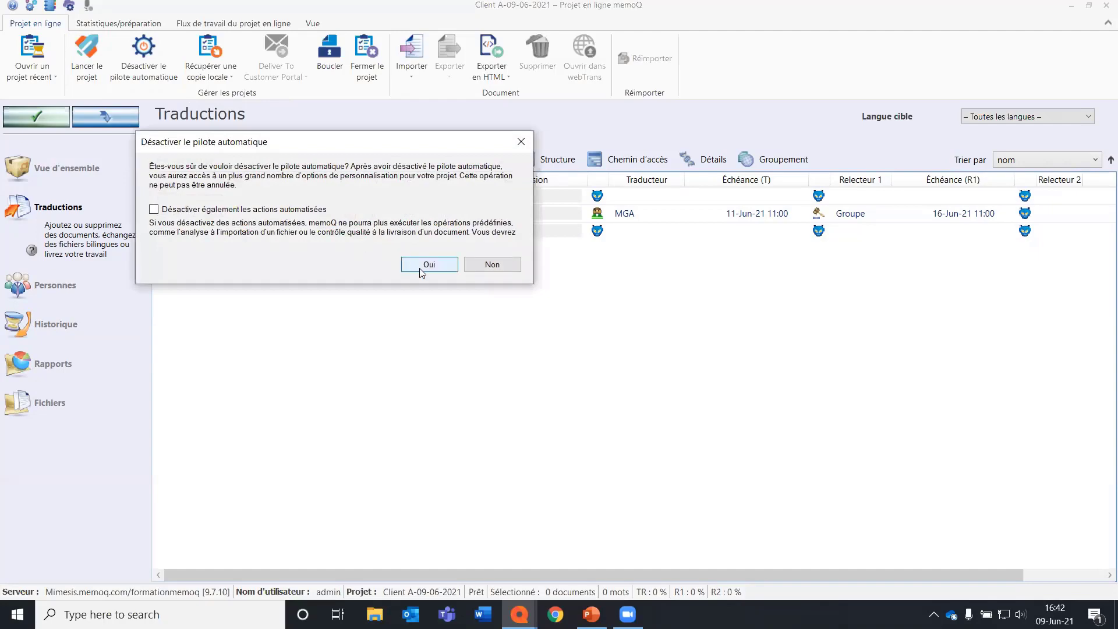
pyautogui.click(429, 264)
# Review the translation memories, term bases and people assigned to the project.
pyautogui.click(133, 372)
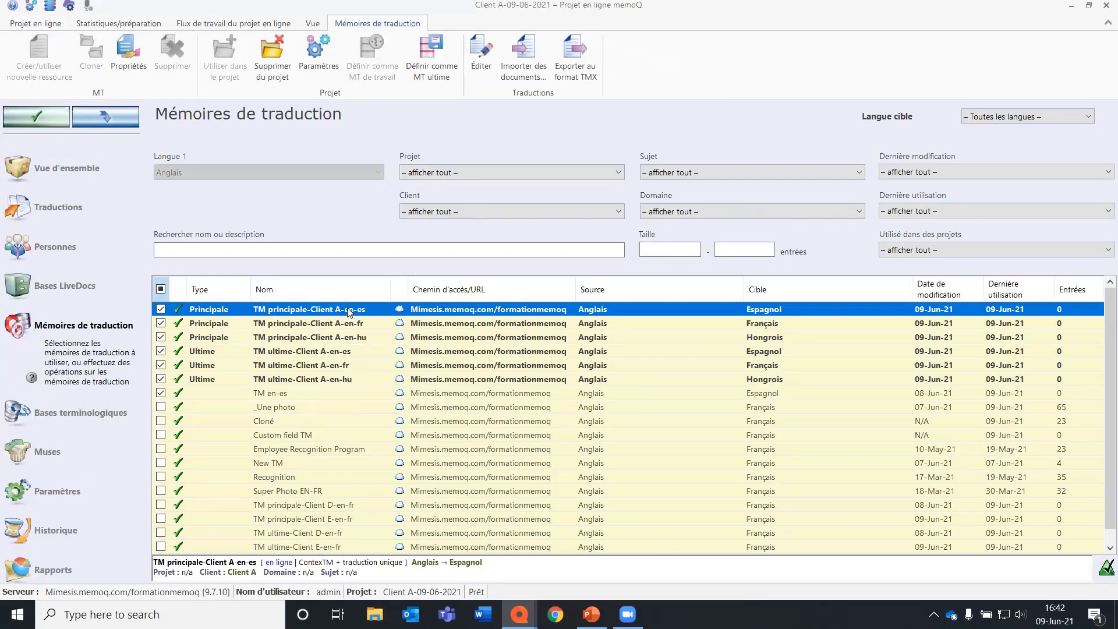
pyautogui.click(81, 412)
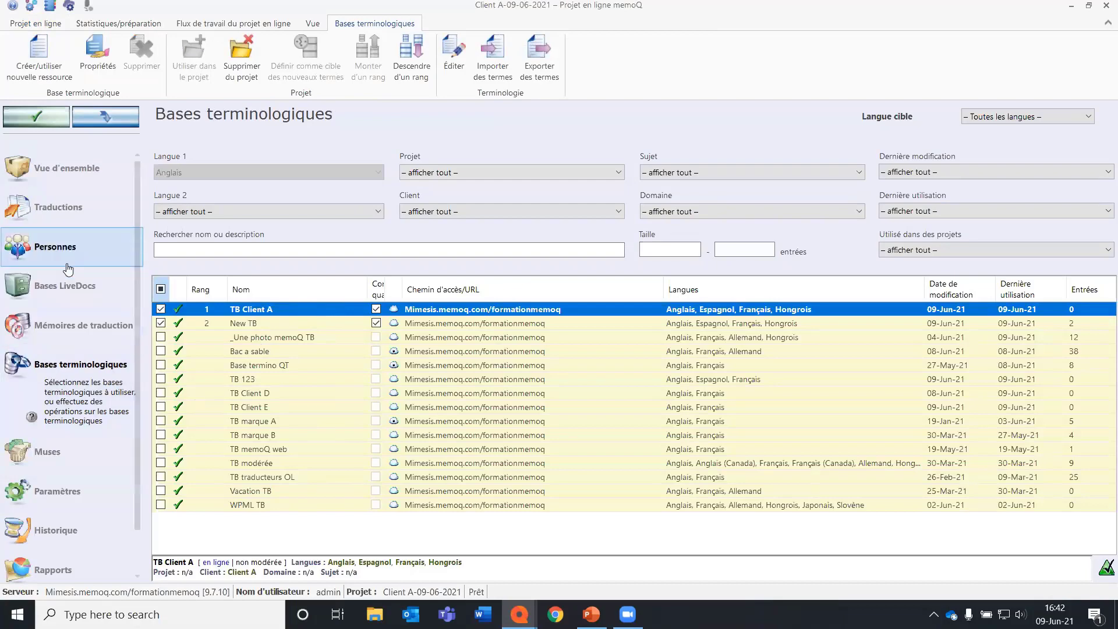
pyautogui.click(78, 248)
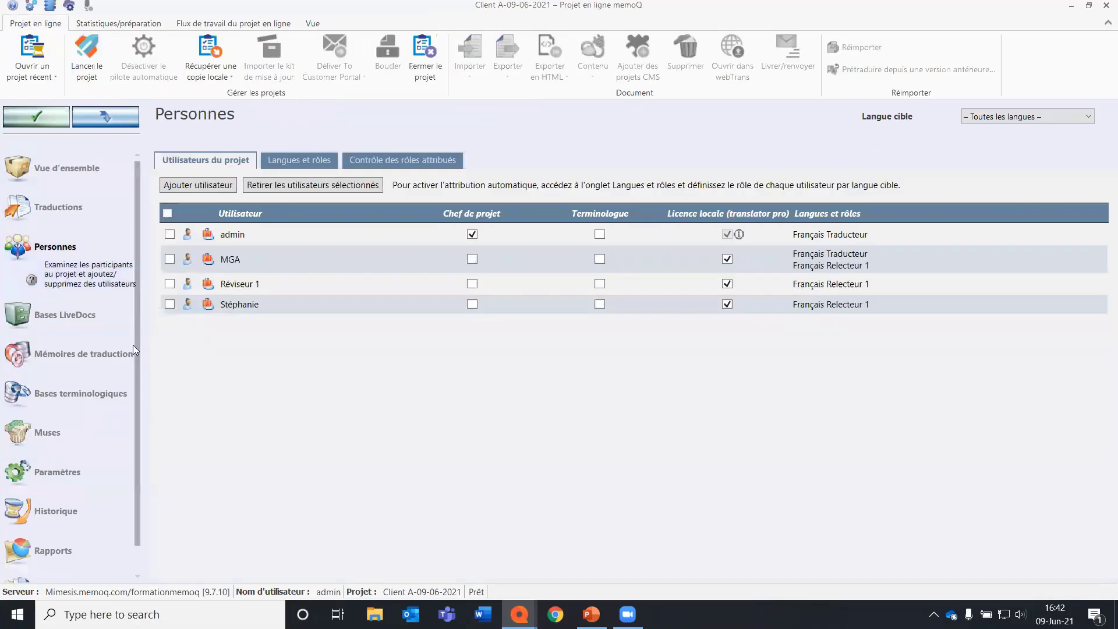
# Expand the Rapports d'analyse folder in the project's files and select the CSV analysis report.
pyautogui.scroll(-1, 126, 358)
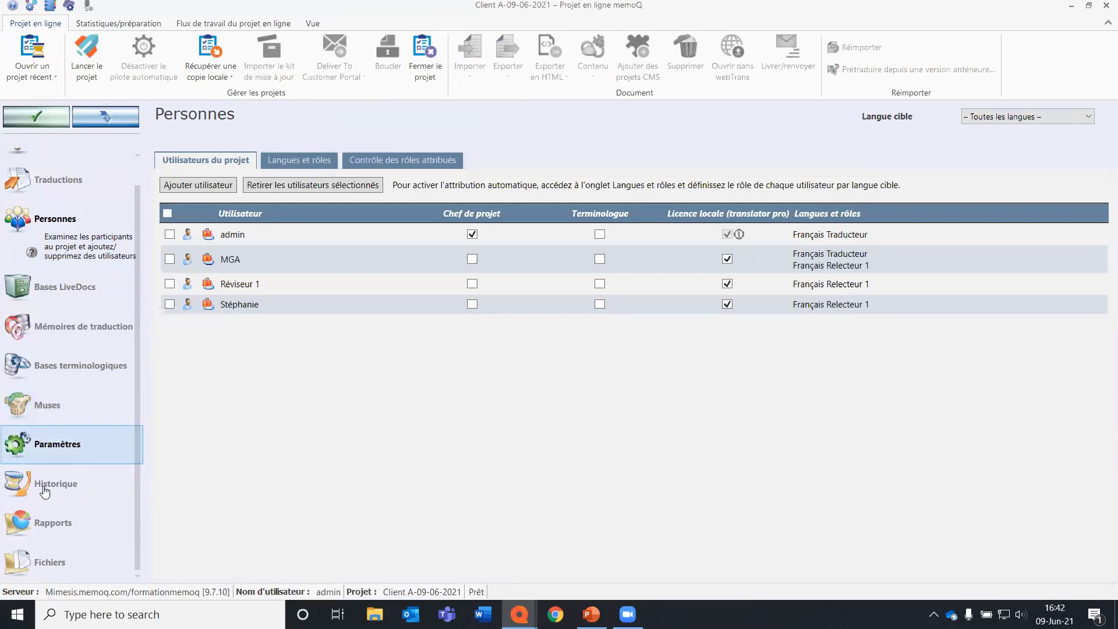
pyautogui.click(64, 568)
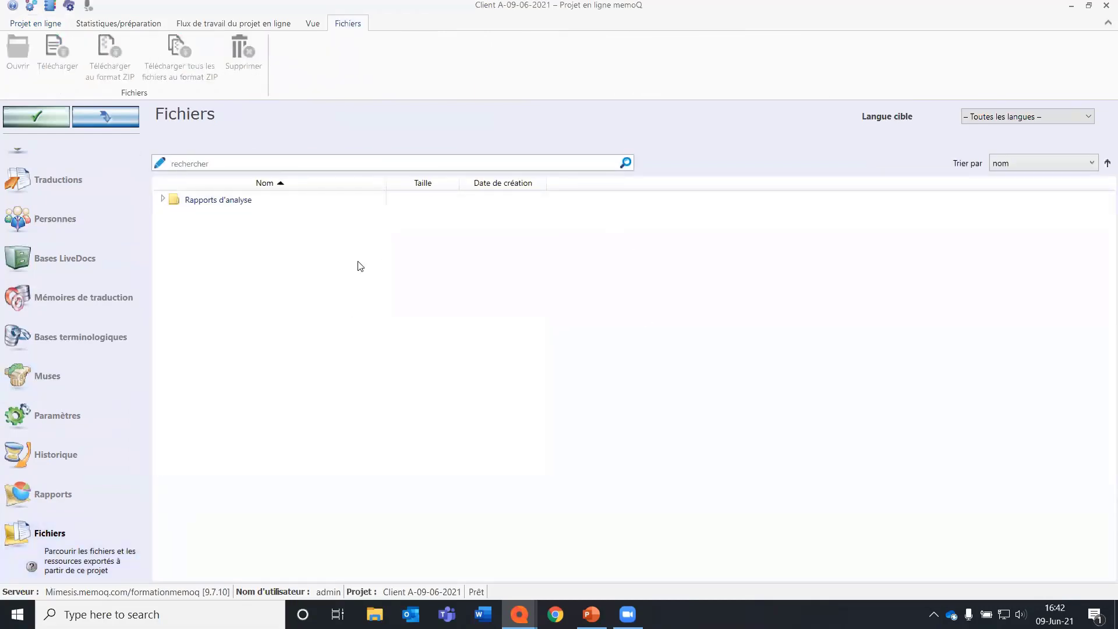
pyautogui.click(208, 201)
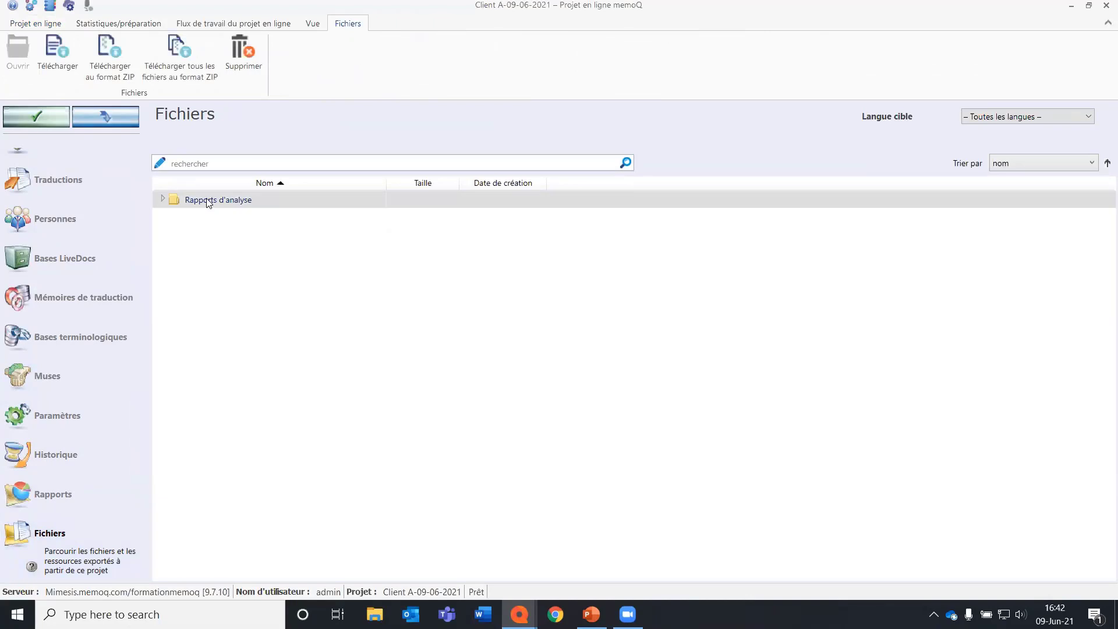
pyautogui.click(168, 197)
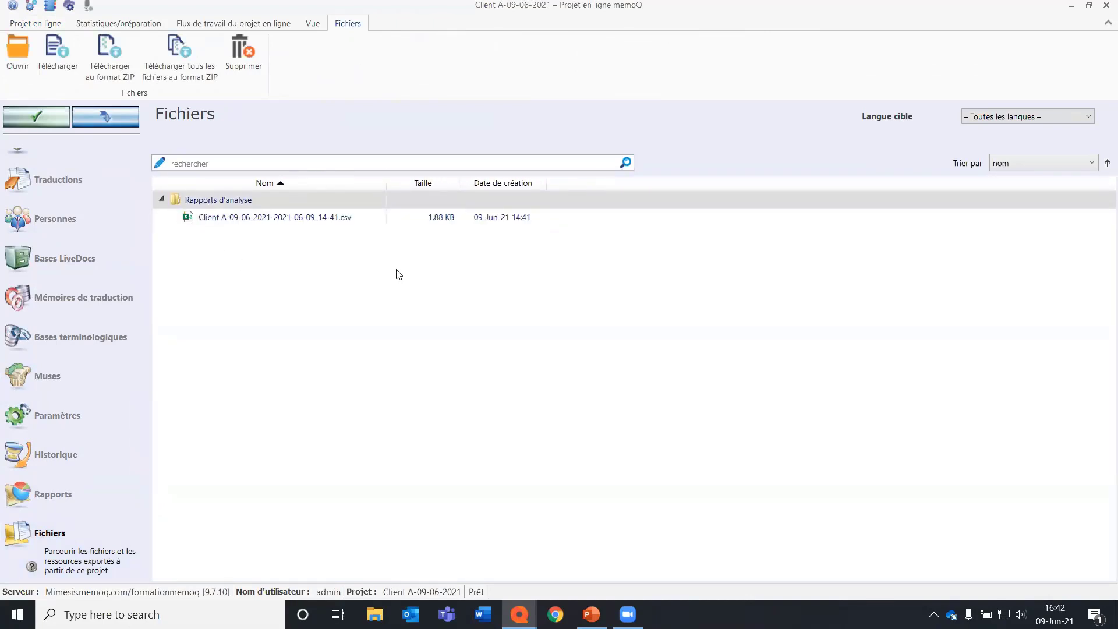
pyautogui.click(241, 218)
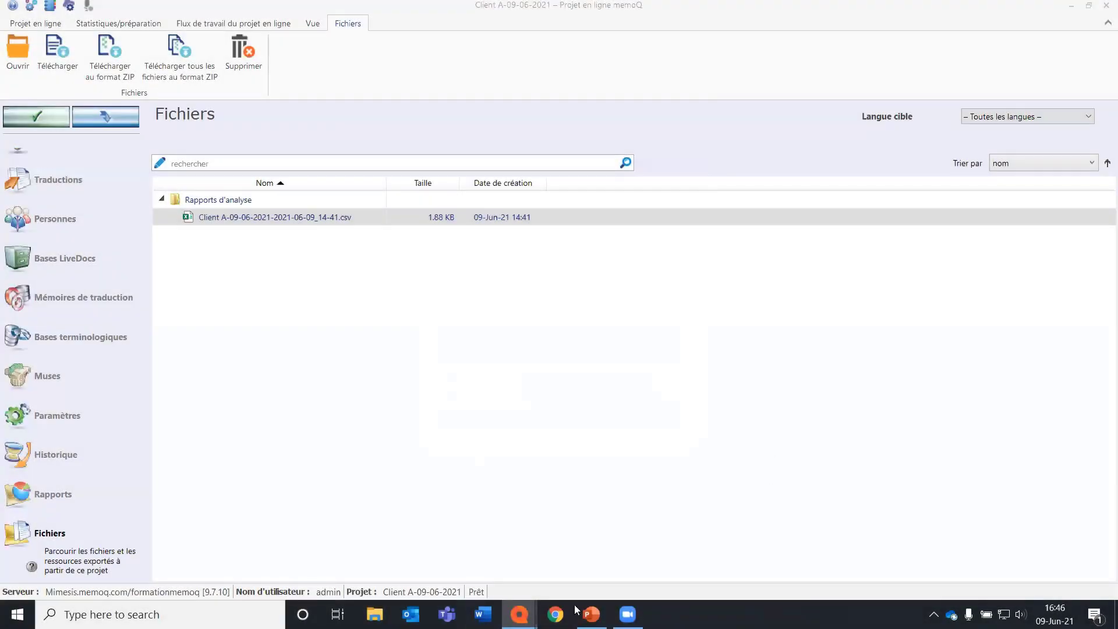
# Switch to the memoQ Webinar.pptx presentation in PowerPoint and start the slide show from the Questions ? slide.
pyautogui.click(589, 613)
pyautogui.click(143, 458)
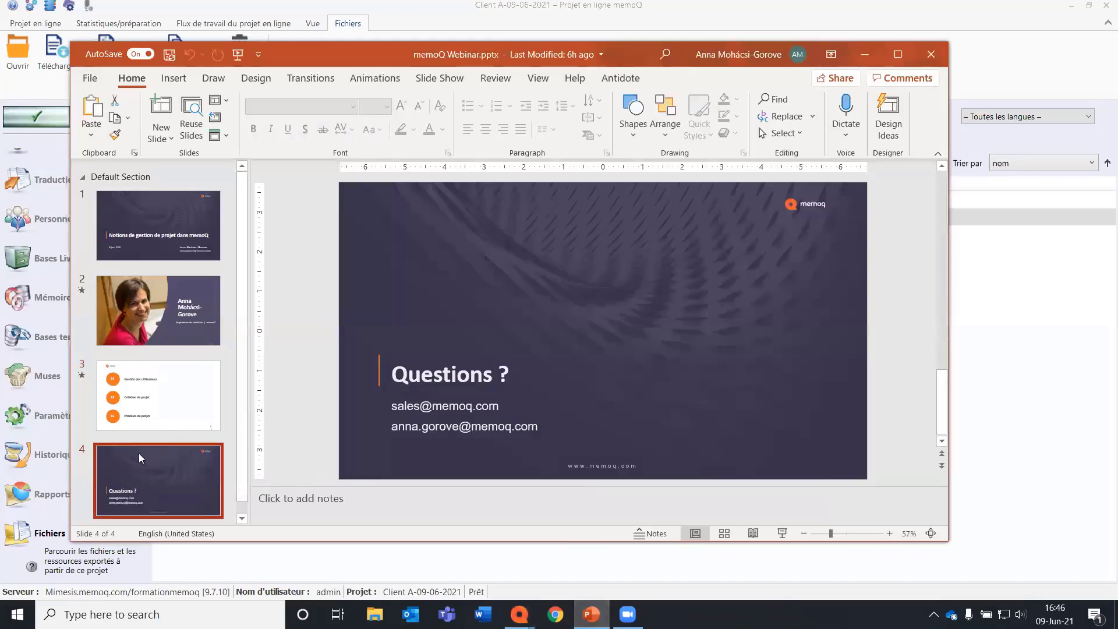
pyautogui.hotkey('shift', 'F5')
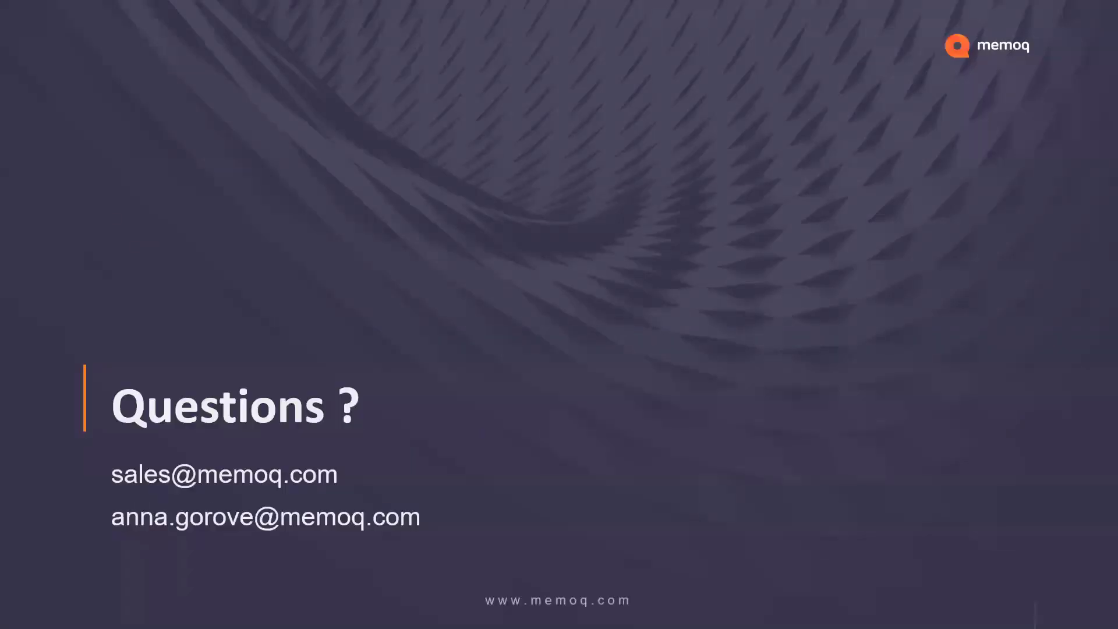